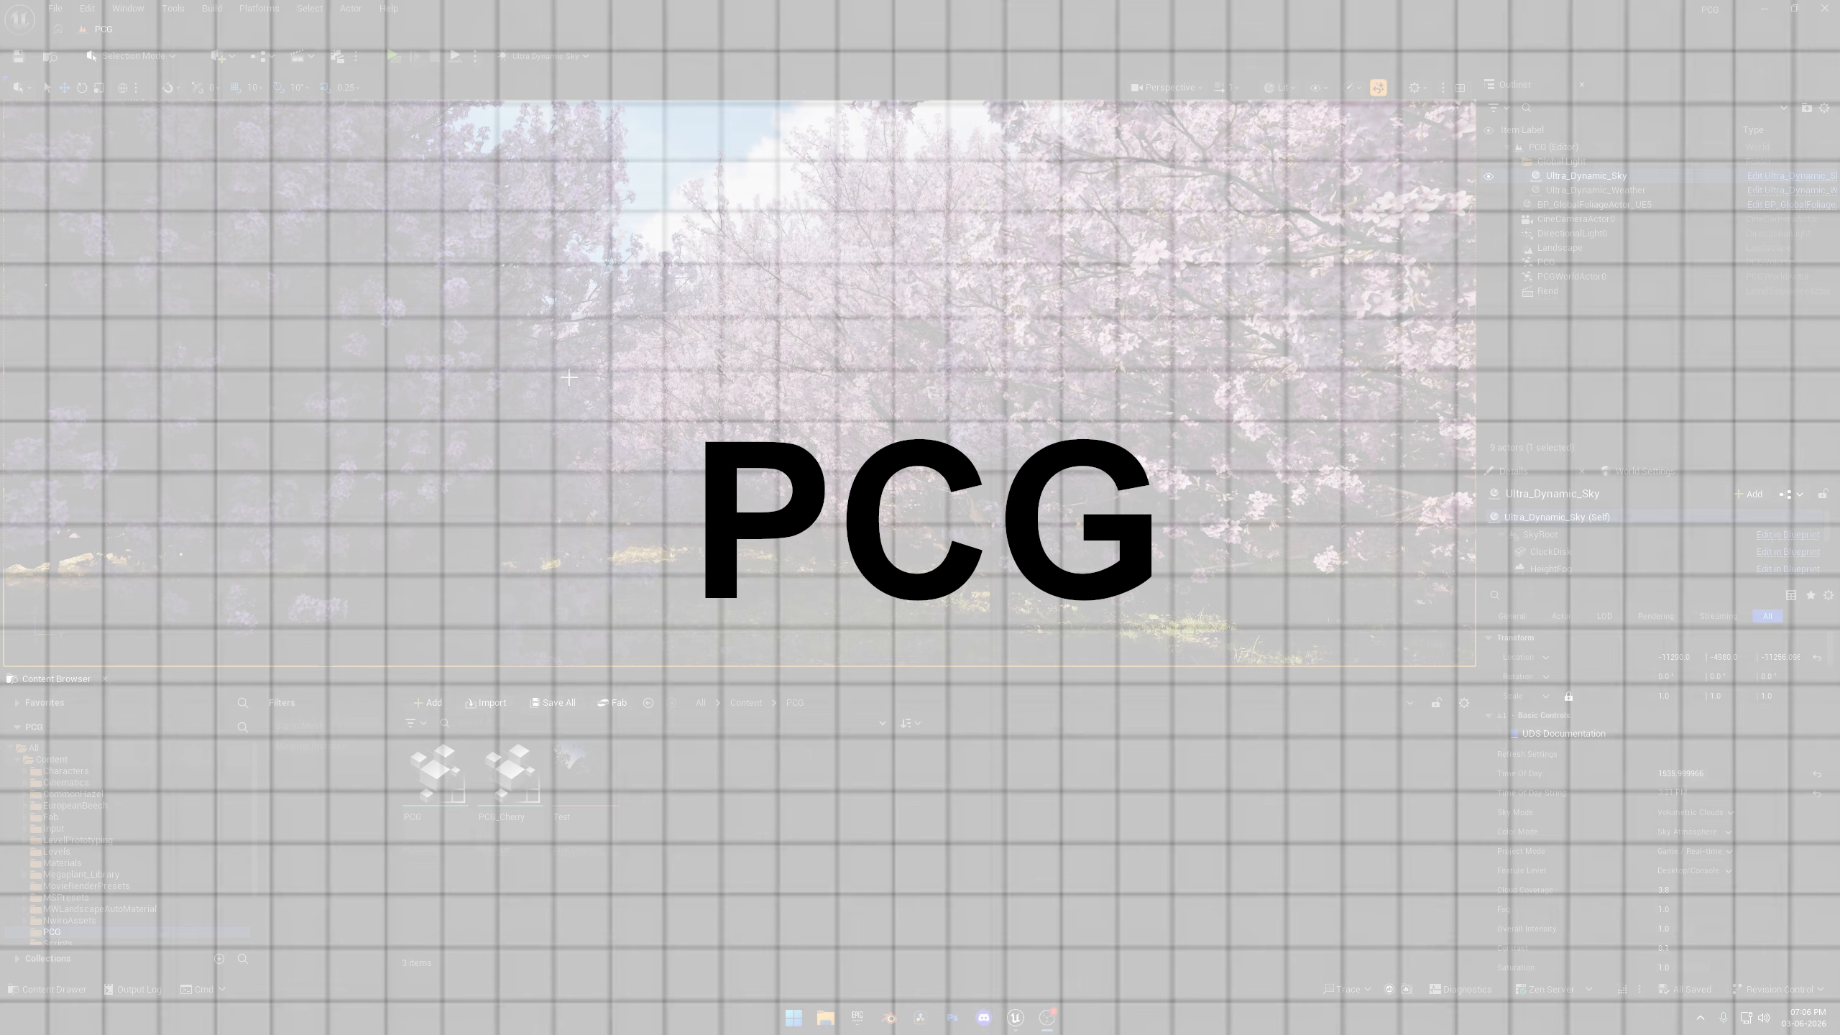
Look over the cherry tree scene and open the PCG graph to view its node layout.
mouse_move(569, 377)
right_down()
mouse_move(518, 403)
mouse_move(594, 387)
right_up()
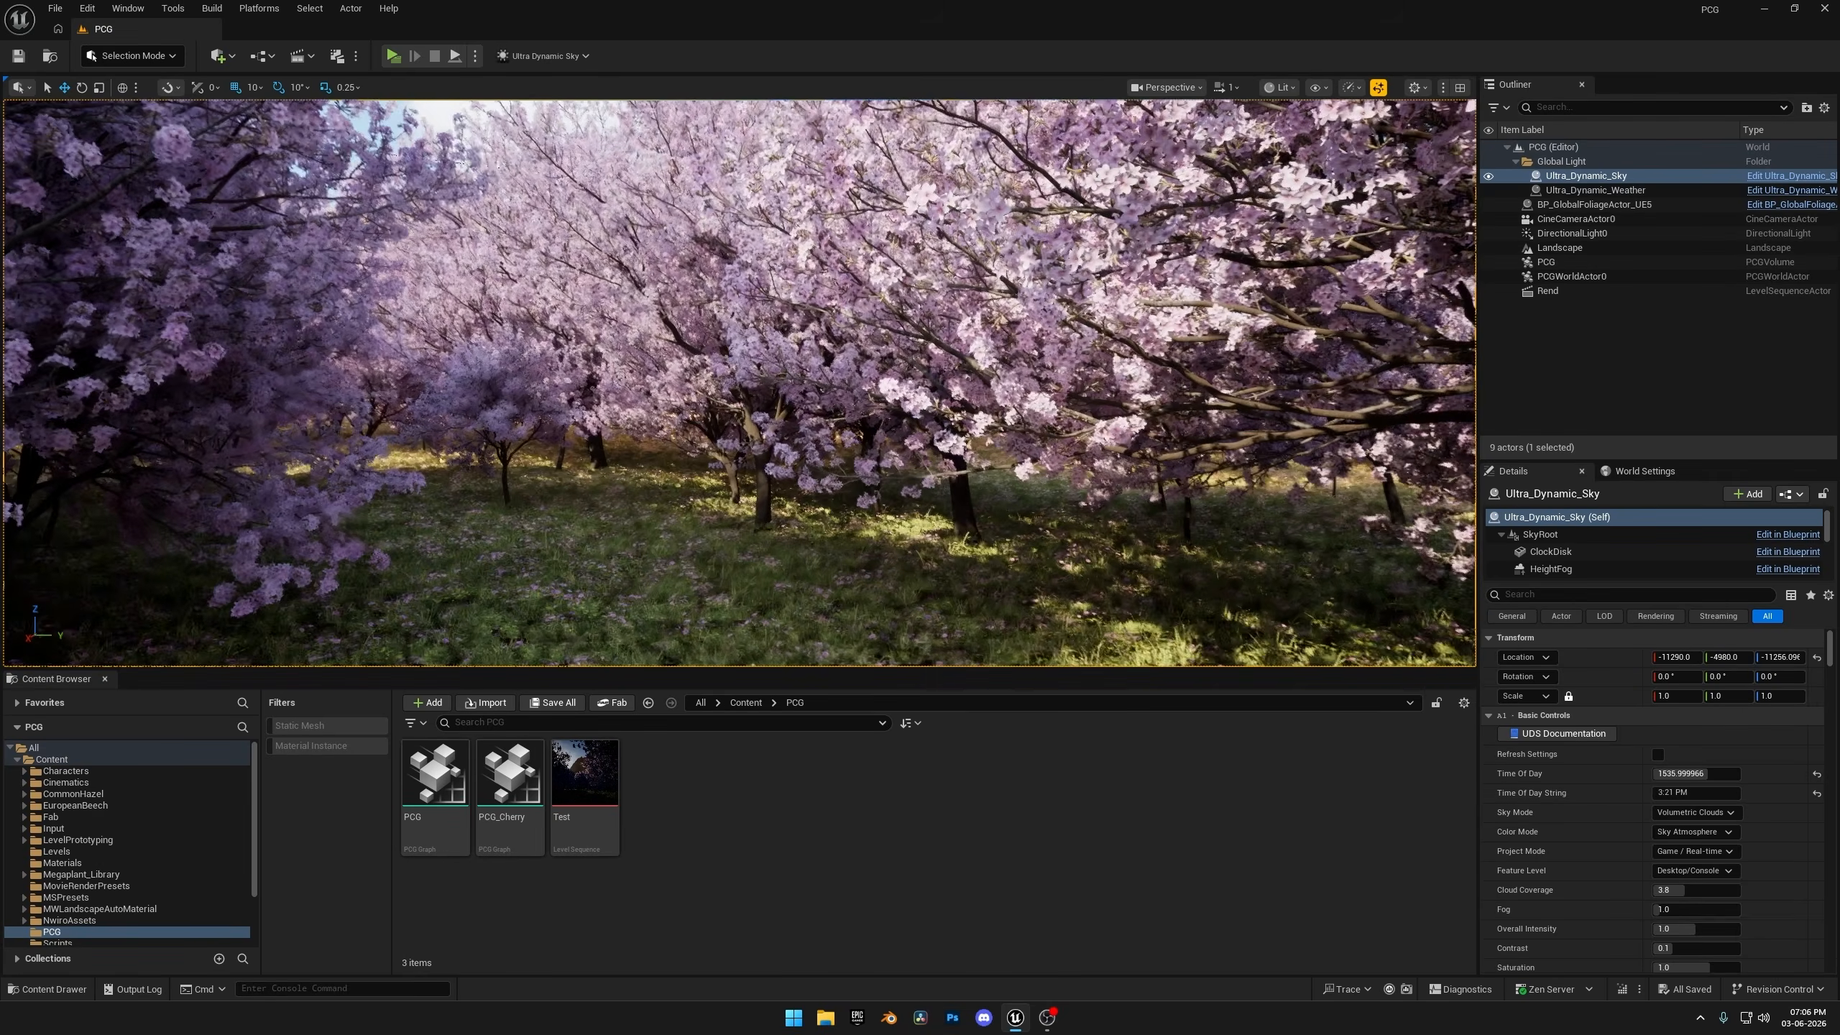
right_drag(796, 410, 796, 410)
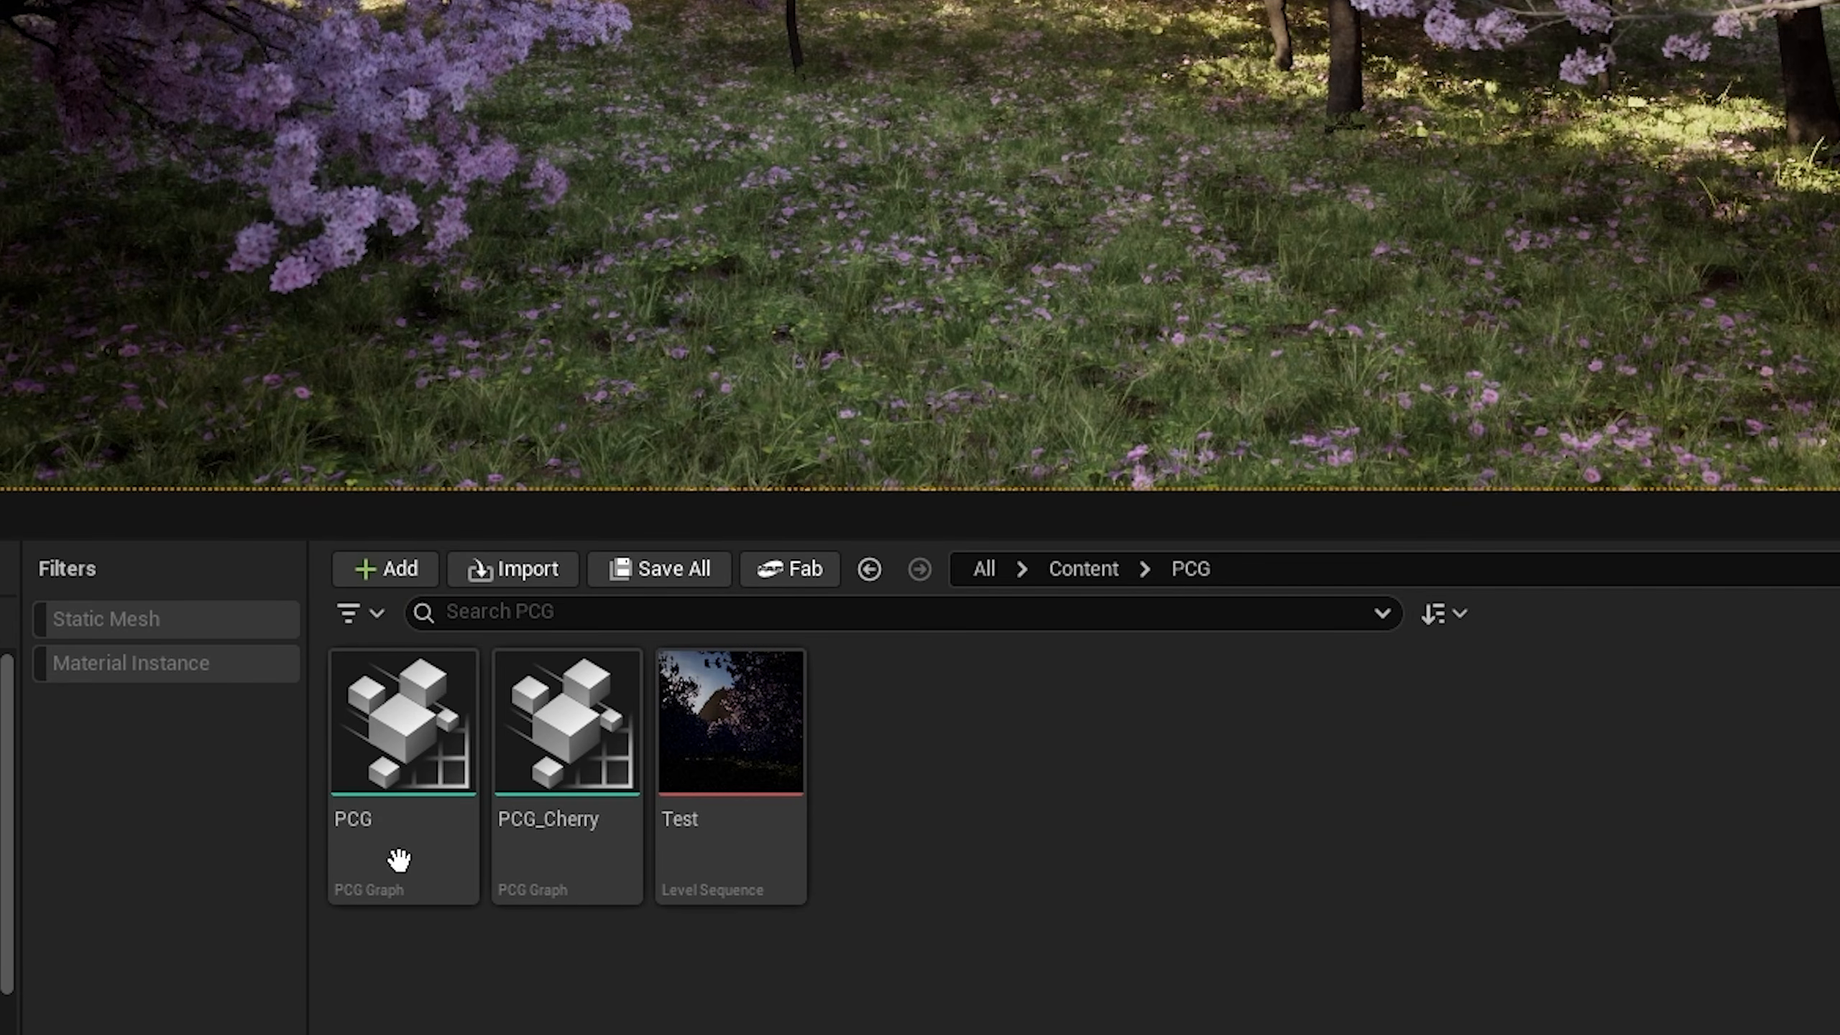
double_click(399, 861)
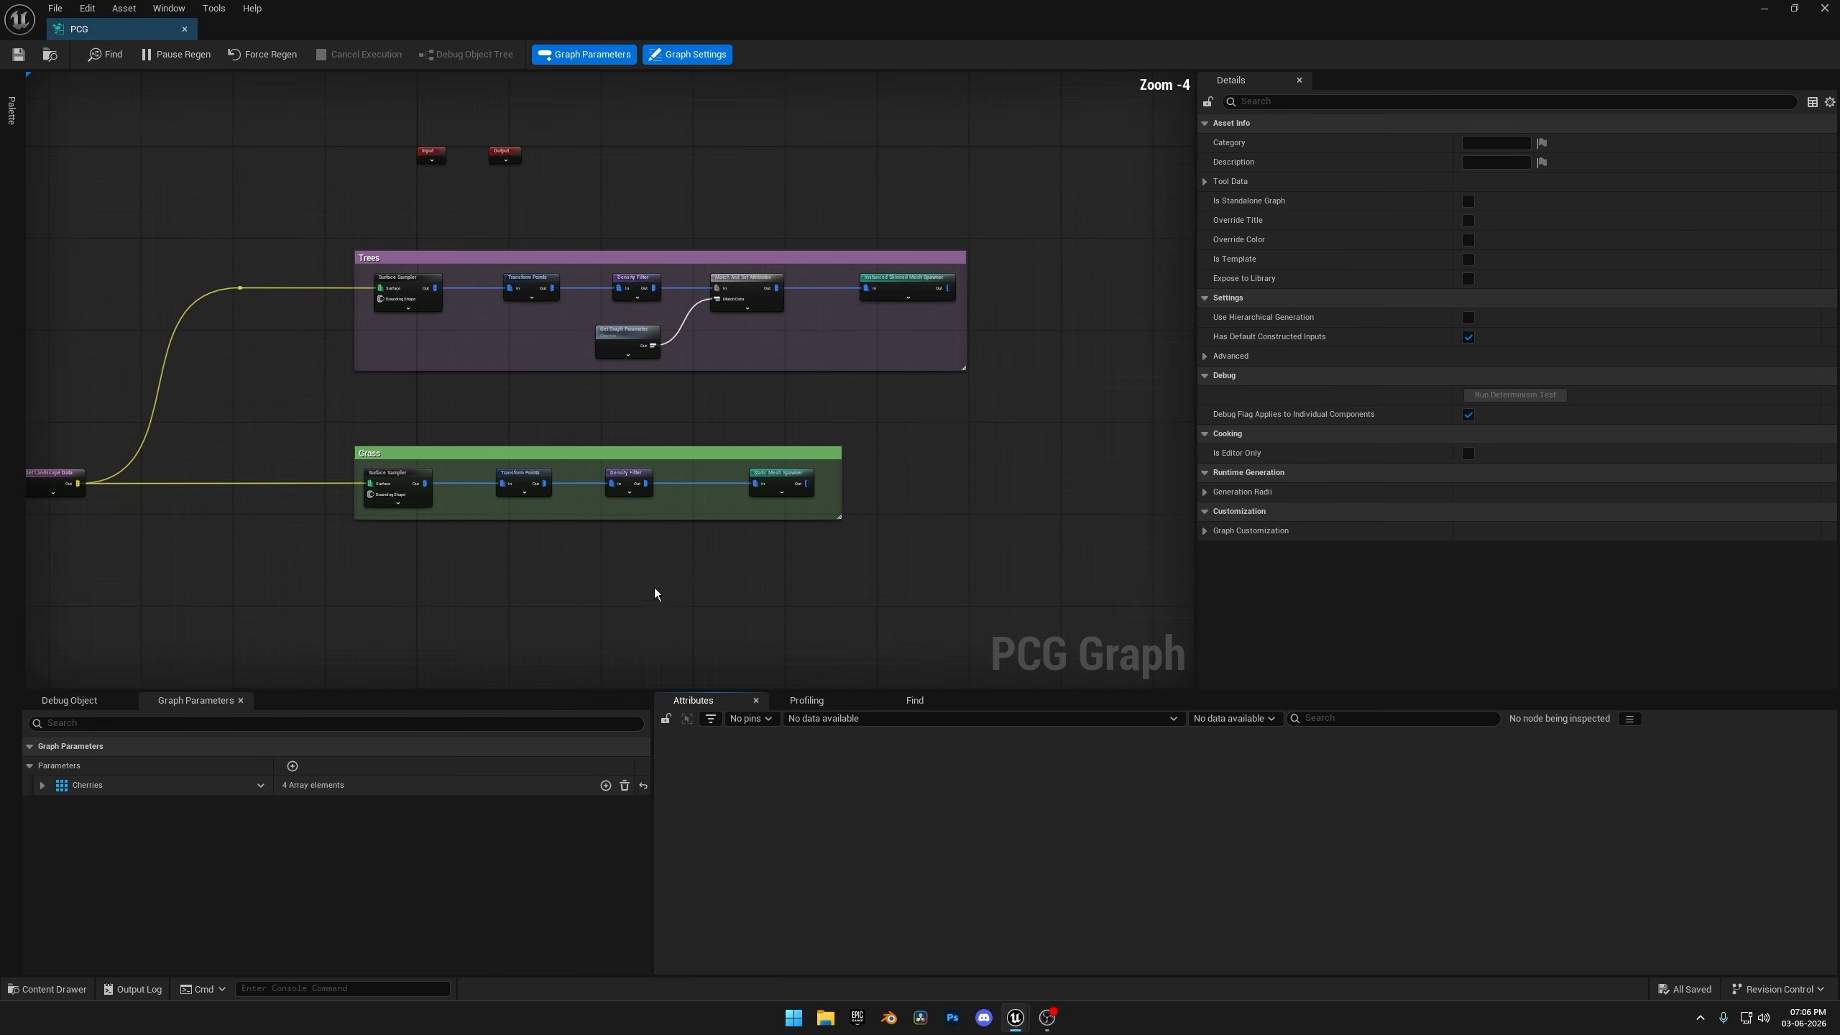
mouse_move(654, 587)
right_down()
mouse_move(810, 507)
mouse_move(673, 560)
right_up()
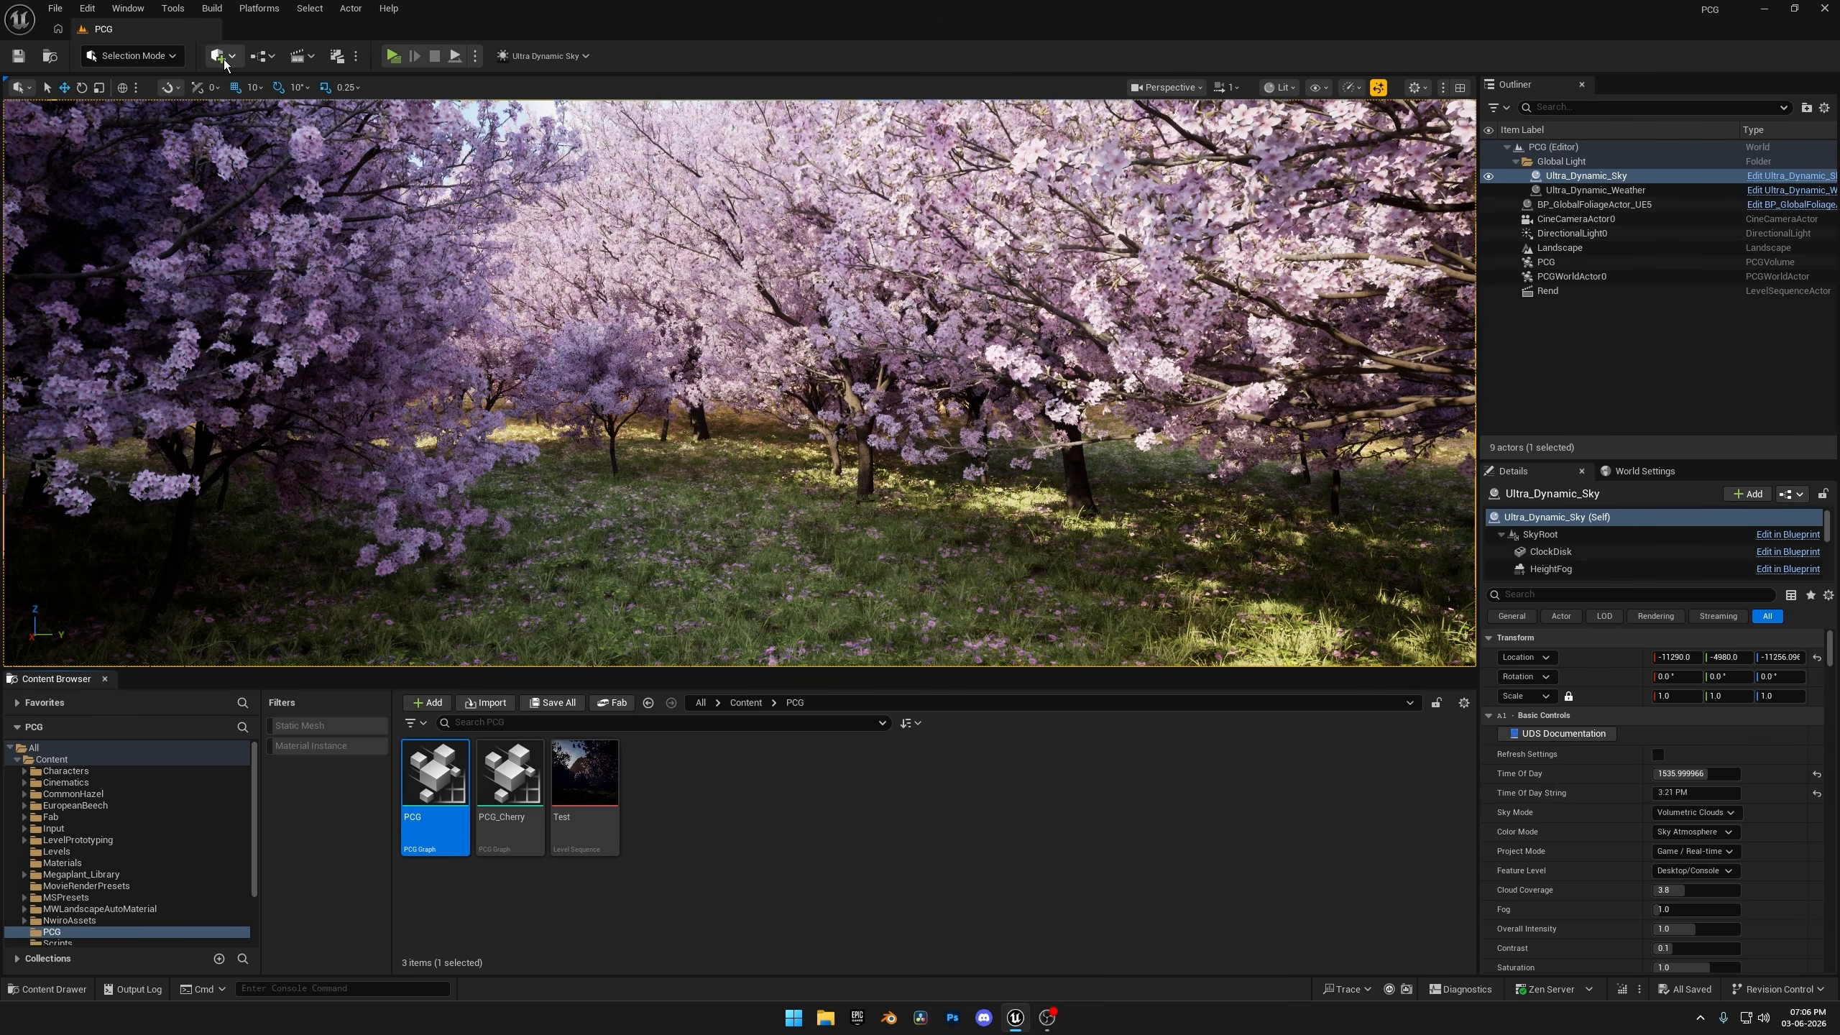
Add a Blocking Volume actor to the level among the cherry trees.
click(225, 59)
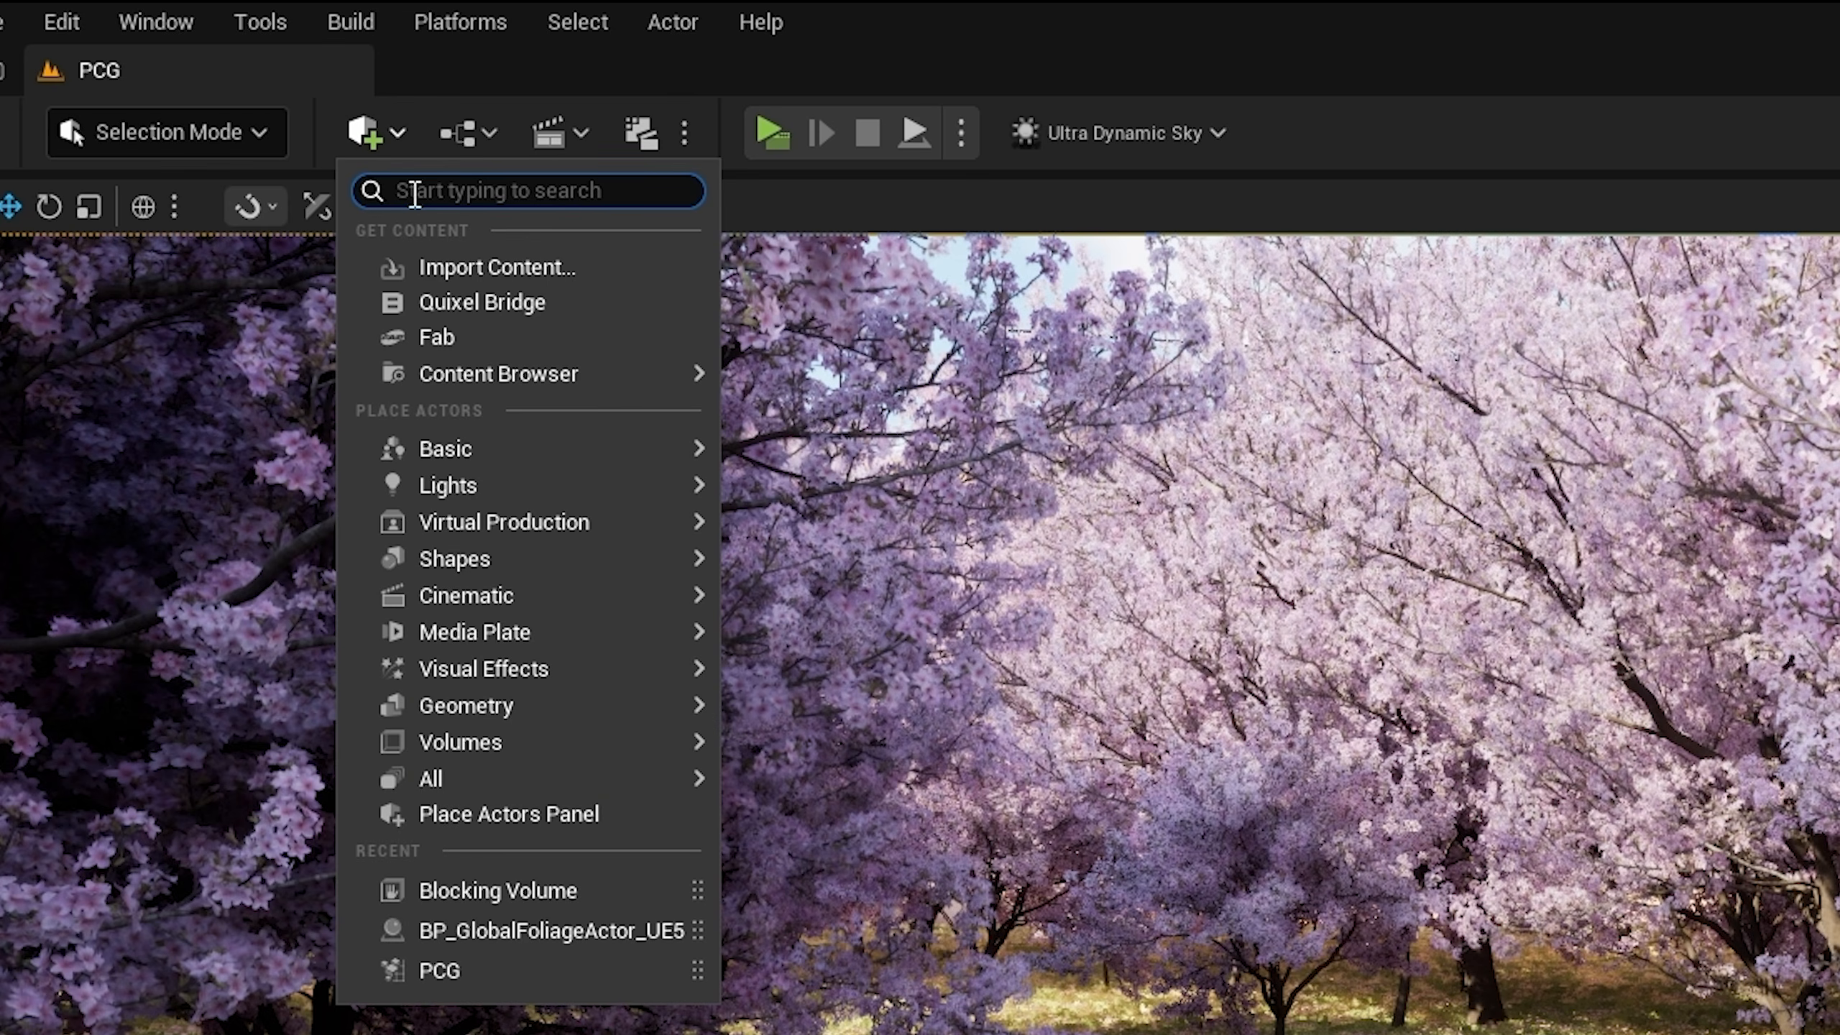
text(block)
click(502, 232)
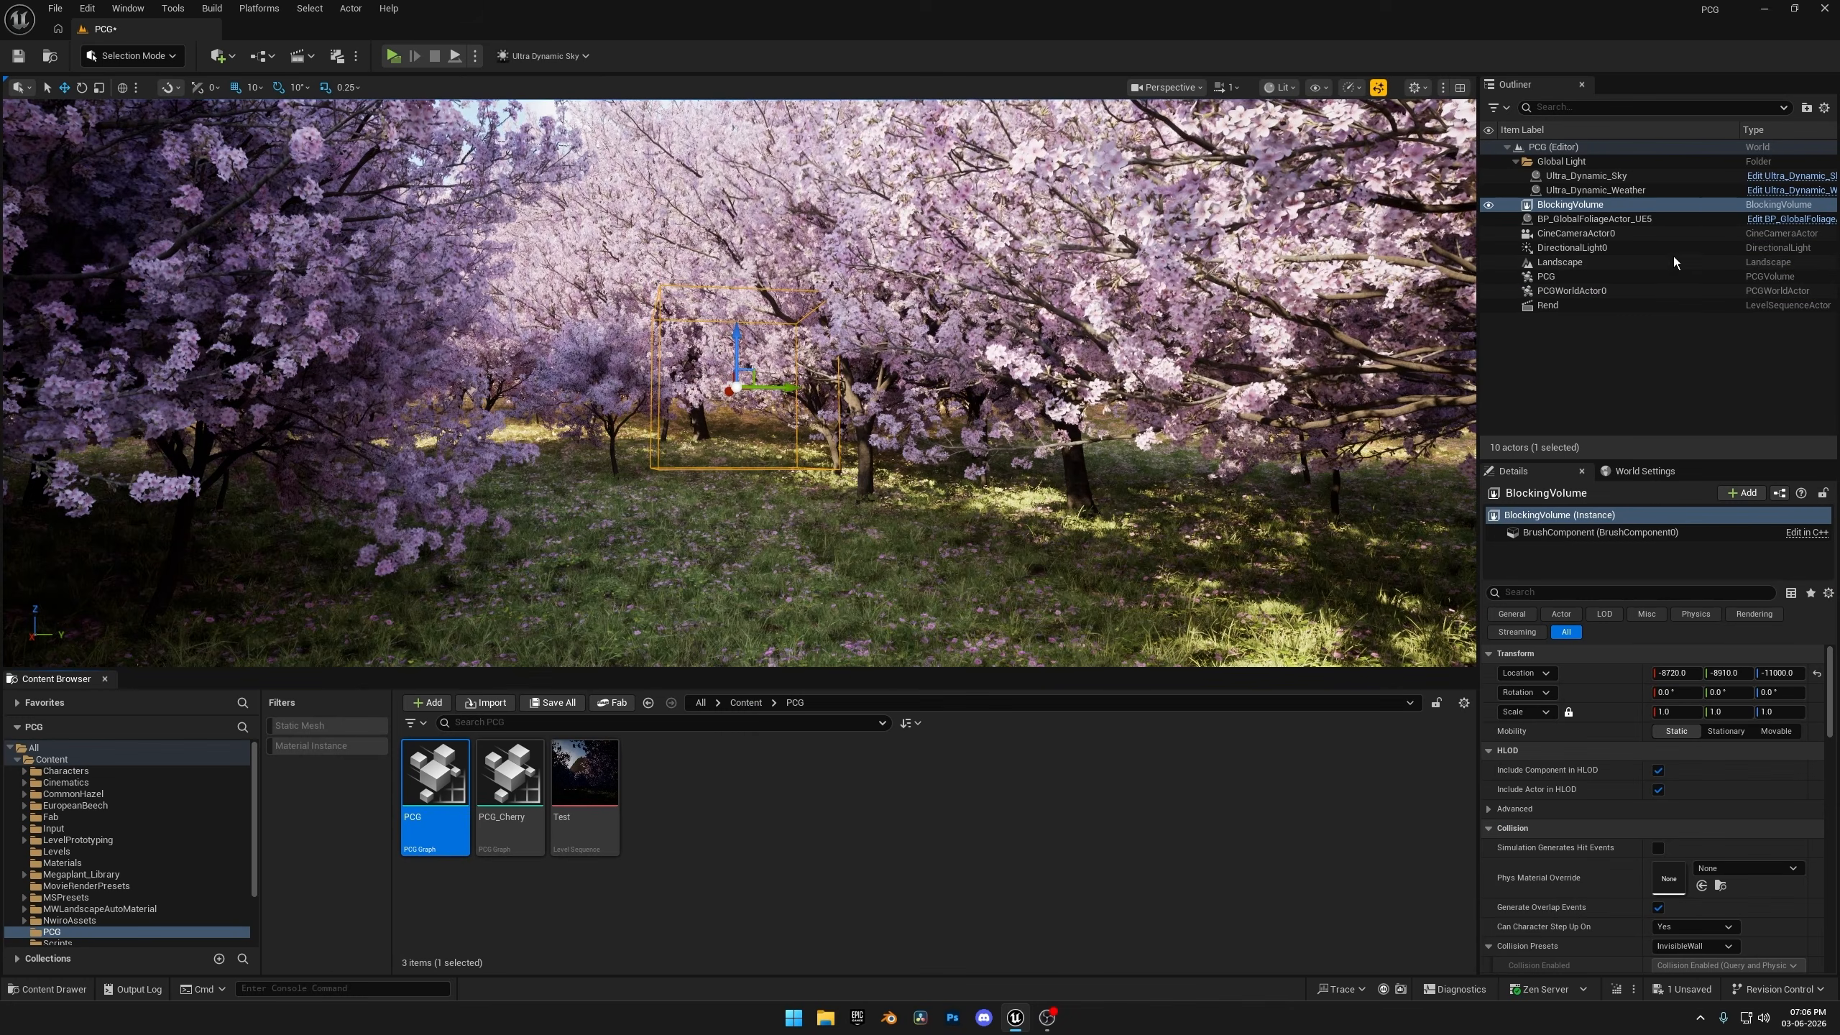
Select the new blocking volume and set its collision preset to NoCollision.
click(1595, 206)
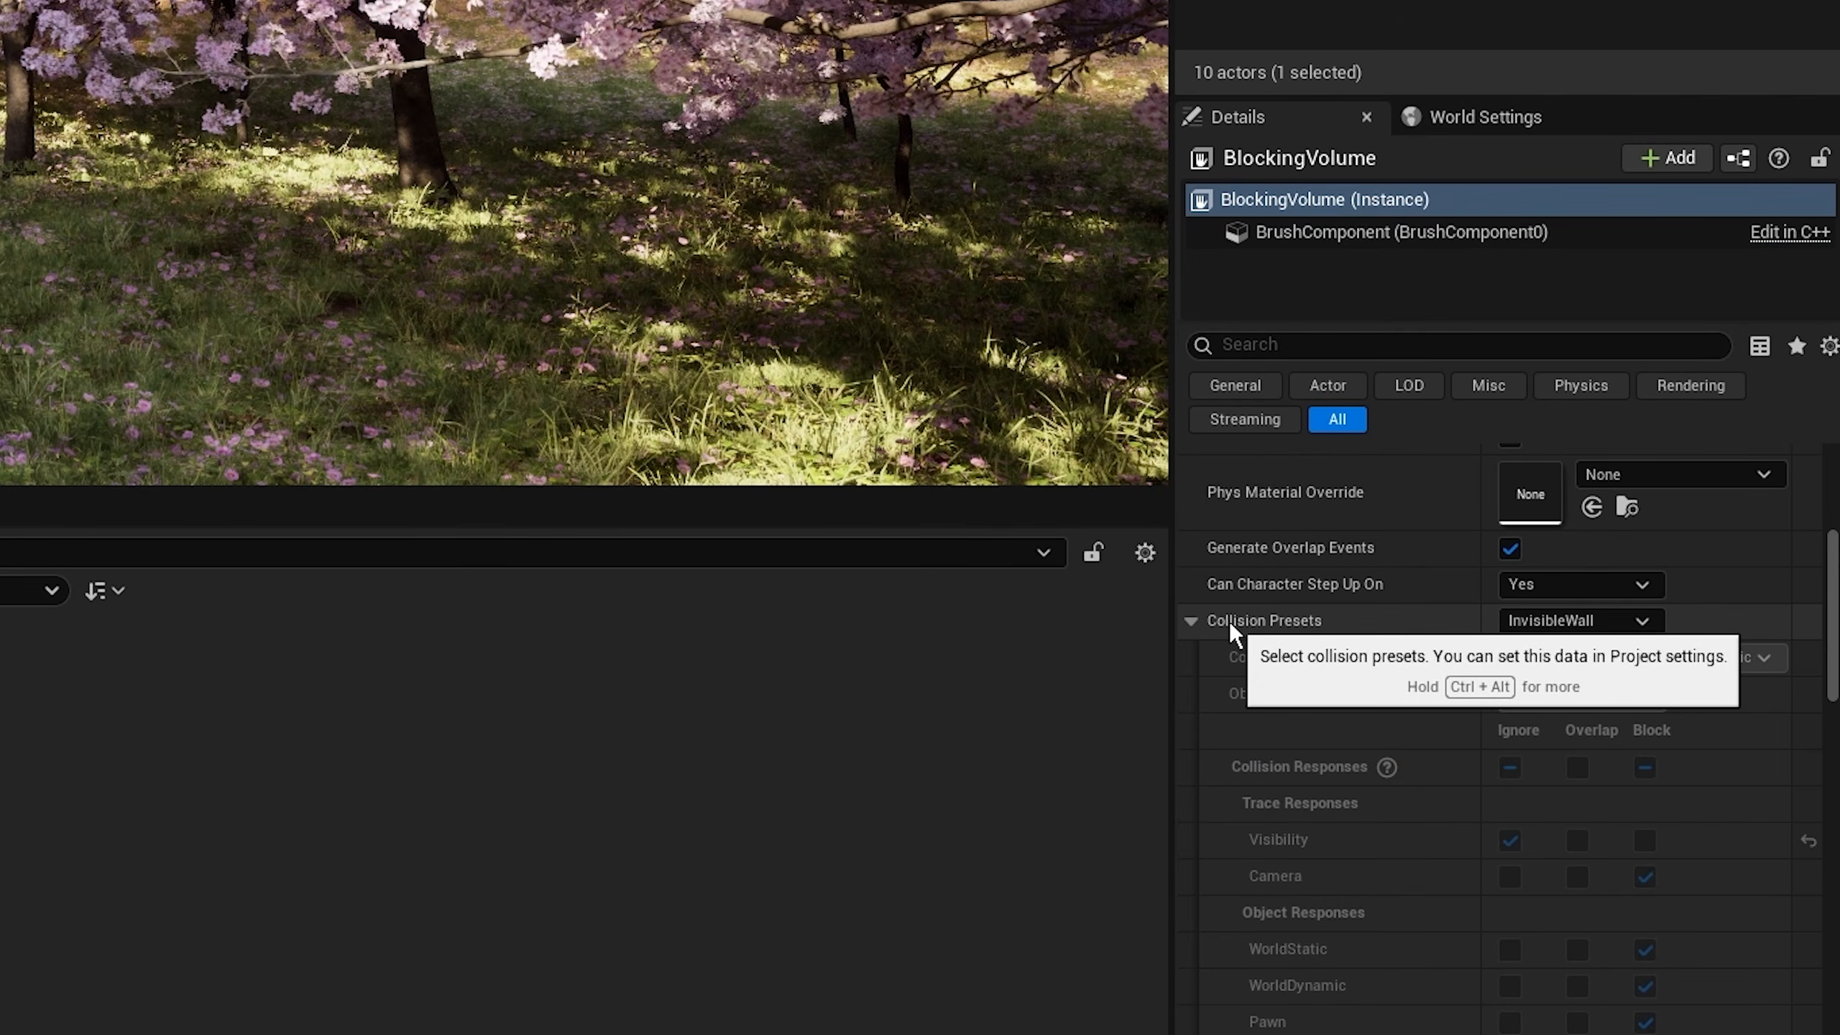
click(1540, 621)
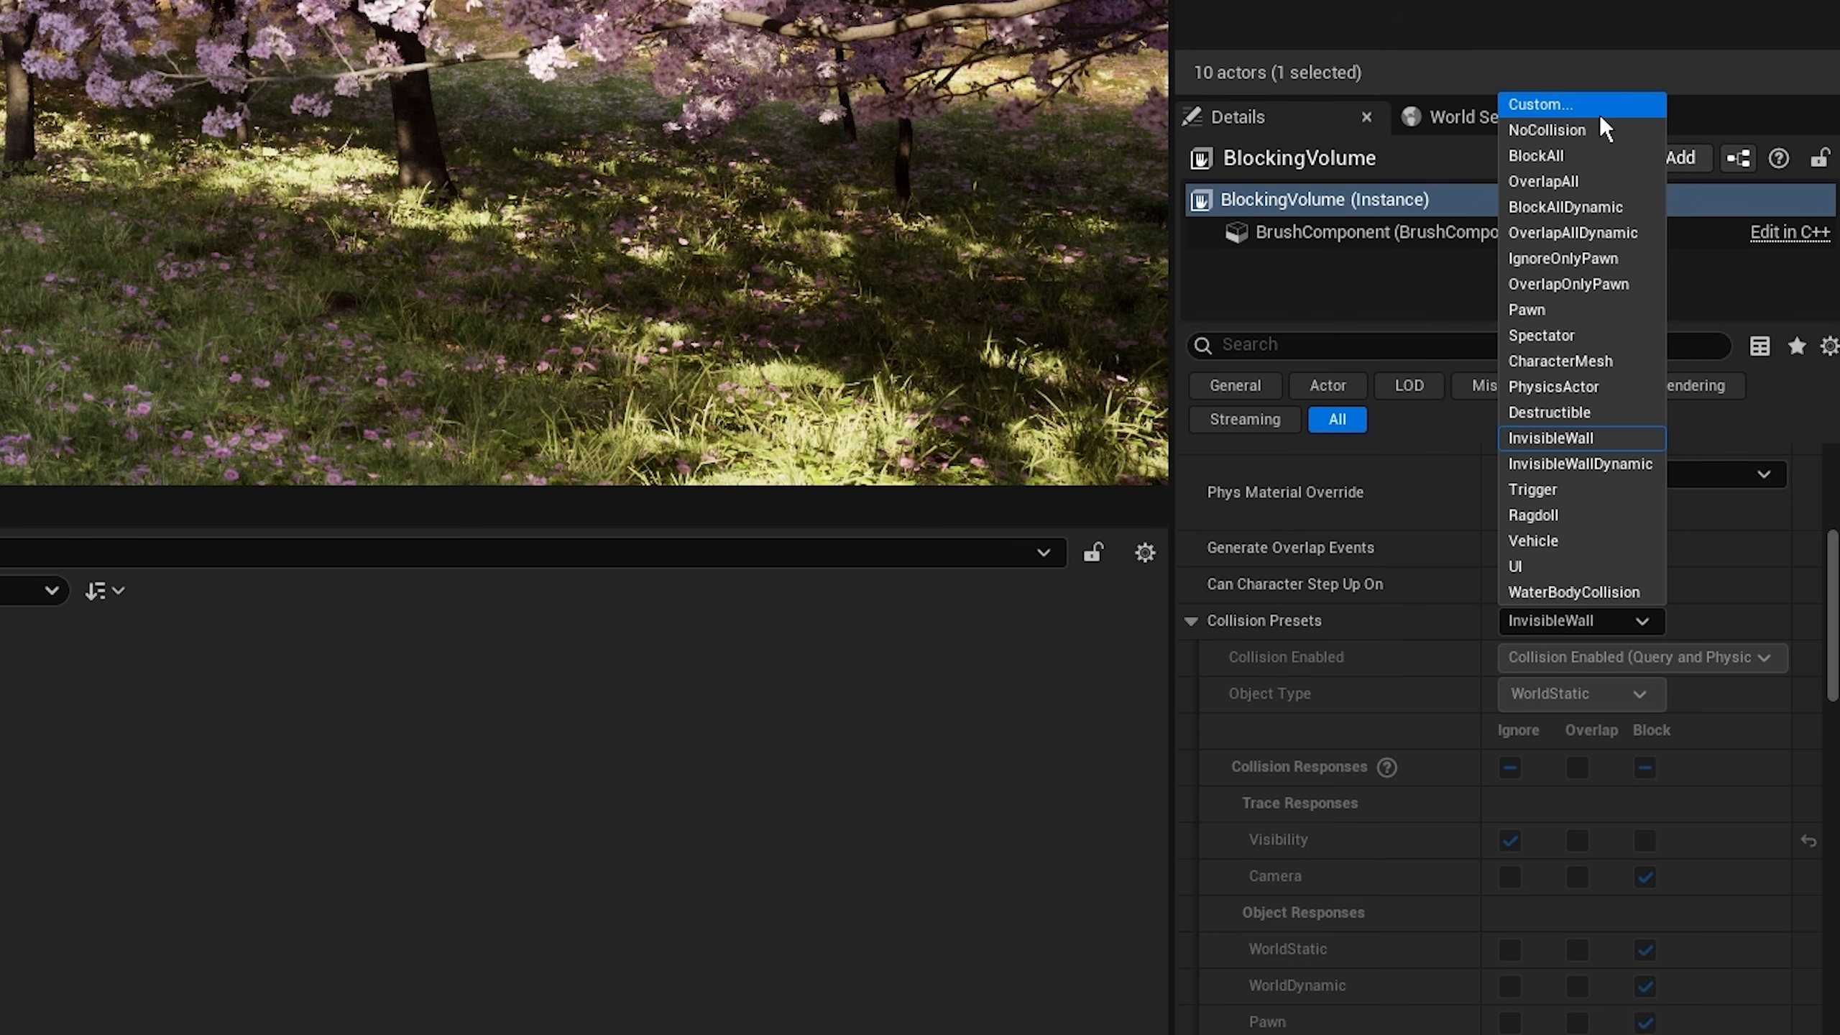
click(1585, 134)
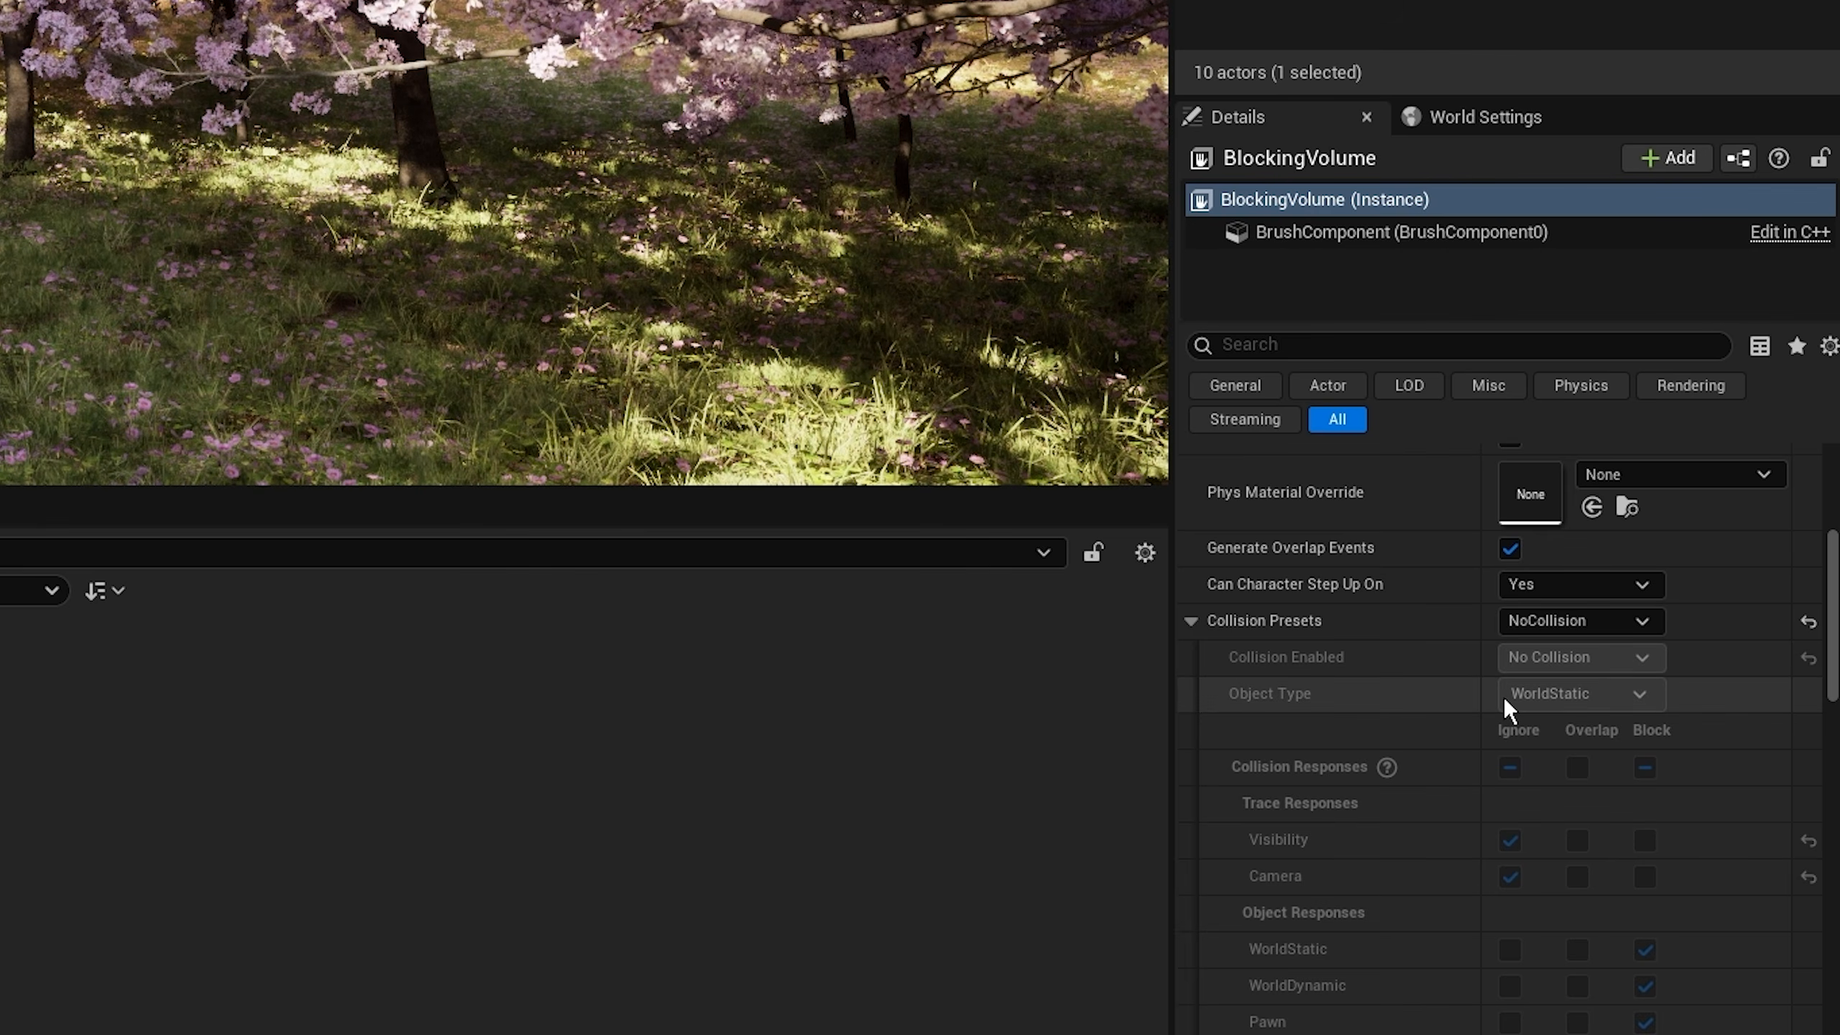
Try the spiral stair brush shape on the blocking volume, and return it to the cube shape.
scroll(1495, 685, down, 6)
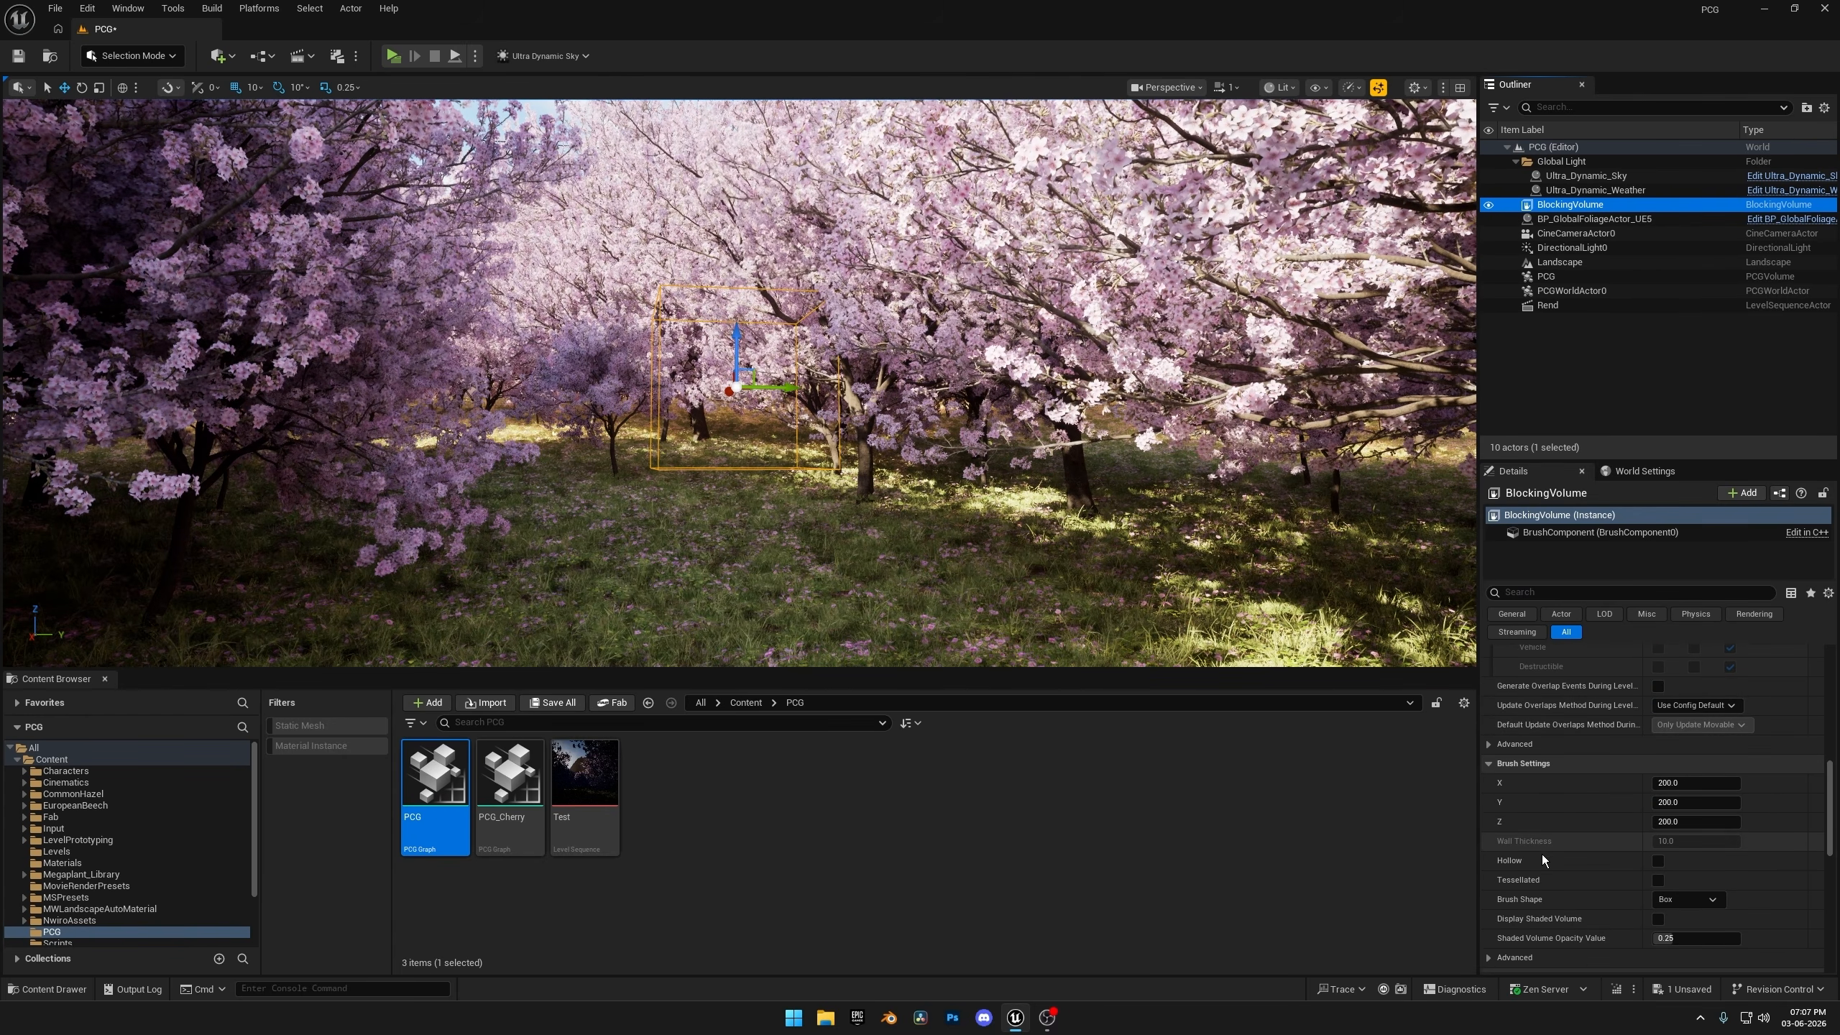
scroll(1485, 898, down, 2)
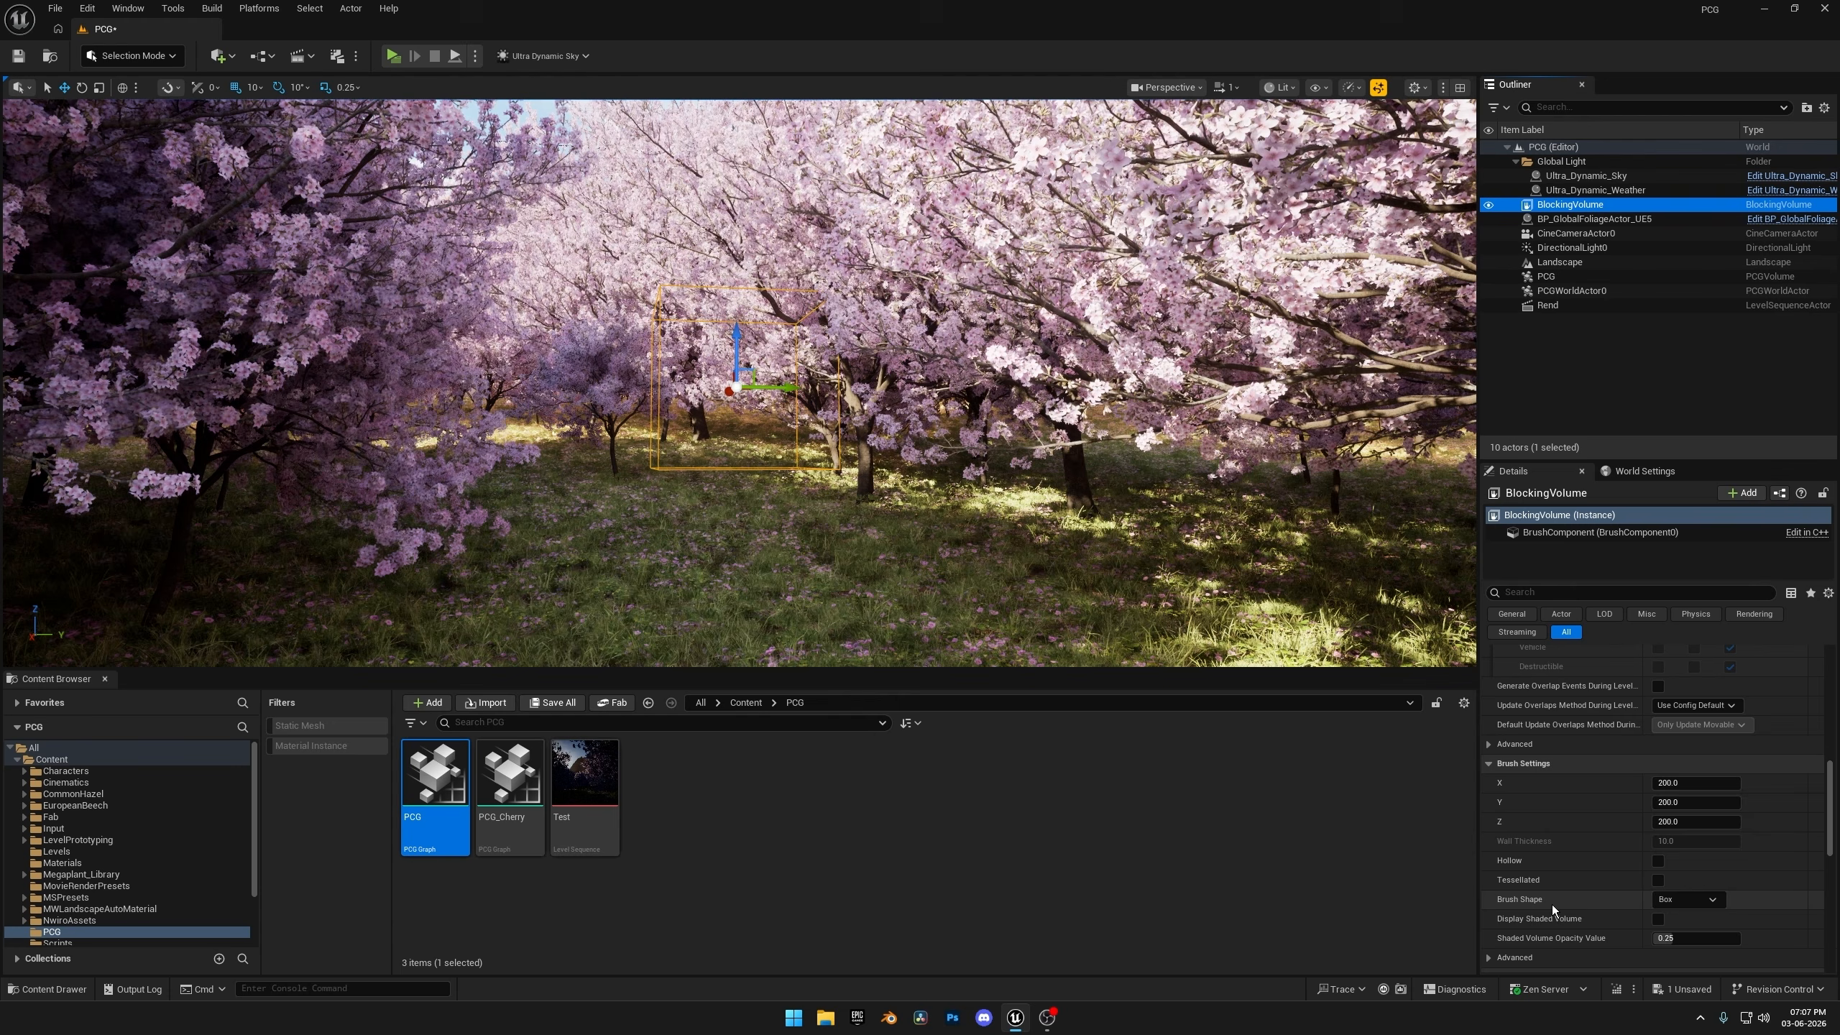
click(1692, 898)
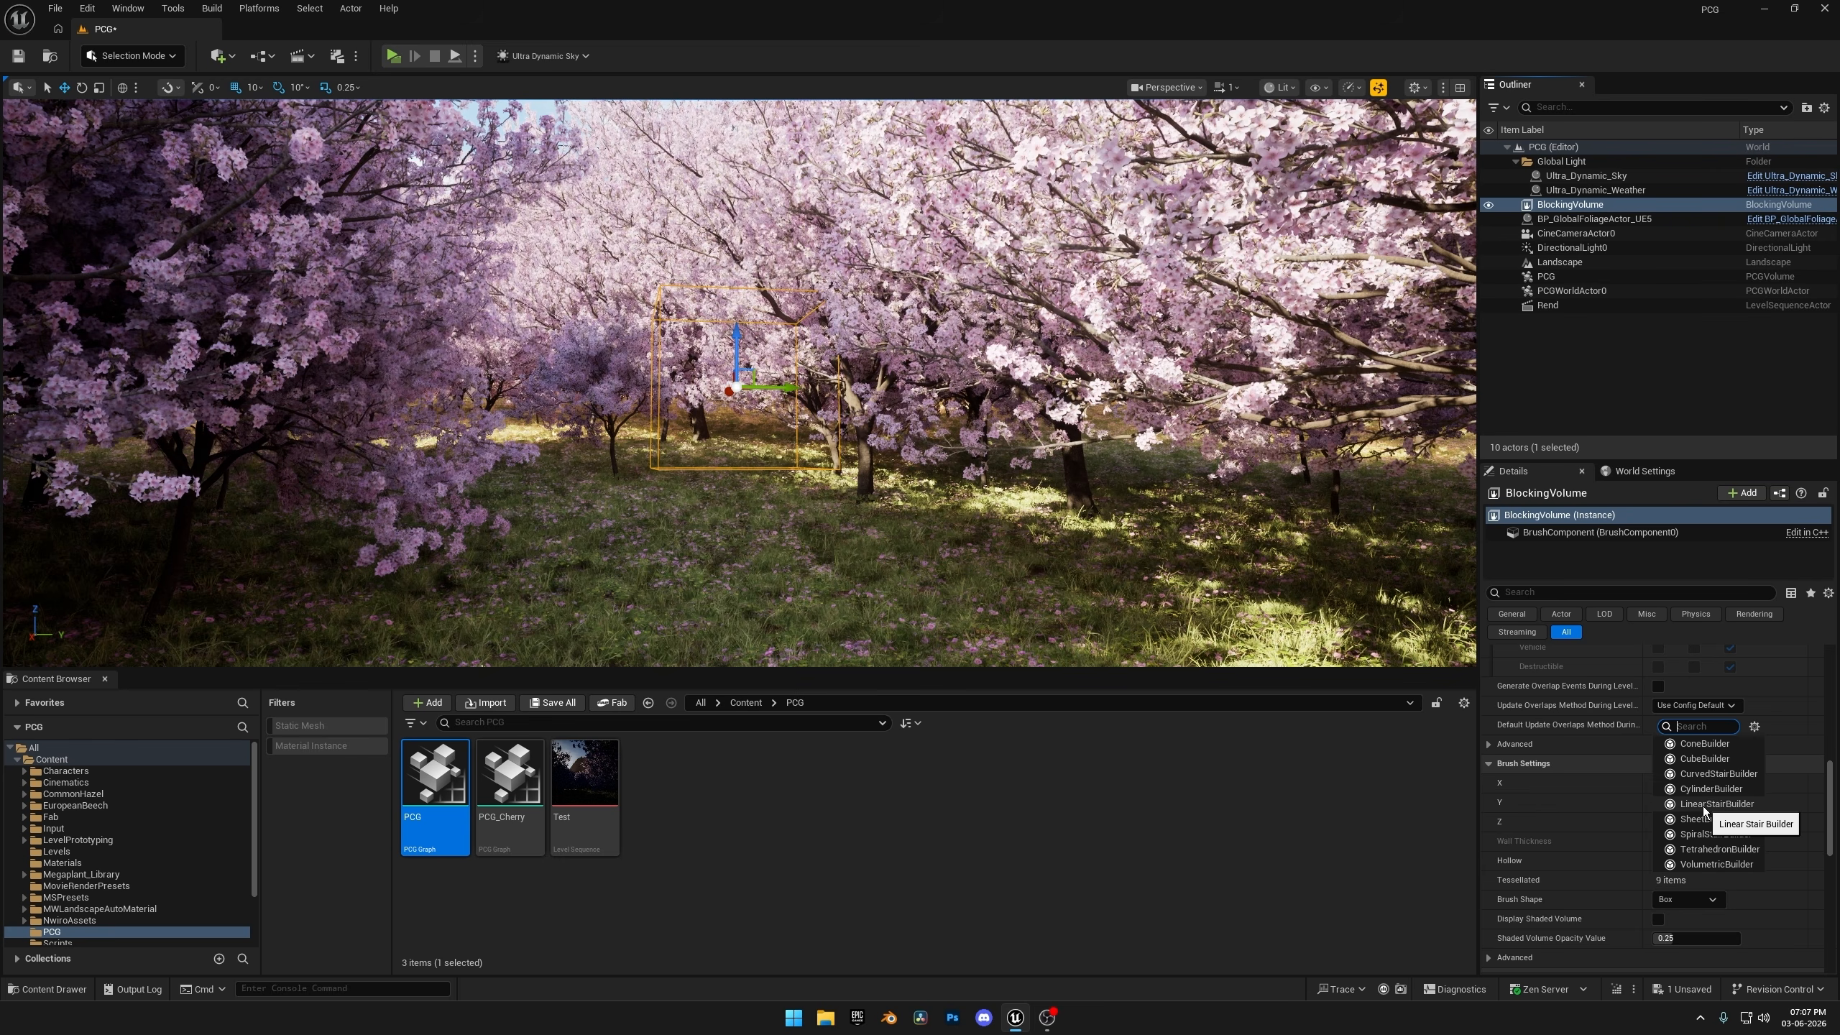
click(1723, 840)
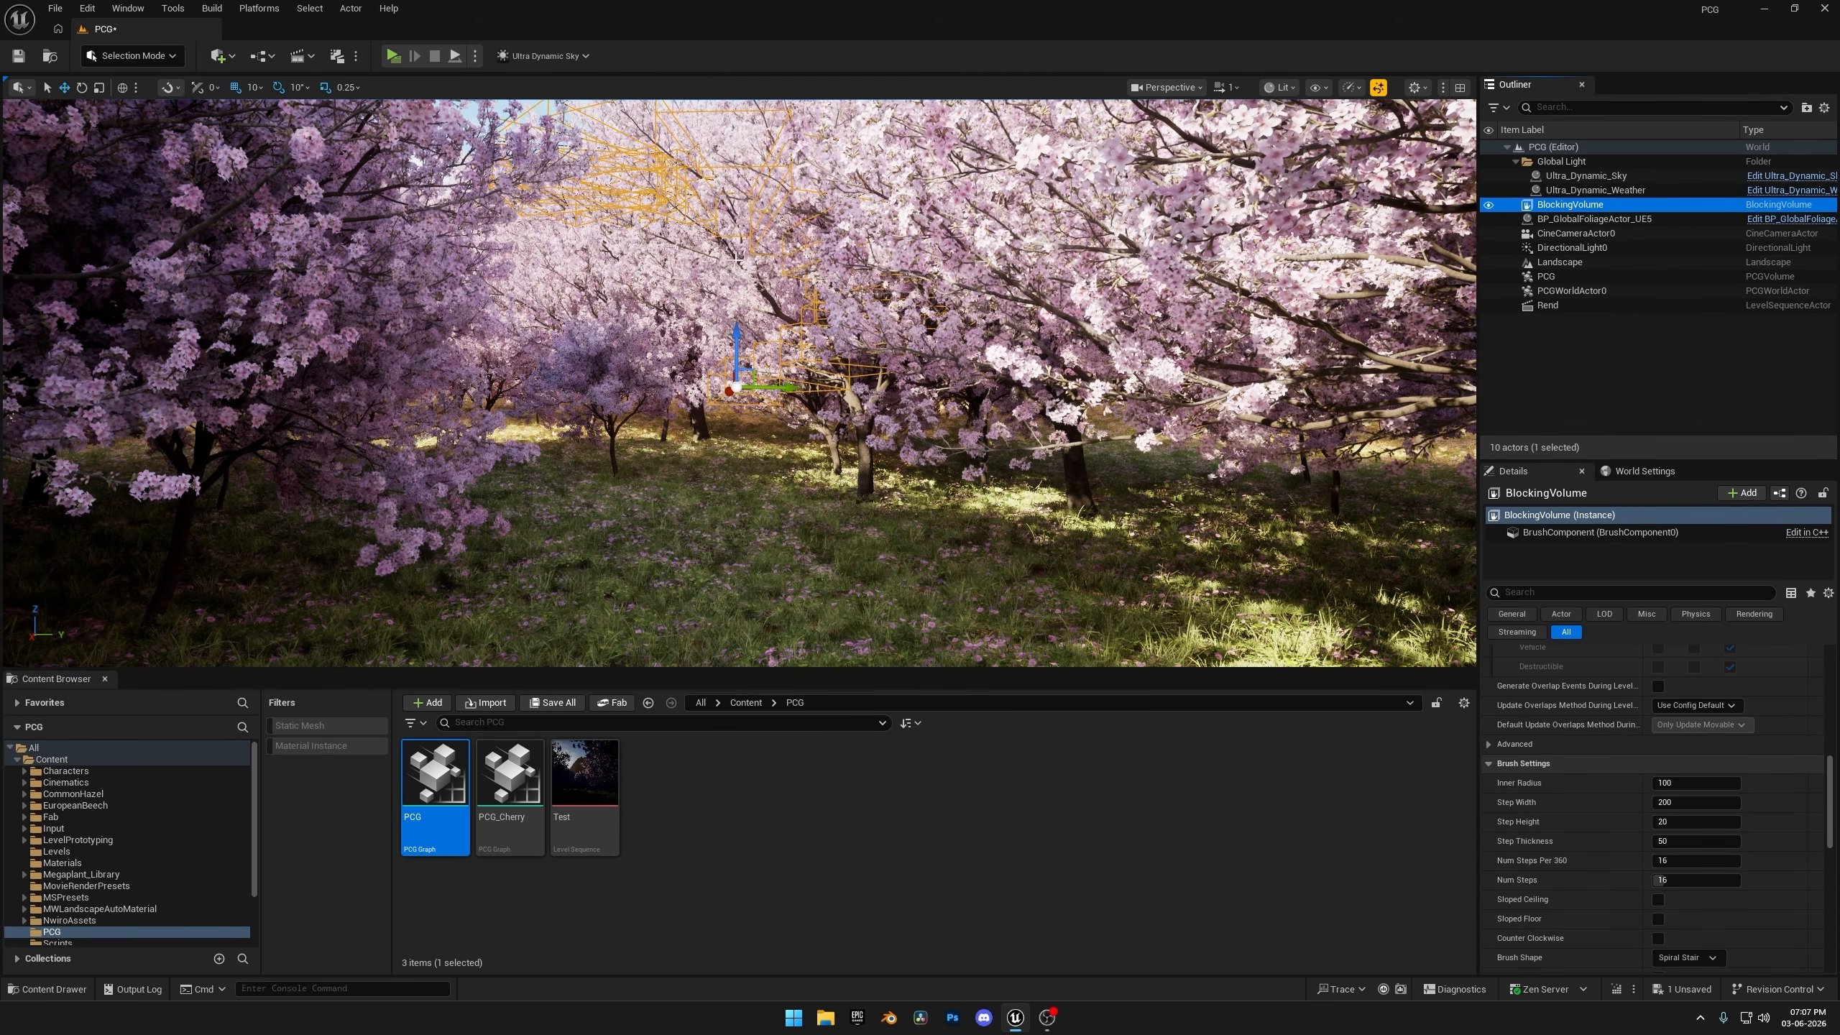
click(1679, 704)
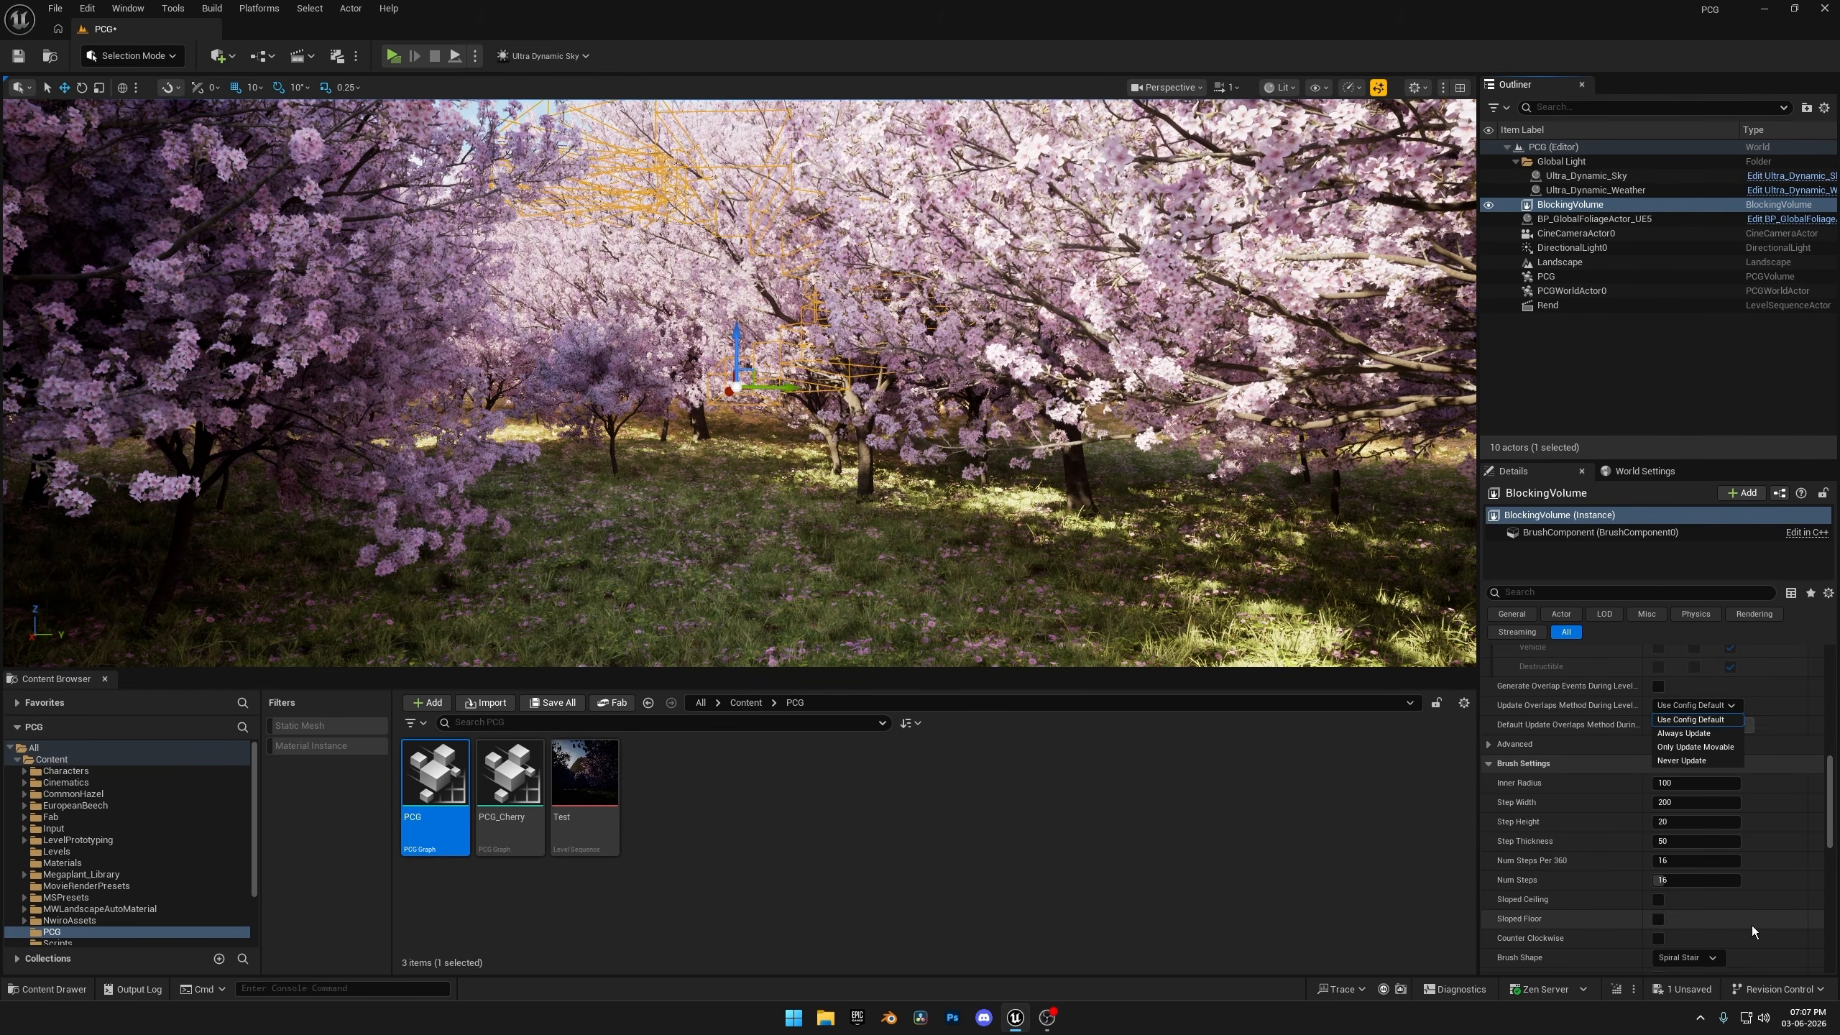
click(1688, 958)
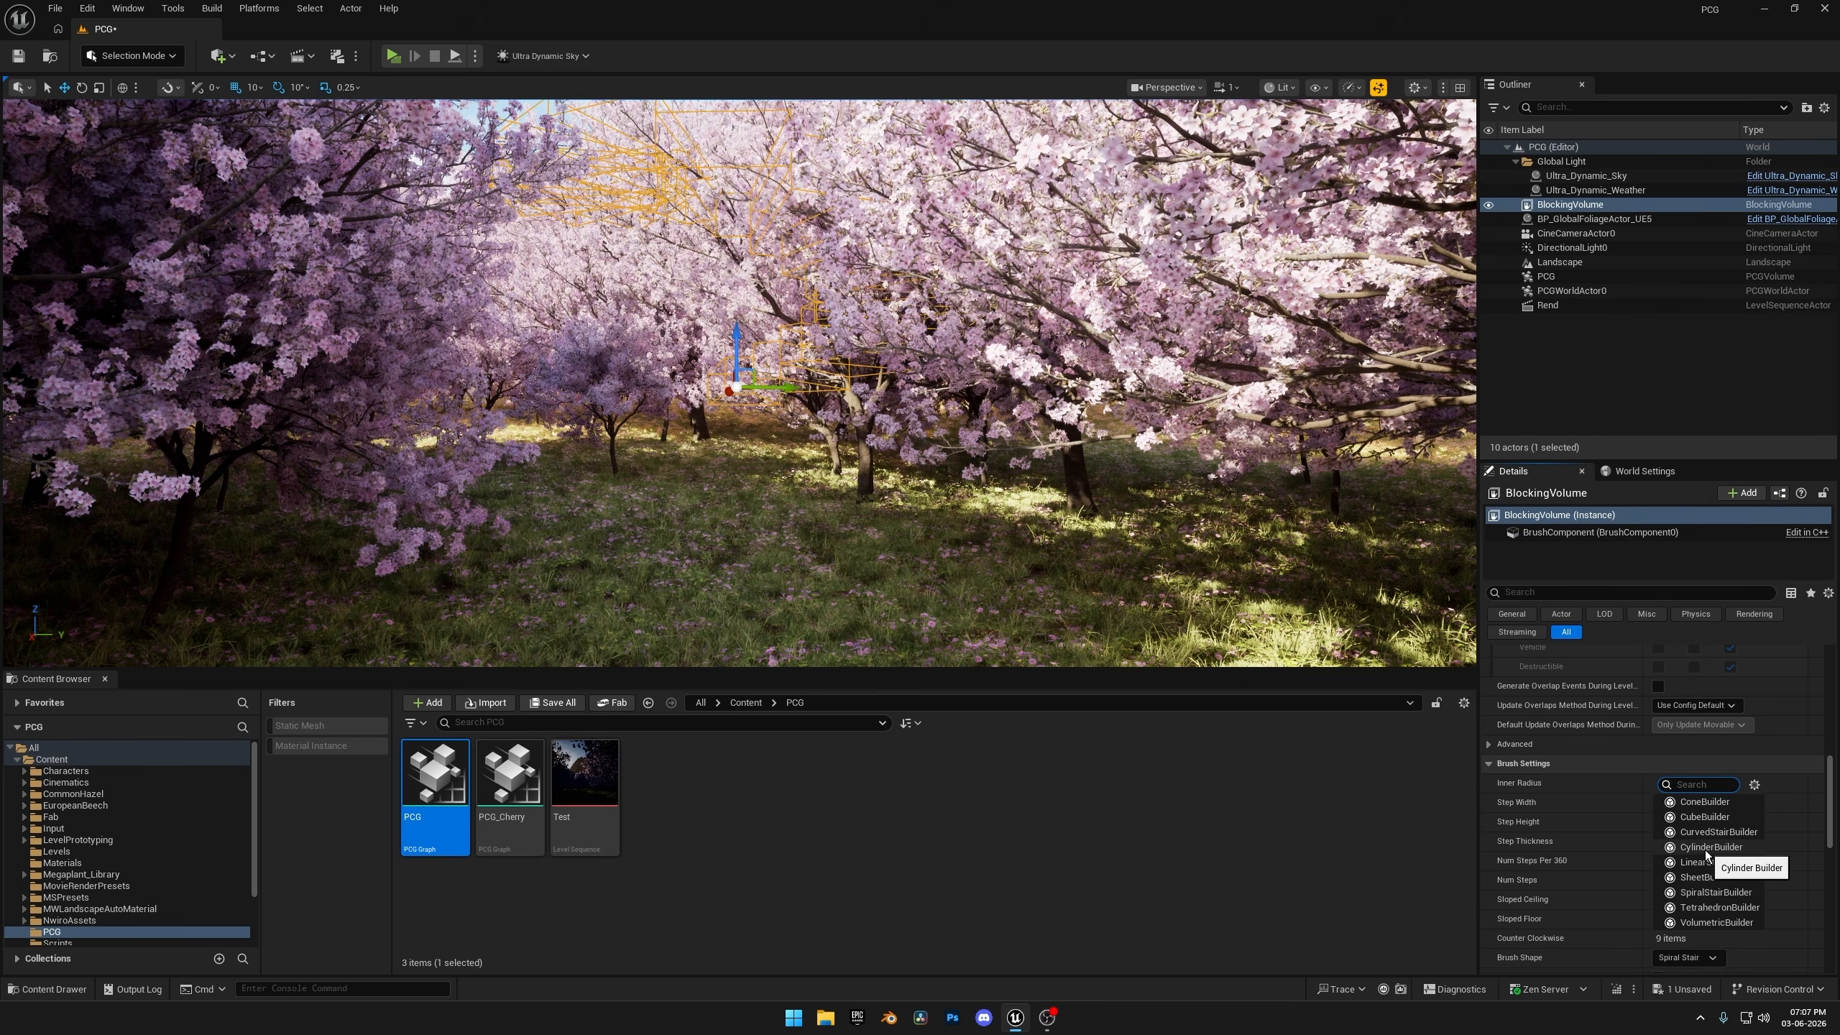
click(1704, 817)
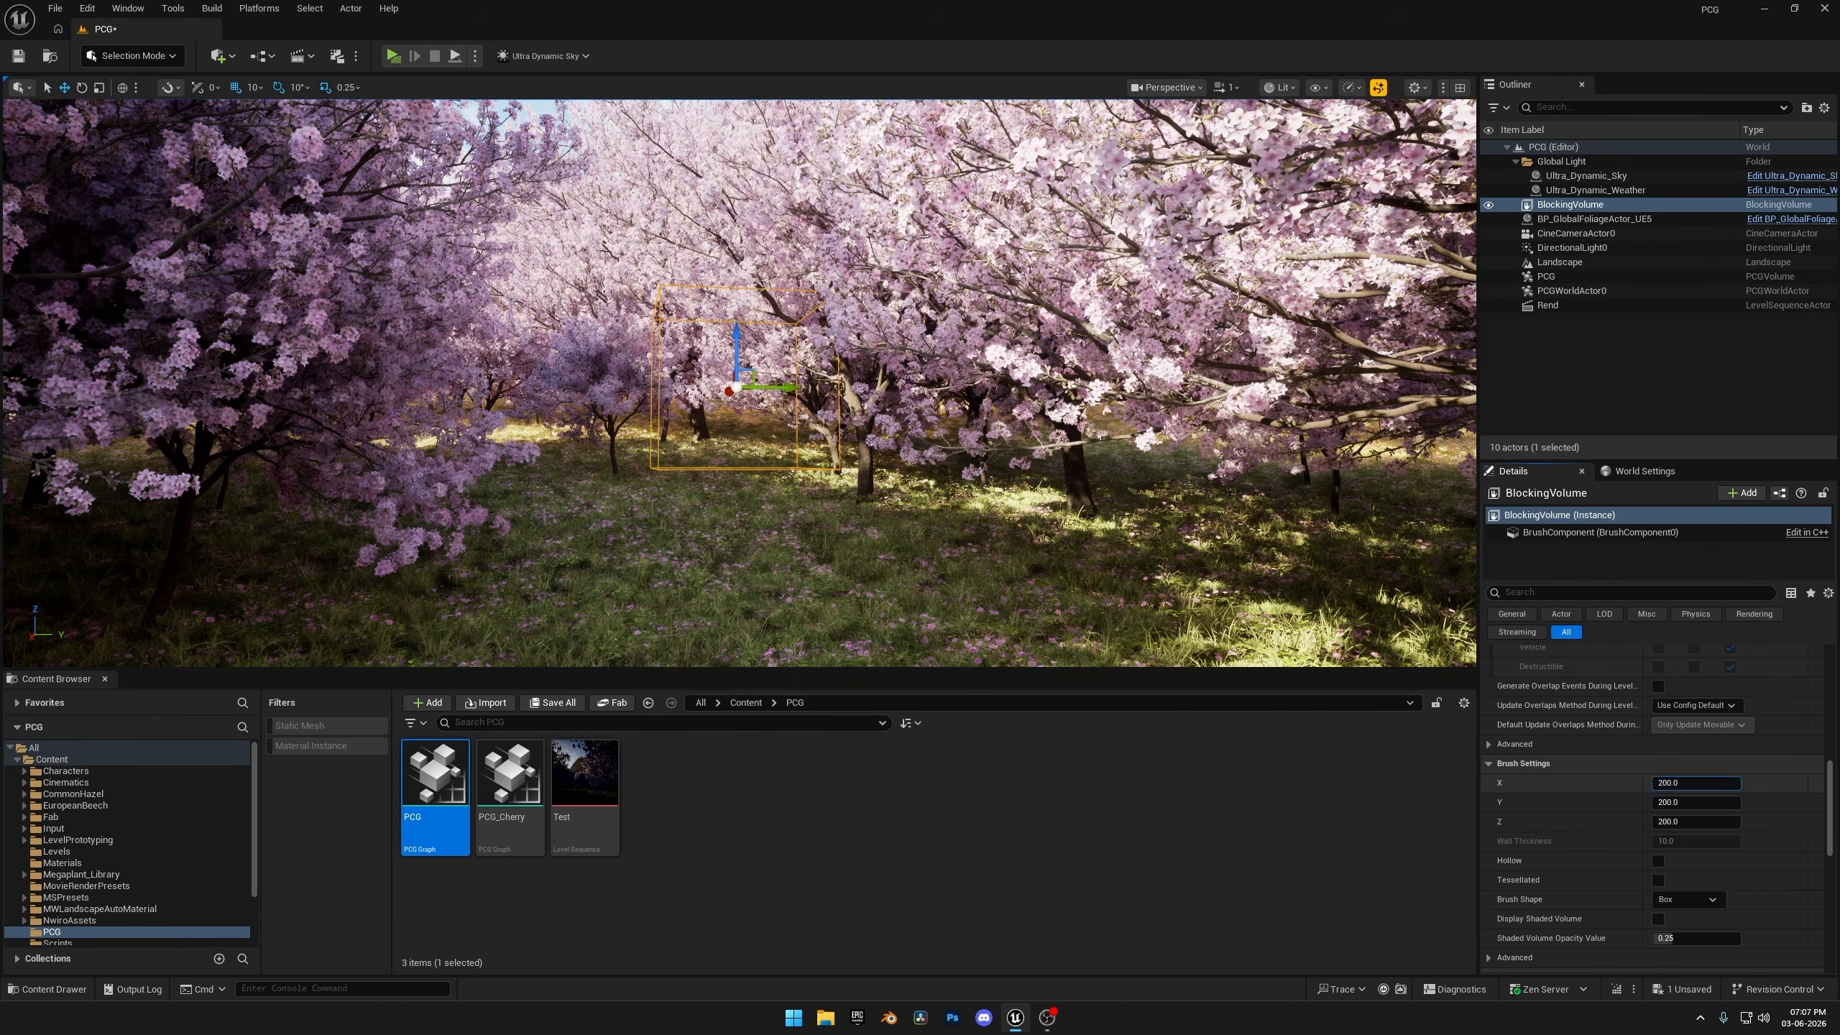
Enlarge the blocking volume's brush to about 1522 in X, 839 in Y and 1340 in Z.
mouse_move(1666, 782)
mouse_down()
mouse_move(1732, 785)
mouse_move(1664, 801)
mouse_move(1623, 785)
mouse_move(1692, 803)
mouse_move(1677, 823)
mouse_move(1696, 803)
mouse_up()
mouse_move(1122, 290)
right_down()
mouse_move(1122, 227)
mouse_move(1121, 420)
mouse_move(1133, 348)
mouse_move(1163, 344)
right_up()
drag(1668, 822, 1717, 822)
drag(1675, 802, 1688, 803)
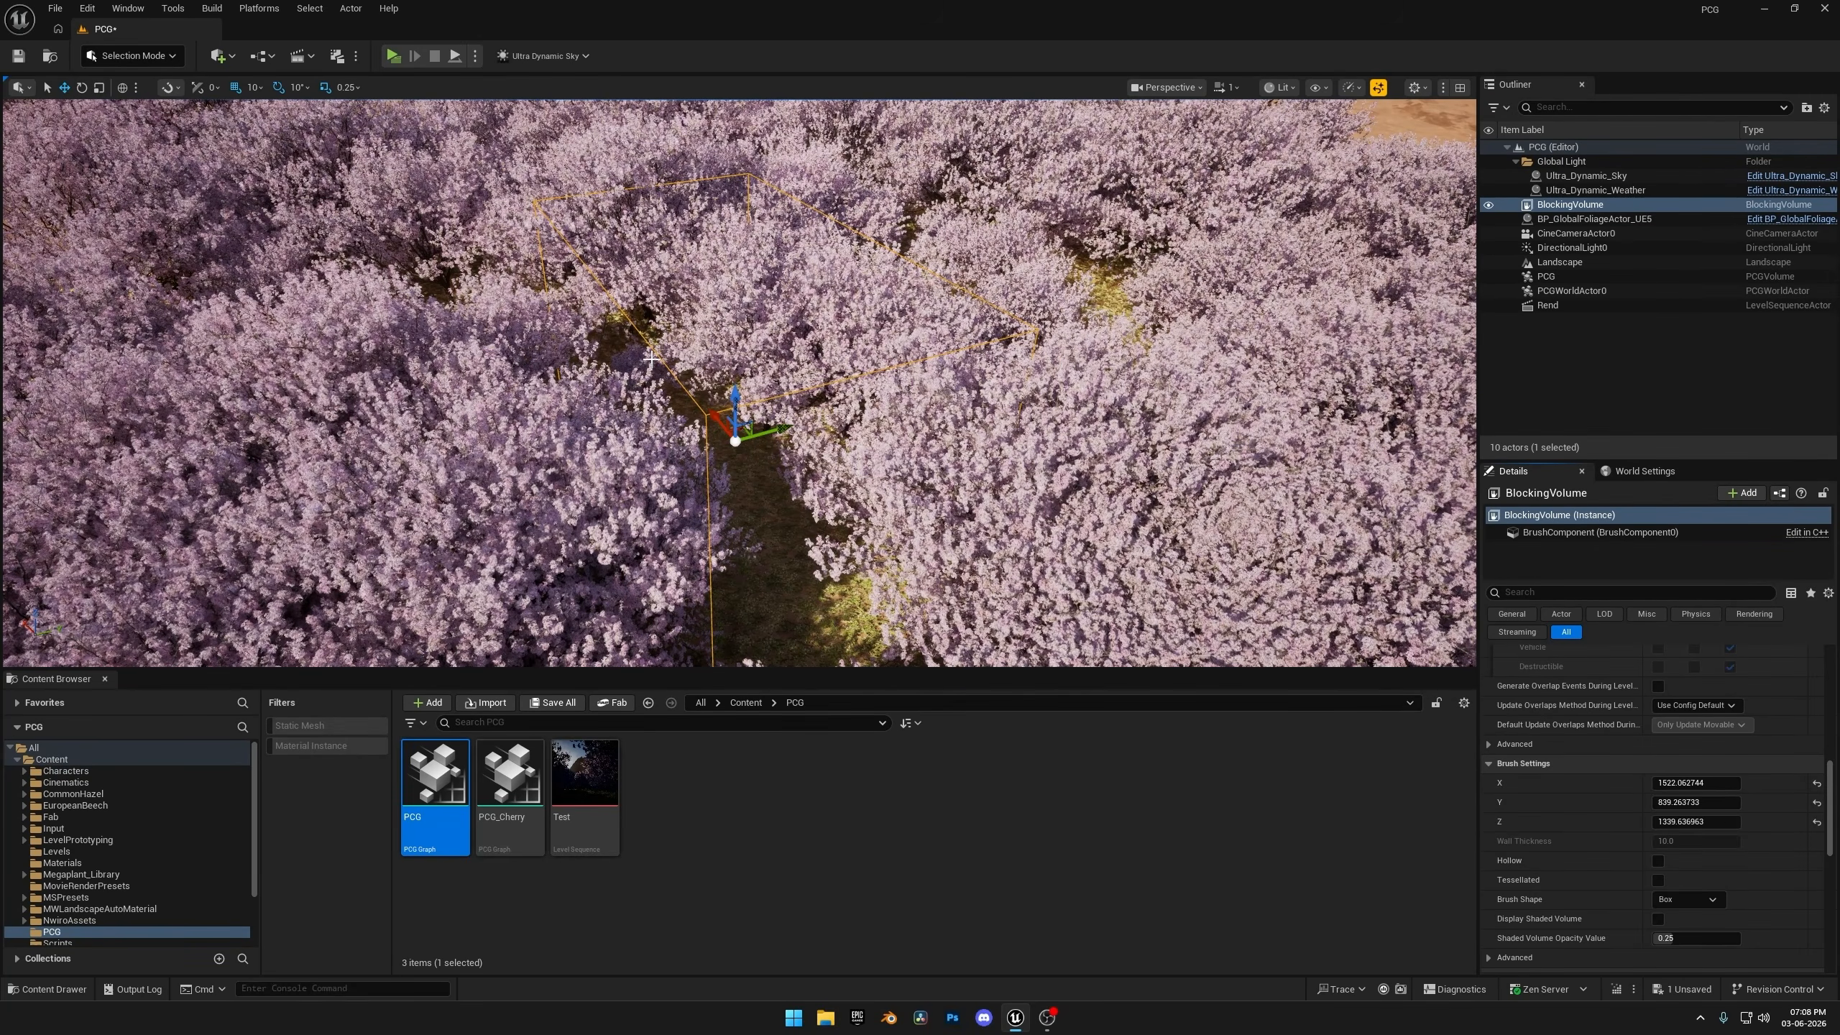
Open the PCG graph and move its Input and Output nodes farther up to free space above the Trees group.
double_click(435, 775)
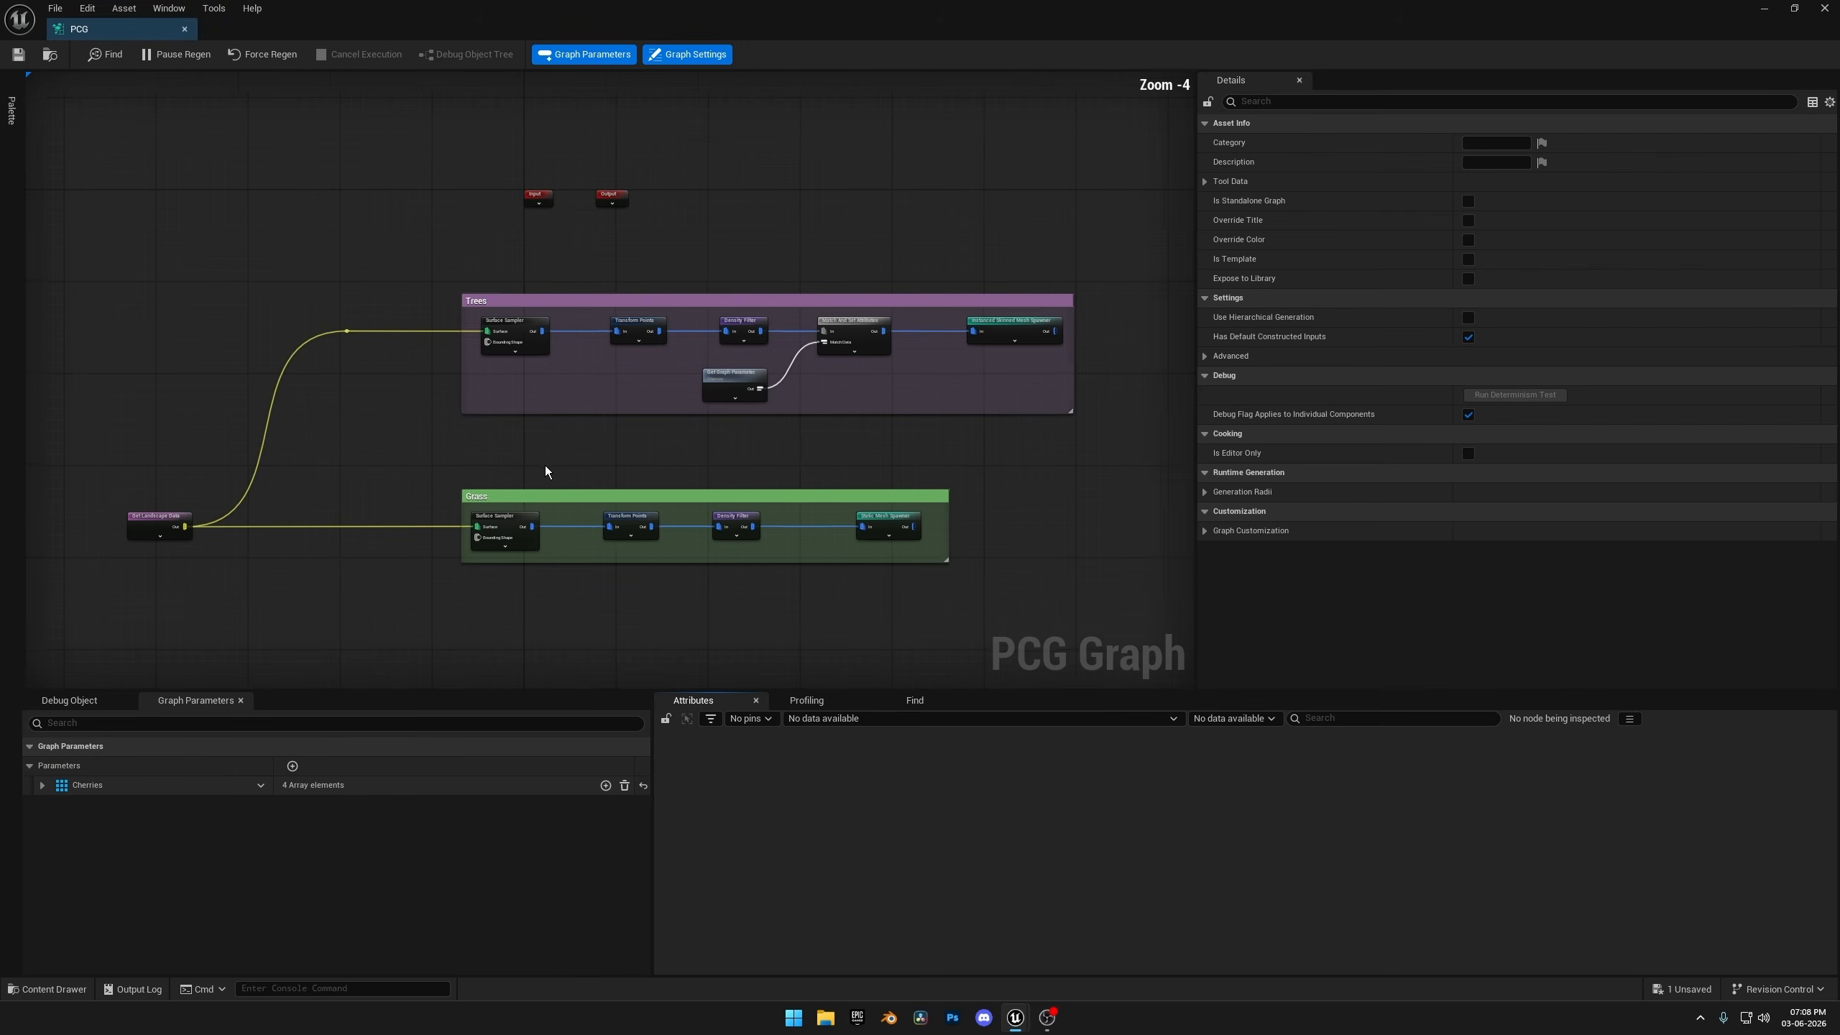
right_drag(645, 472, 697, 616)
drag(762, 387, 762, 387)
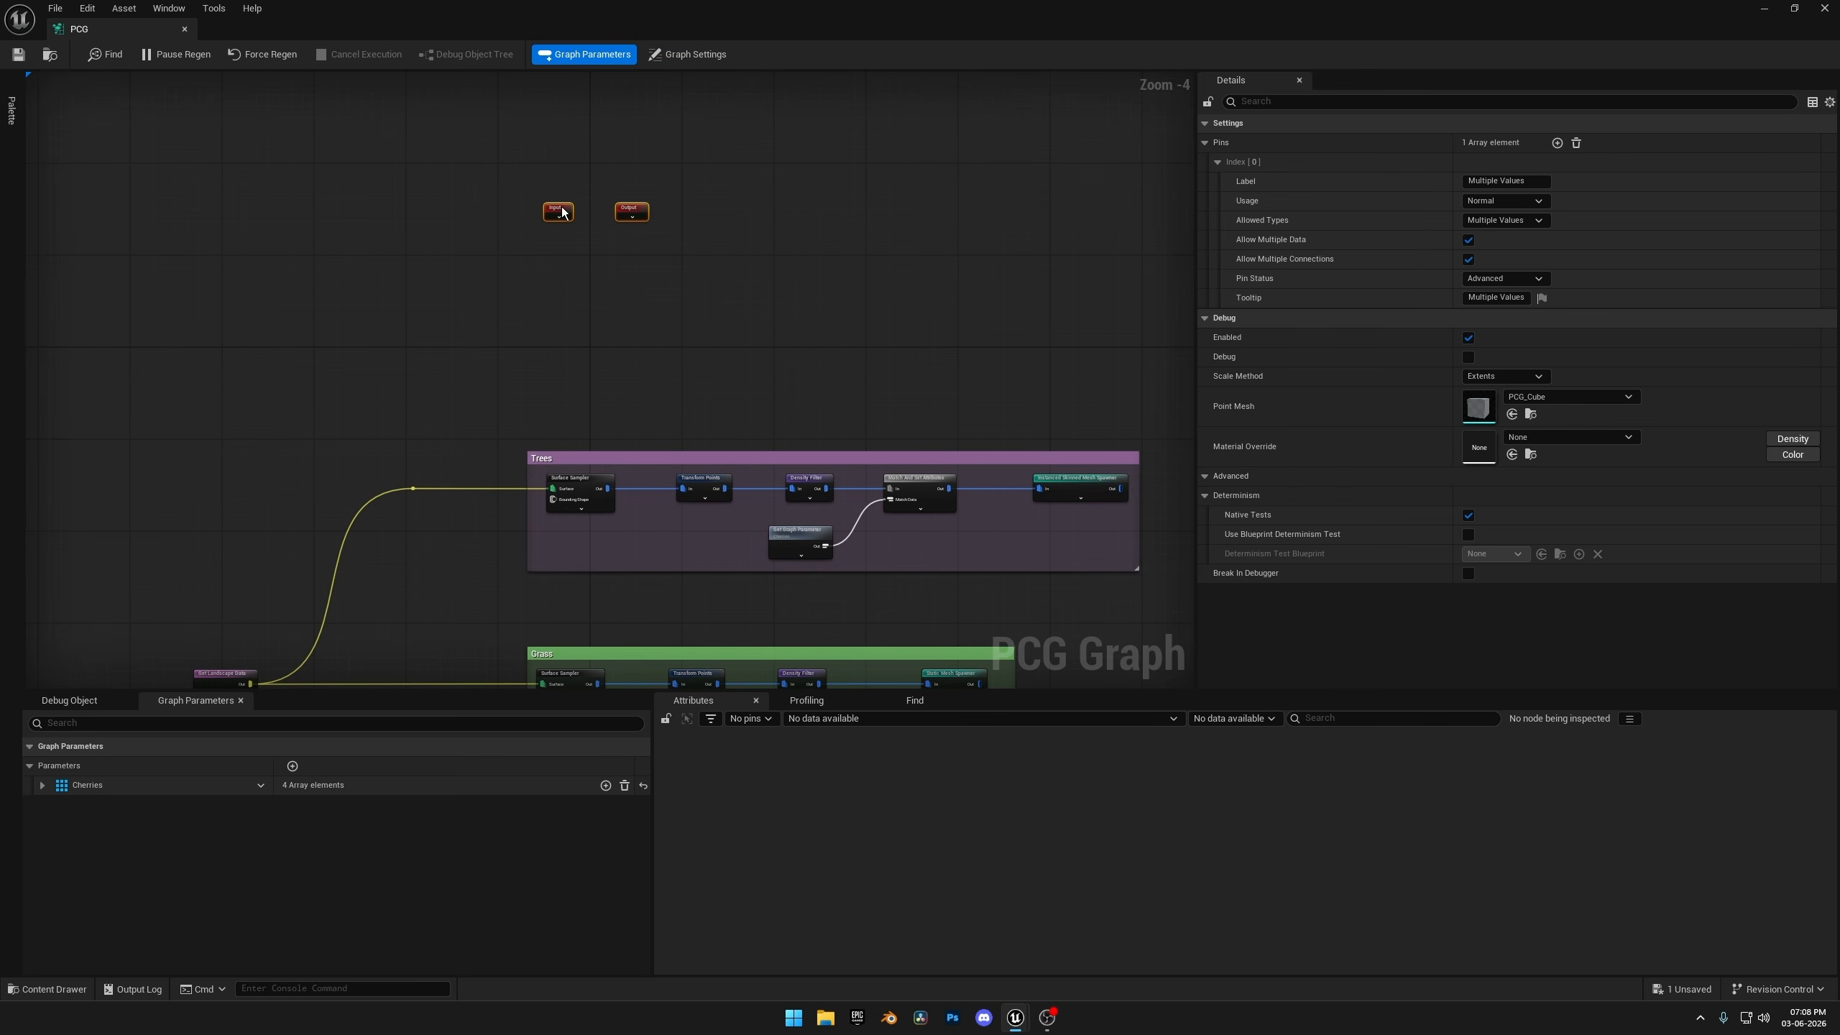
mouse_move(568, 370)
right_down()
mouse_move(664, 330)
mouse_move(684, 355)
mouse_move(593, 378)
right_up()
click(664, 330)
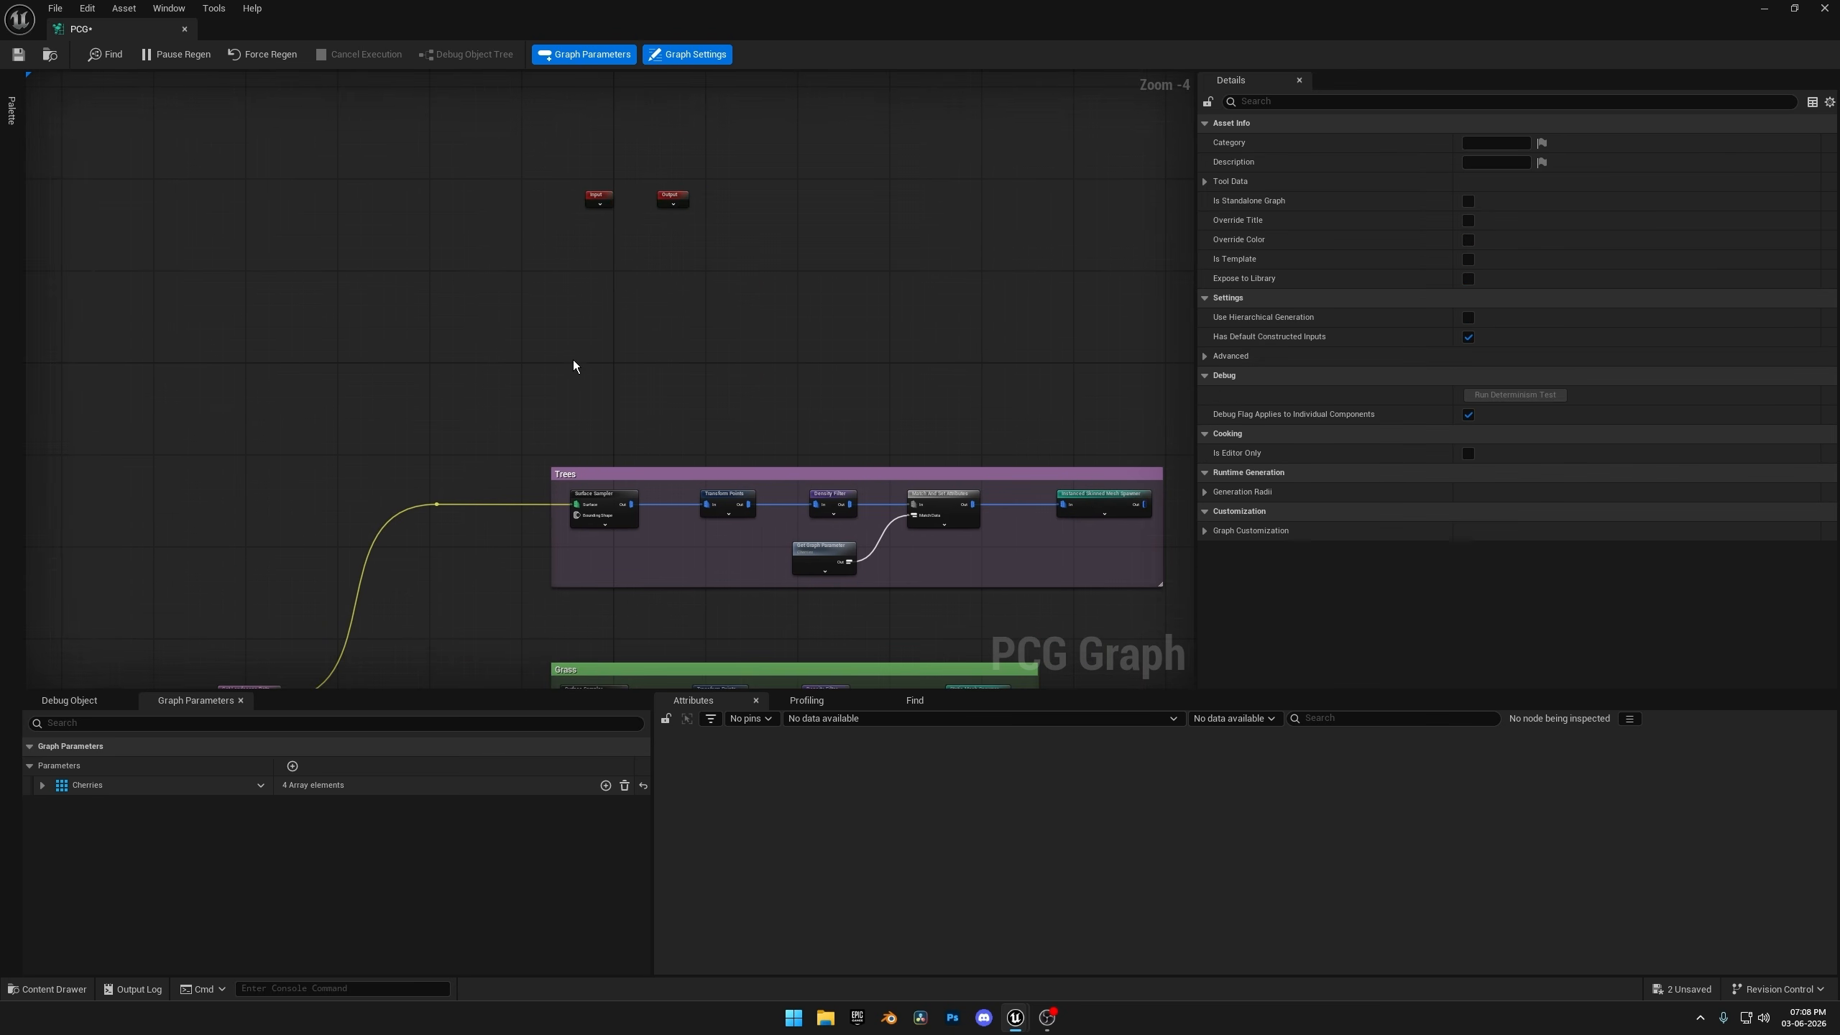
Add a Get Volume Data node and place it in the empty space above the Trees group.
scroll(573, 360, up, 4)
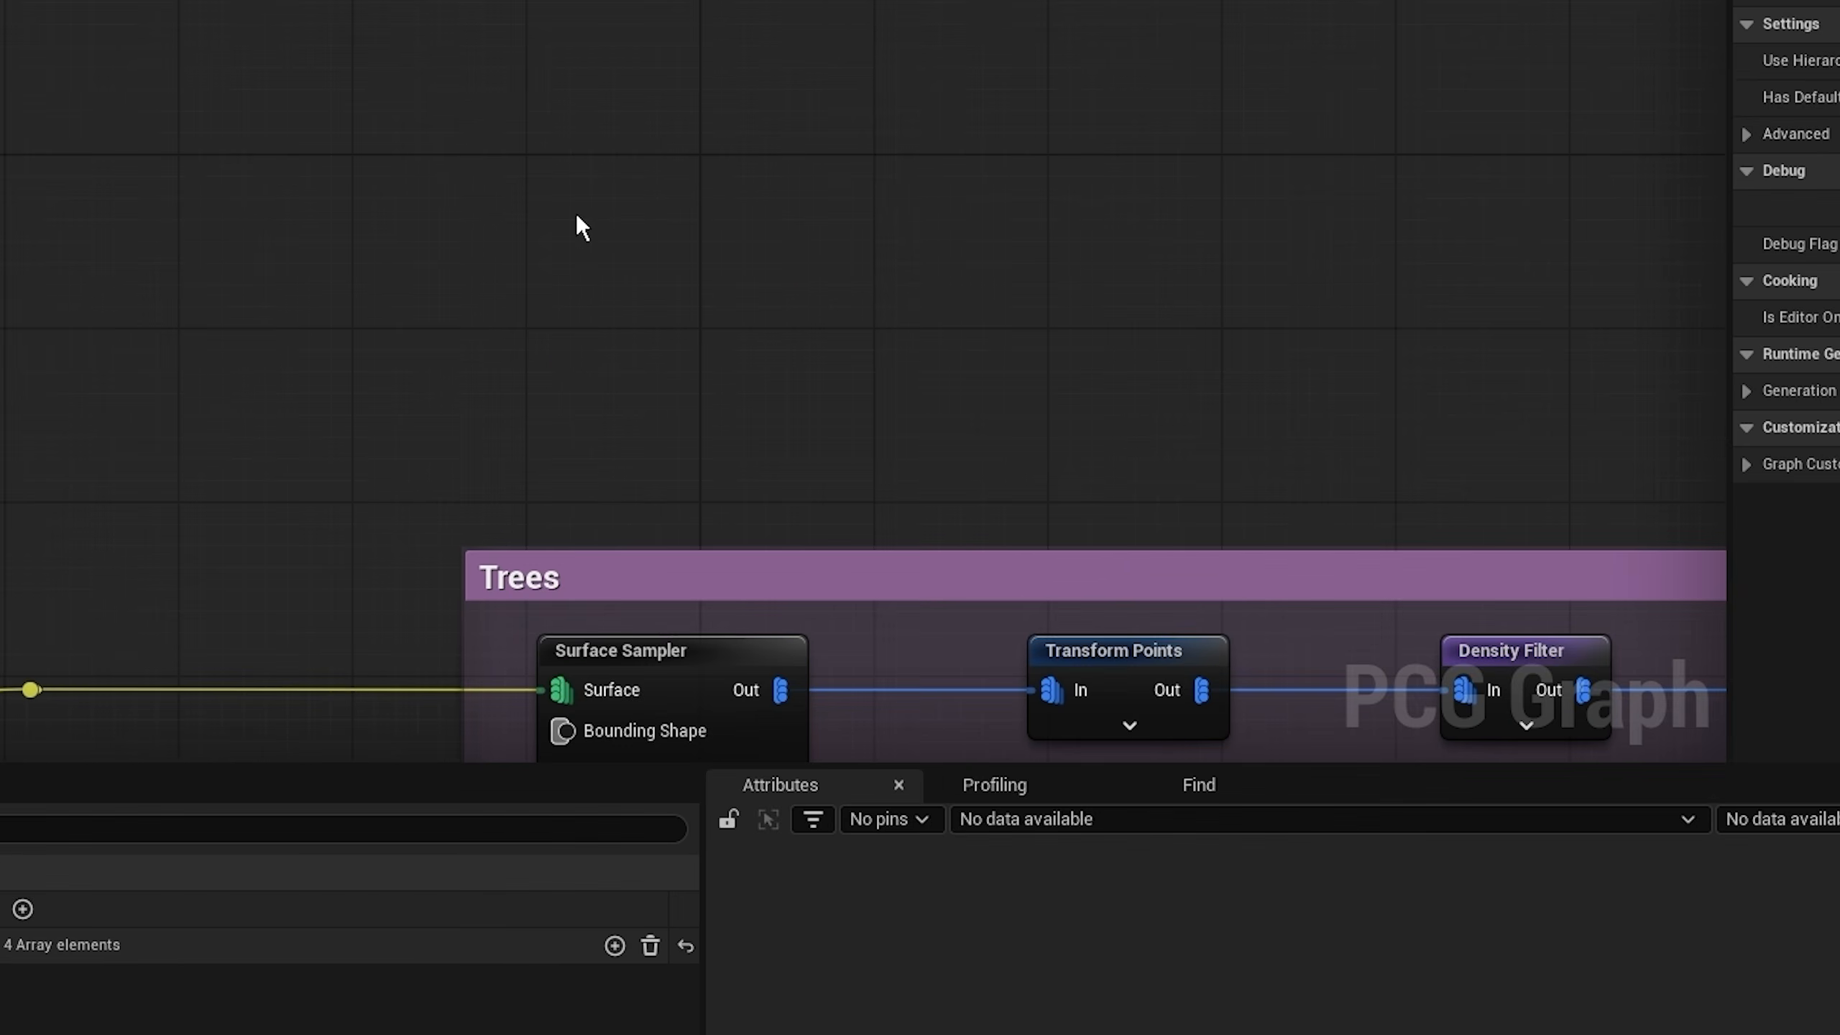
right_click(578, 218)
text(get vol)
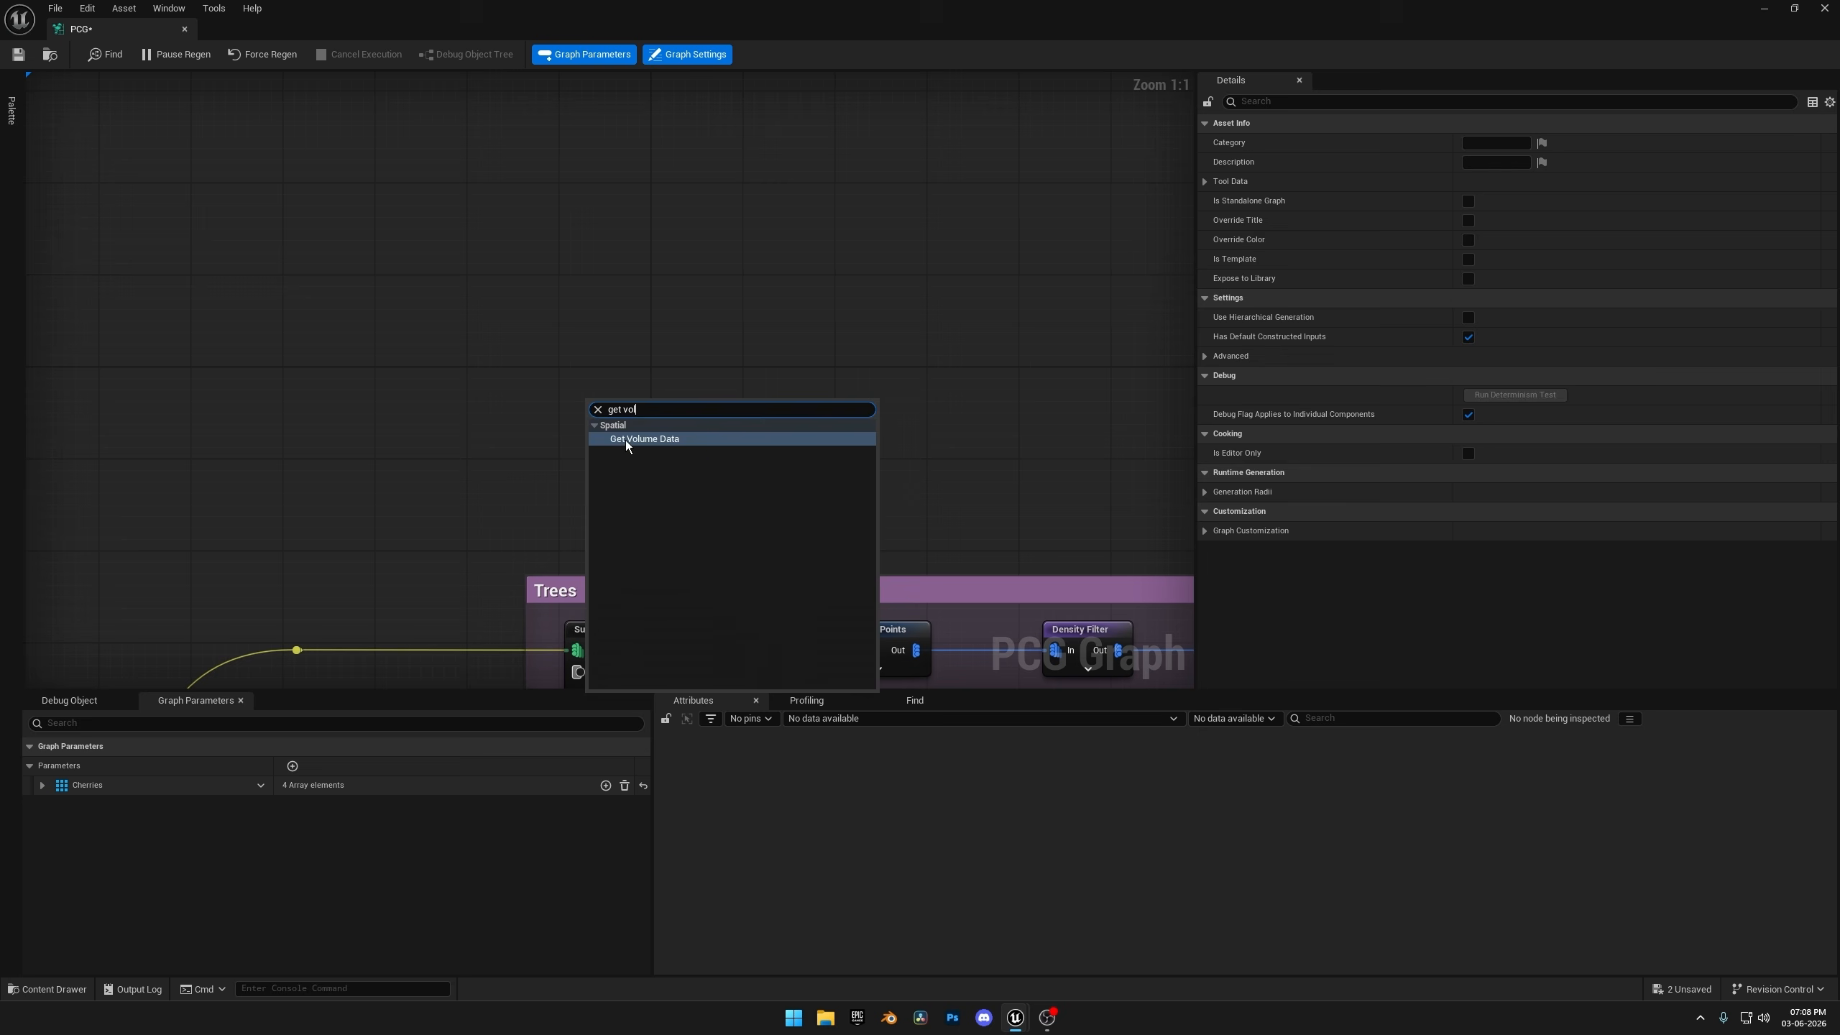
click(638, 290)
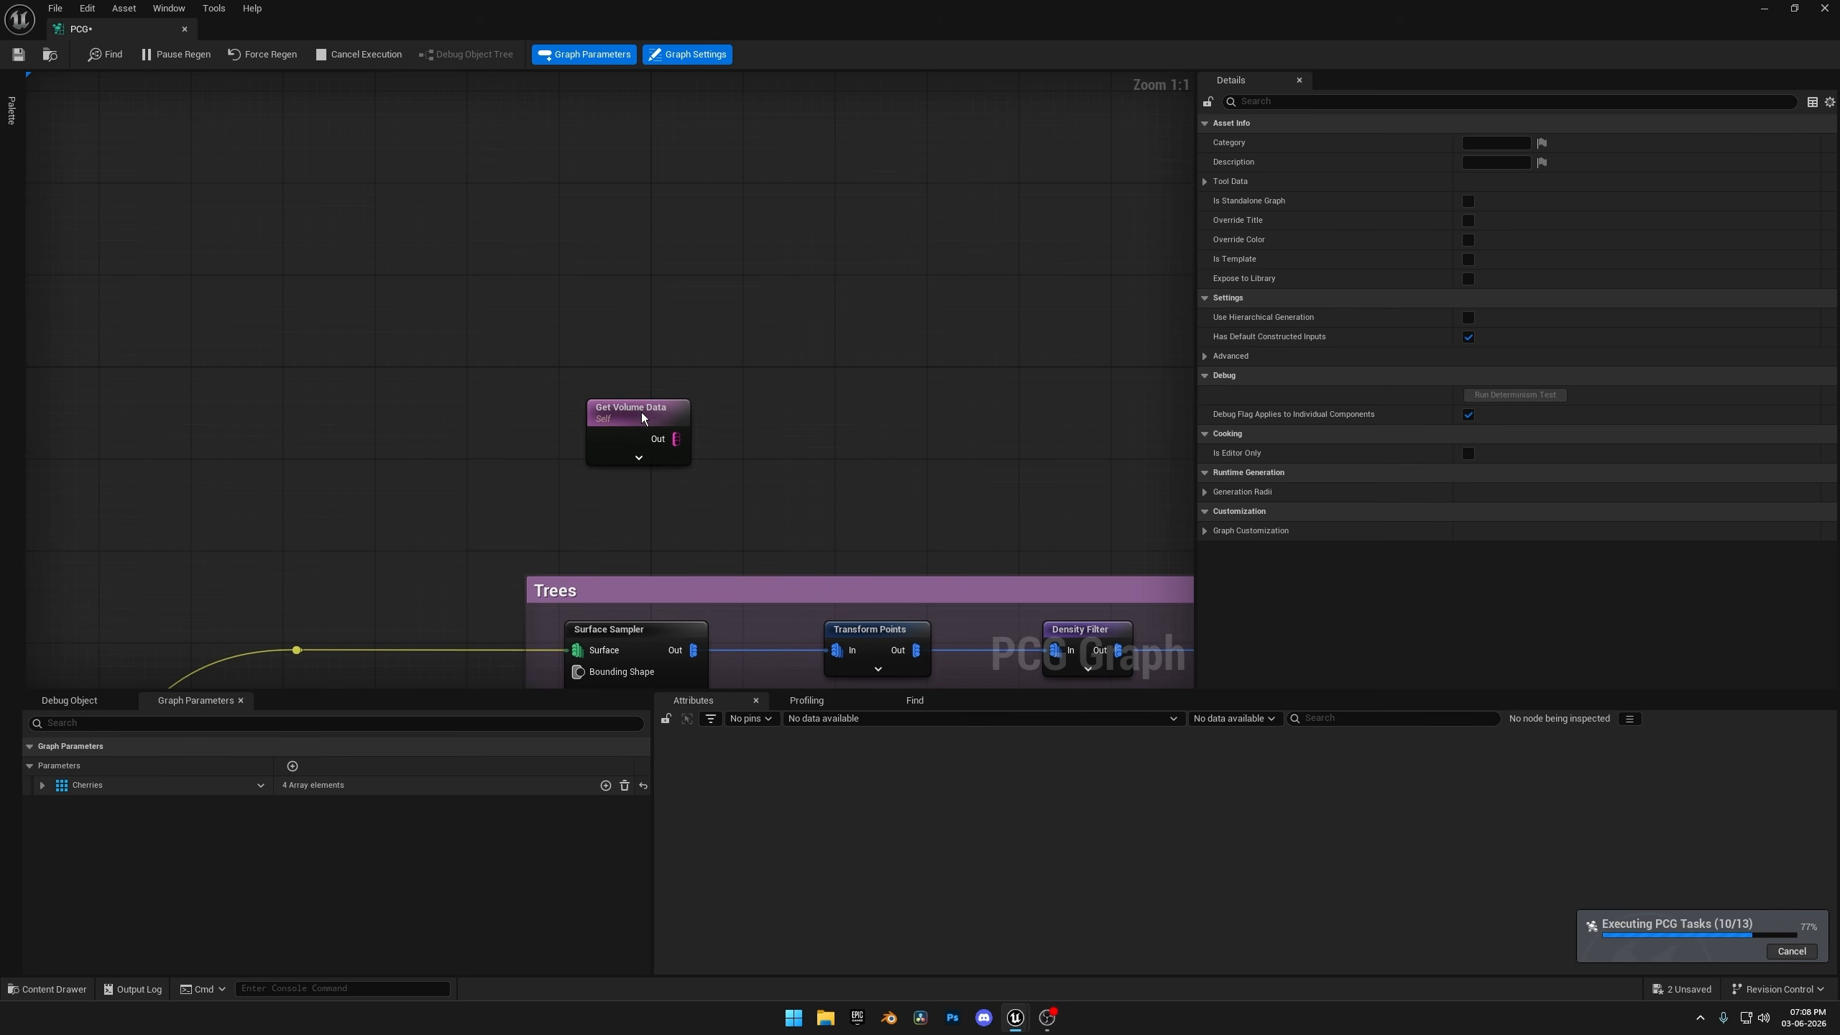
drag(638, 411, 600, 403)
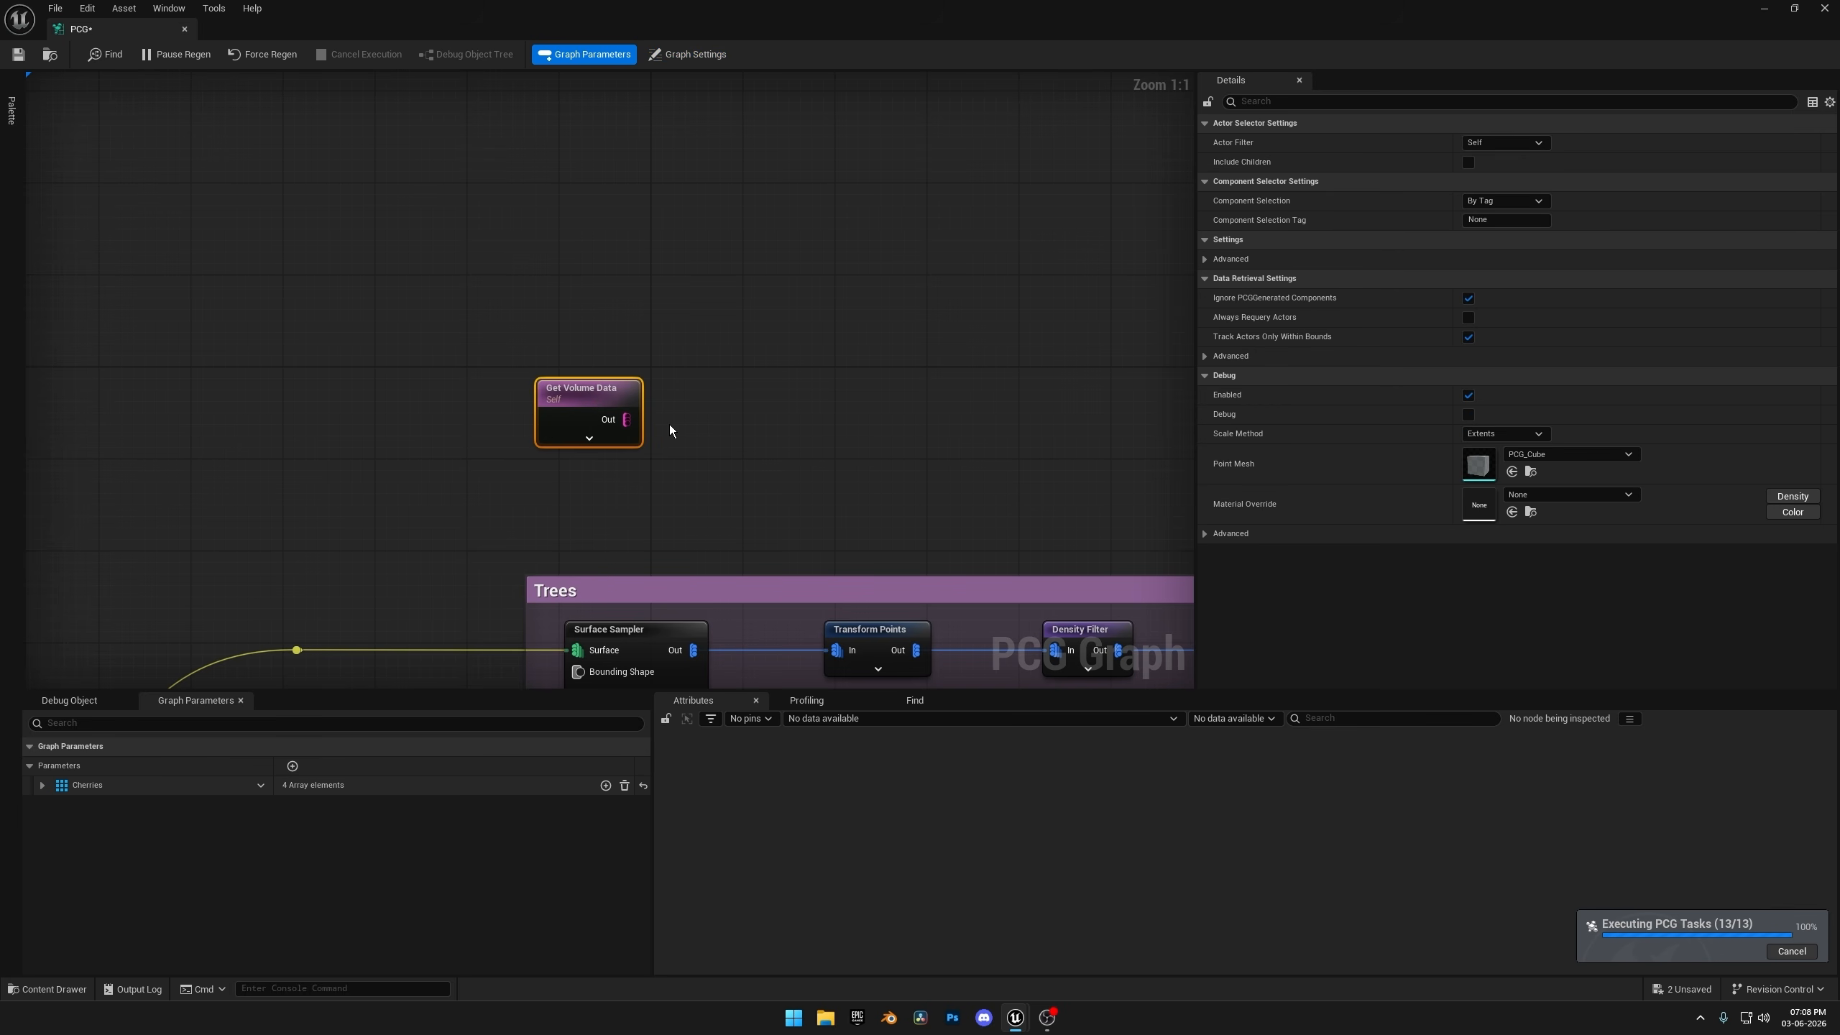
right_drag(670, 424, 564, 471)
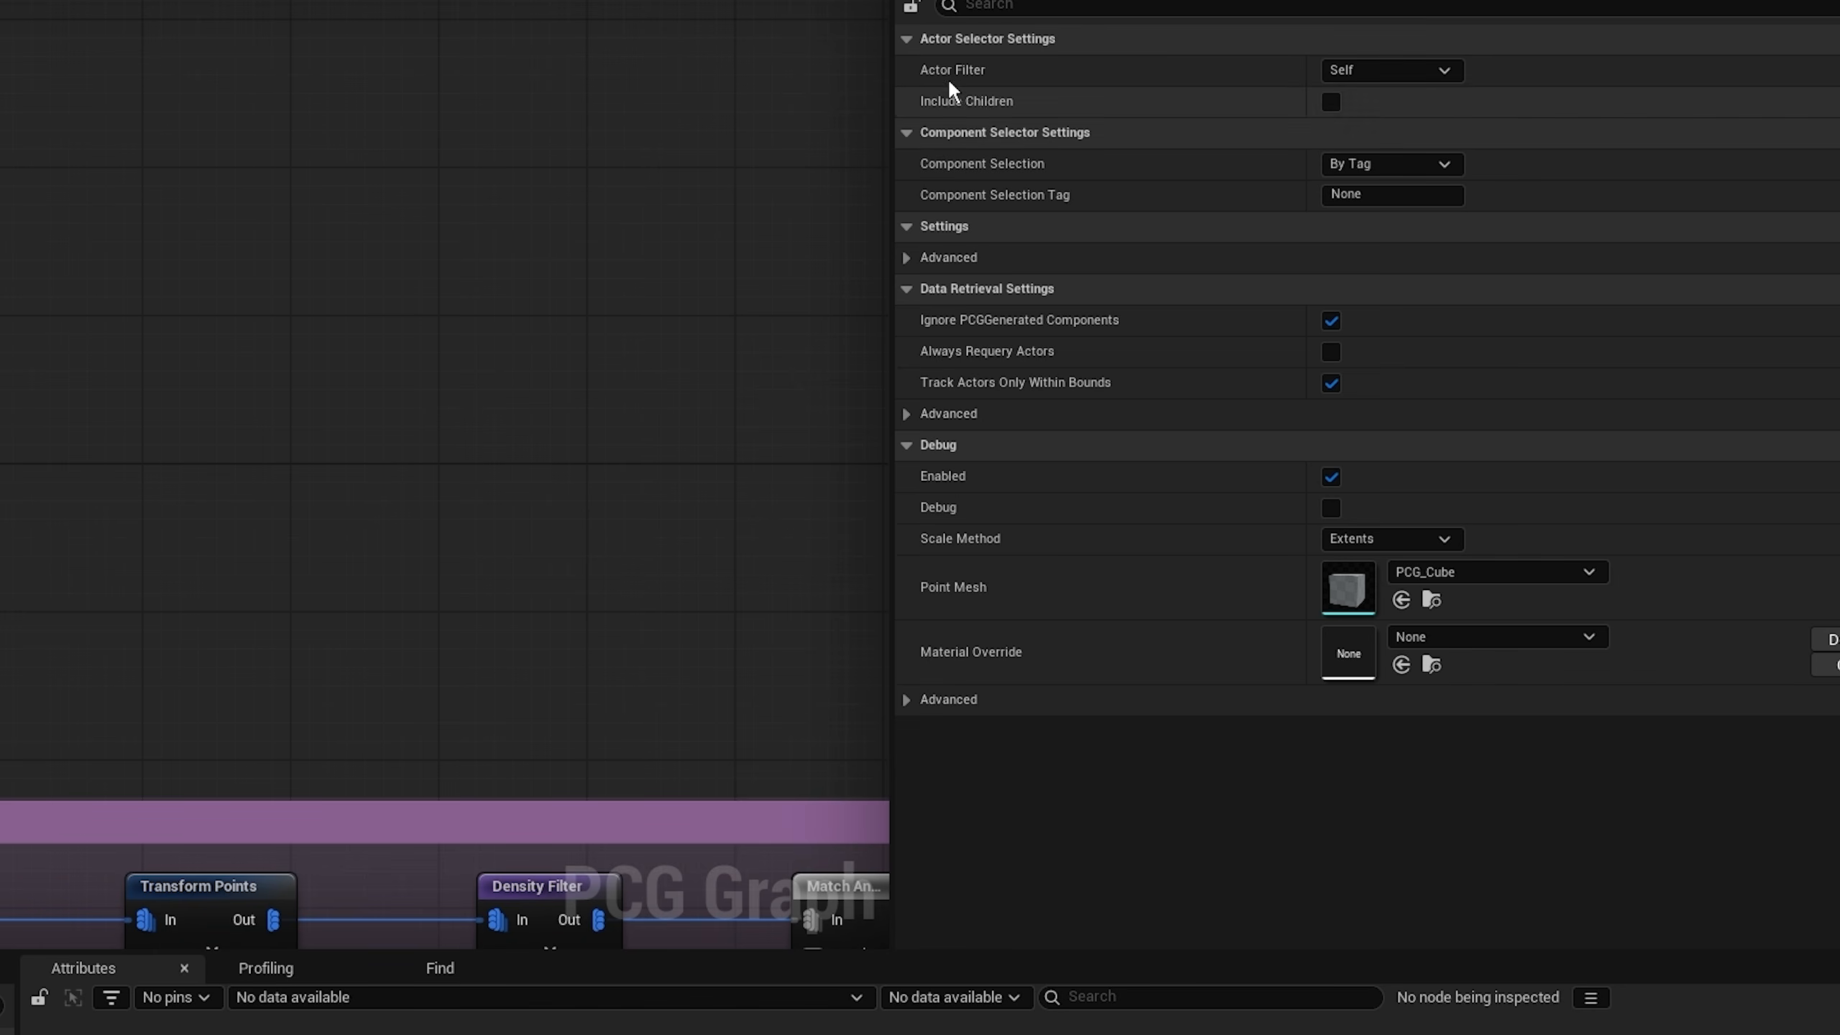
Set the Get Volume Data node's actor filter to All World Actors and its actor selection to By Class.
click(1435, 71)
click(1381, 159)
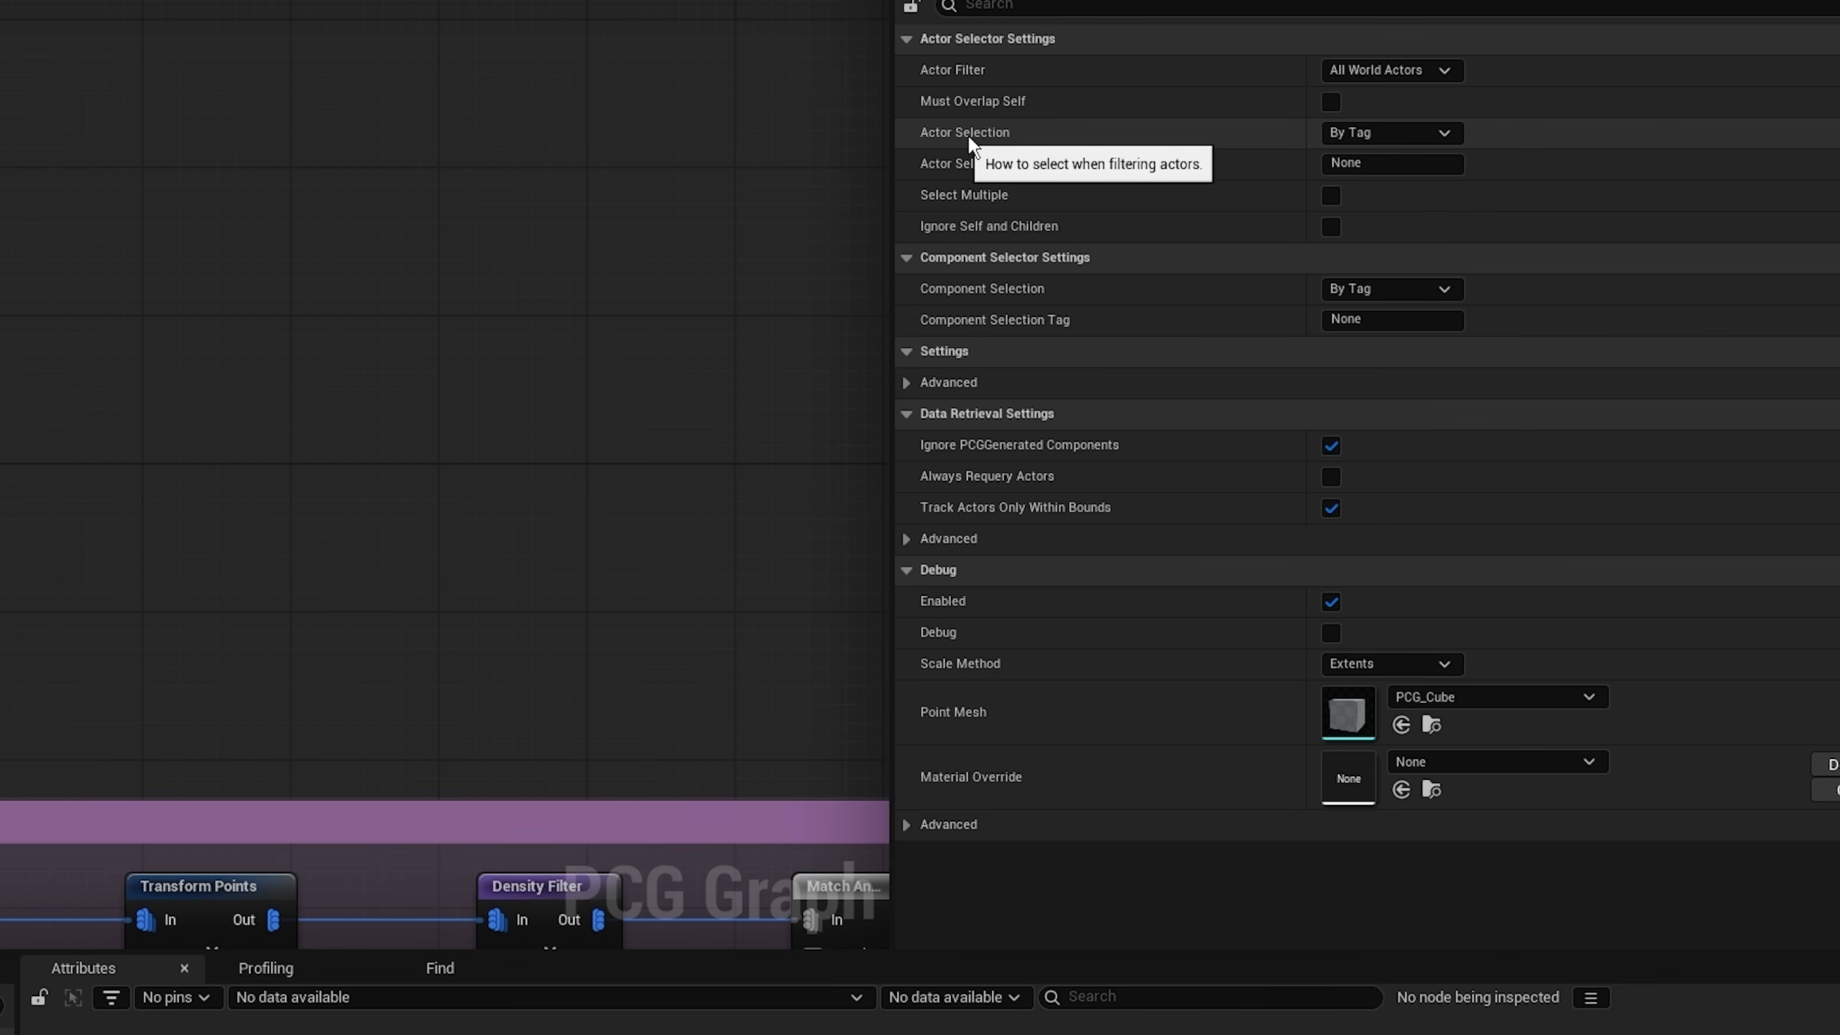
click(1375, 136)
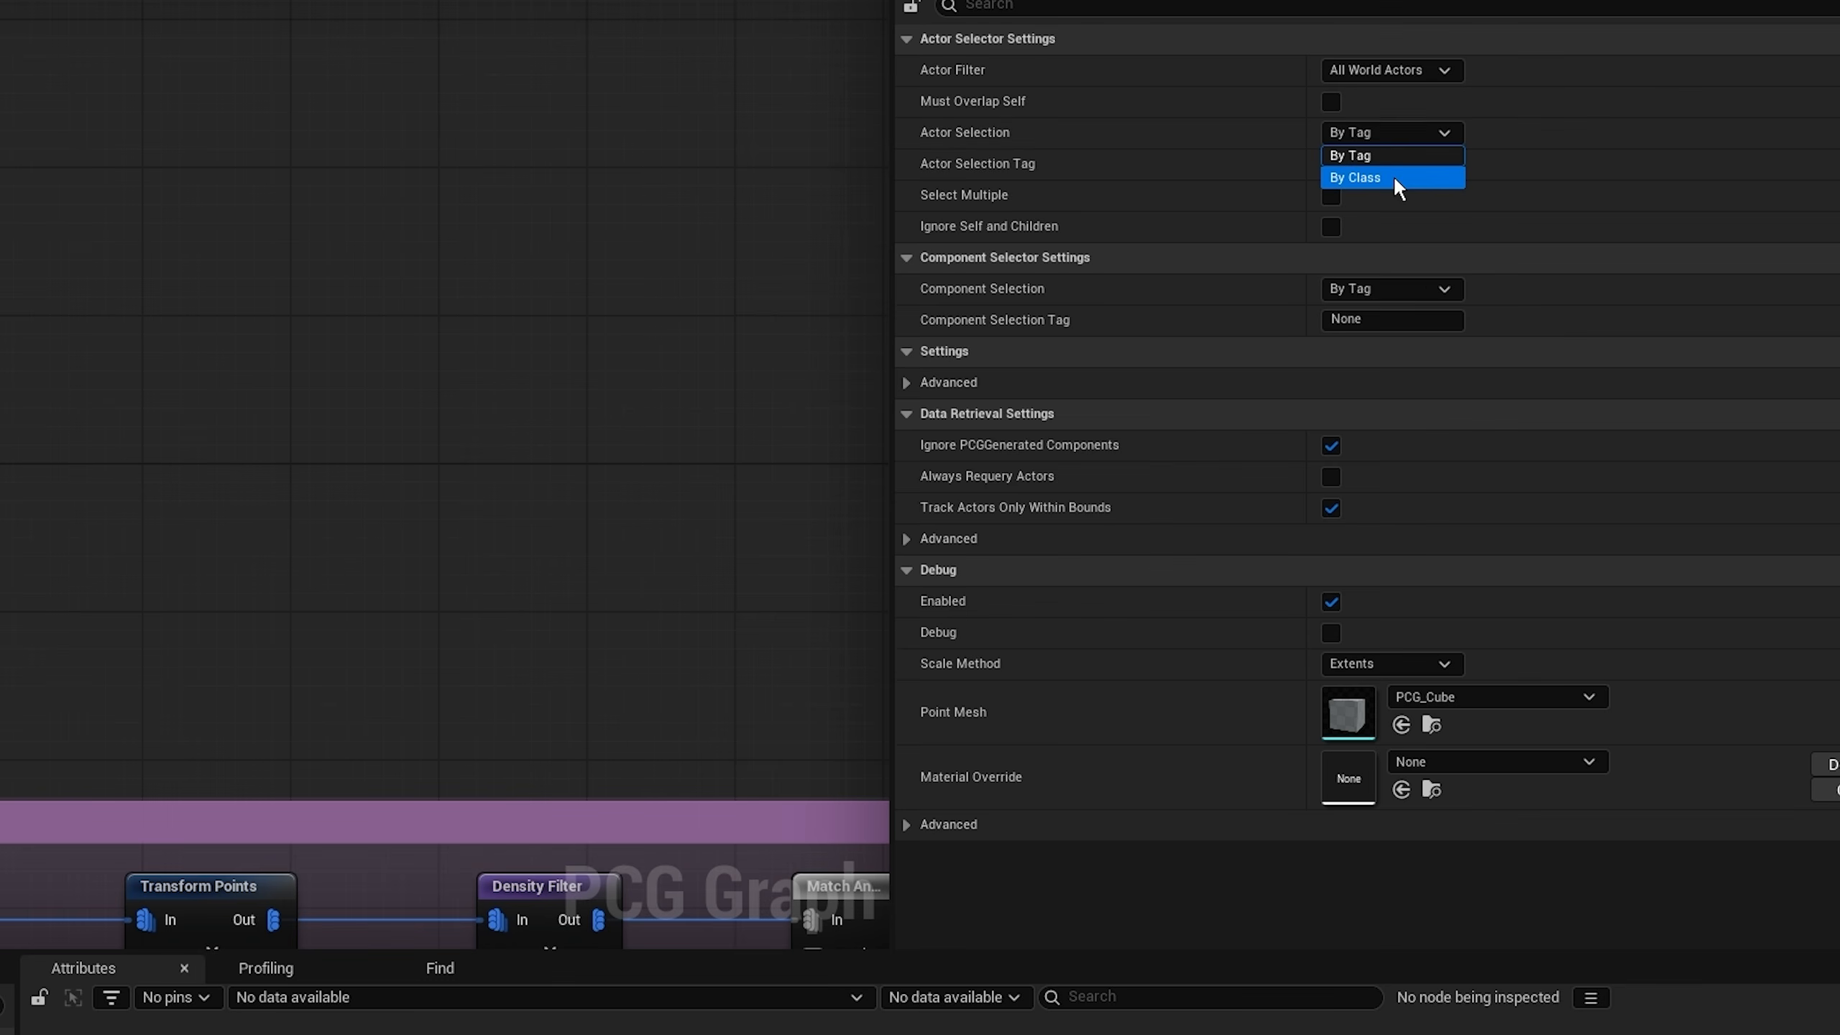
click(1393, 175)
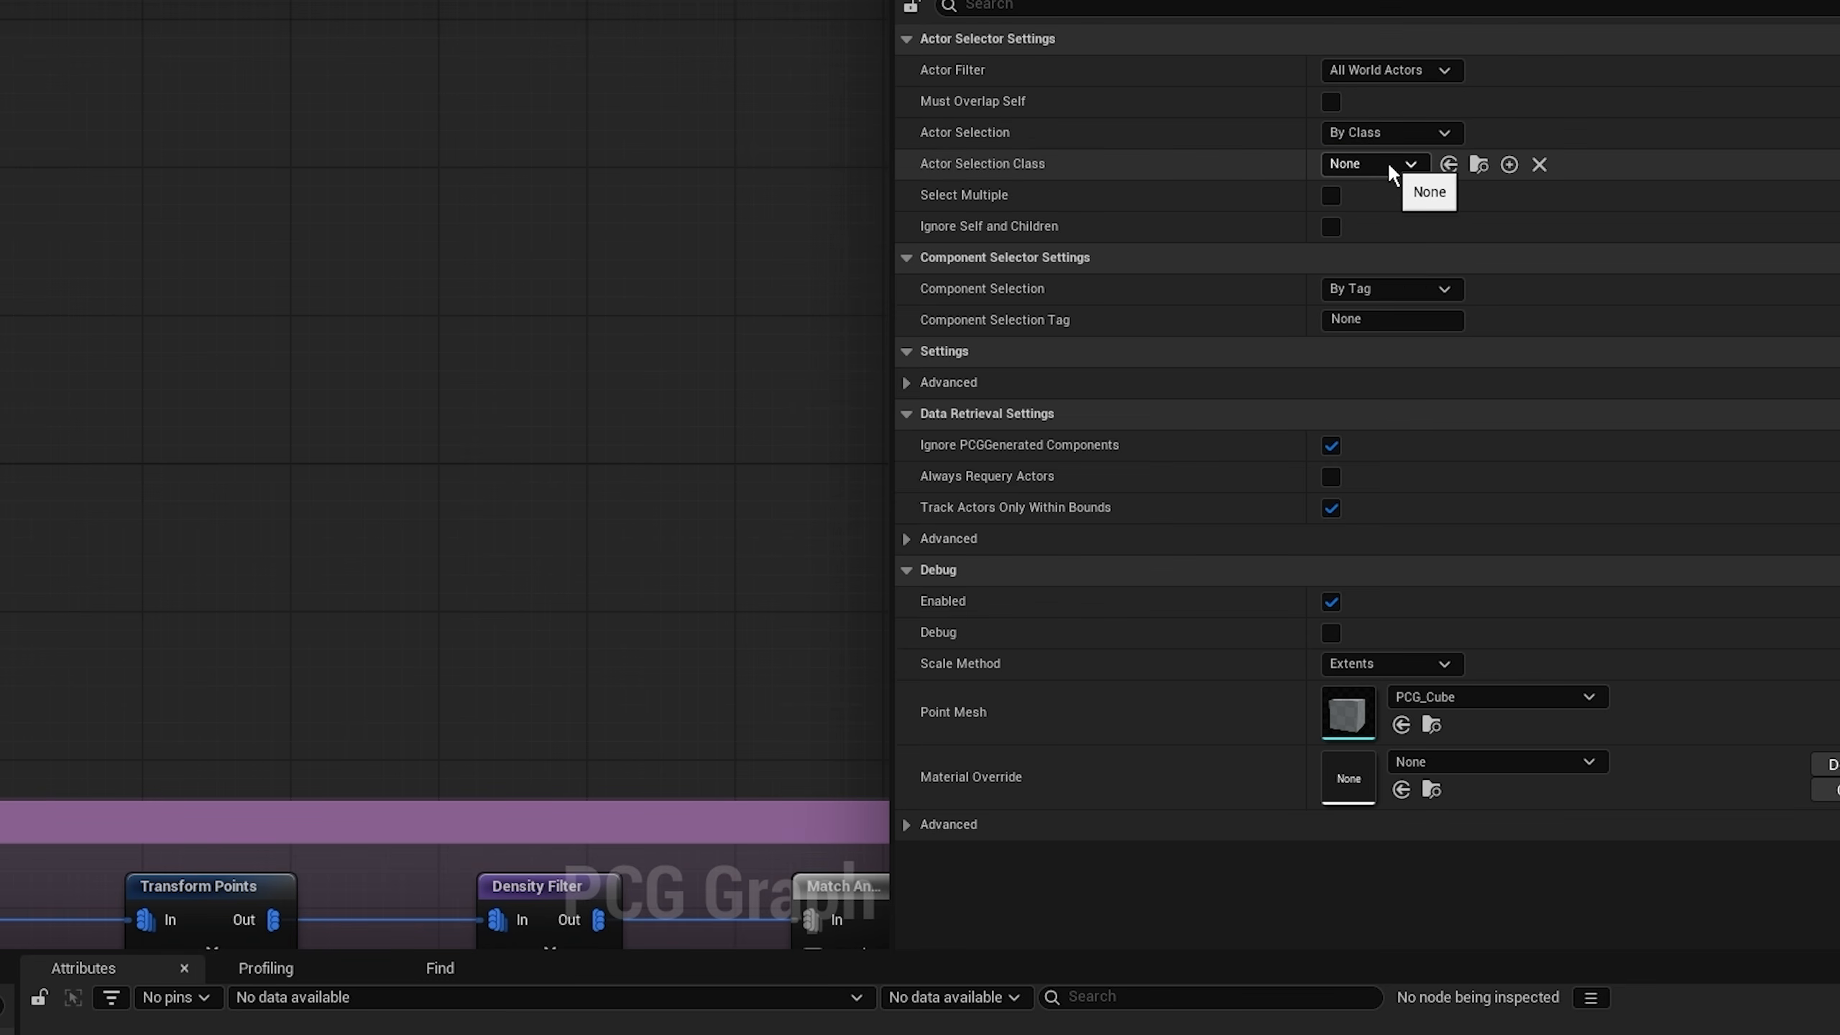
Choose BlockingVolume as the node's actor selection class and enable Select Multiple.
click(1370, 162)
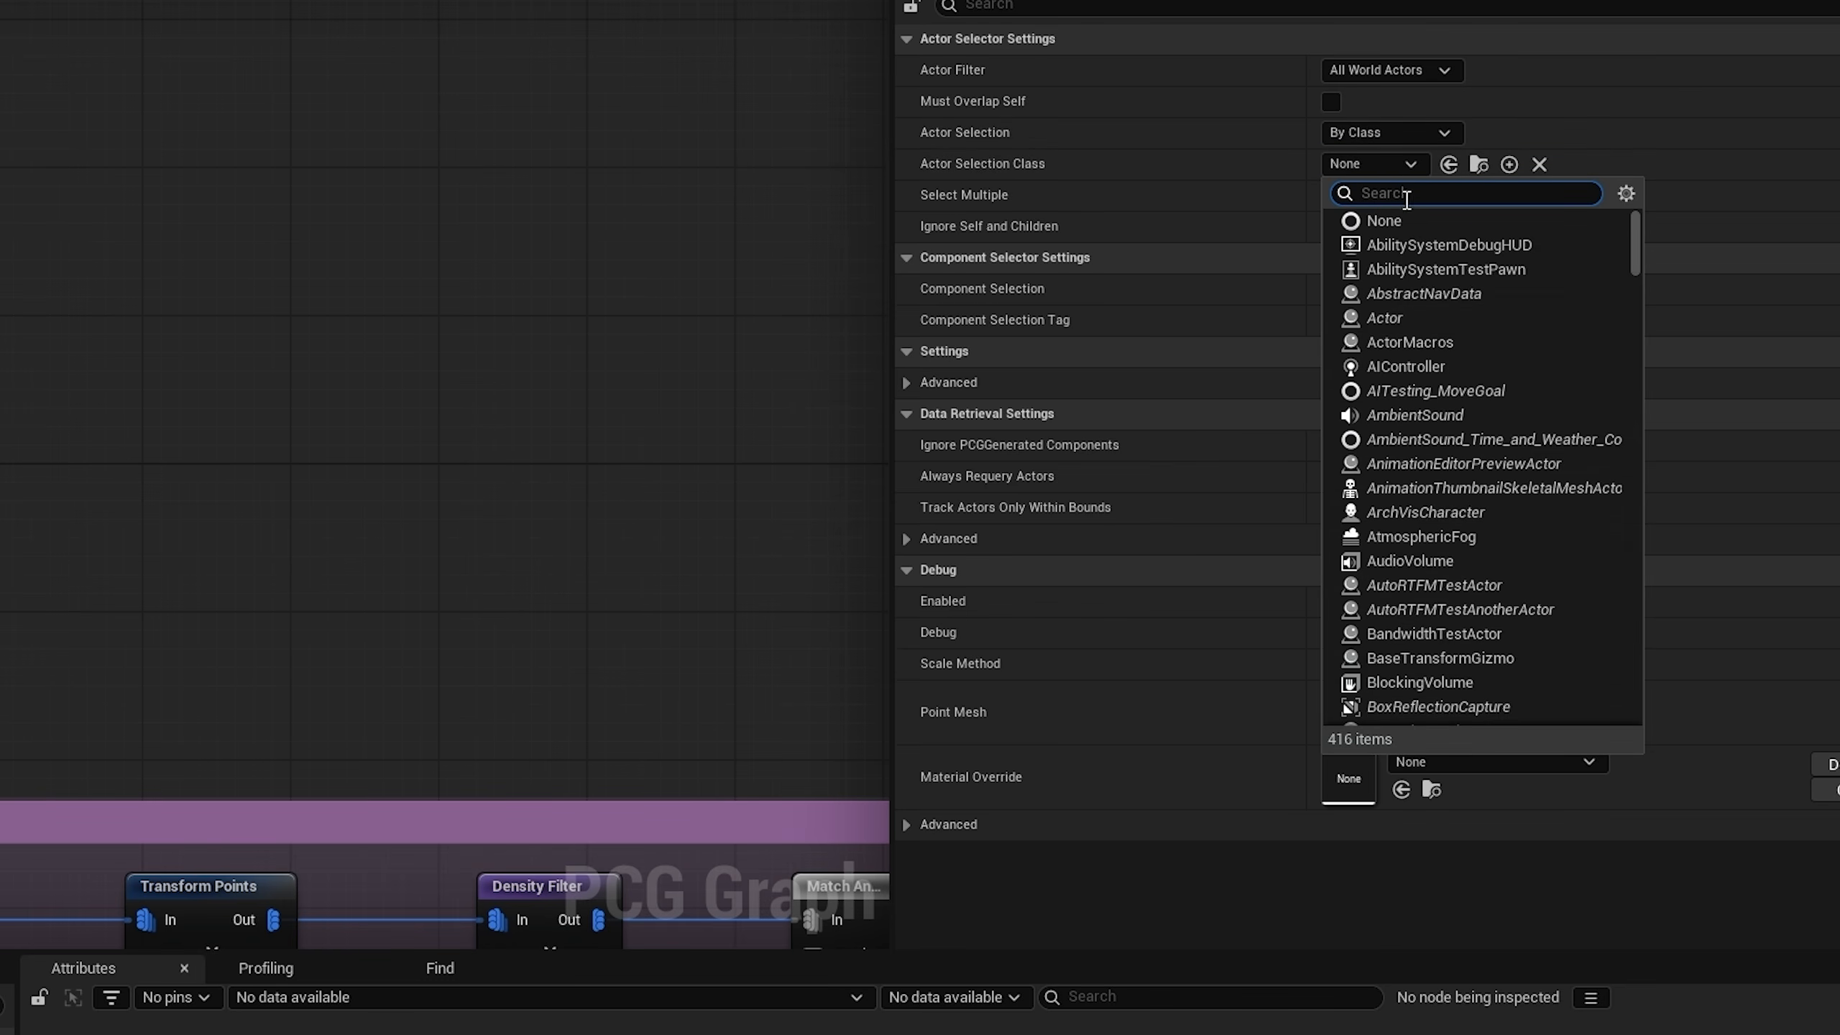
text(bl)
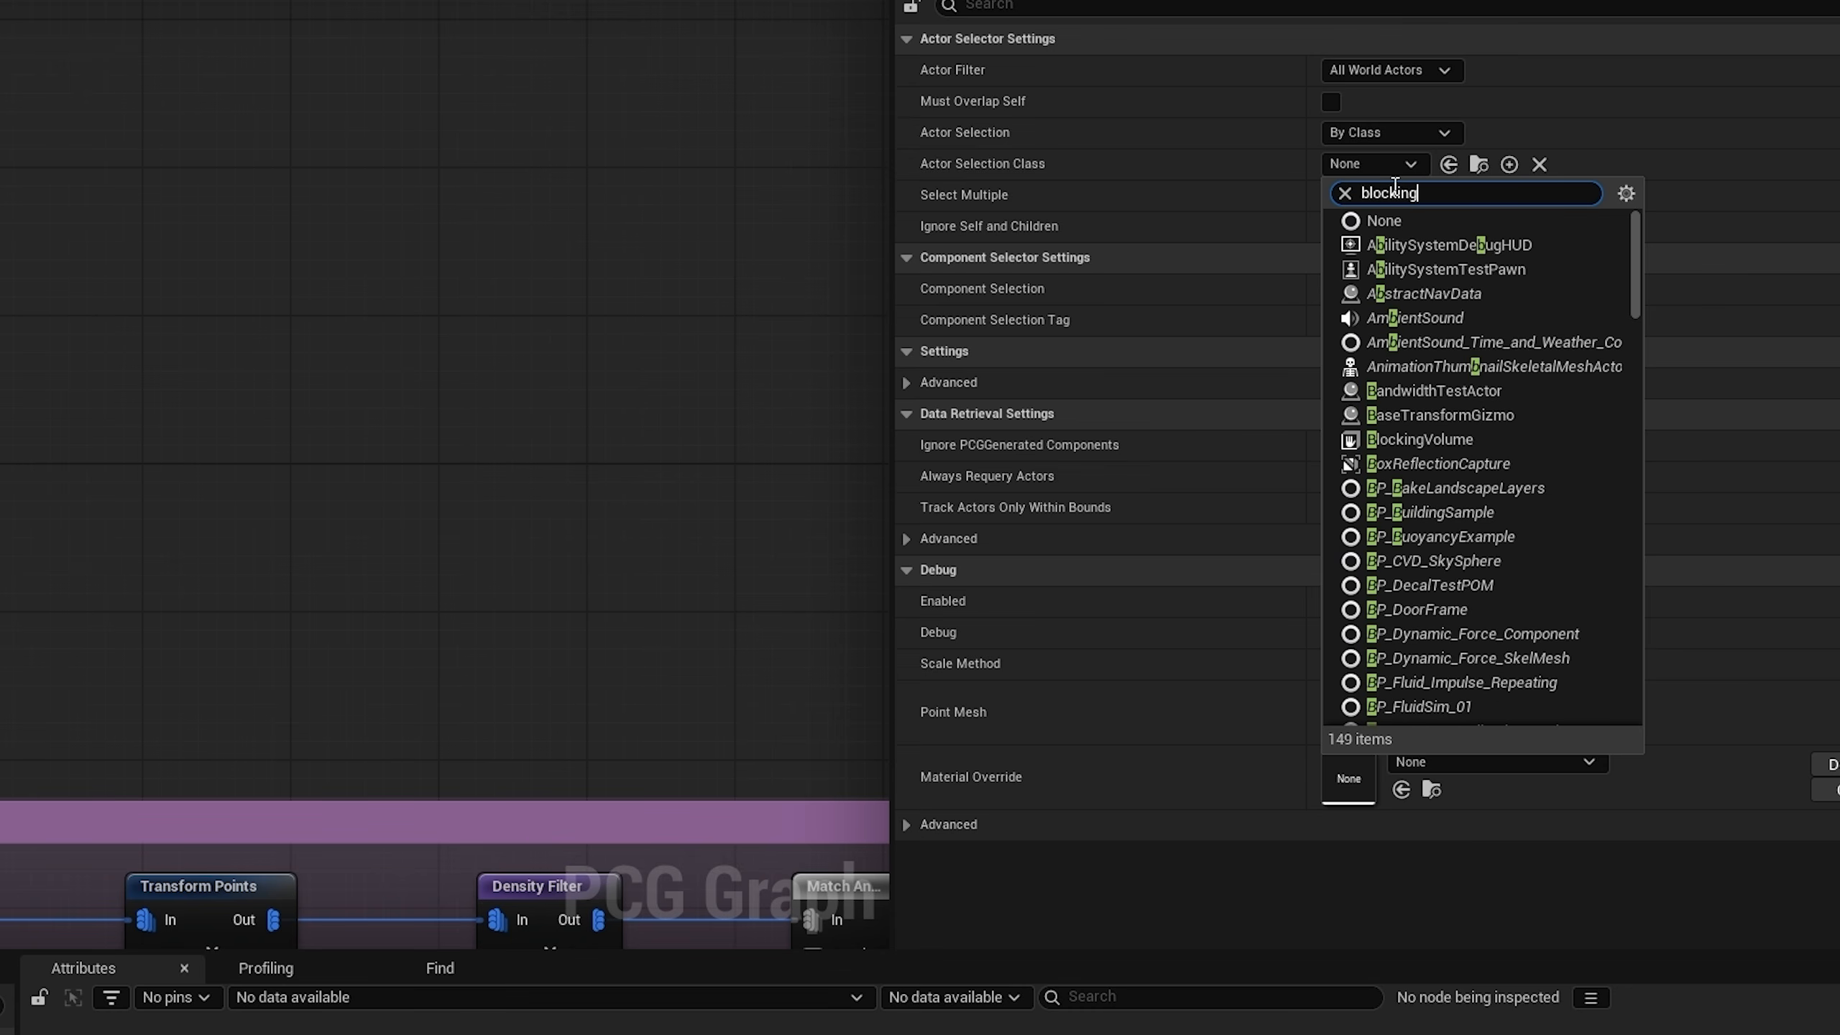
text(ocking)
click(1420, 243)
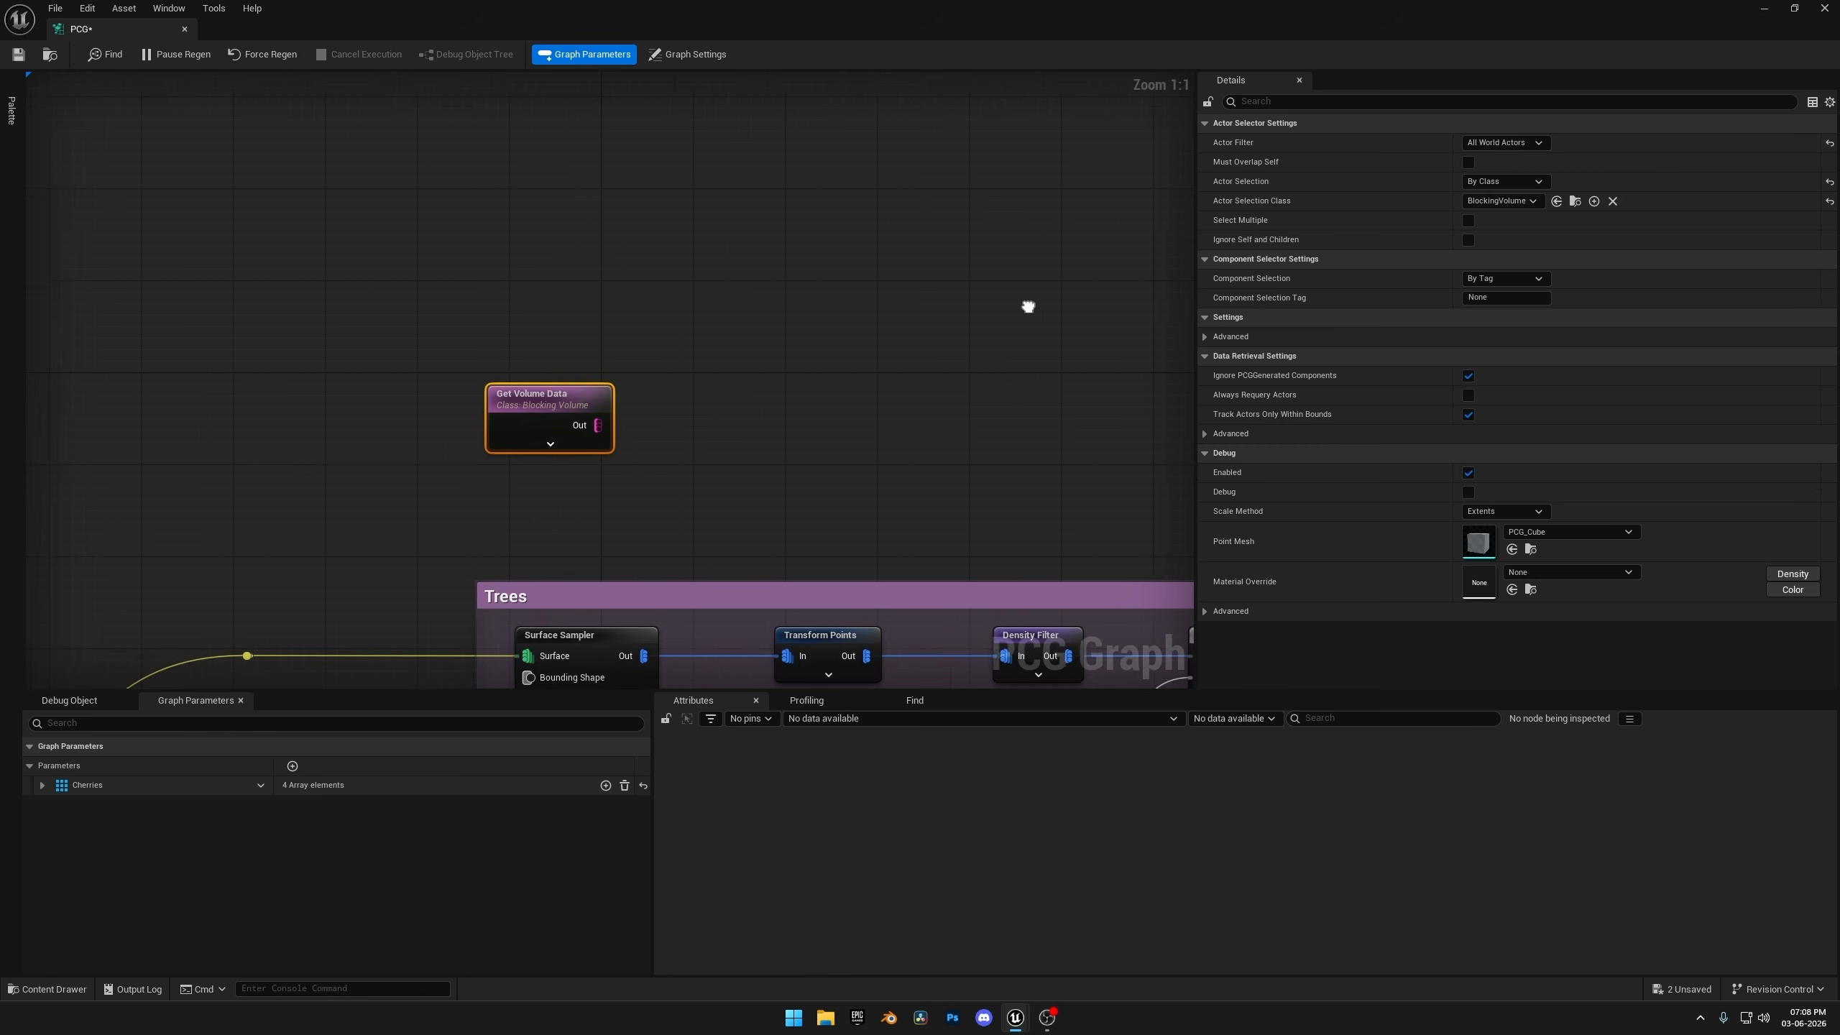
right_drag(1028, 307, 981, 281)
click(1468, 221)
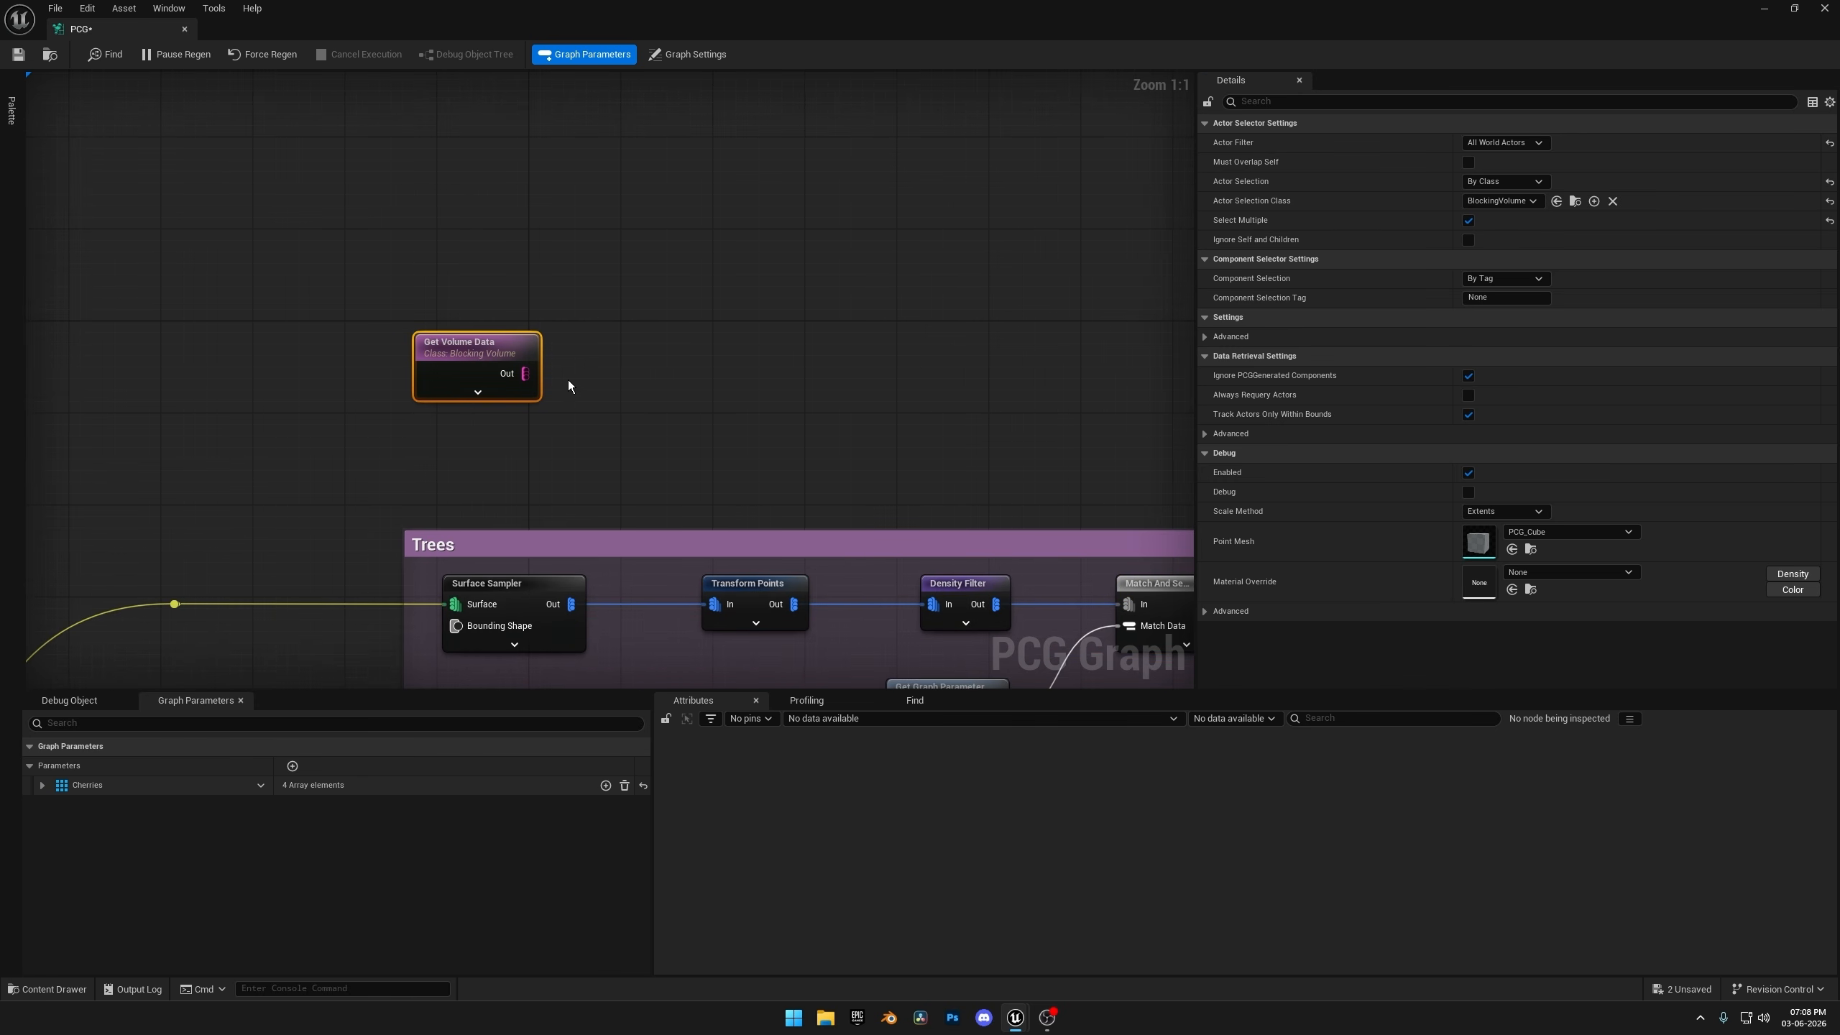
Add a Volume Sampler fed by the Get Volume Data output and line it up beside that node.
drag(526, 373, 667, 339)
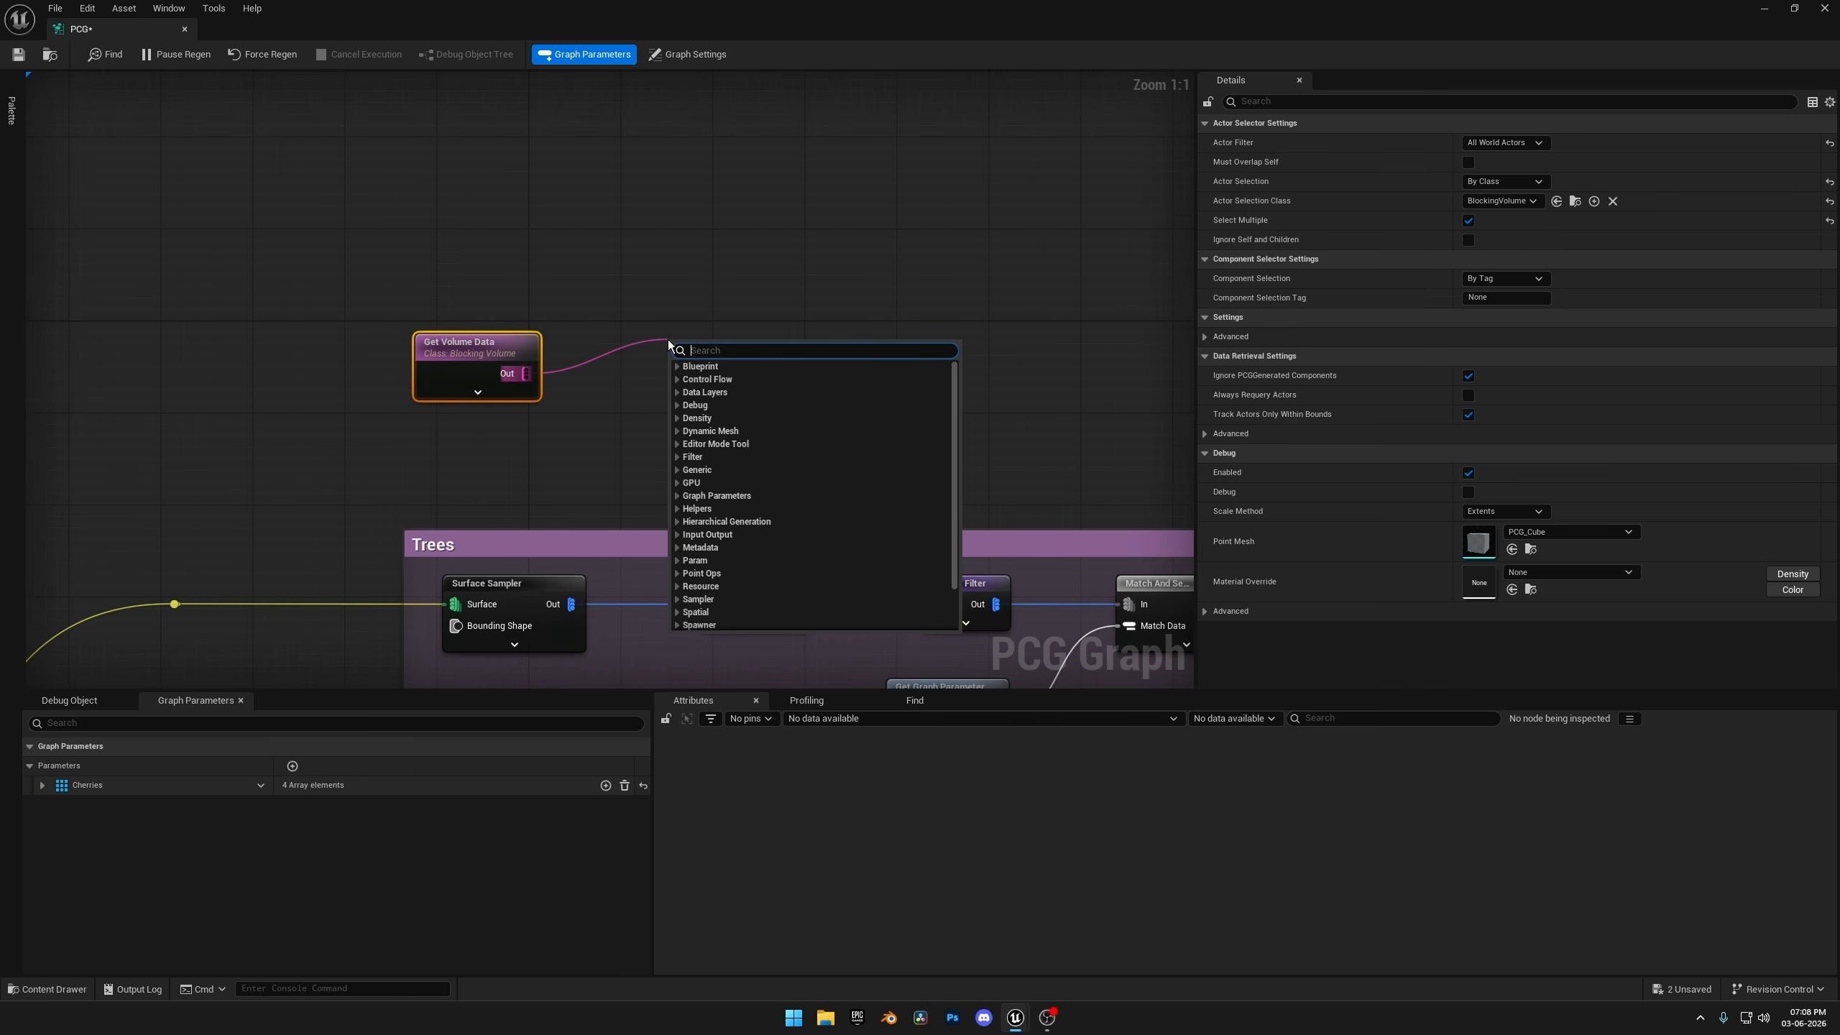
text(volu)
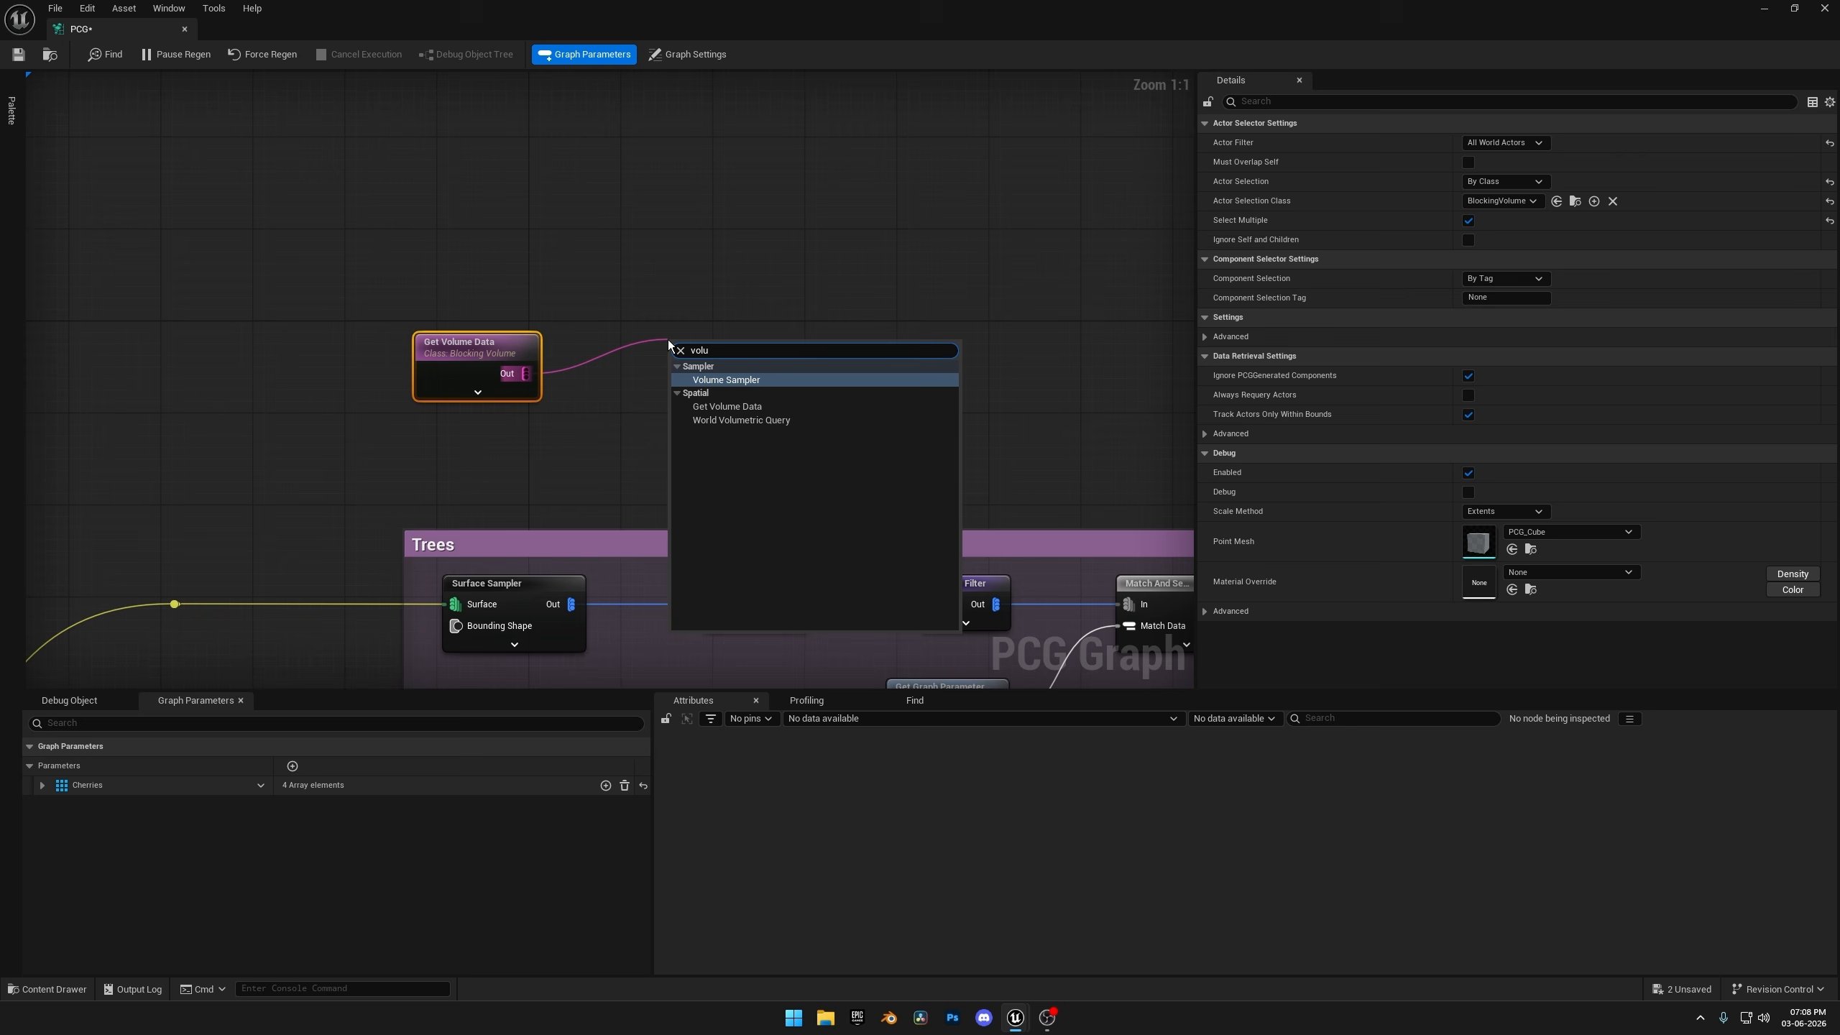
click(725, 379)
drag(743, 348, 719, 353)
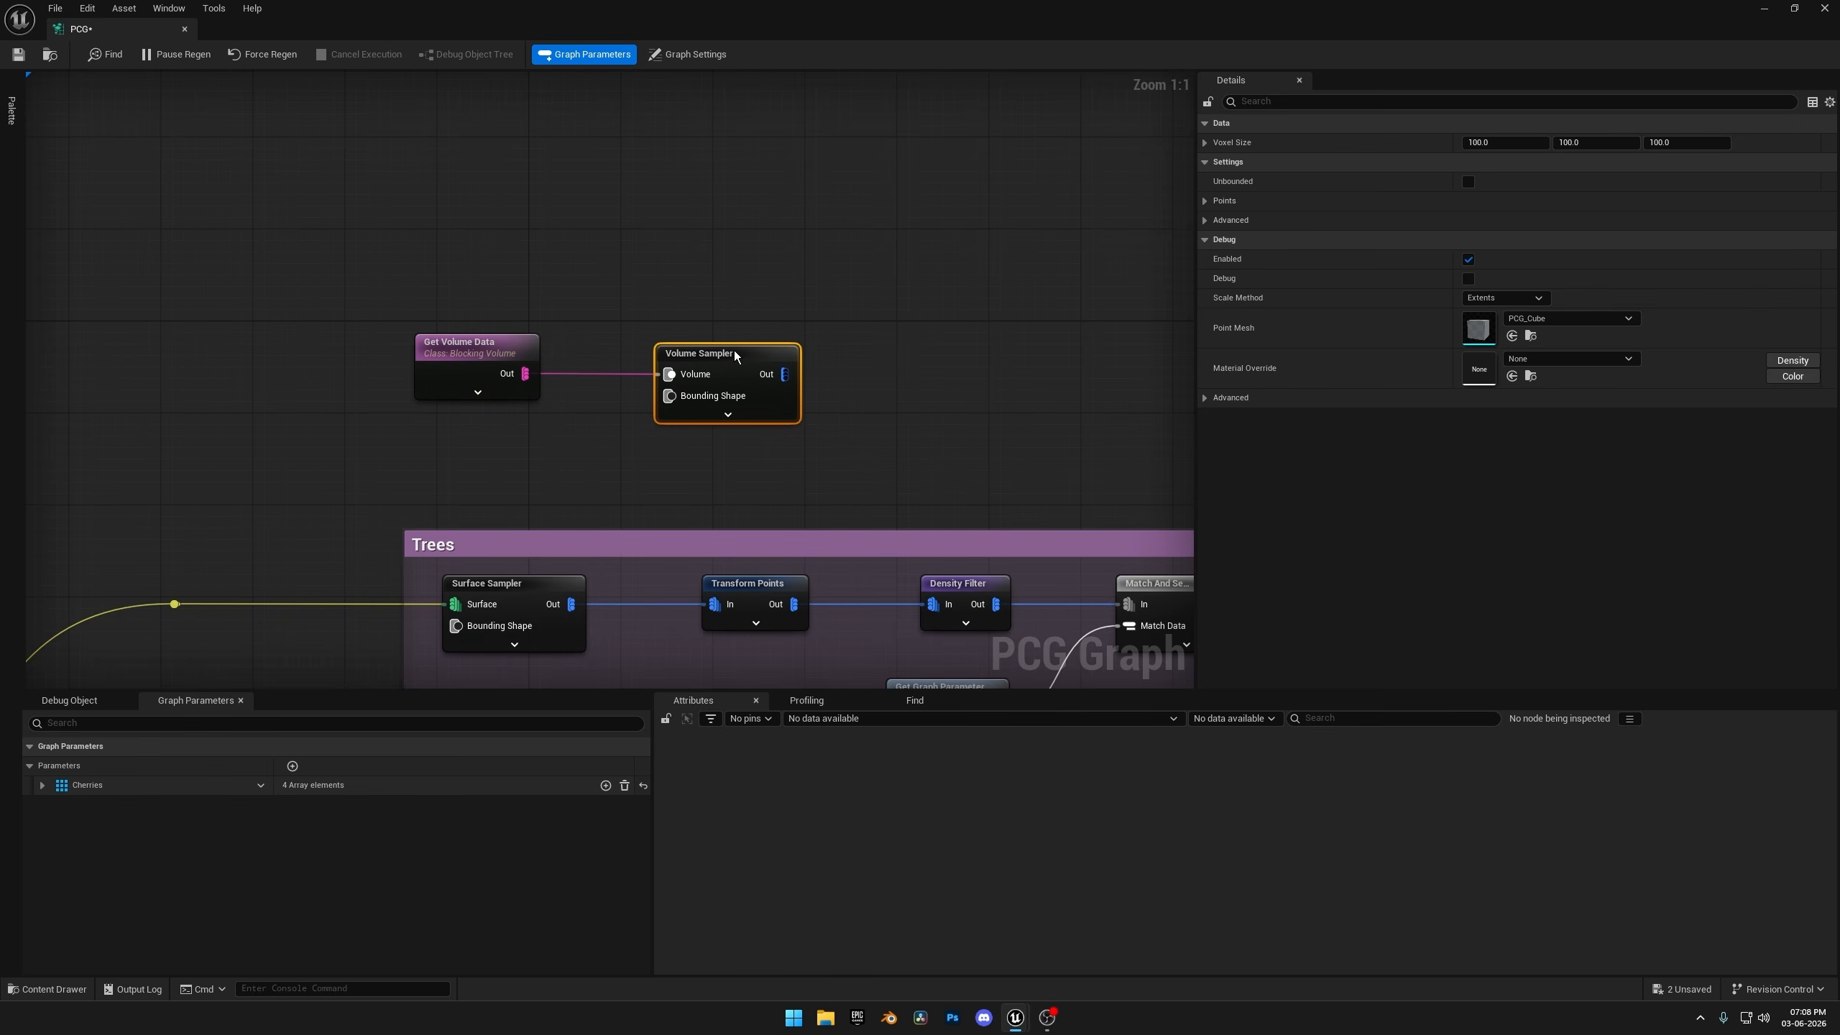
Add a Difference node after the Volume Sampler and connect the sampler's output to its Differences input.
right_drag(936, 316, 770, 282)
click(691, 324)
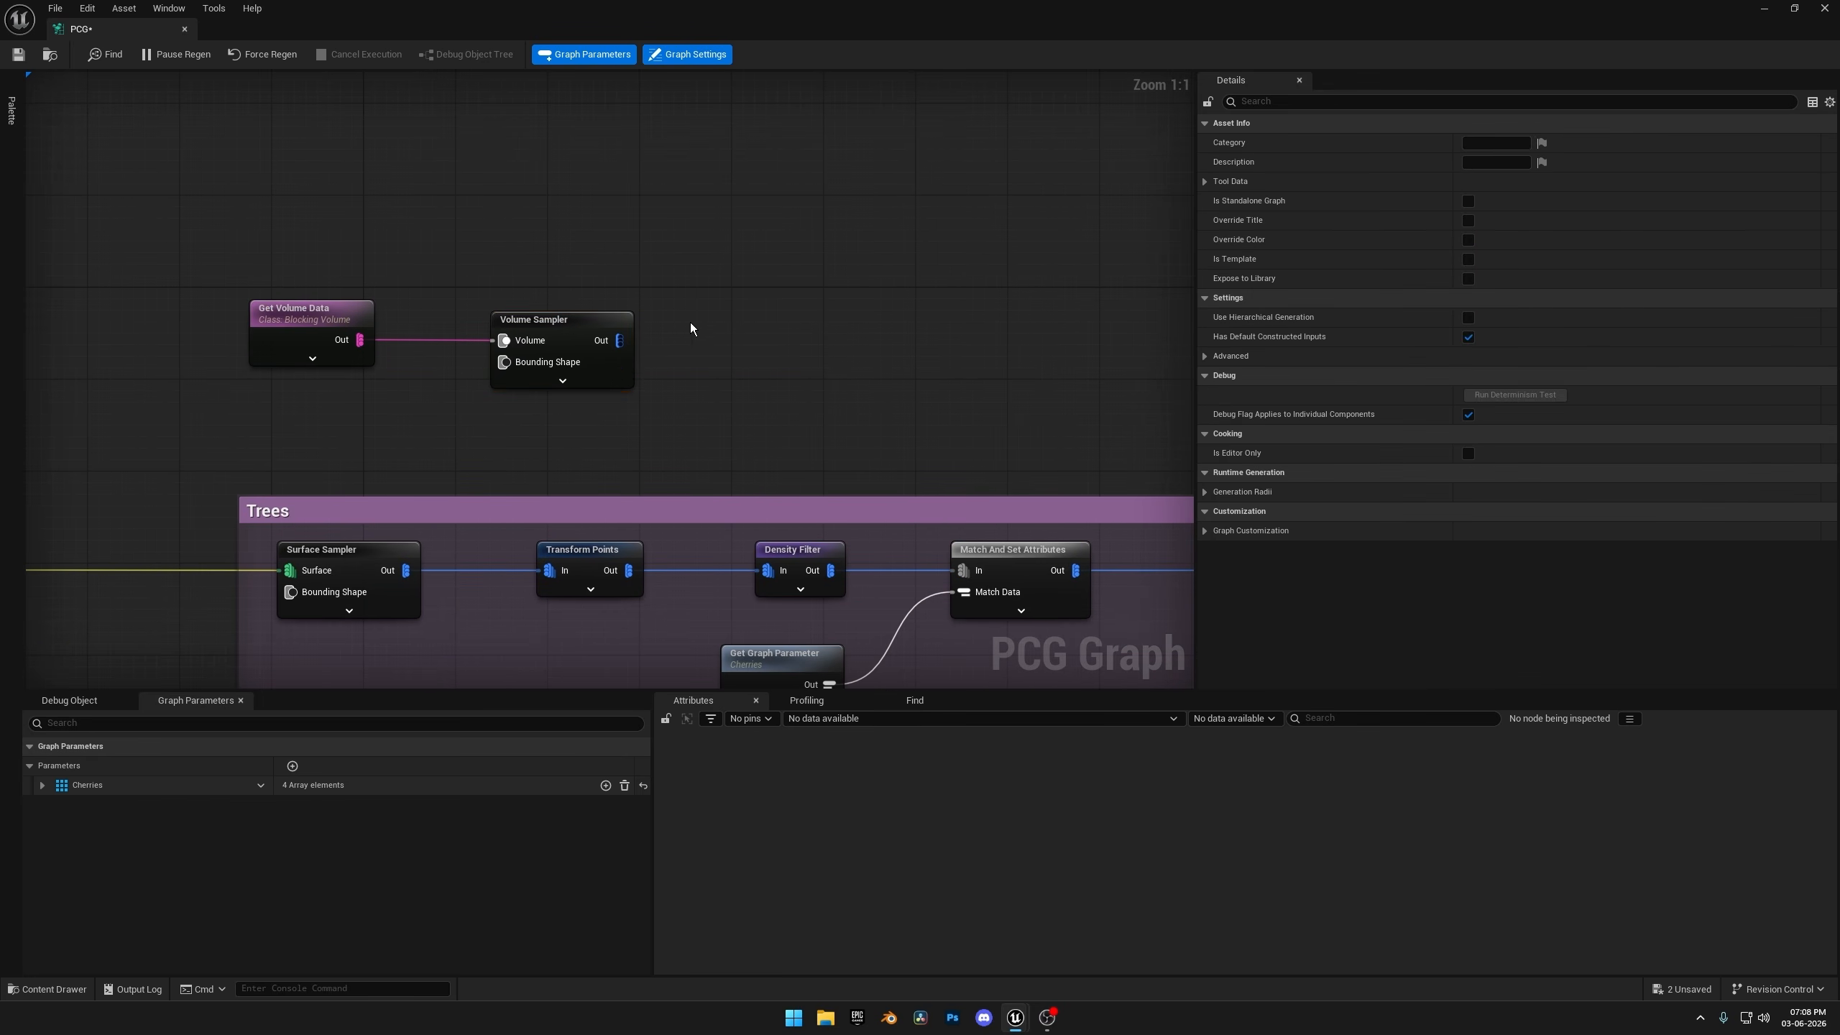
right_click(690, 325)
text(diff)
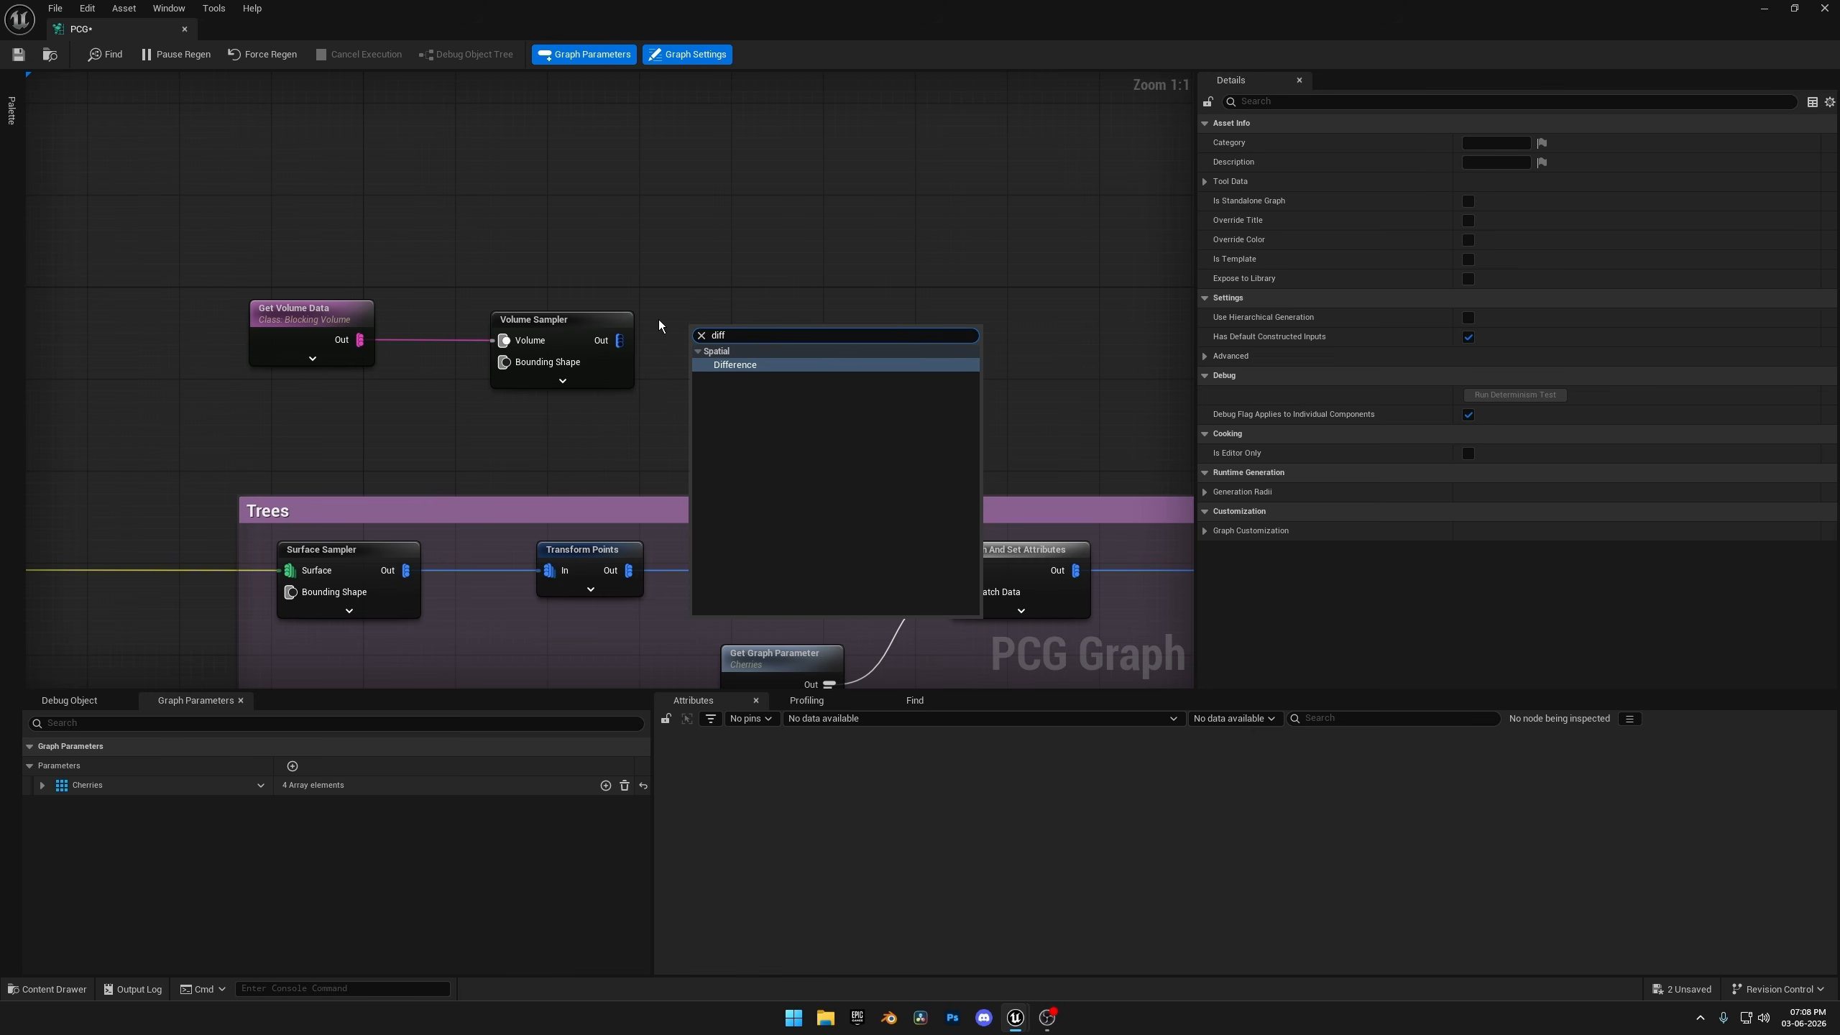
click(743, 365)
drag(808, 330, 819, 295)
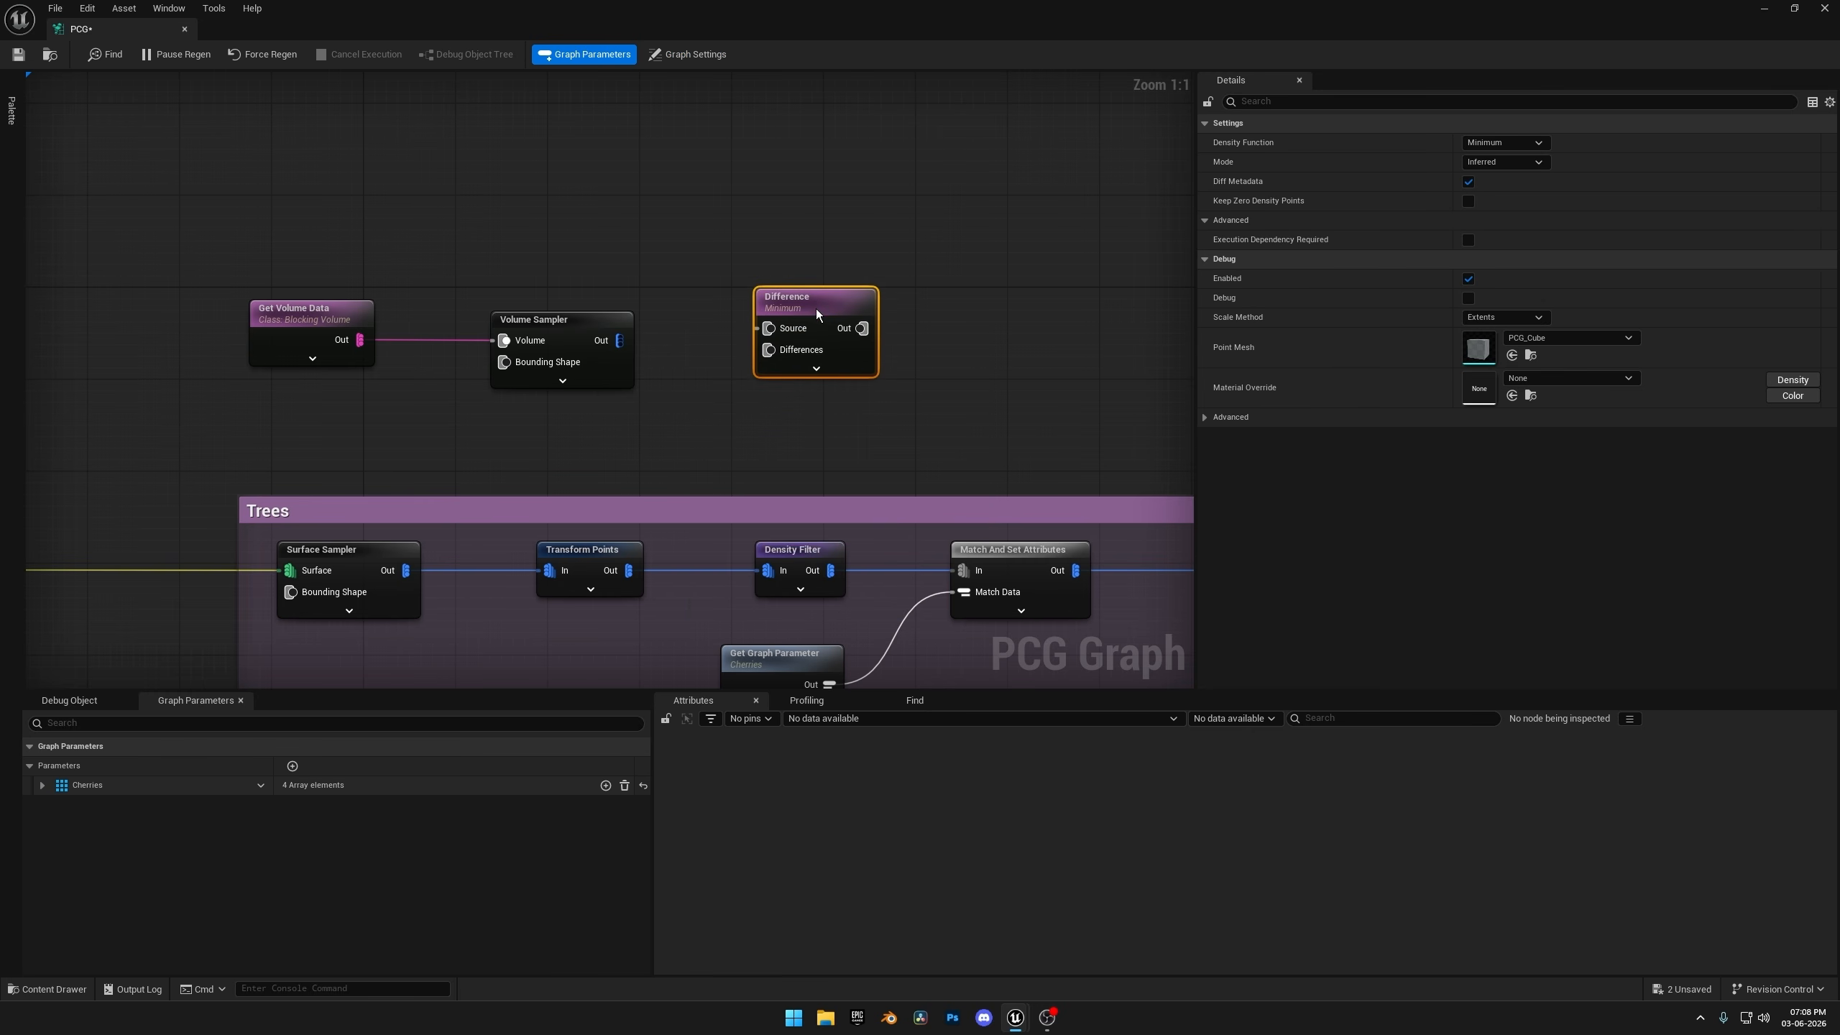
drag(627, 351, 754, 355)
drag(801, 297, 823, 286)
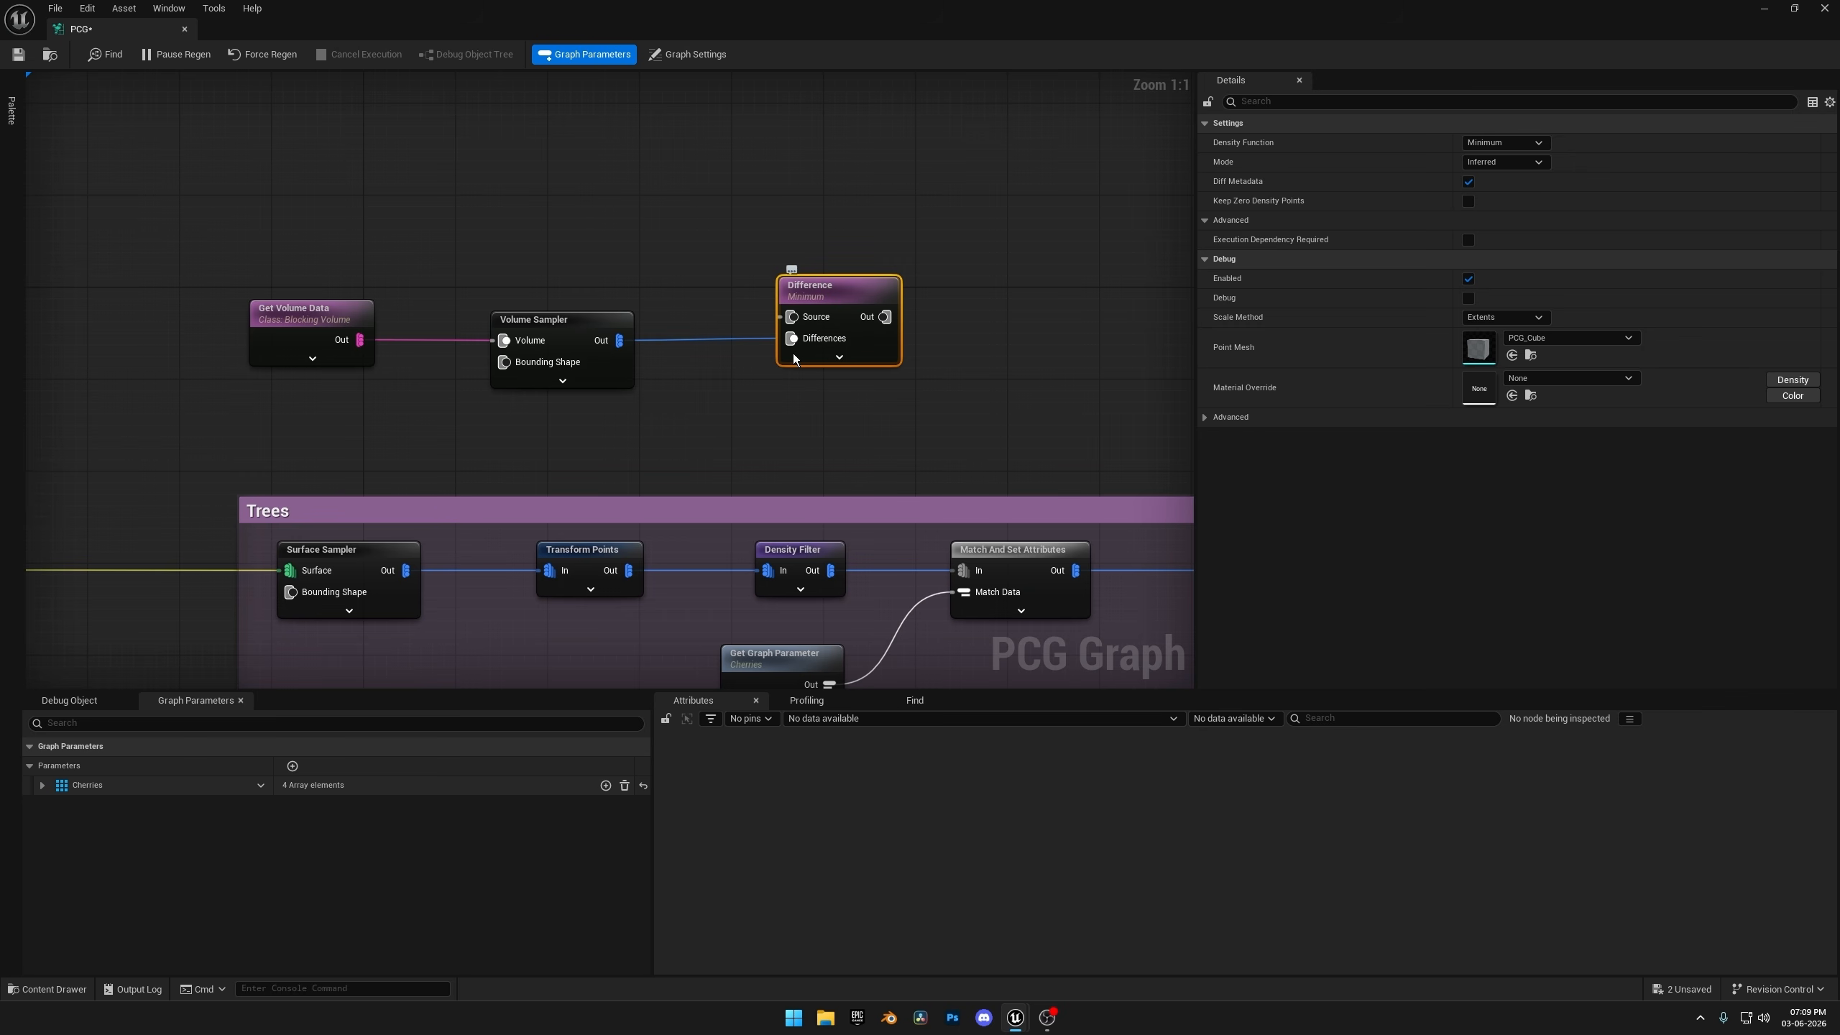
Disconnect the Trees Surface Sampler from Transform Points and route its output through a reroute node into the Difference node's Source input.
alt+click(406, 572)
drag(768, 322, 783, 319)
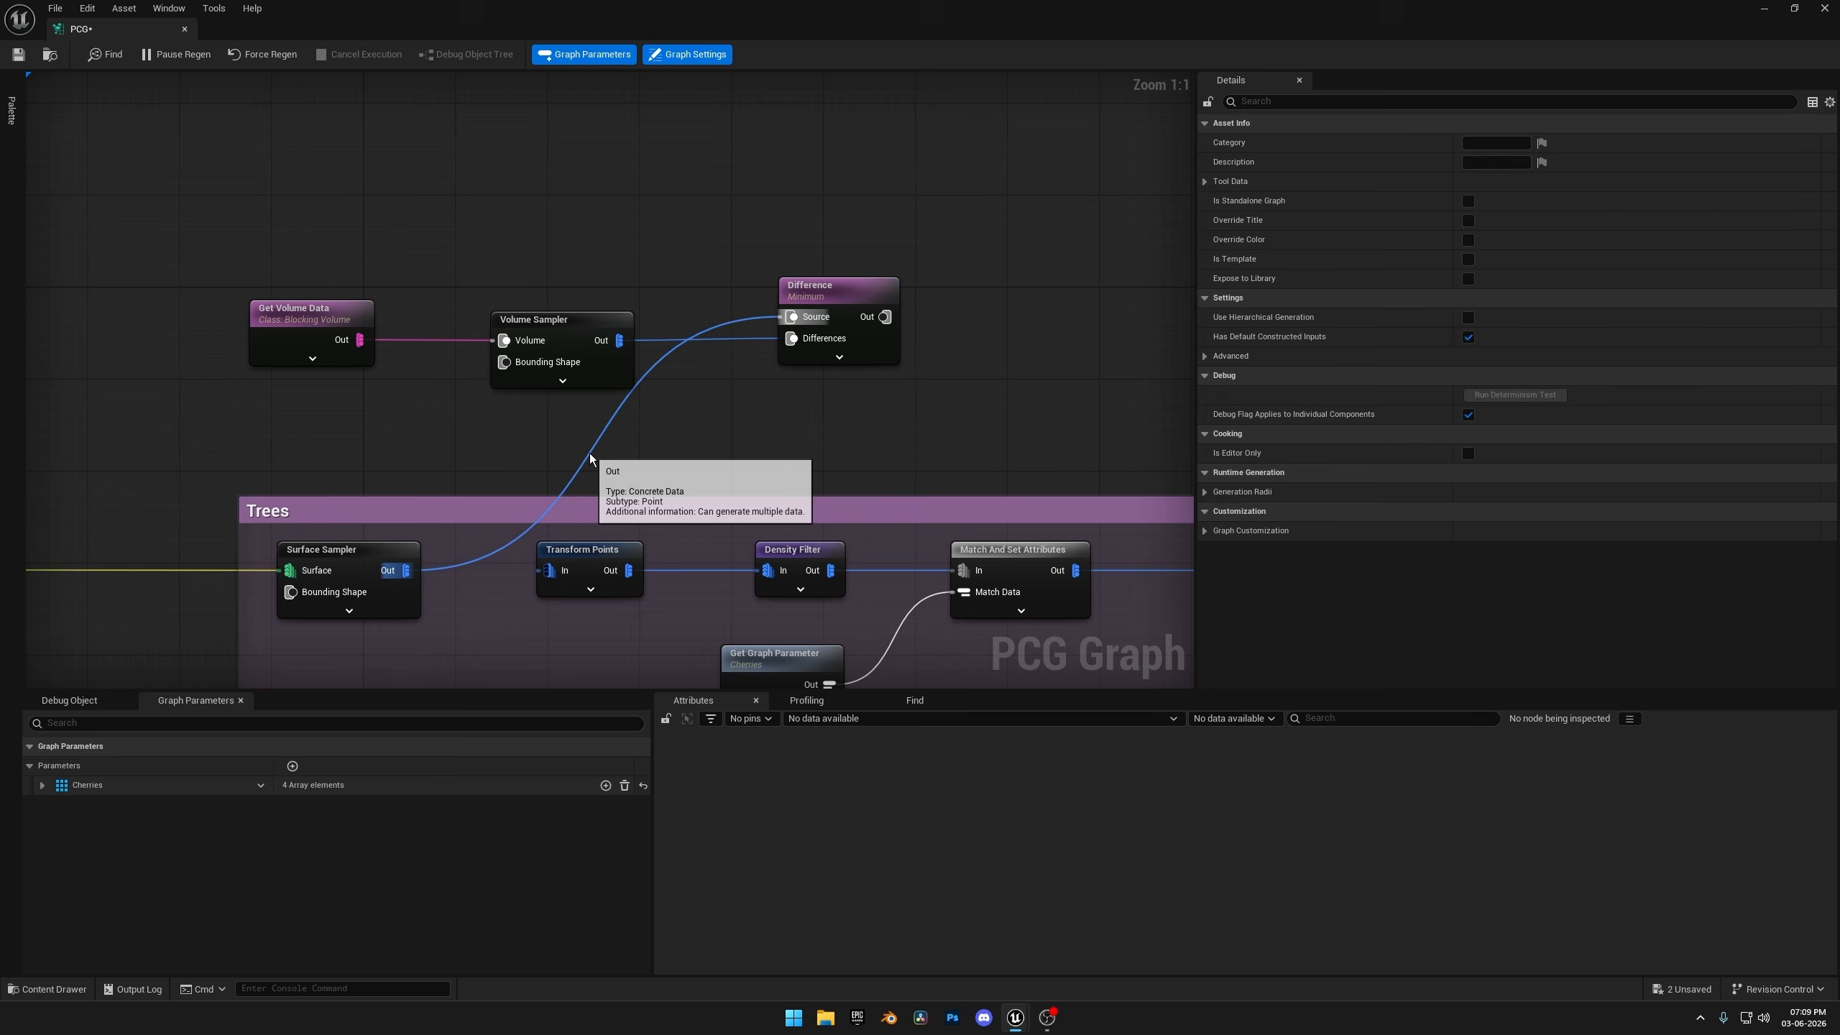
double_click(583, 460)
drag(591, 453, 455, 325)
right_drag(558, 483, 551, 414)
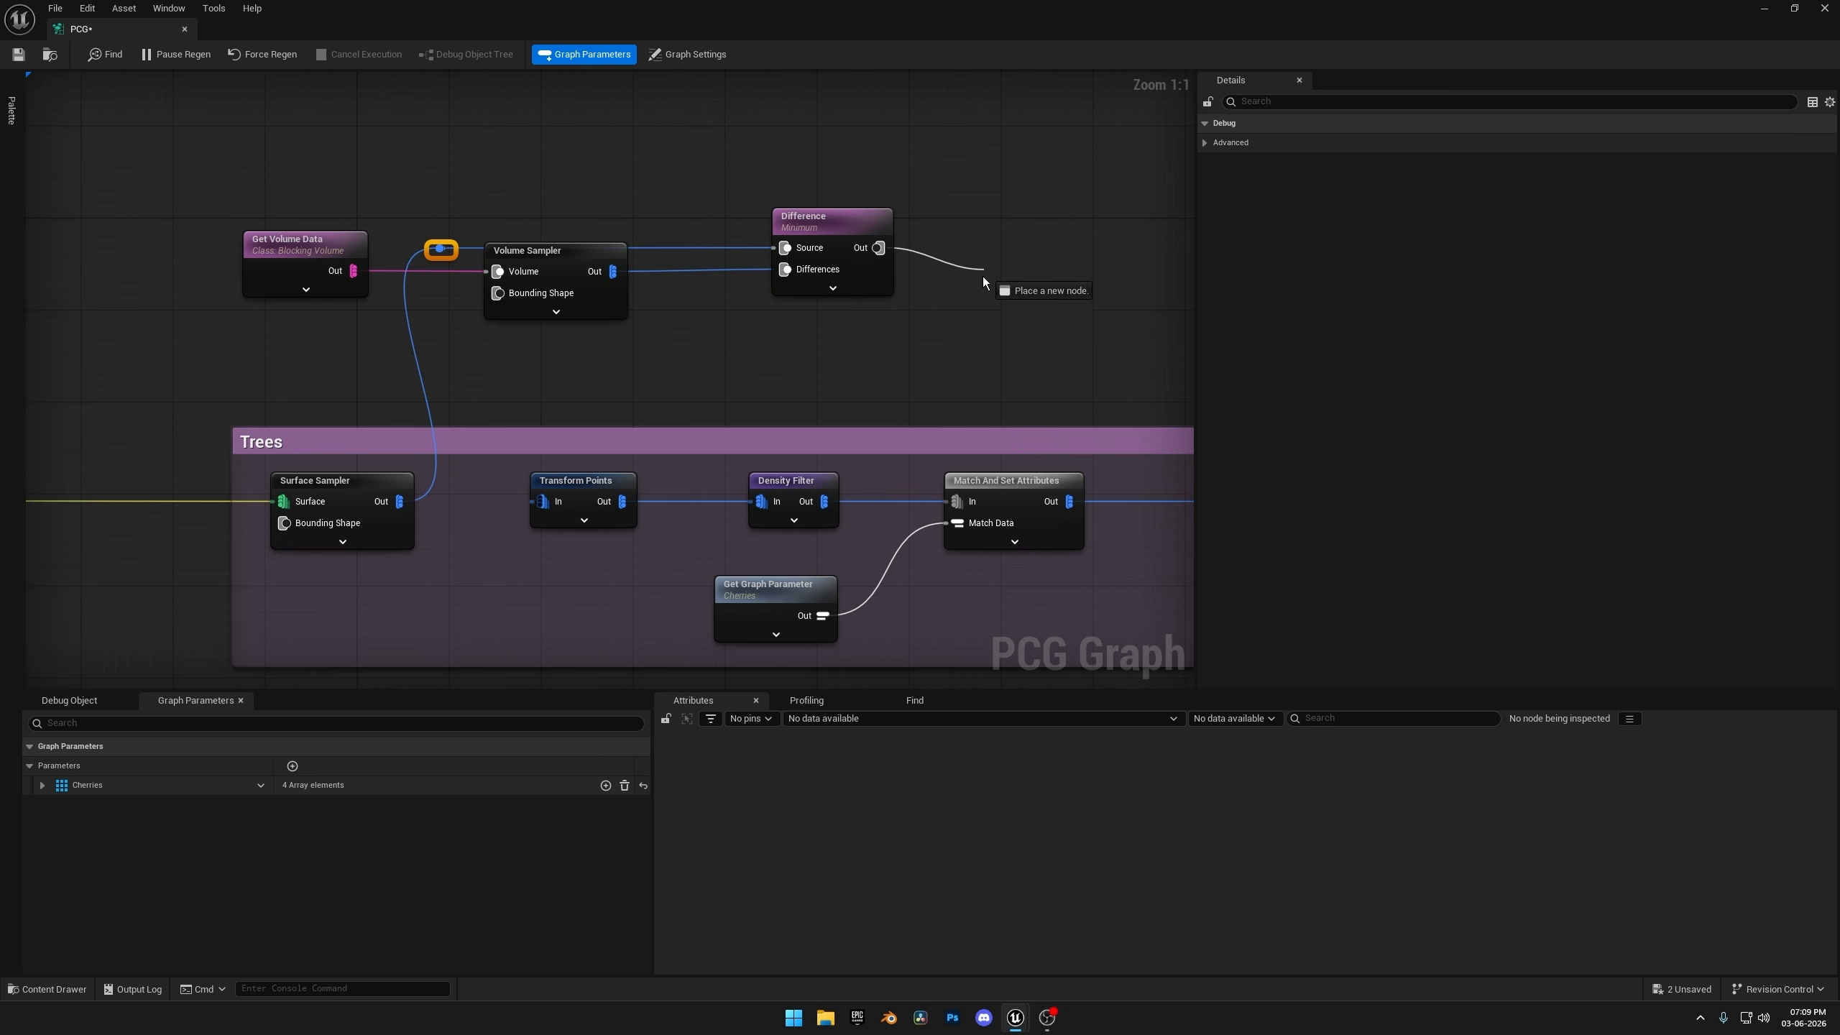
Connect the Difference output to the Trees group's Transform Points input, save the graph and return to the level.
drag(852, 359, 549, 449)
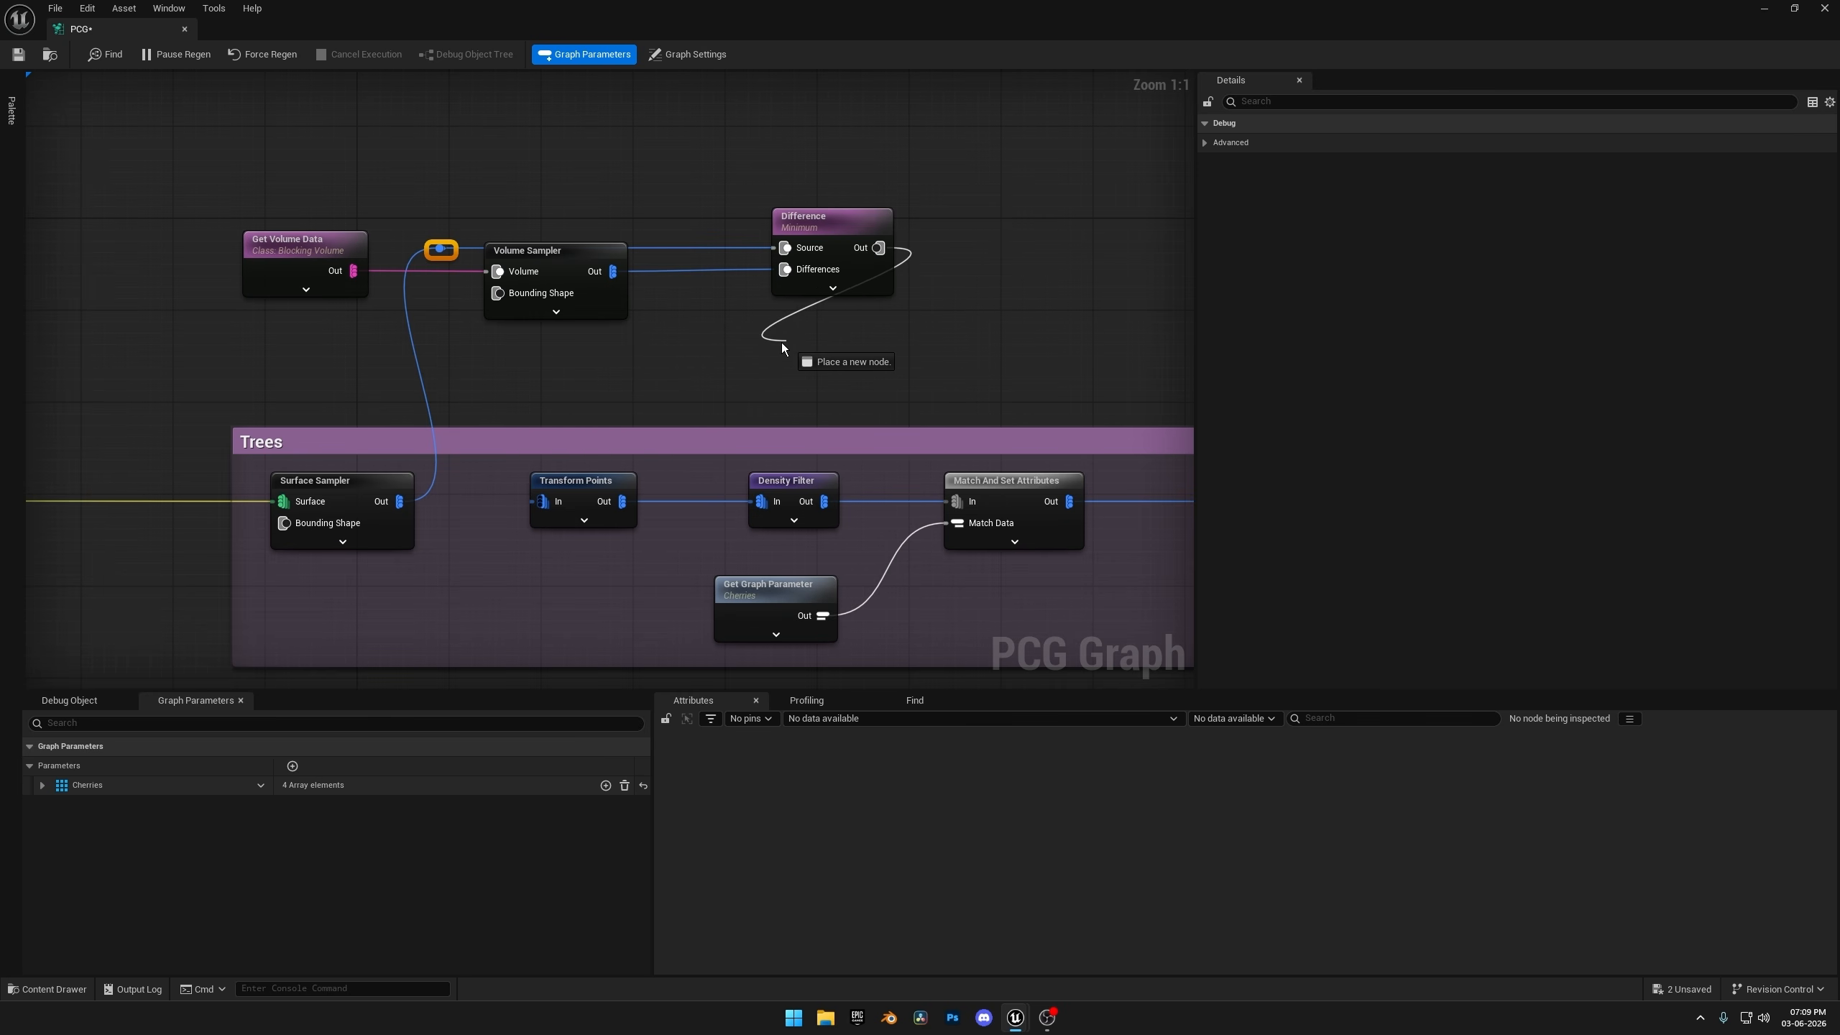
drag(783, 349, 542, 501)
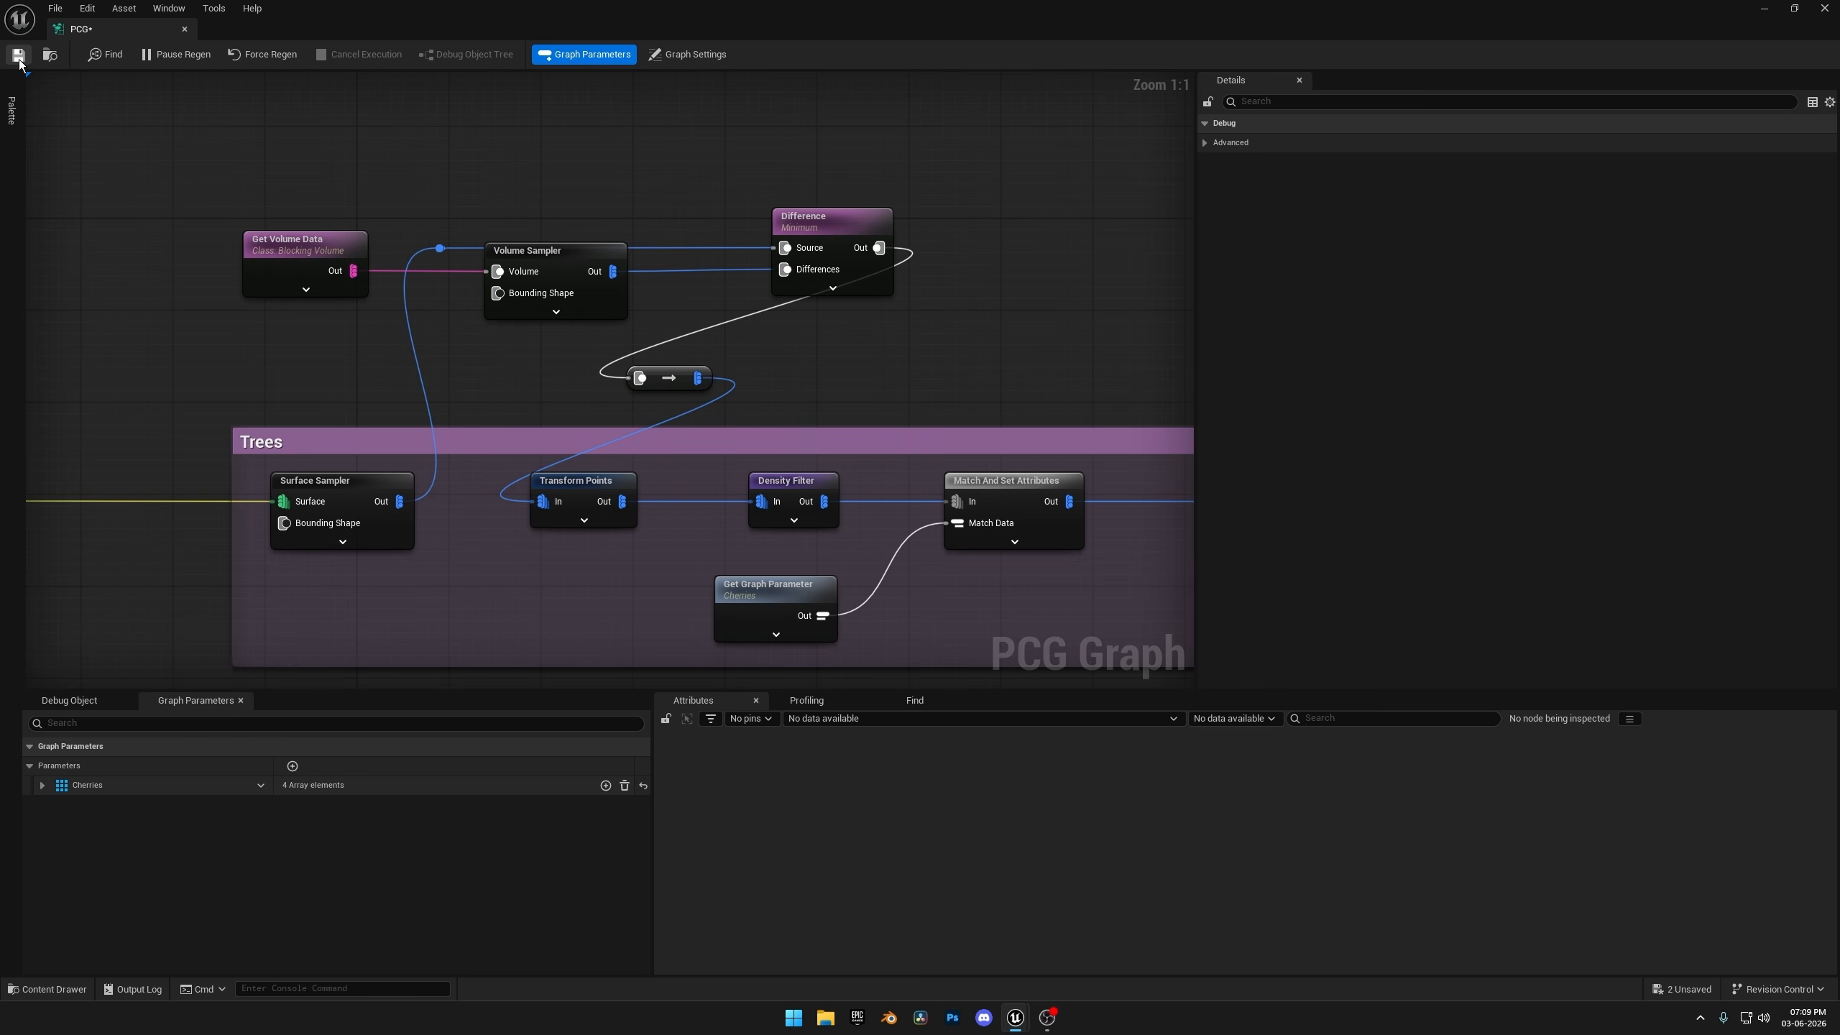
click(1764, 9)
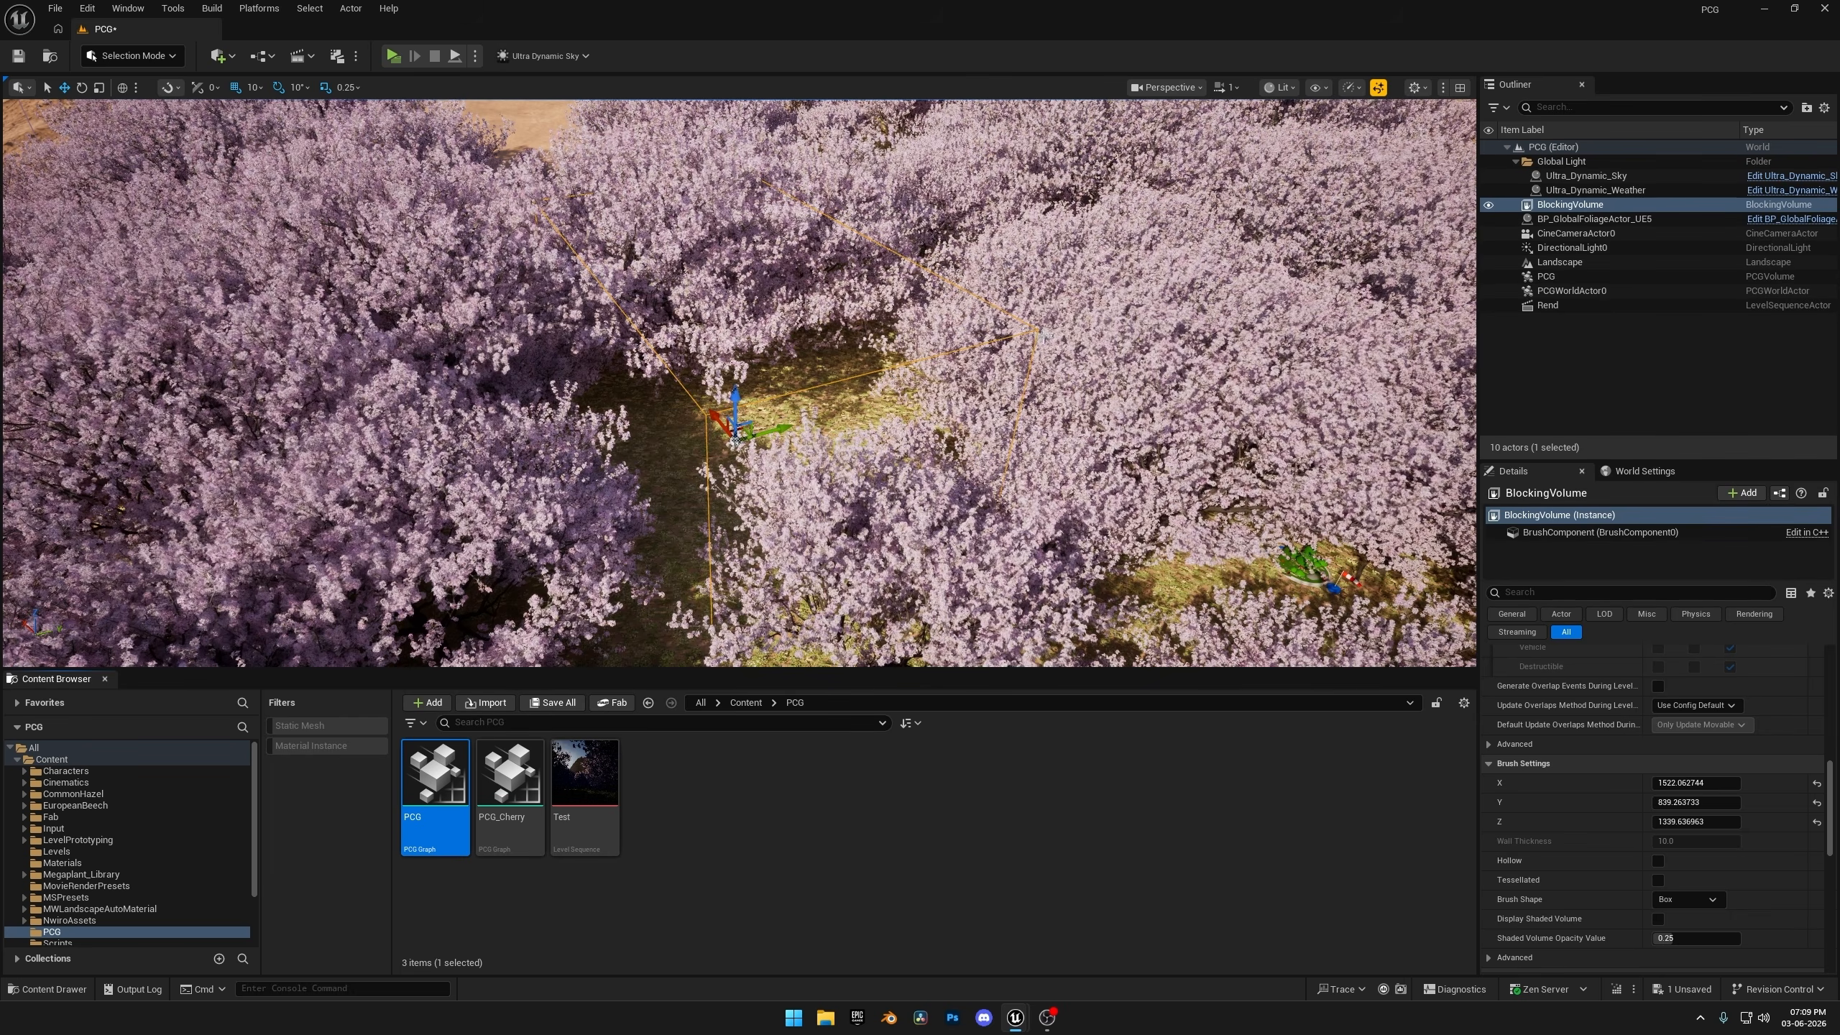
Enlarge the blocking volume over the trees by setting its brush size to about 2637.6 in X and 1832.4 in Y.
right_drag(869, 362, 914, 456)
key(w)
key(s)
key(s)
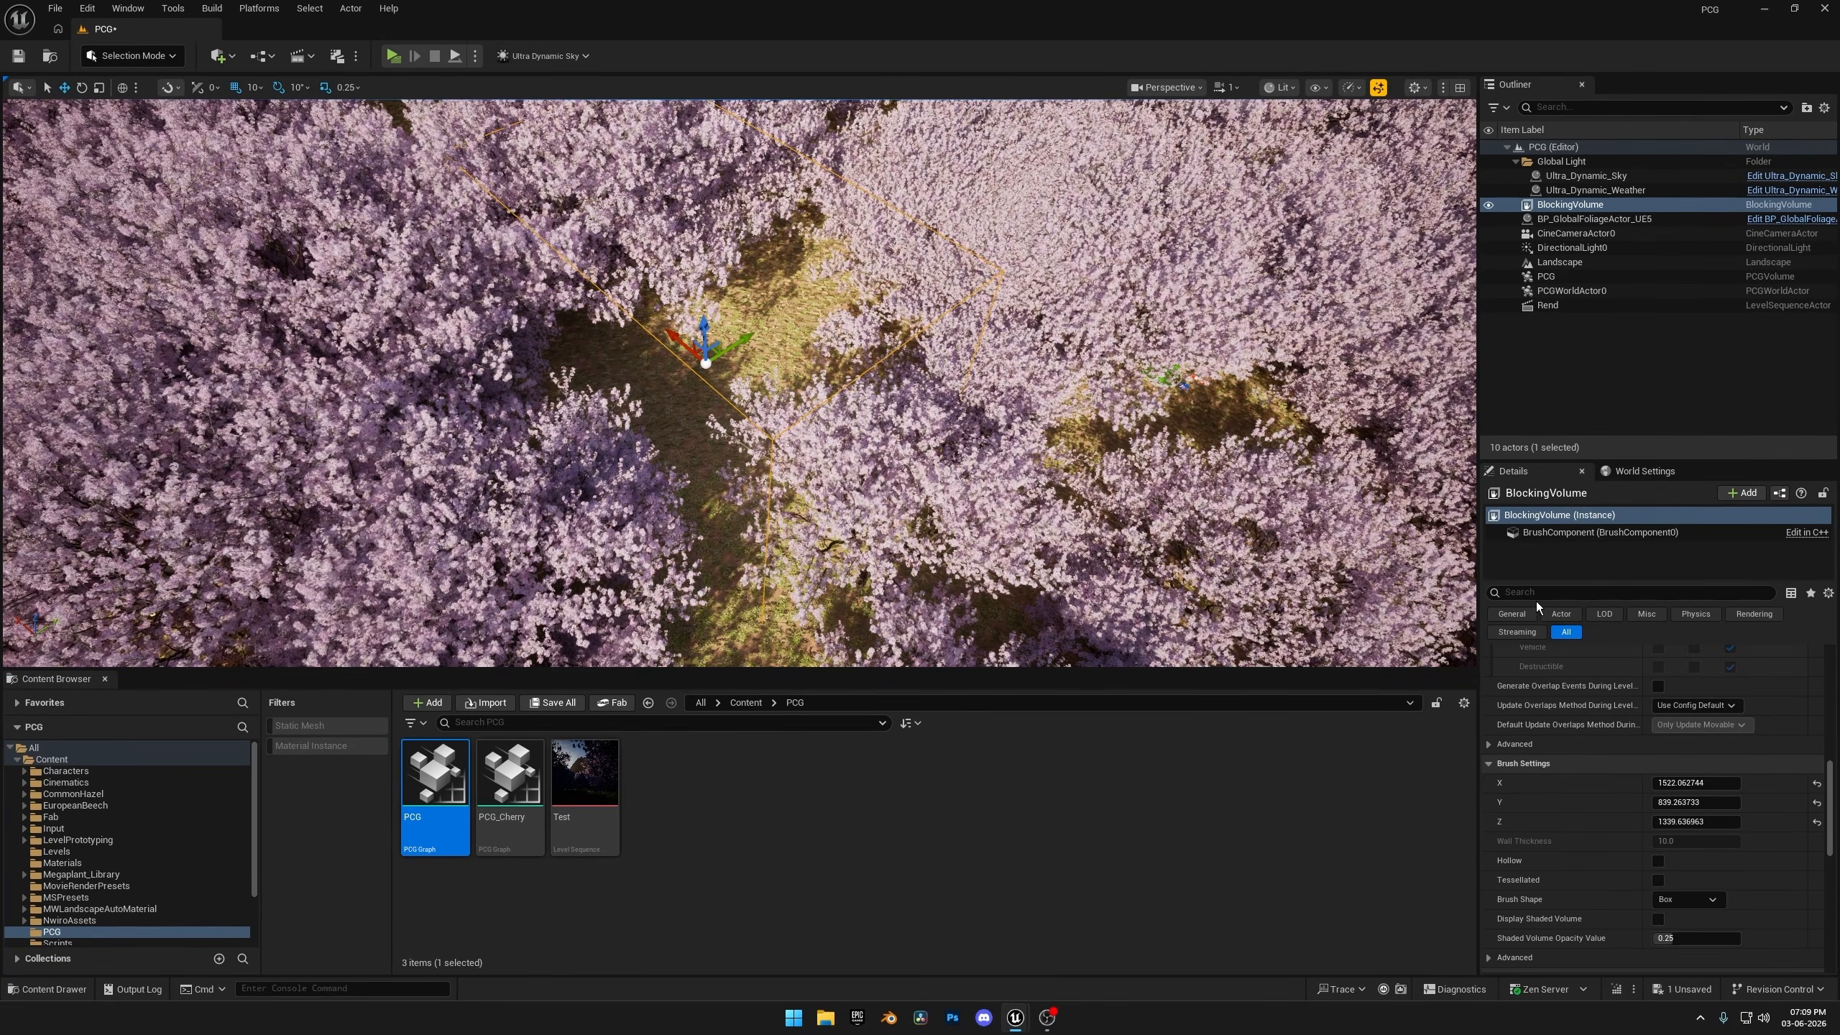
drag(1681, 783, 1695, 783)
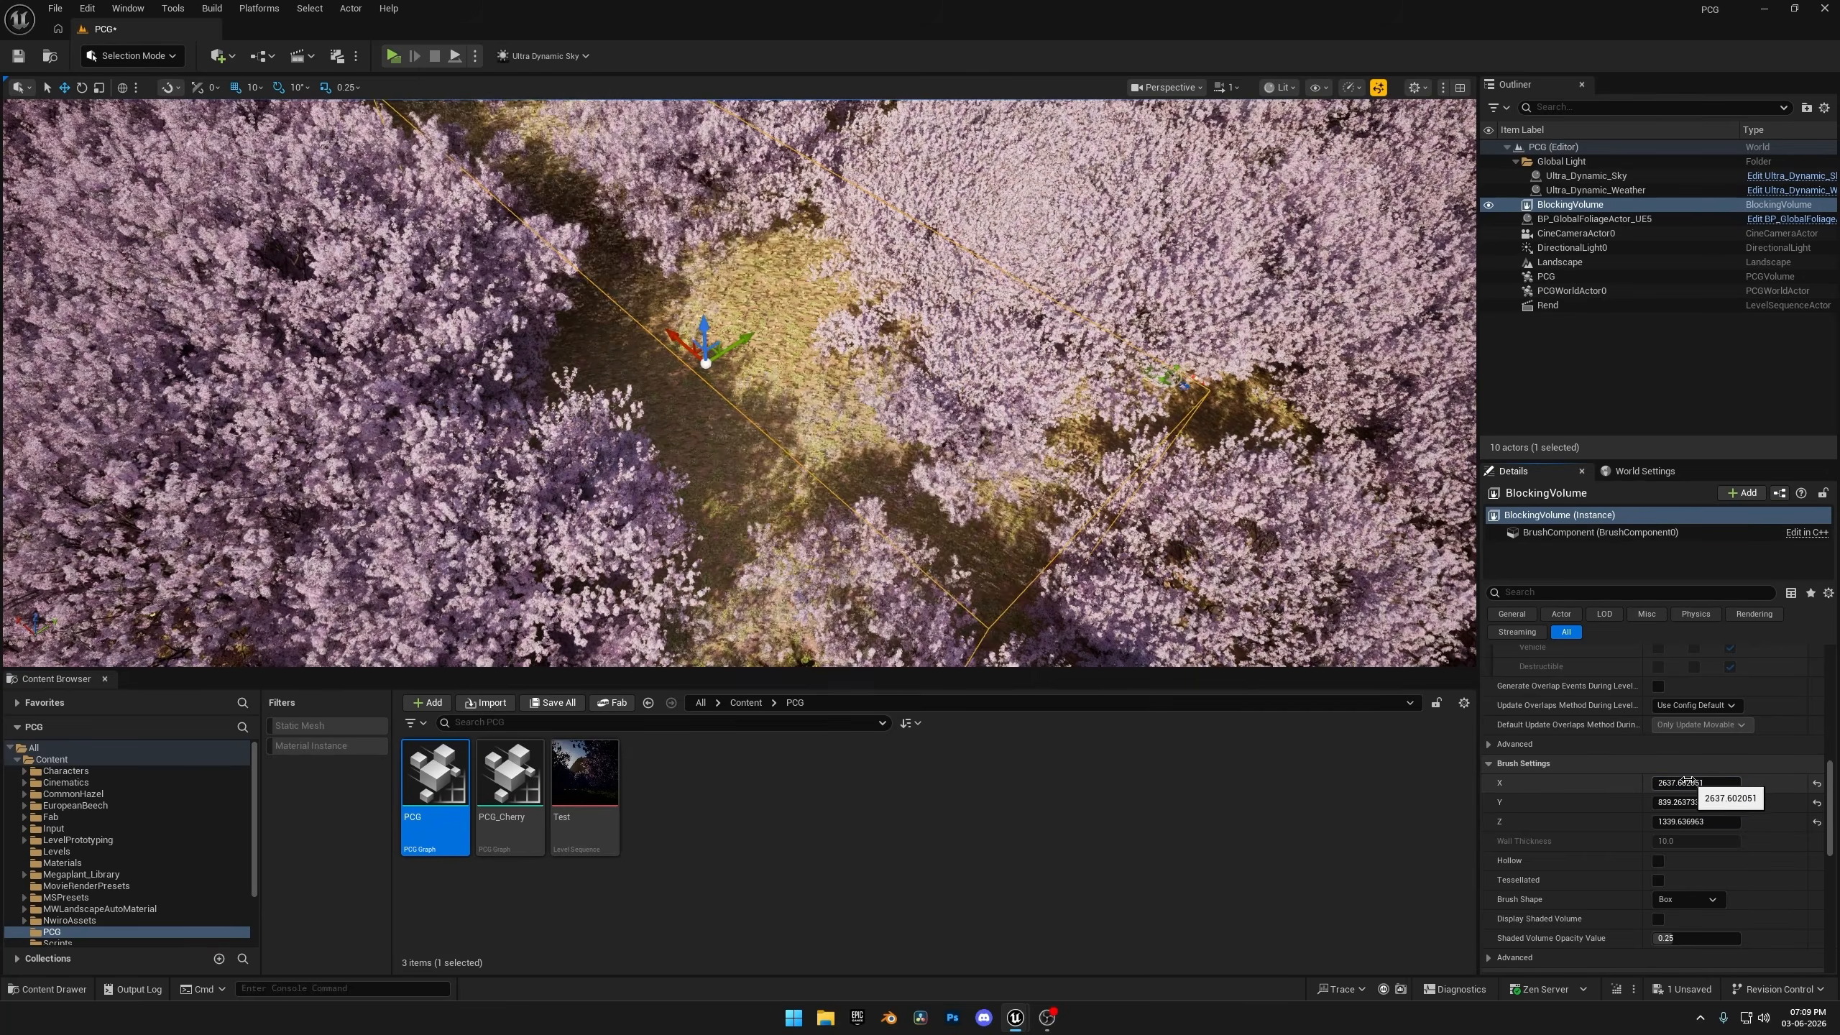
key(w)
right_drag(1014, 450, 905, 413)
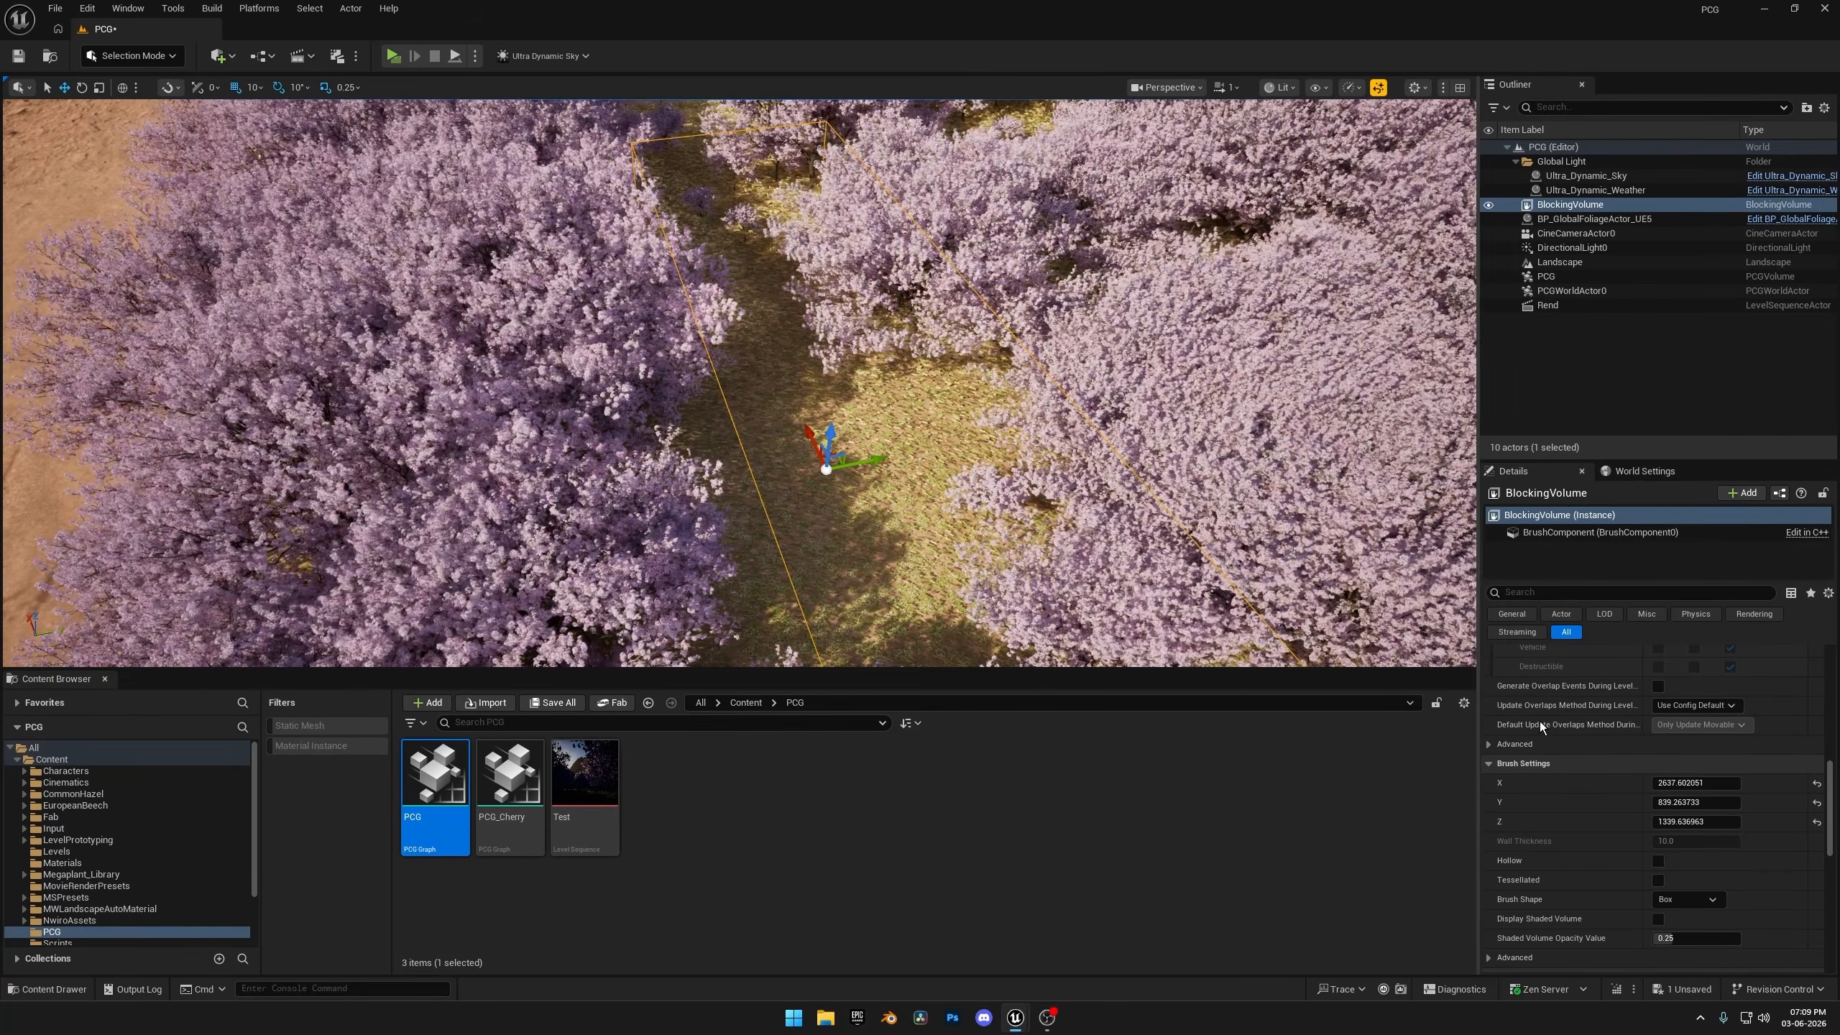
drag(1667, 802, 1679, 800)
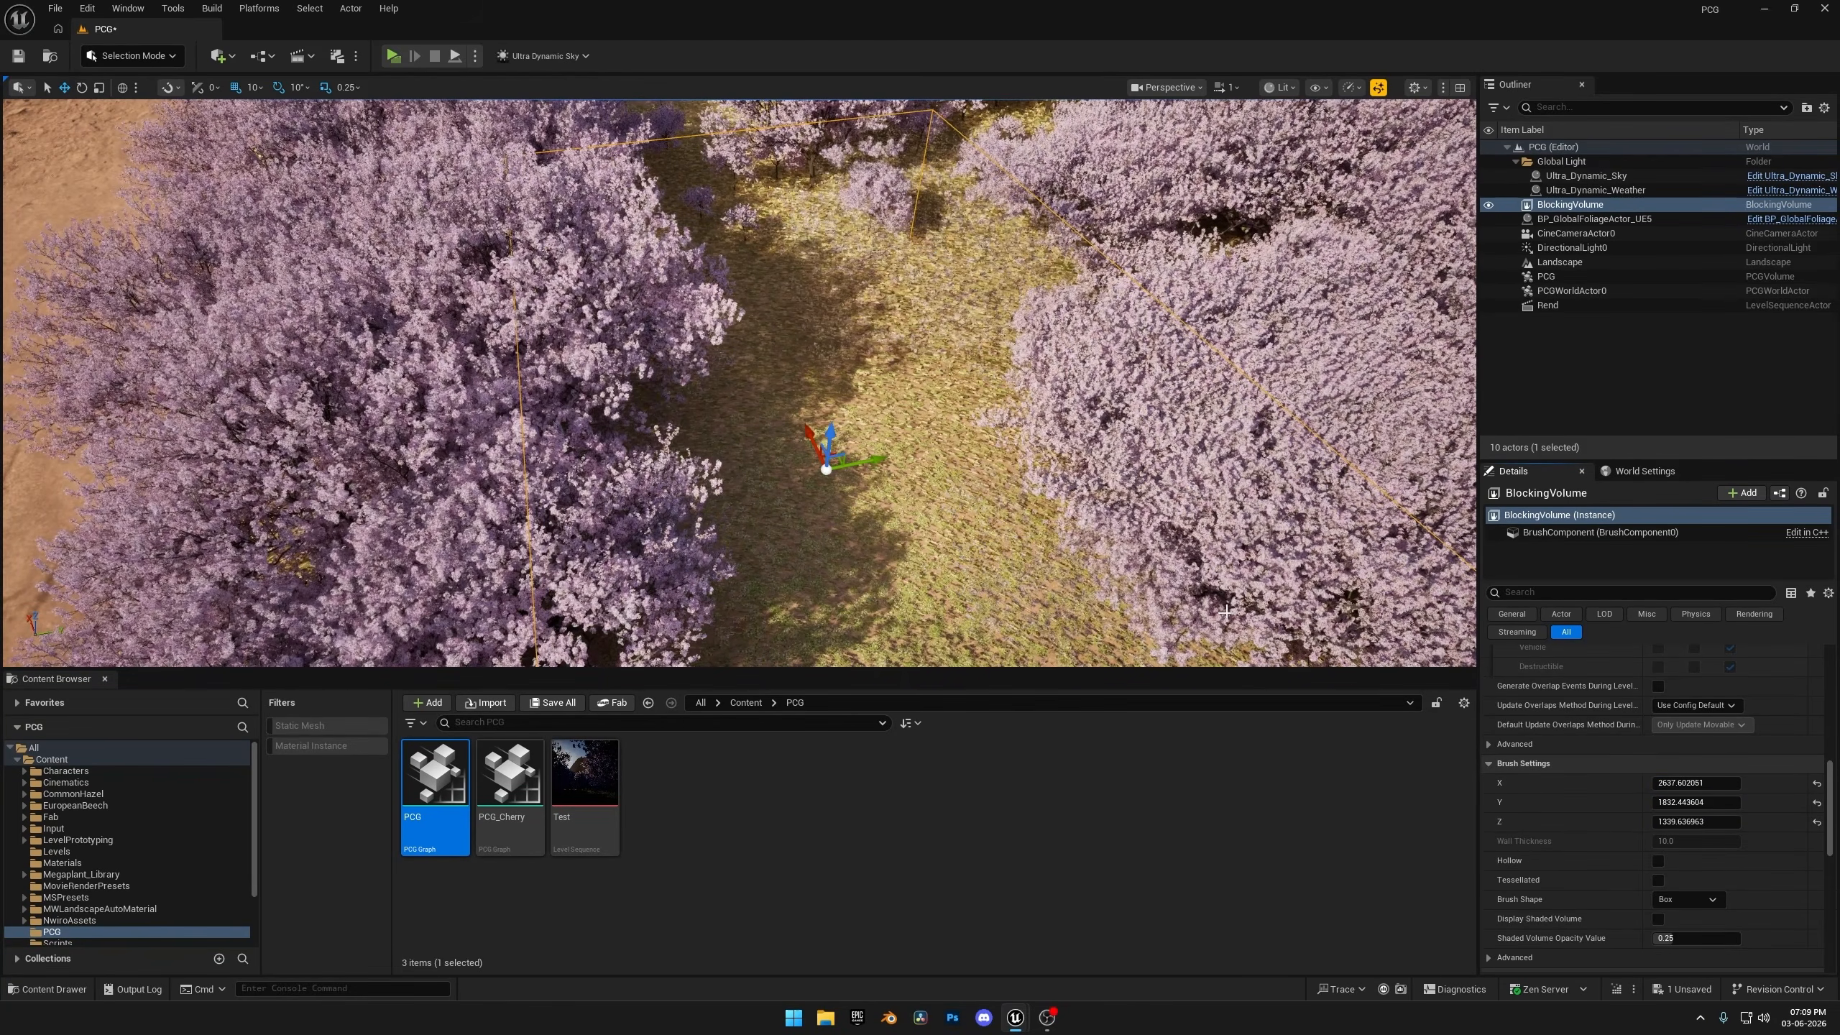
mouse_move(1014, 435)
right_down()
mouse_move(1016, 362)
mouse_move(1014, 435)
right_up()
key(w)
mouse_move(869, 601)
right_down()
mouse_move(862, 630)
mouse_move(891, 603)
right_up()
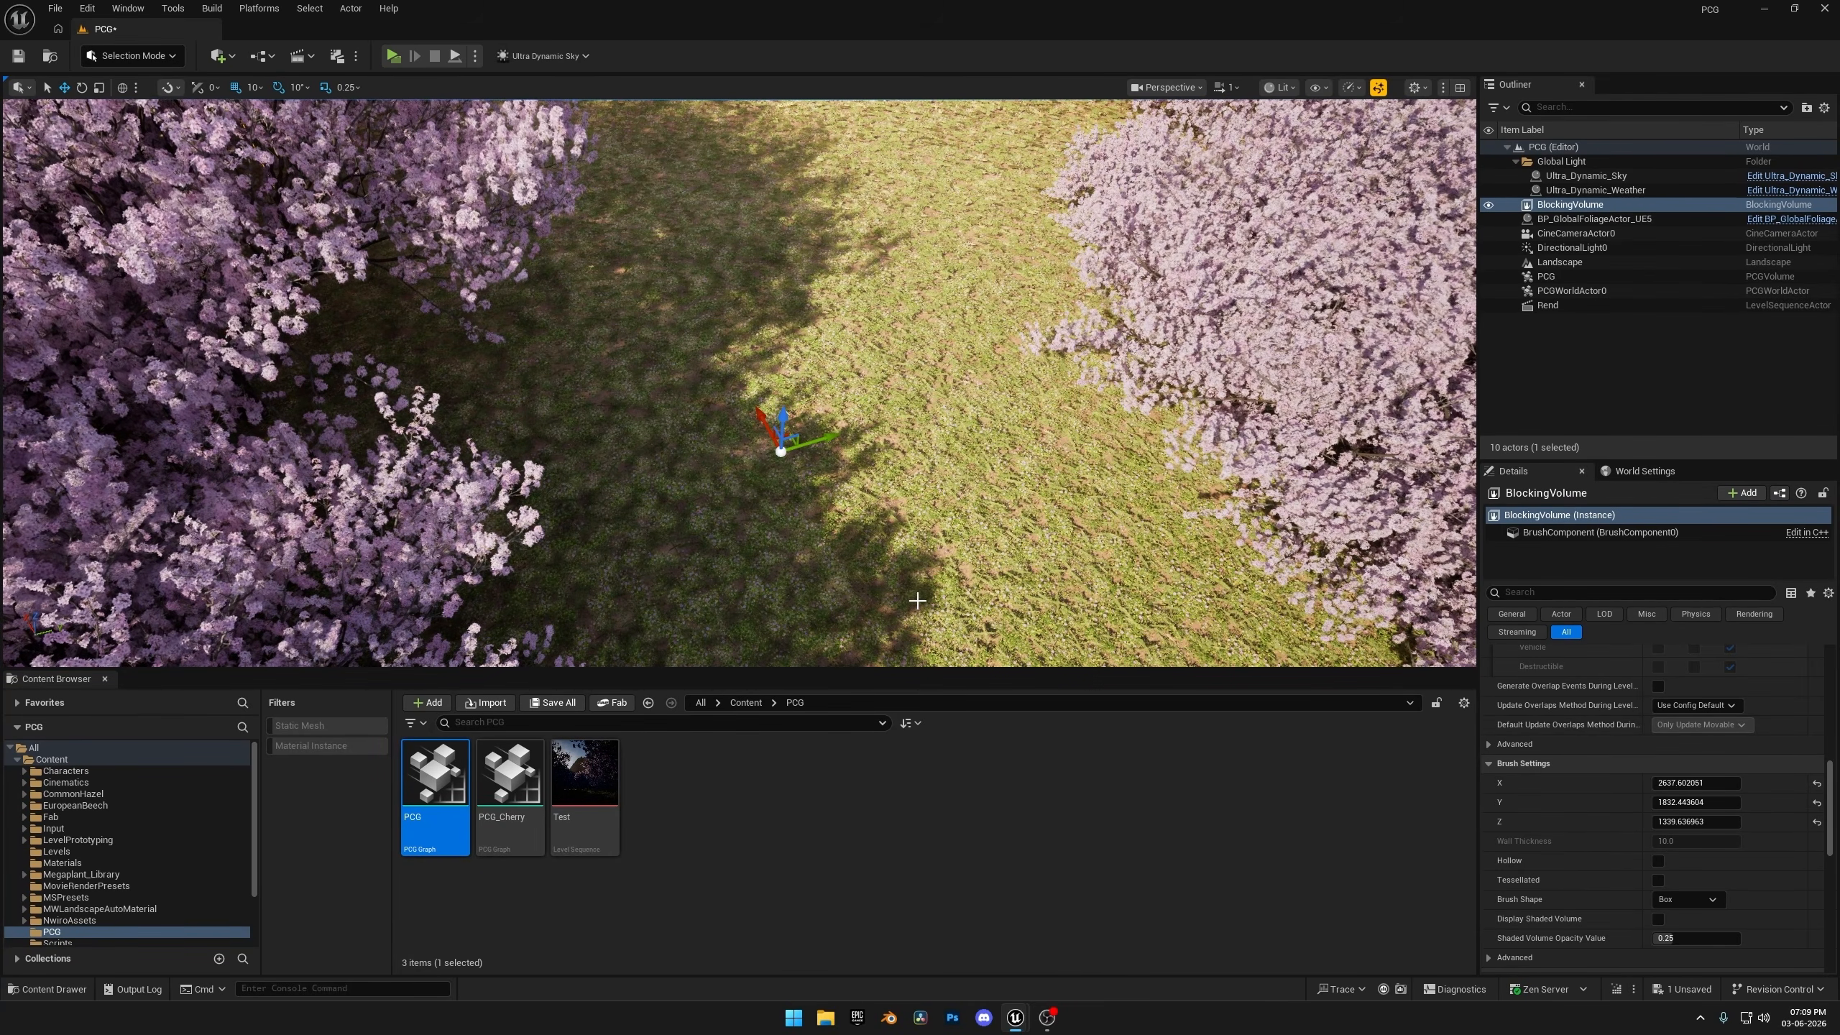
Try to exclude grass too by wiring the Grass Surface Sampler into the Difference Source and its output into the Grass Transform Points.
double_click(420, 784)
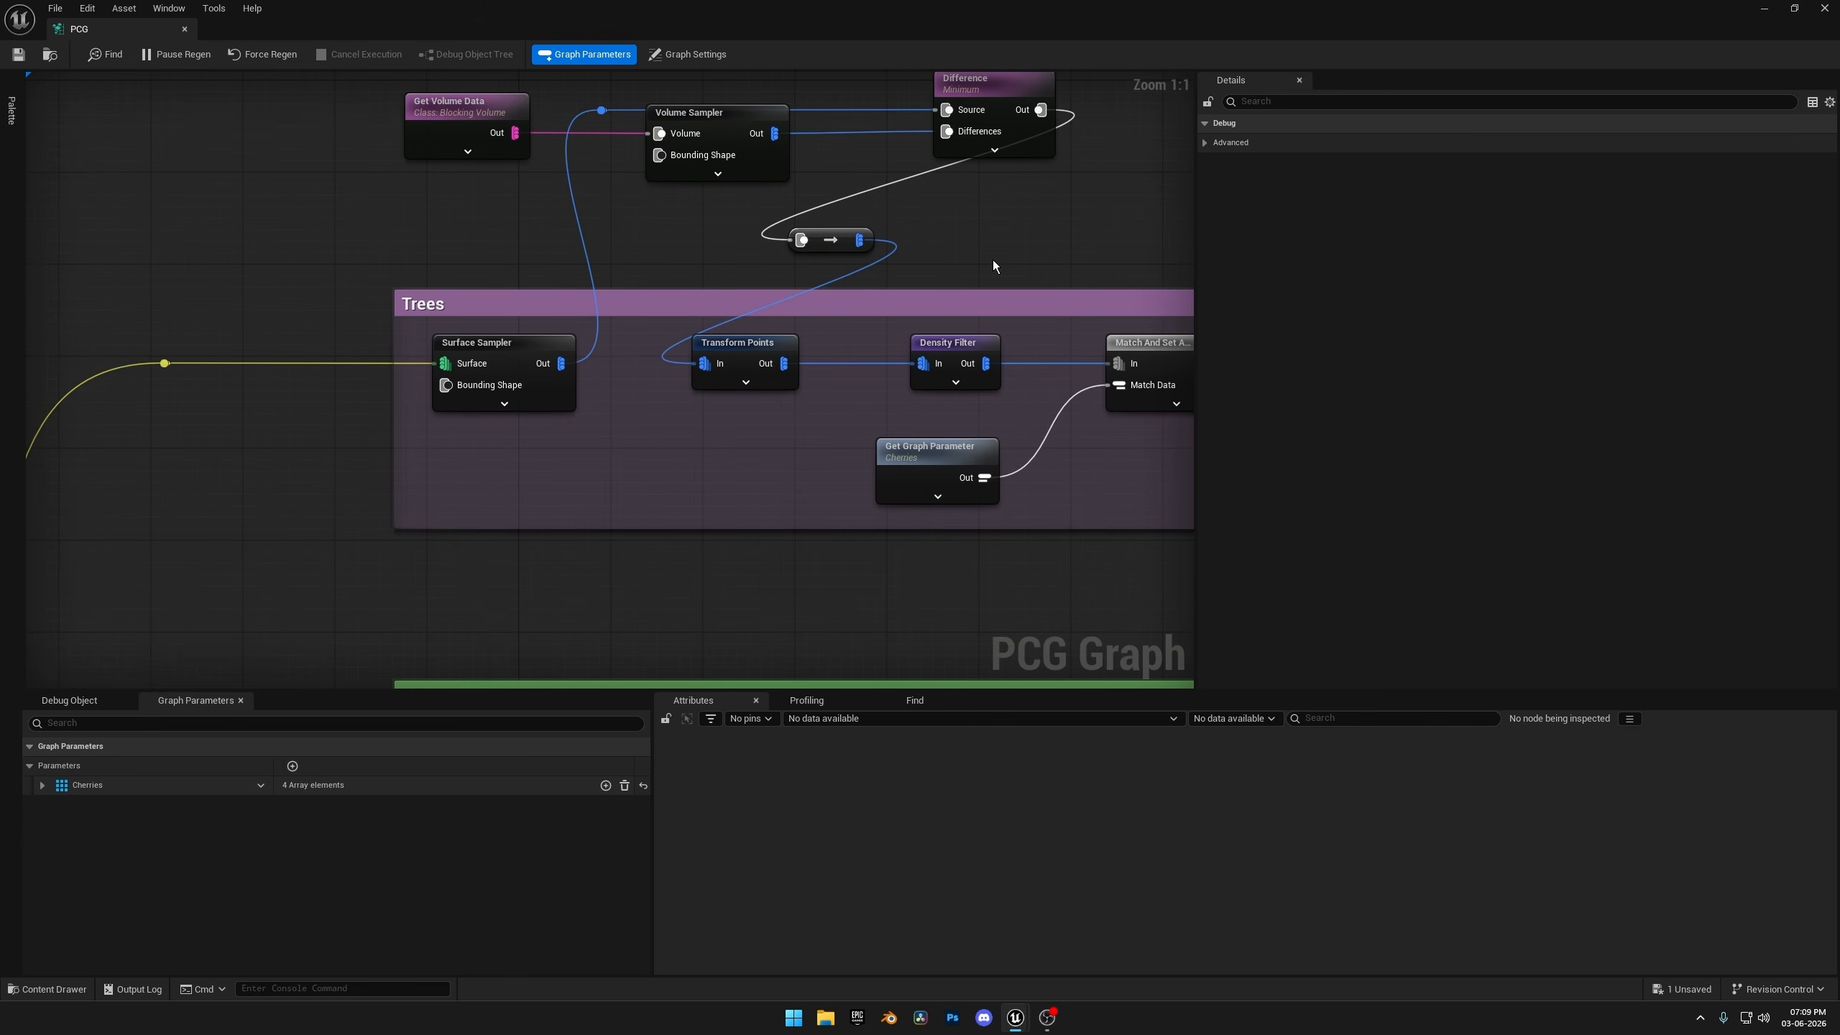
right_drag(724, 469, 870, 223)
scroll(943, 276, down, 3)
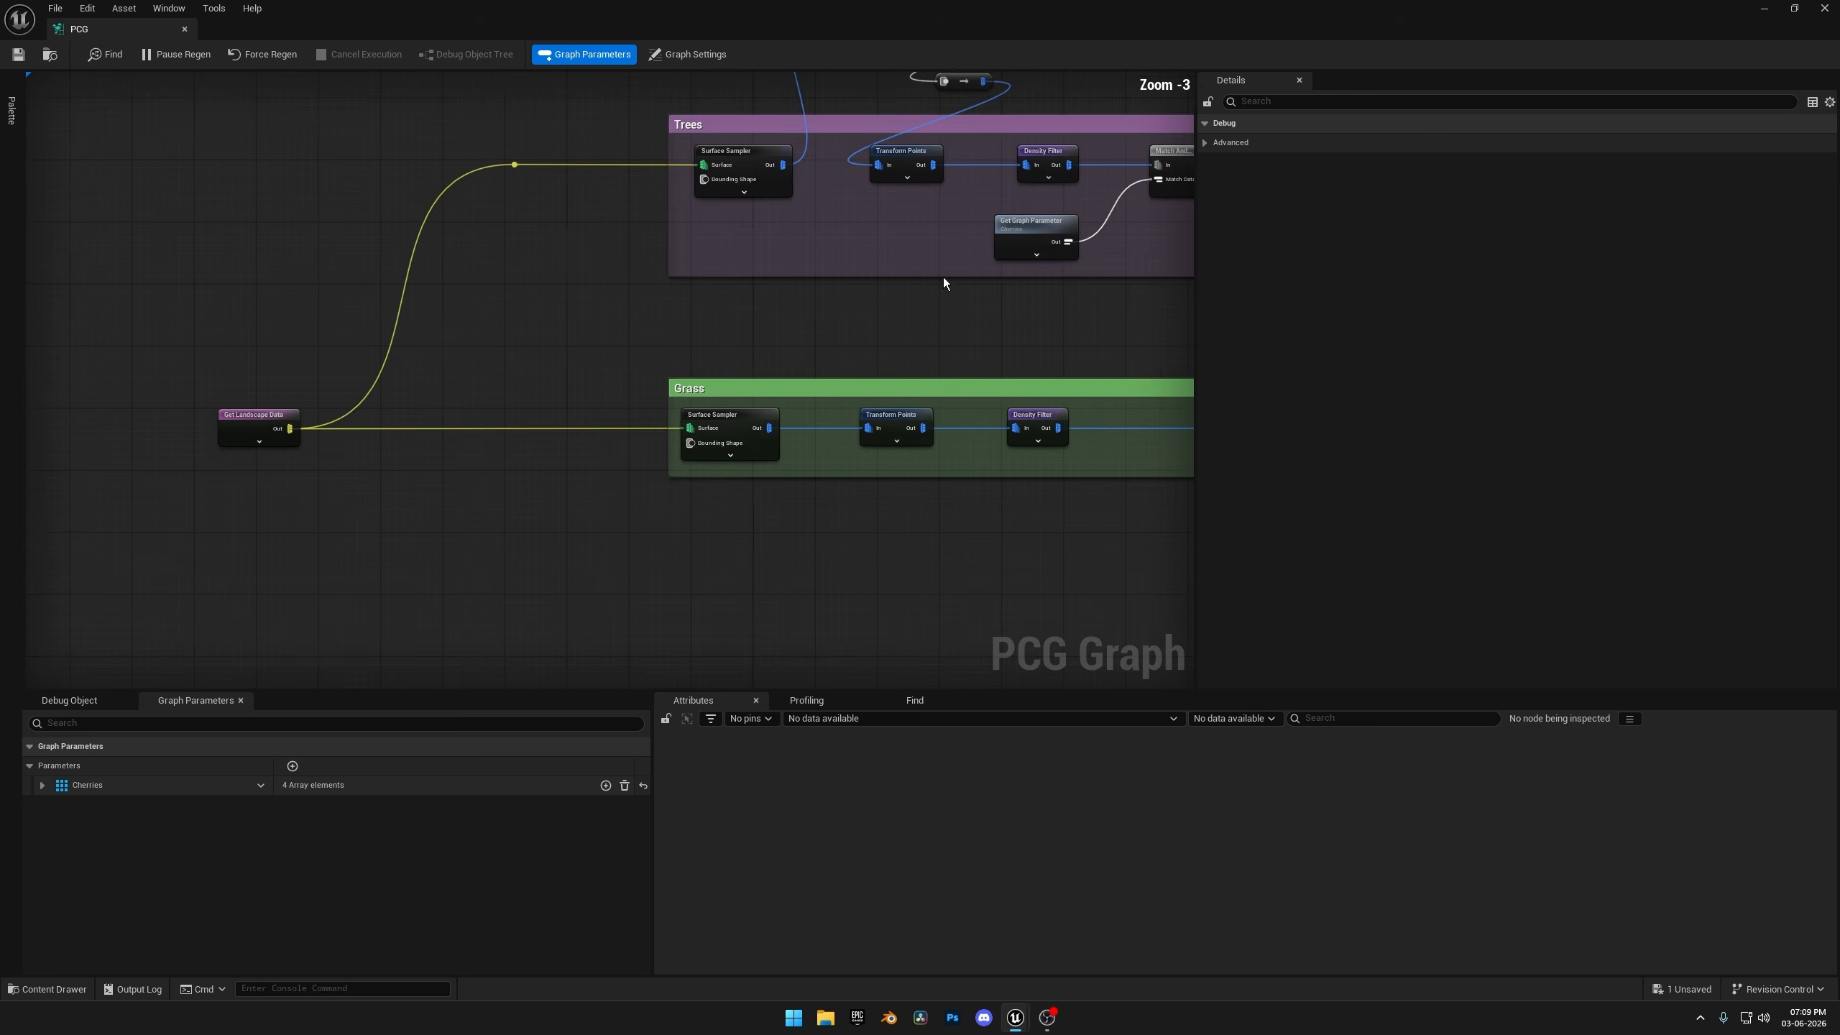
right_drag(943, 284, 731, 491)
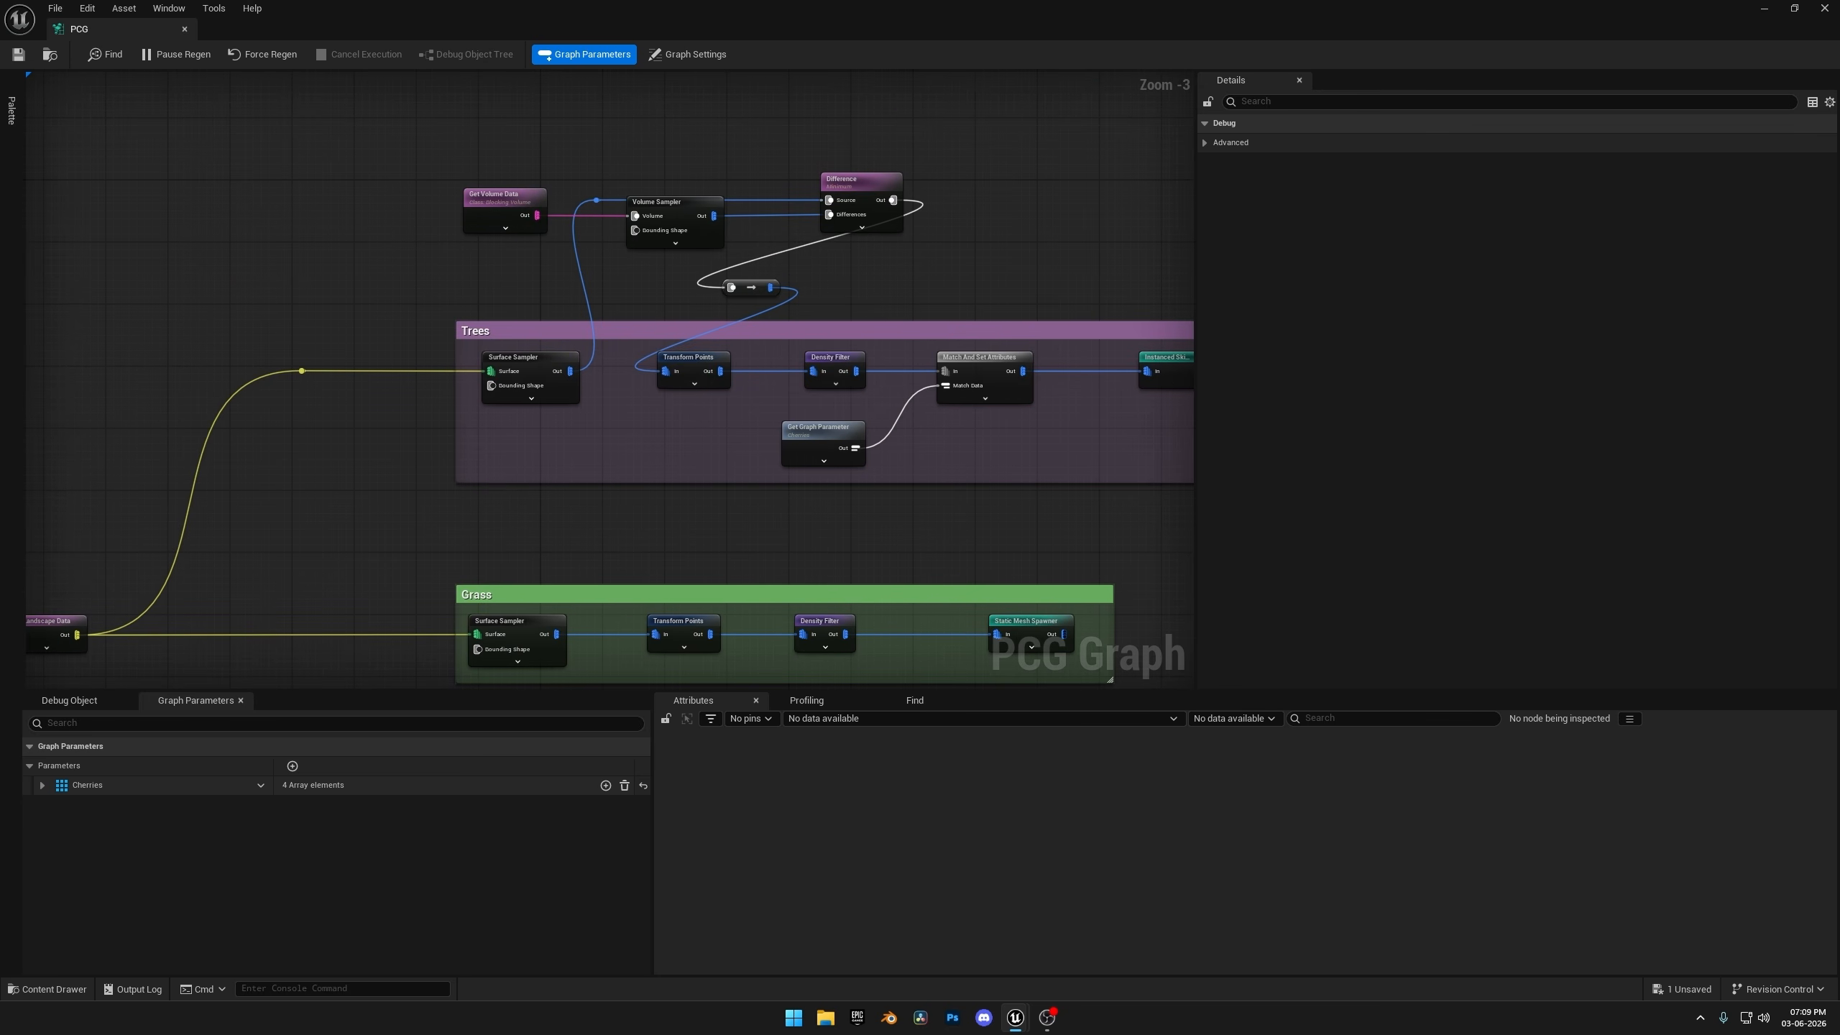
right_drag(630, 637, 612, 504)
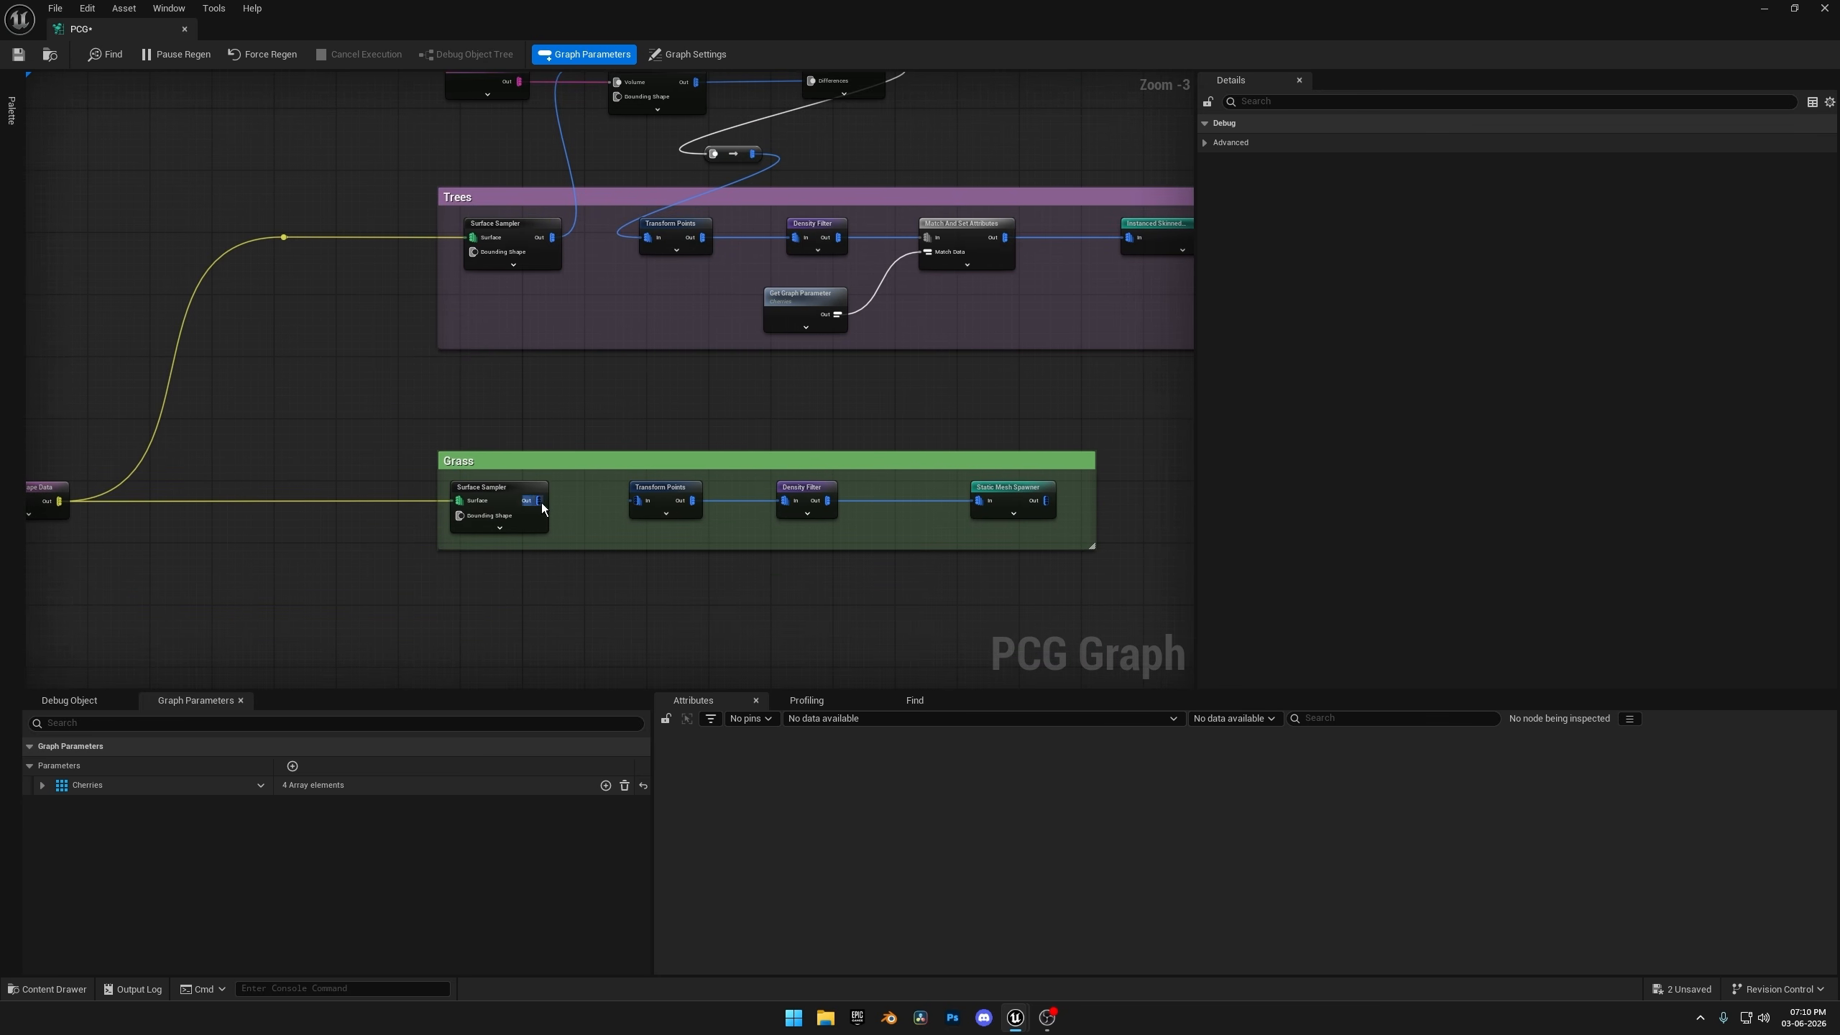
drag(542, 506, 811, 274)
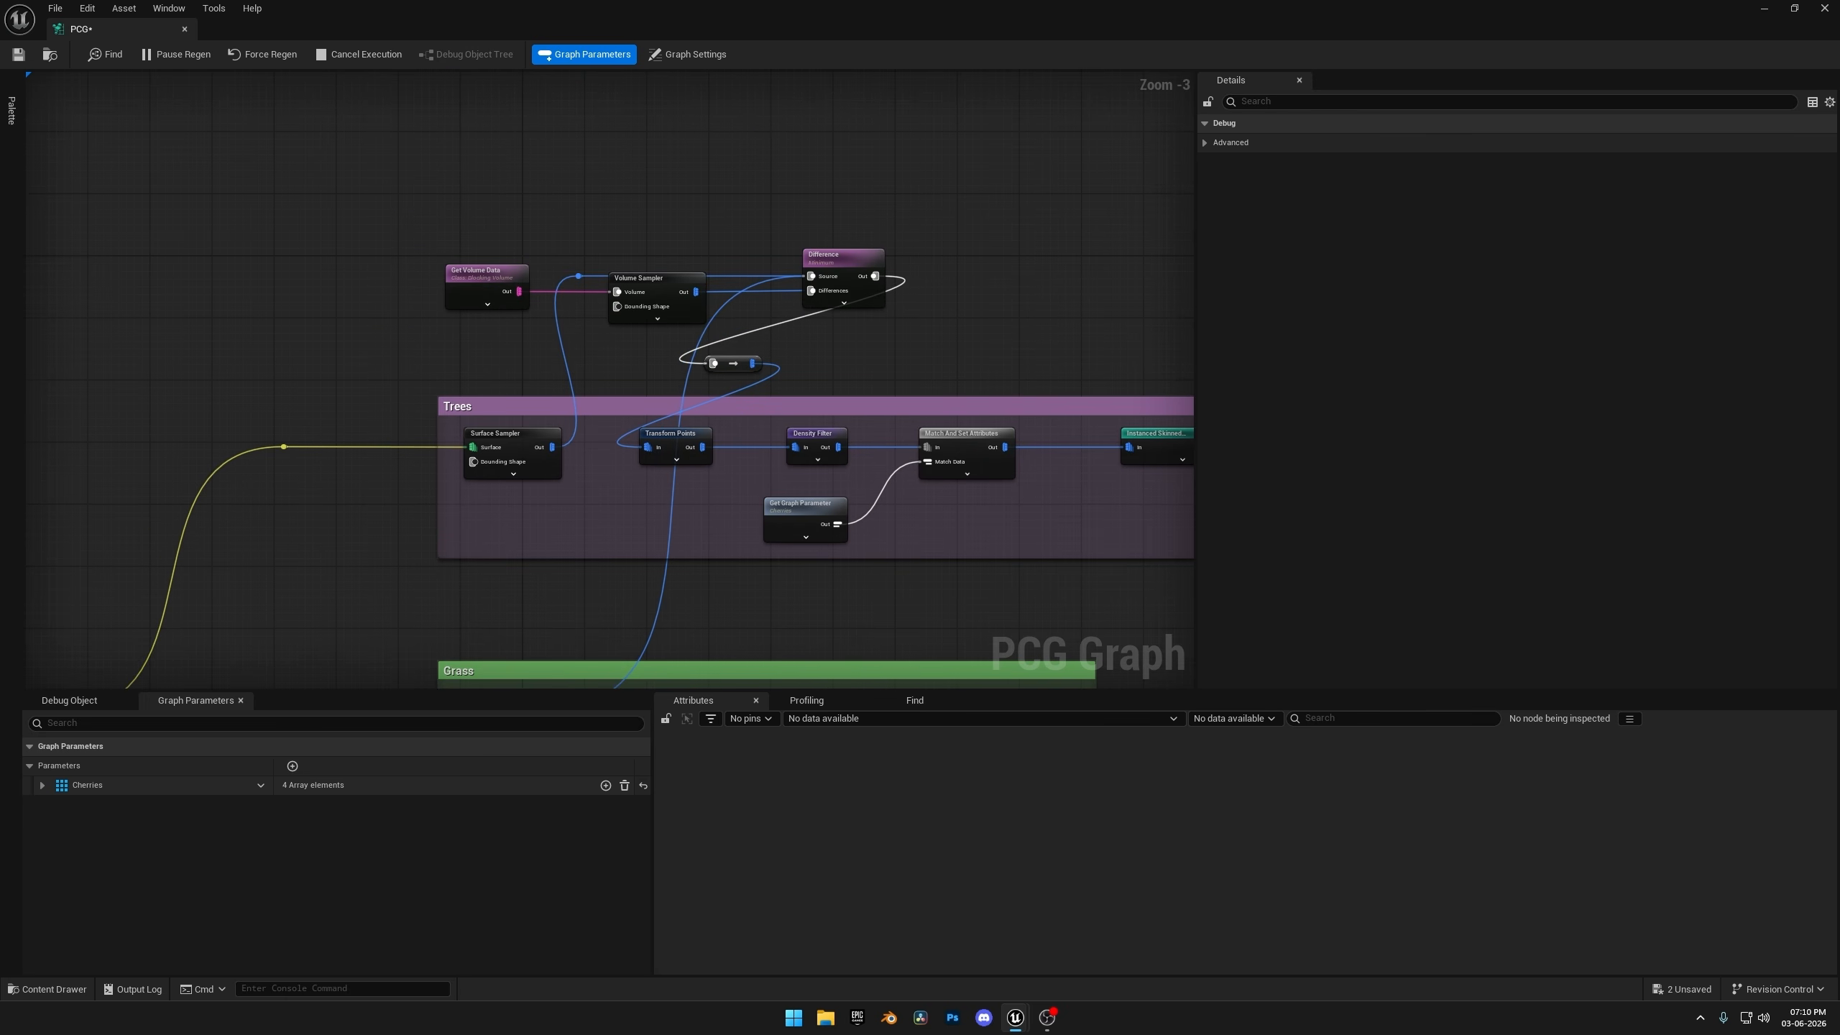
right_drag(818, 321, 791, 237)
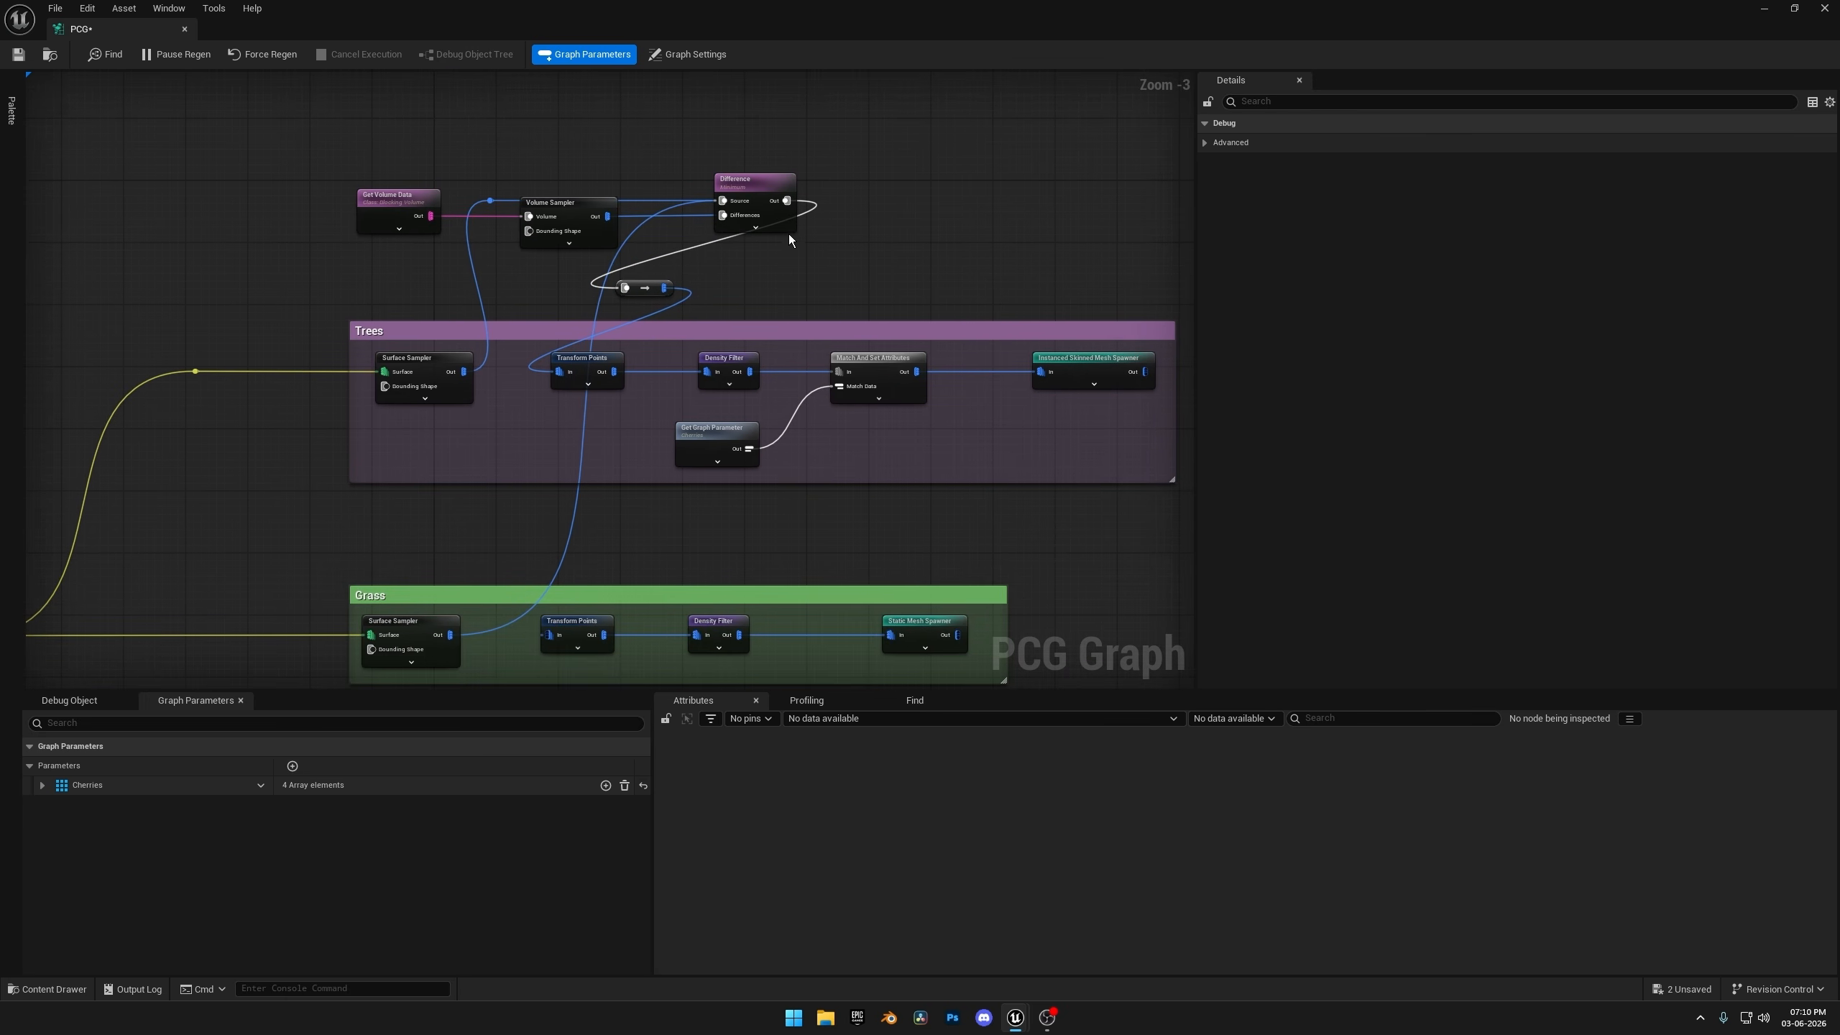
drag(788, 201, 588, 621)
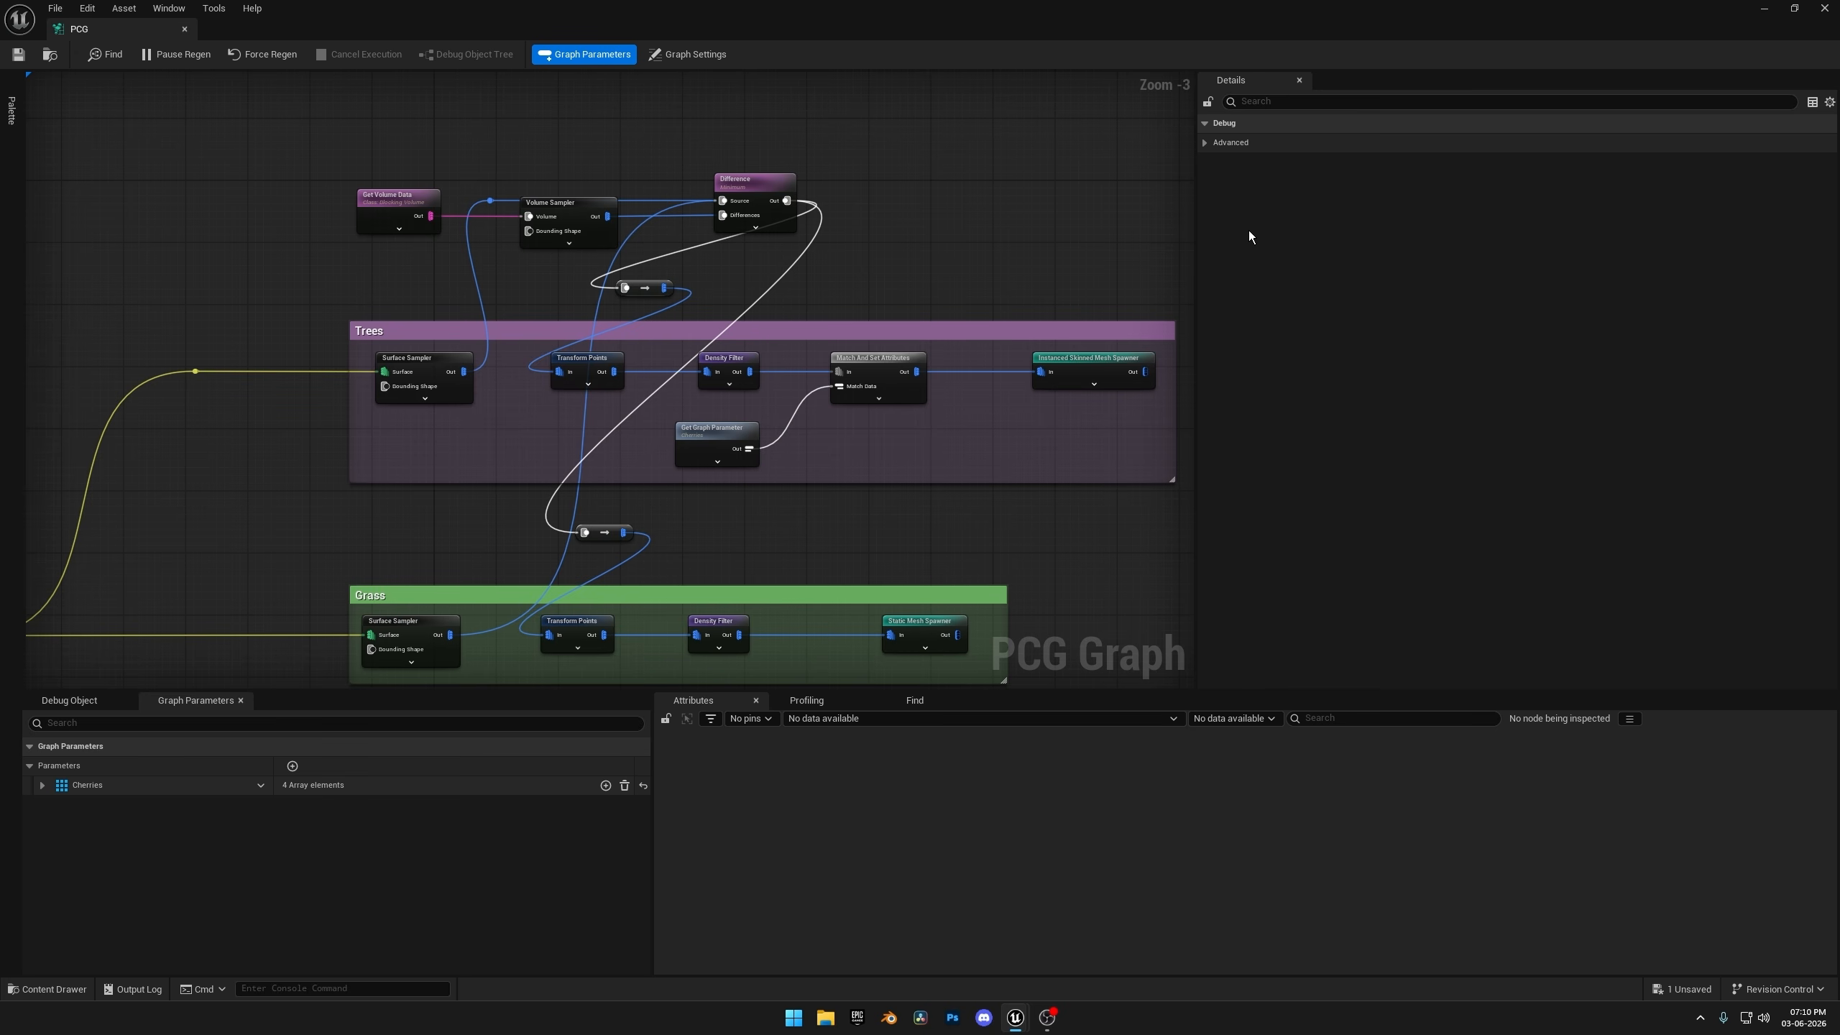
Return to the level and examine the trees and grass inside and around the blocking volume.
click(1757, 10)
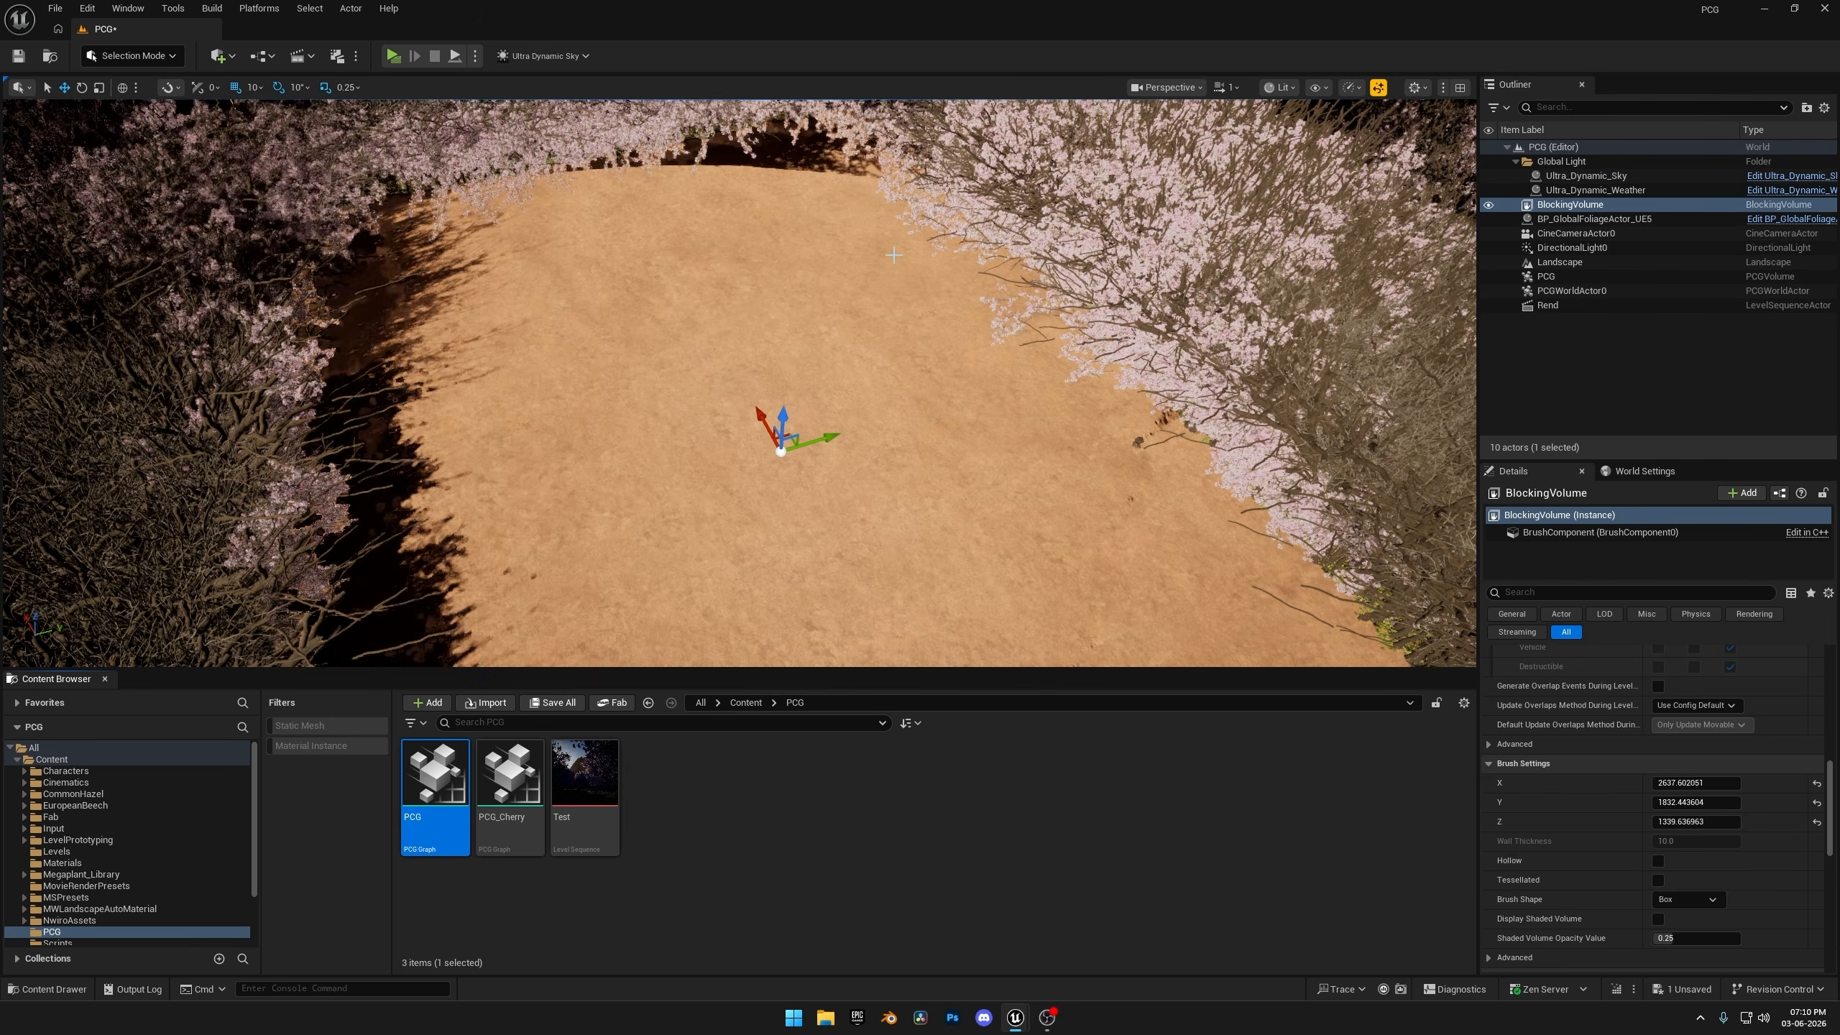
right_click(955, 273)
click(907, 280)
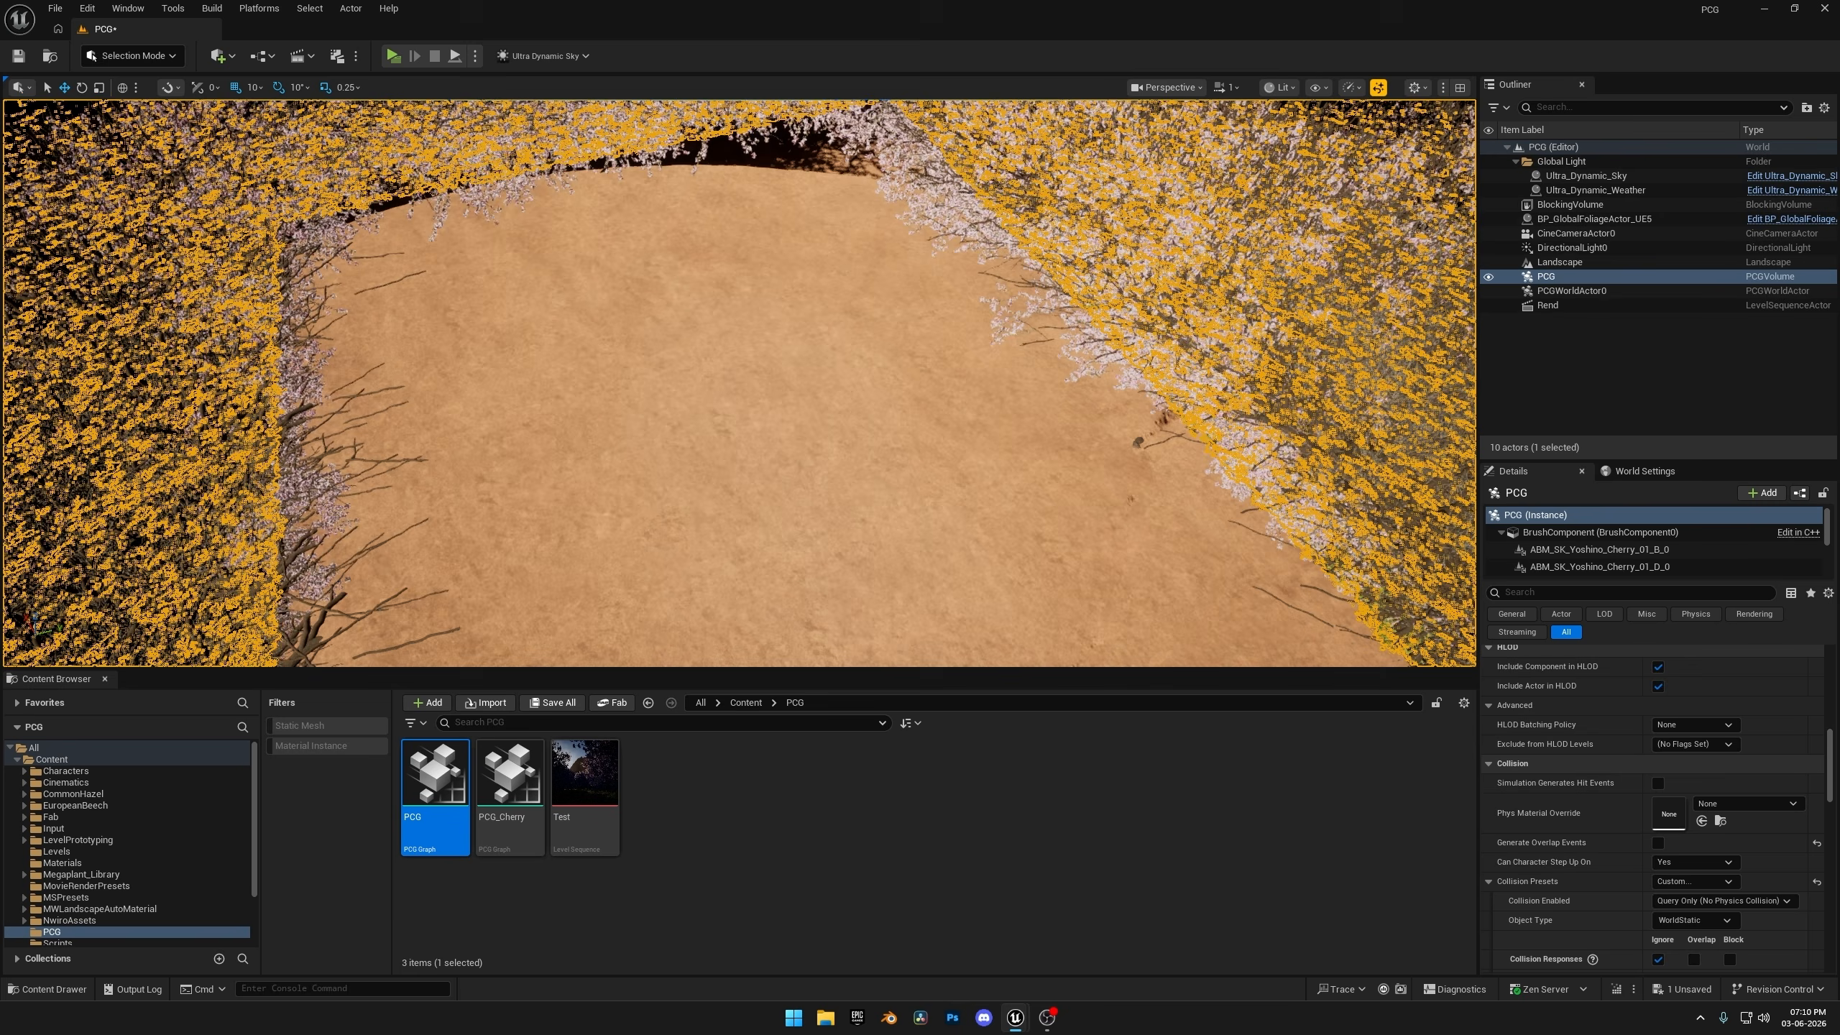
right_drag(863, 278, 844, 272)
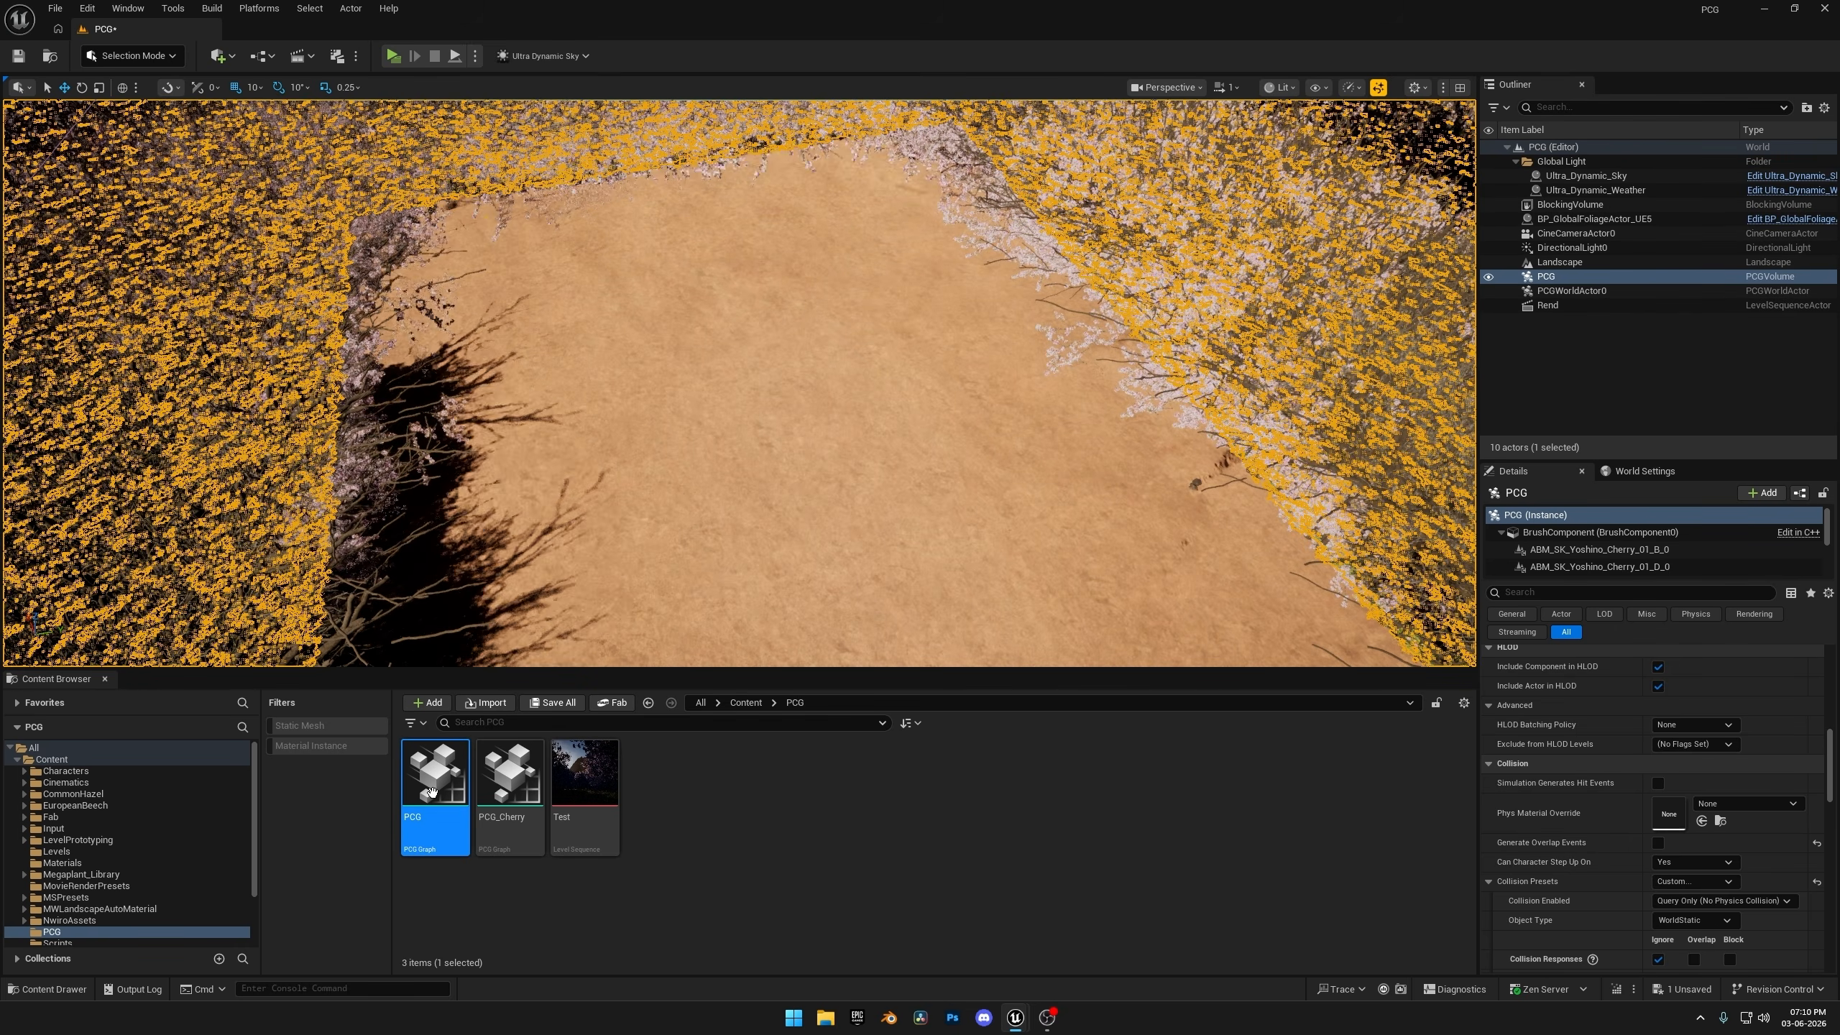
Remove the Grass group's Difference connections and conversion node, and reconnect its Surface Sampler directly to Transform Points.
double_click(435, 786)
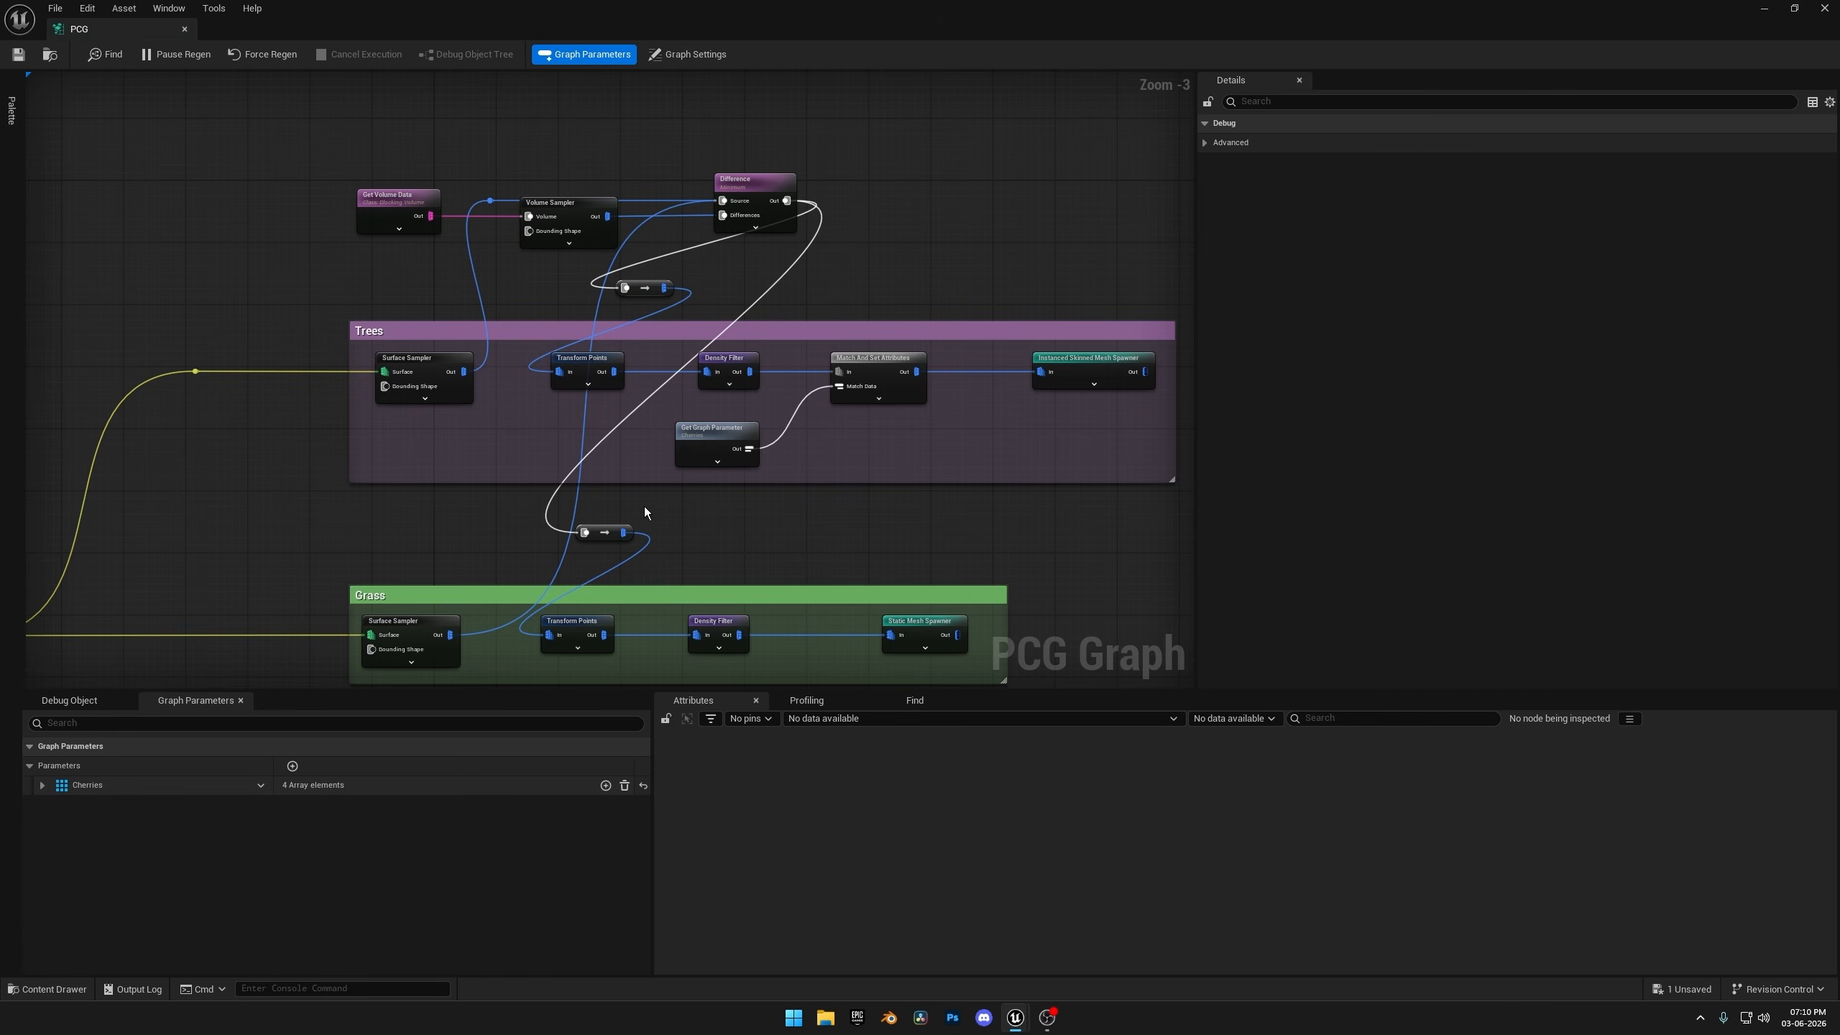
alt+click(451, 635)
alt+click(546, 634)
alt+click(585, 533)
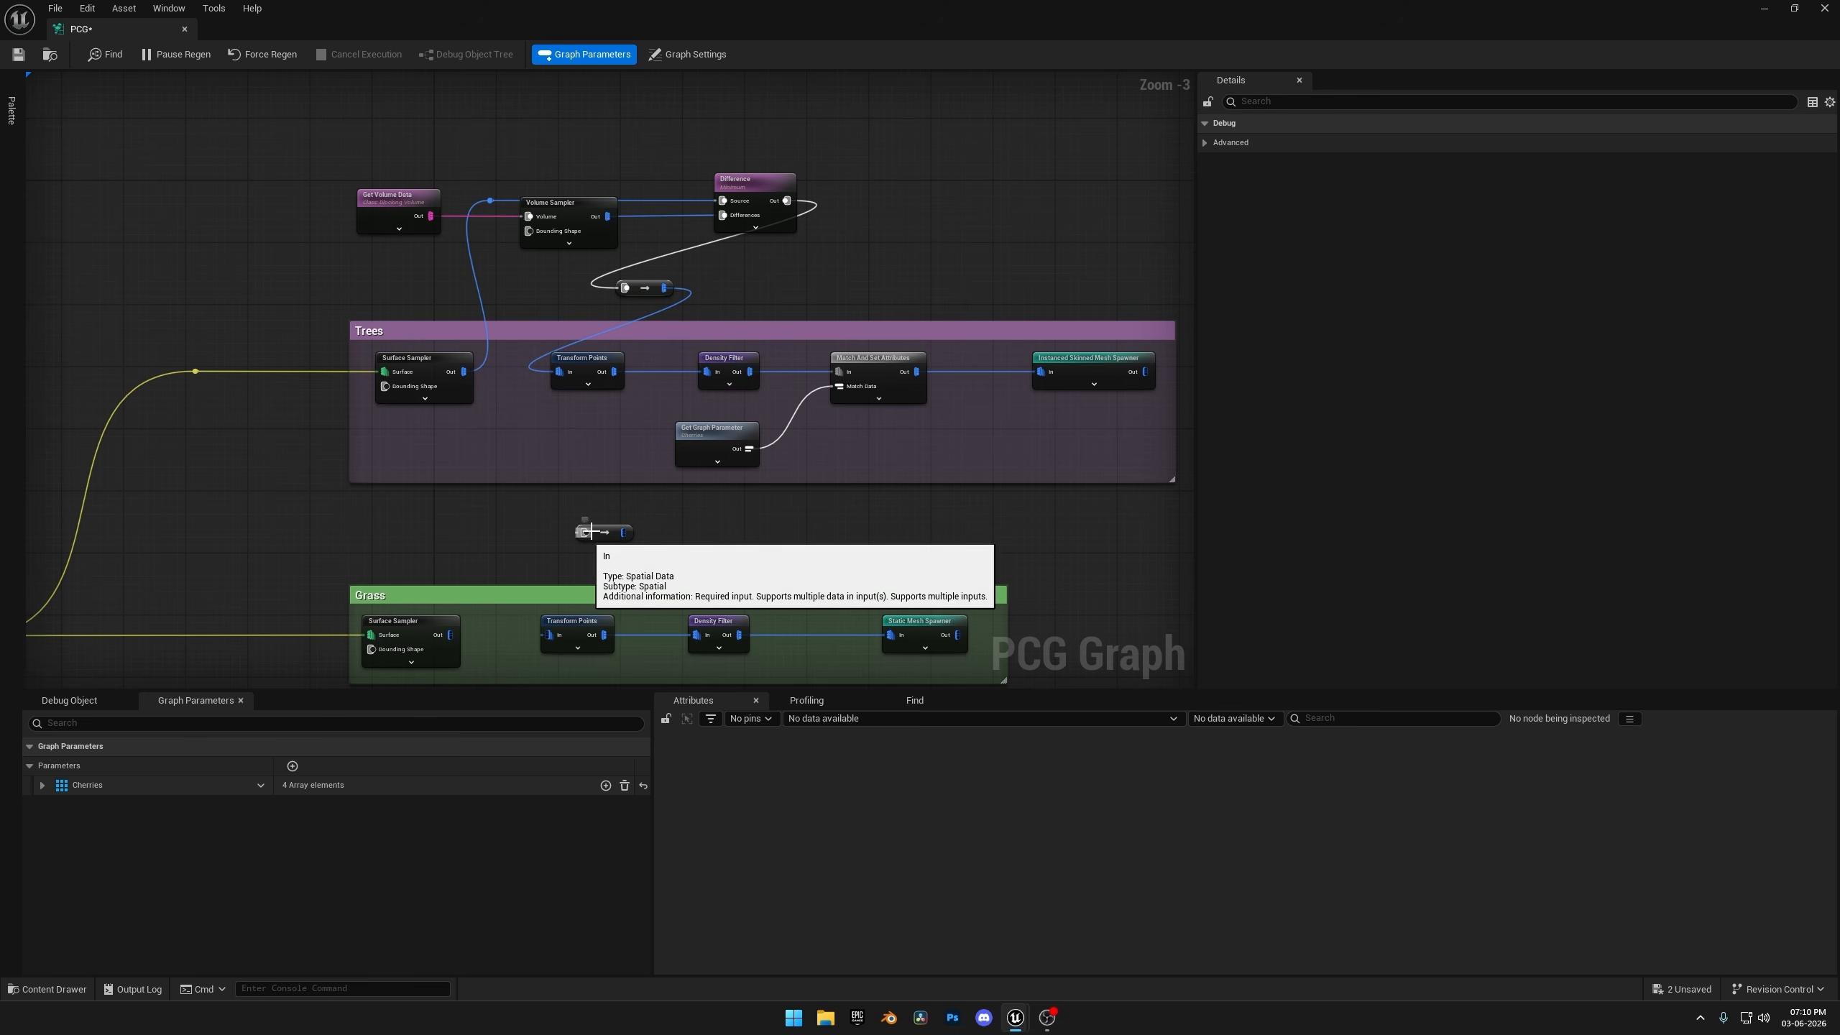
click(601, 534)
key(Delete)
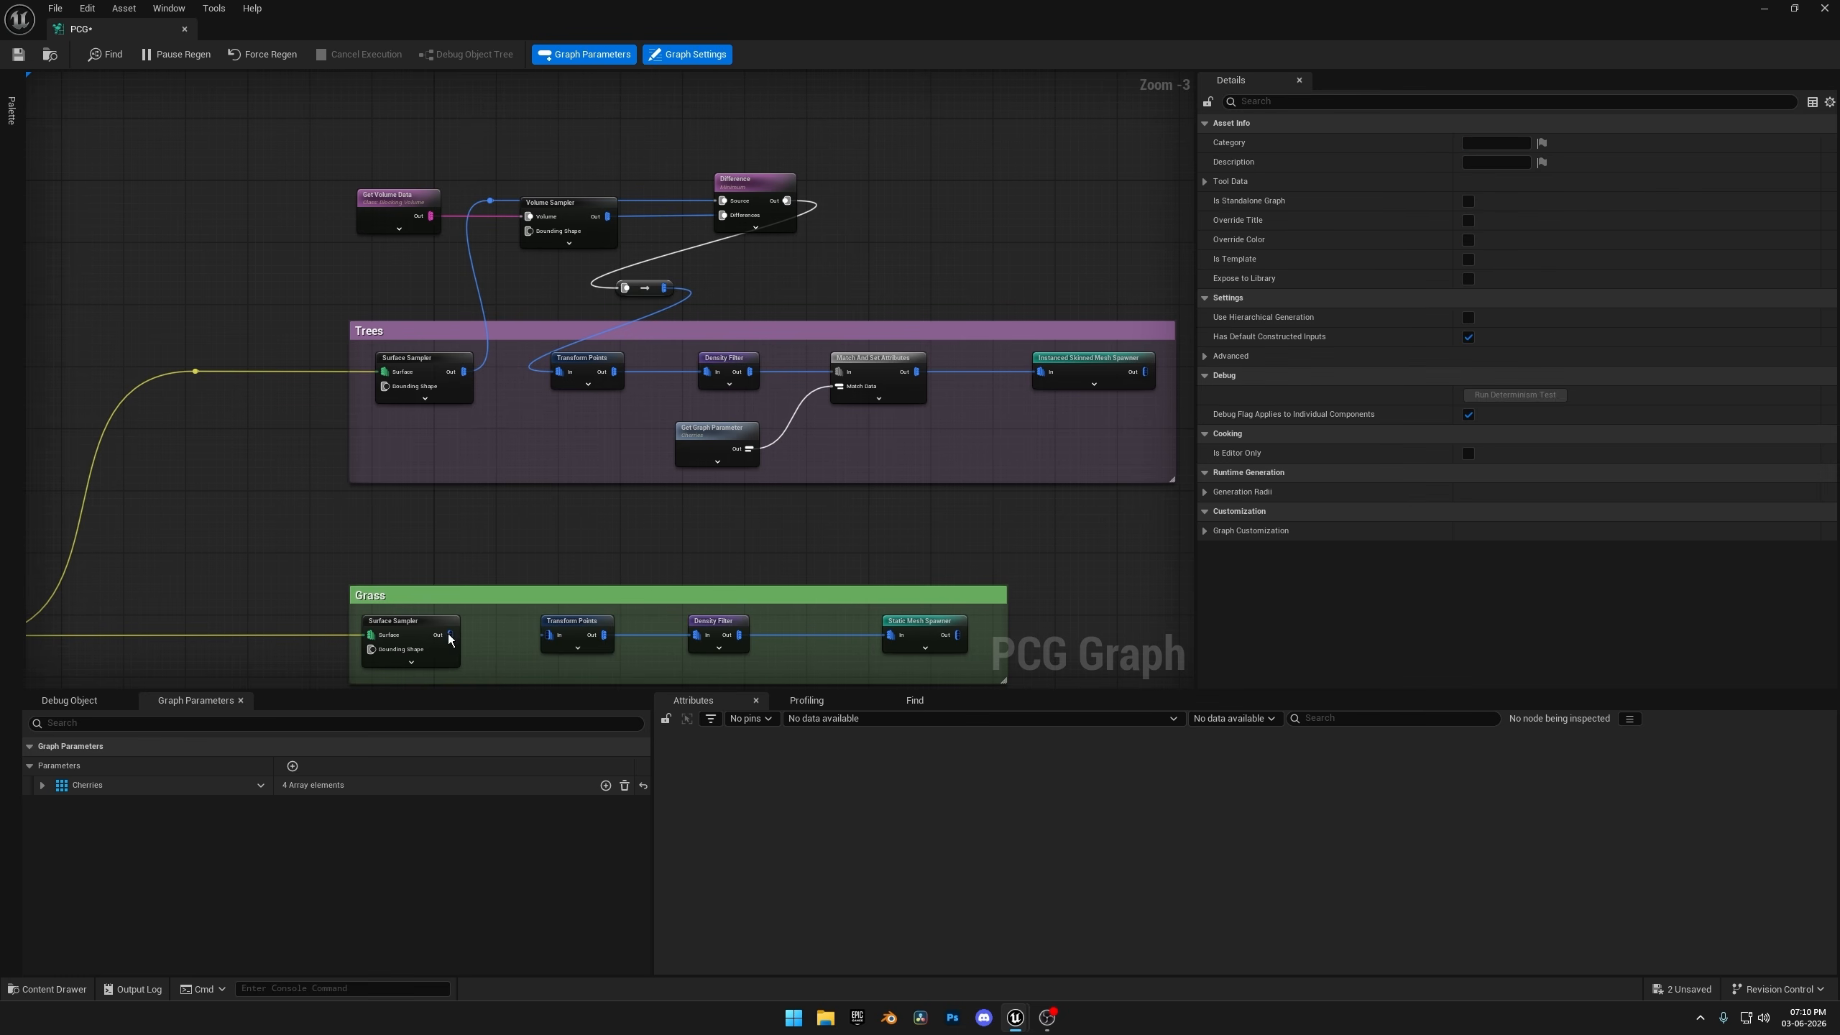
drag(449, 636, 546, 636)
Move the Get Volume Data, reroute, Volume Sampler and Difference nodes below the Trees group and reposition the conversion node.
right_drag(359, 271, 762, 216)
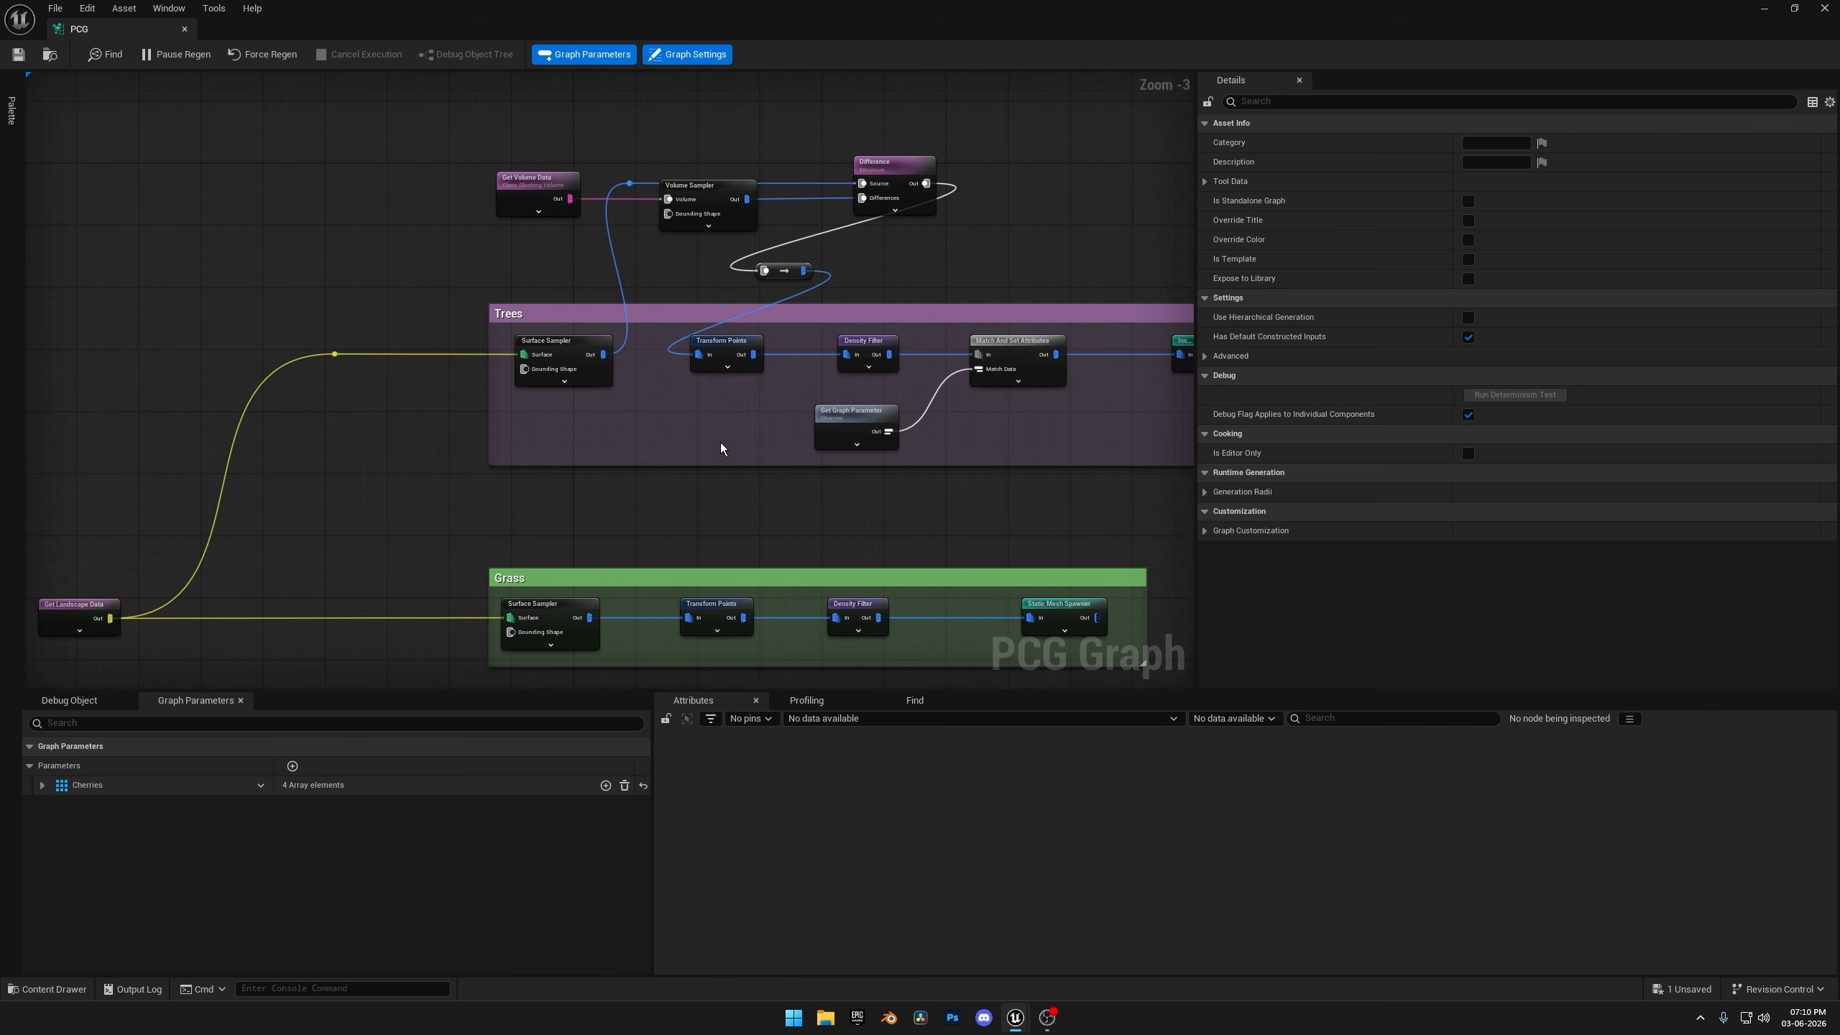
right_drag(720, 443, 544, 268)
scroll(513, 167, down, 3)
scroll(558, 418, up, 3)
drag(478, 281, 502, 601)
right_drag(509, 392, 456, 671)
drag(370, 118, 744, 491)
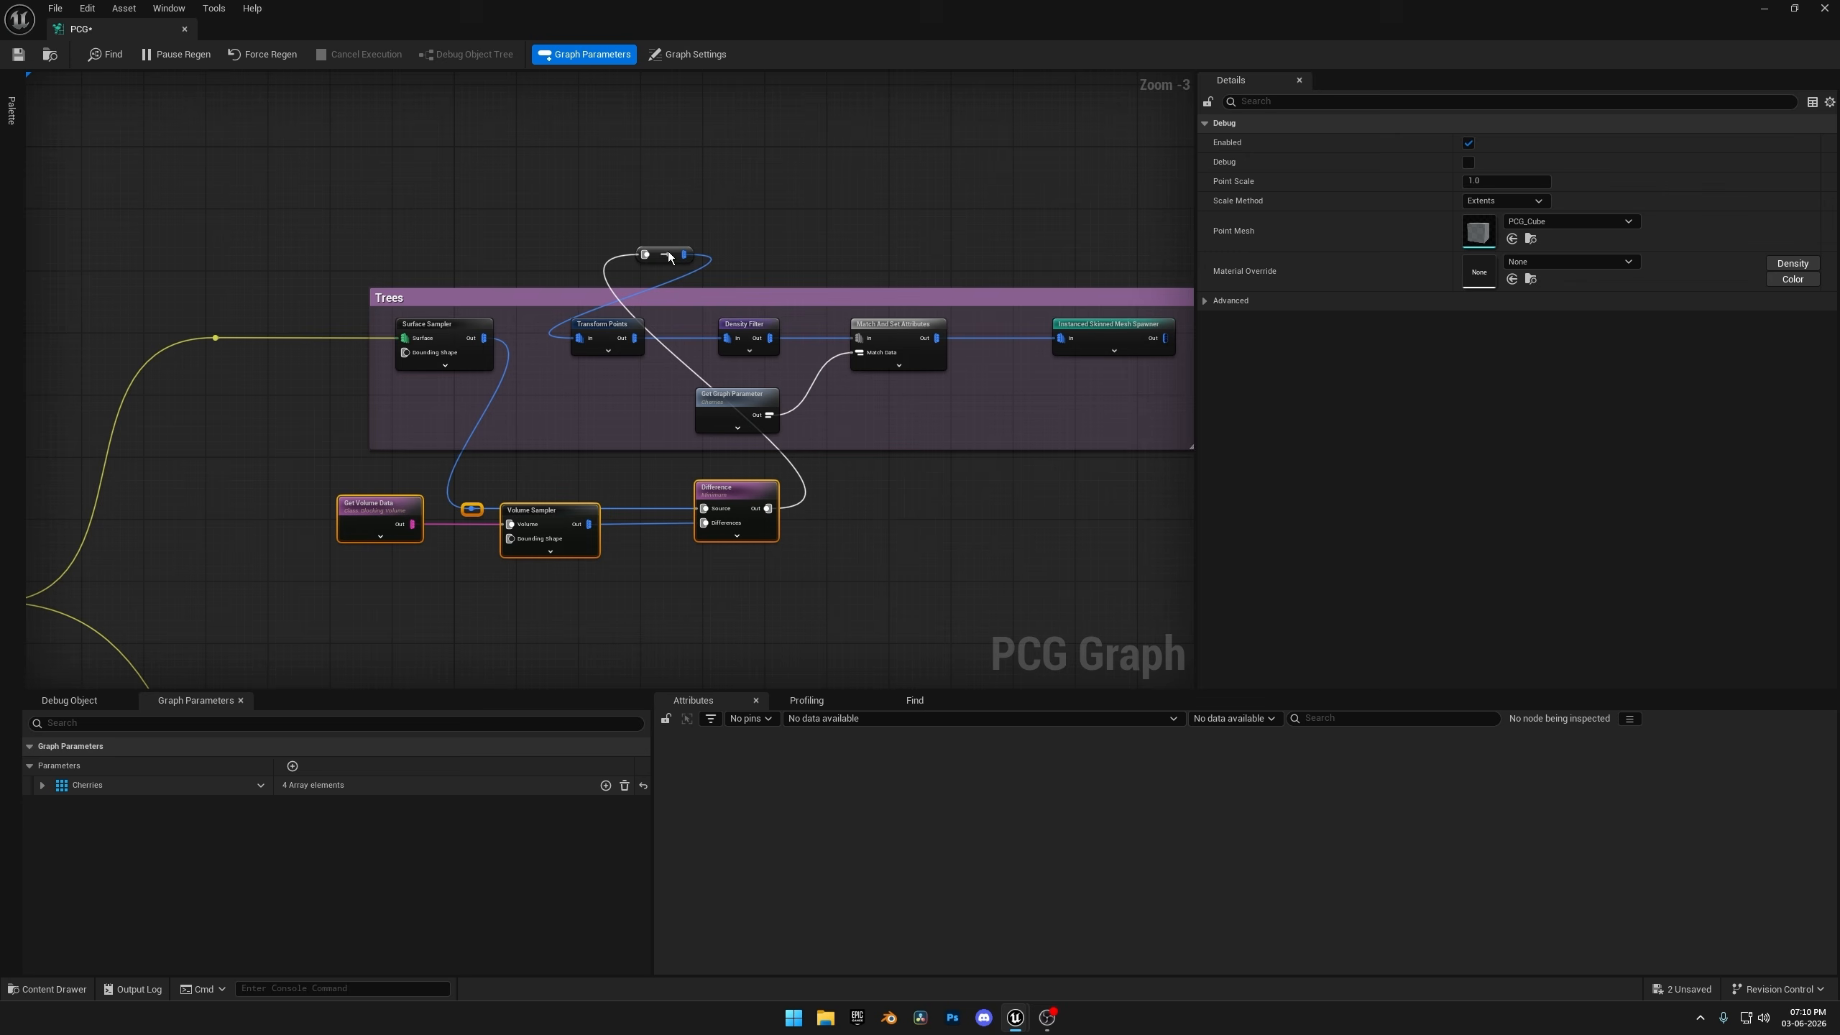
drag(670, 257, 618, 295)
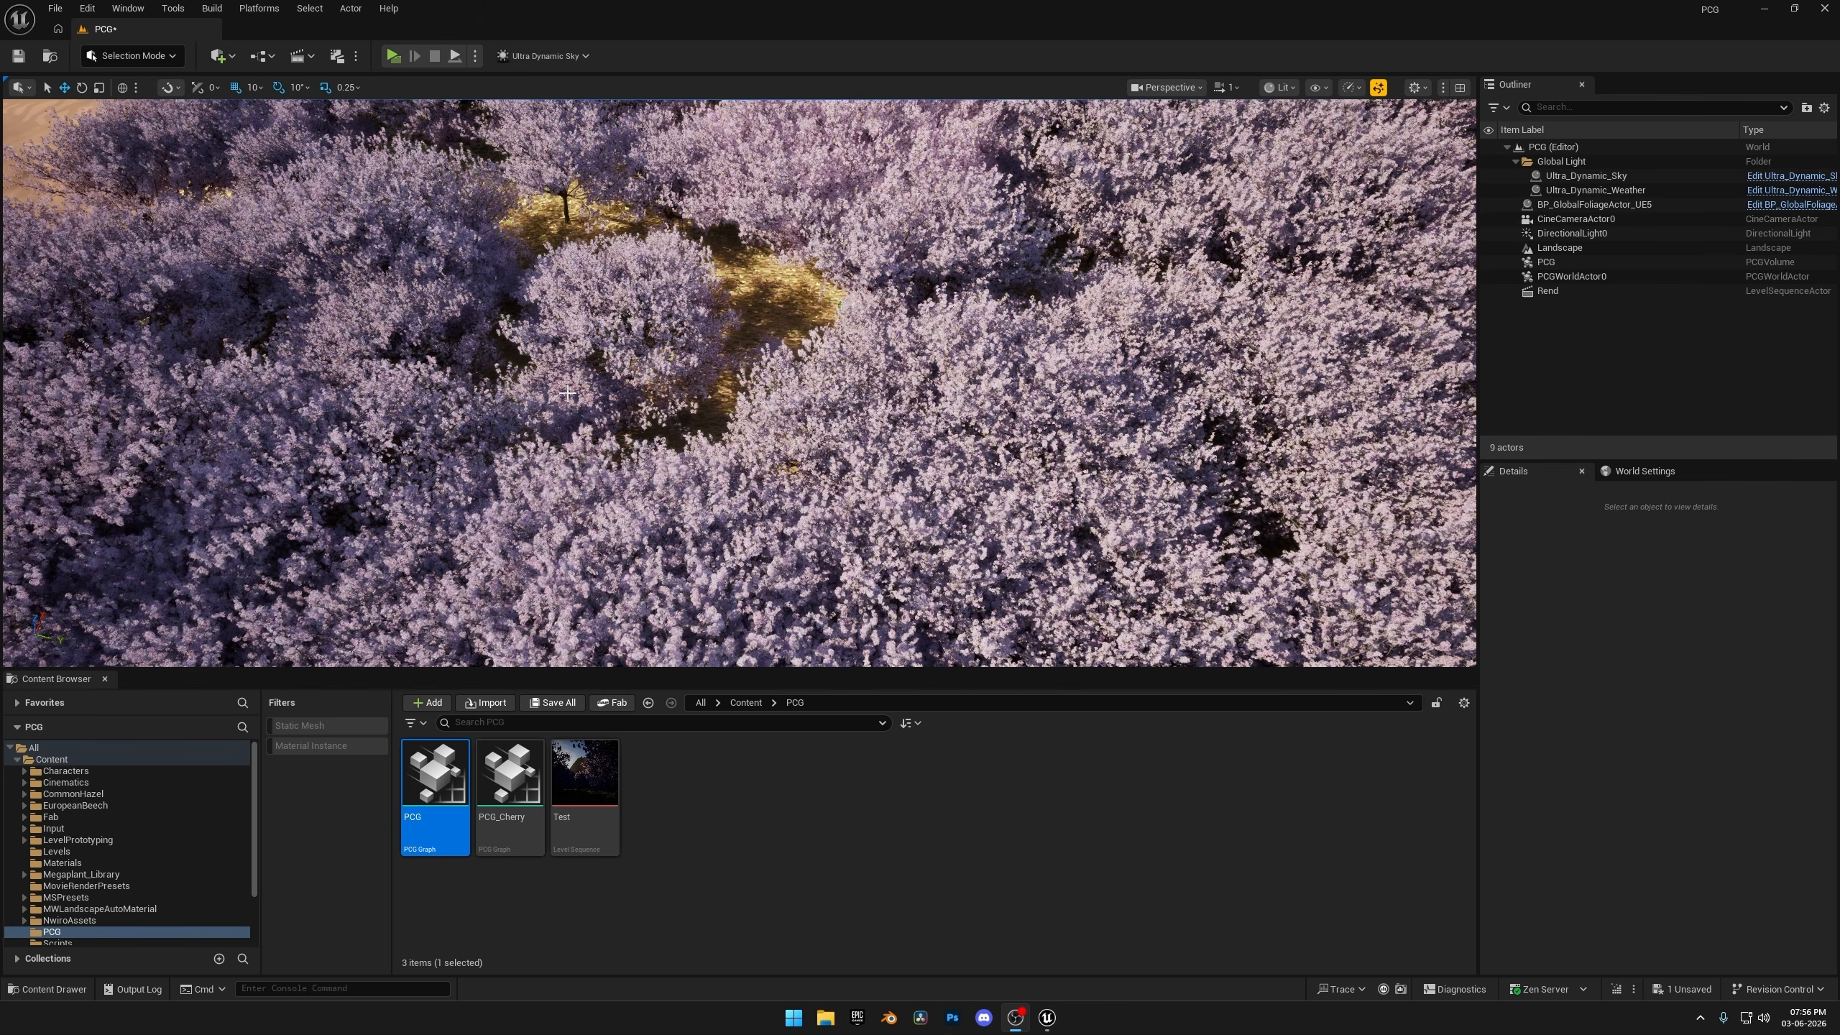
Switch the level editor from Selection Mode to Modeling Mode.
right_drag(556, 421, 517, 313)
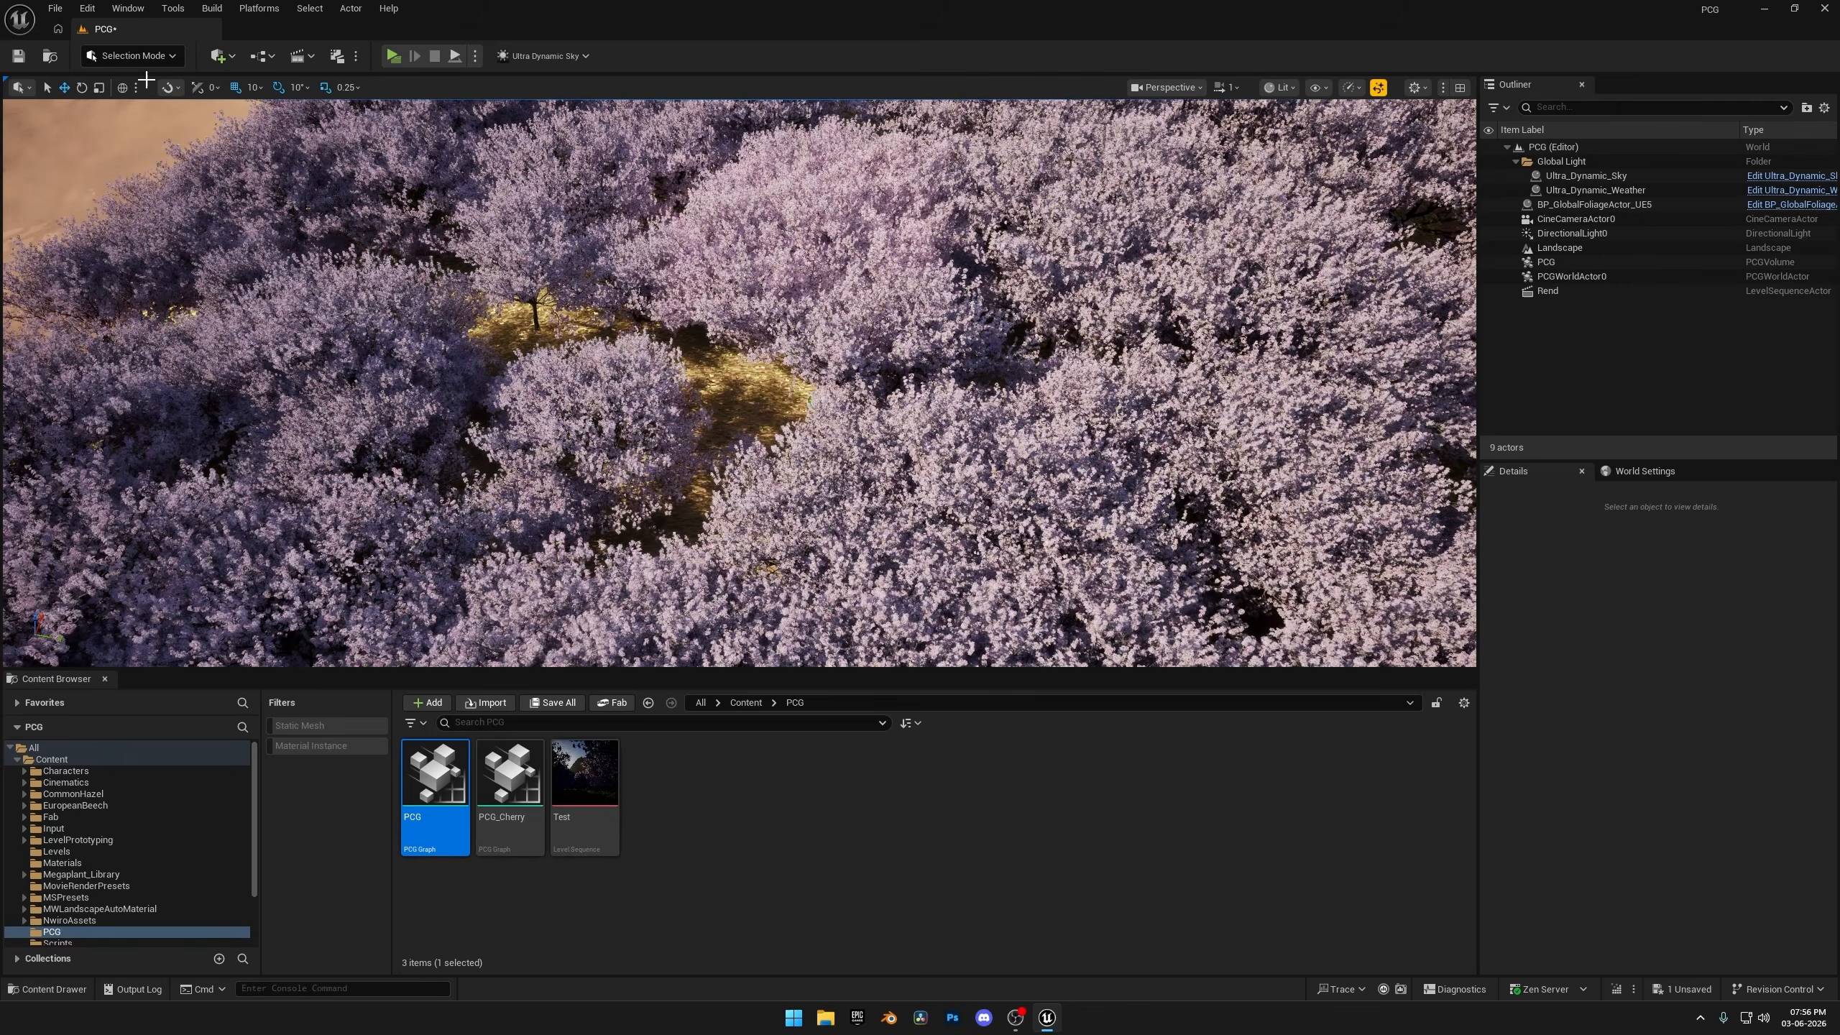
click(137, 53)
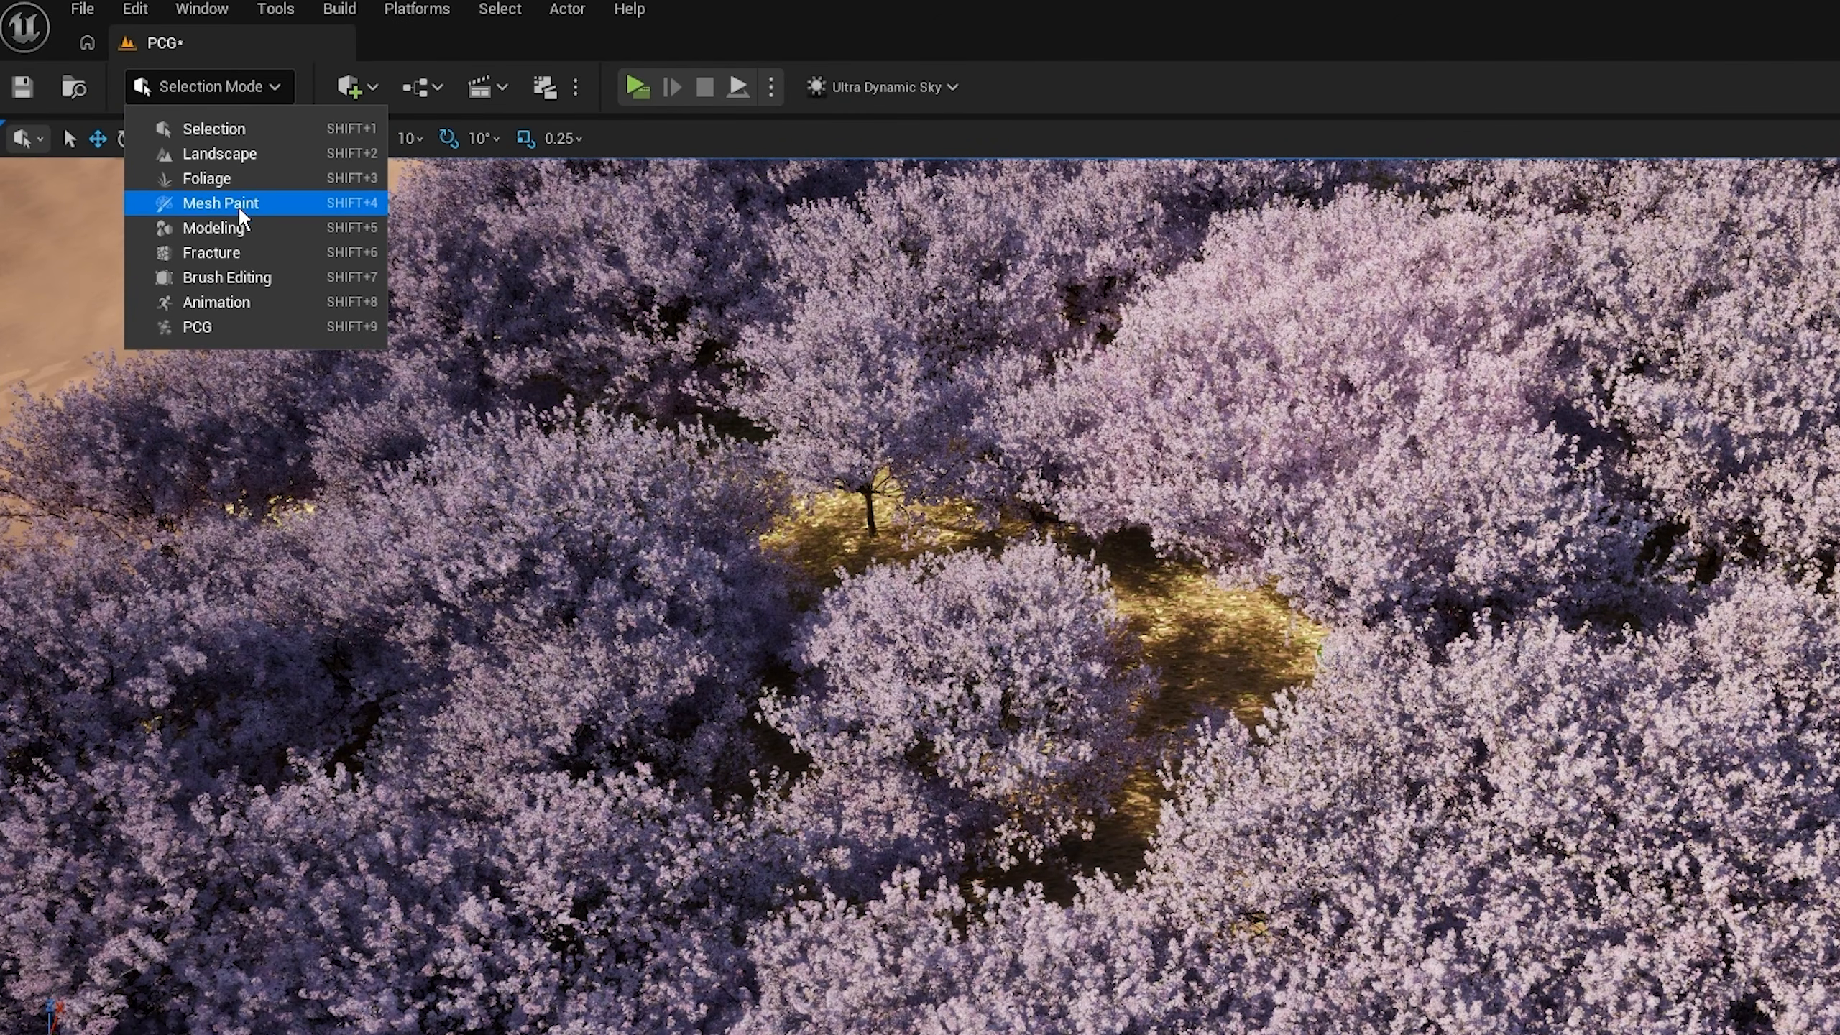
click(233, 227)
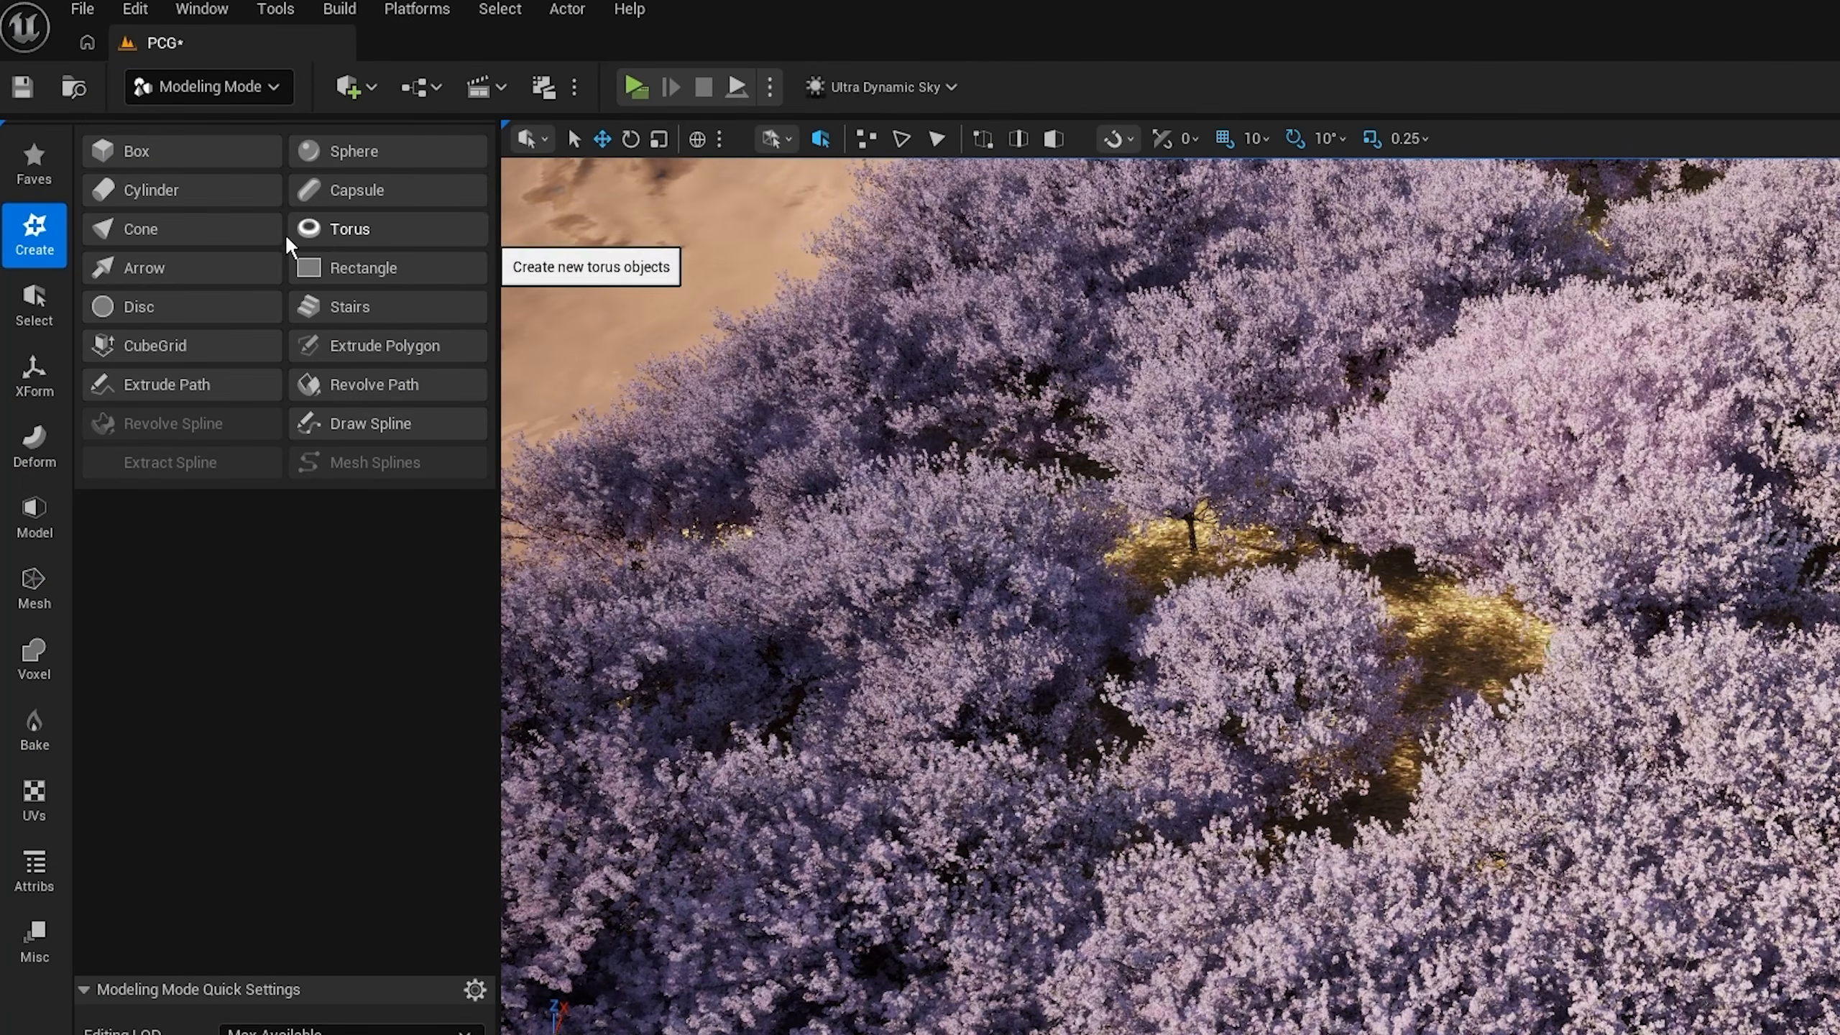
Hide the PCG volume and draw a curved, open spline with several points across the bare terrain, creating it as an empty actor.
click(334, 420)
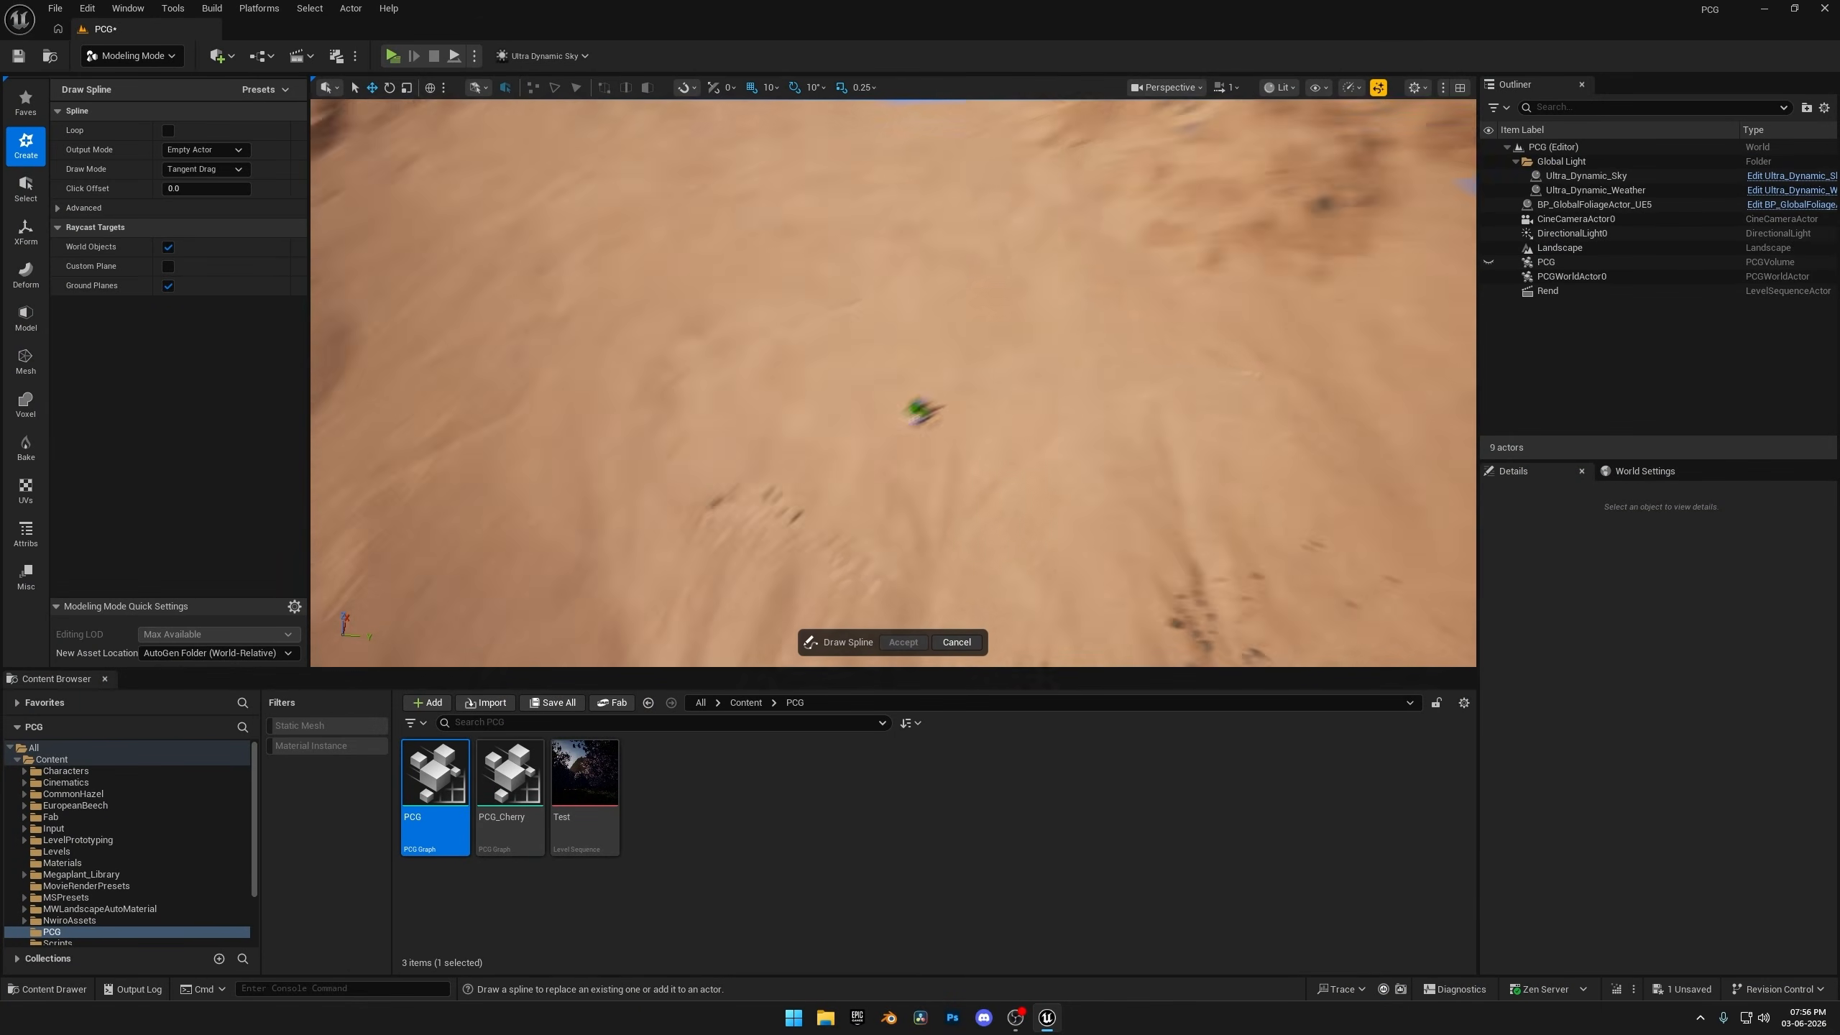
right_drag(724, 356, 558, 338)
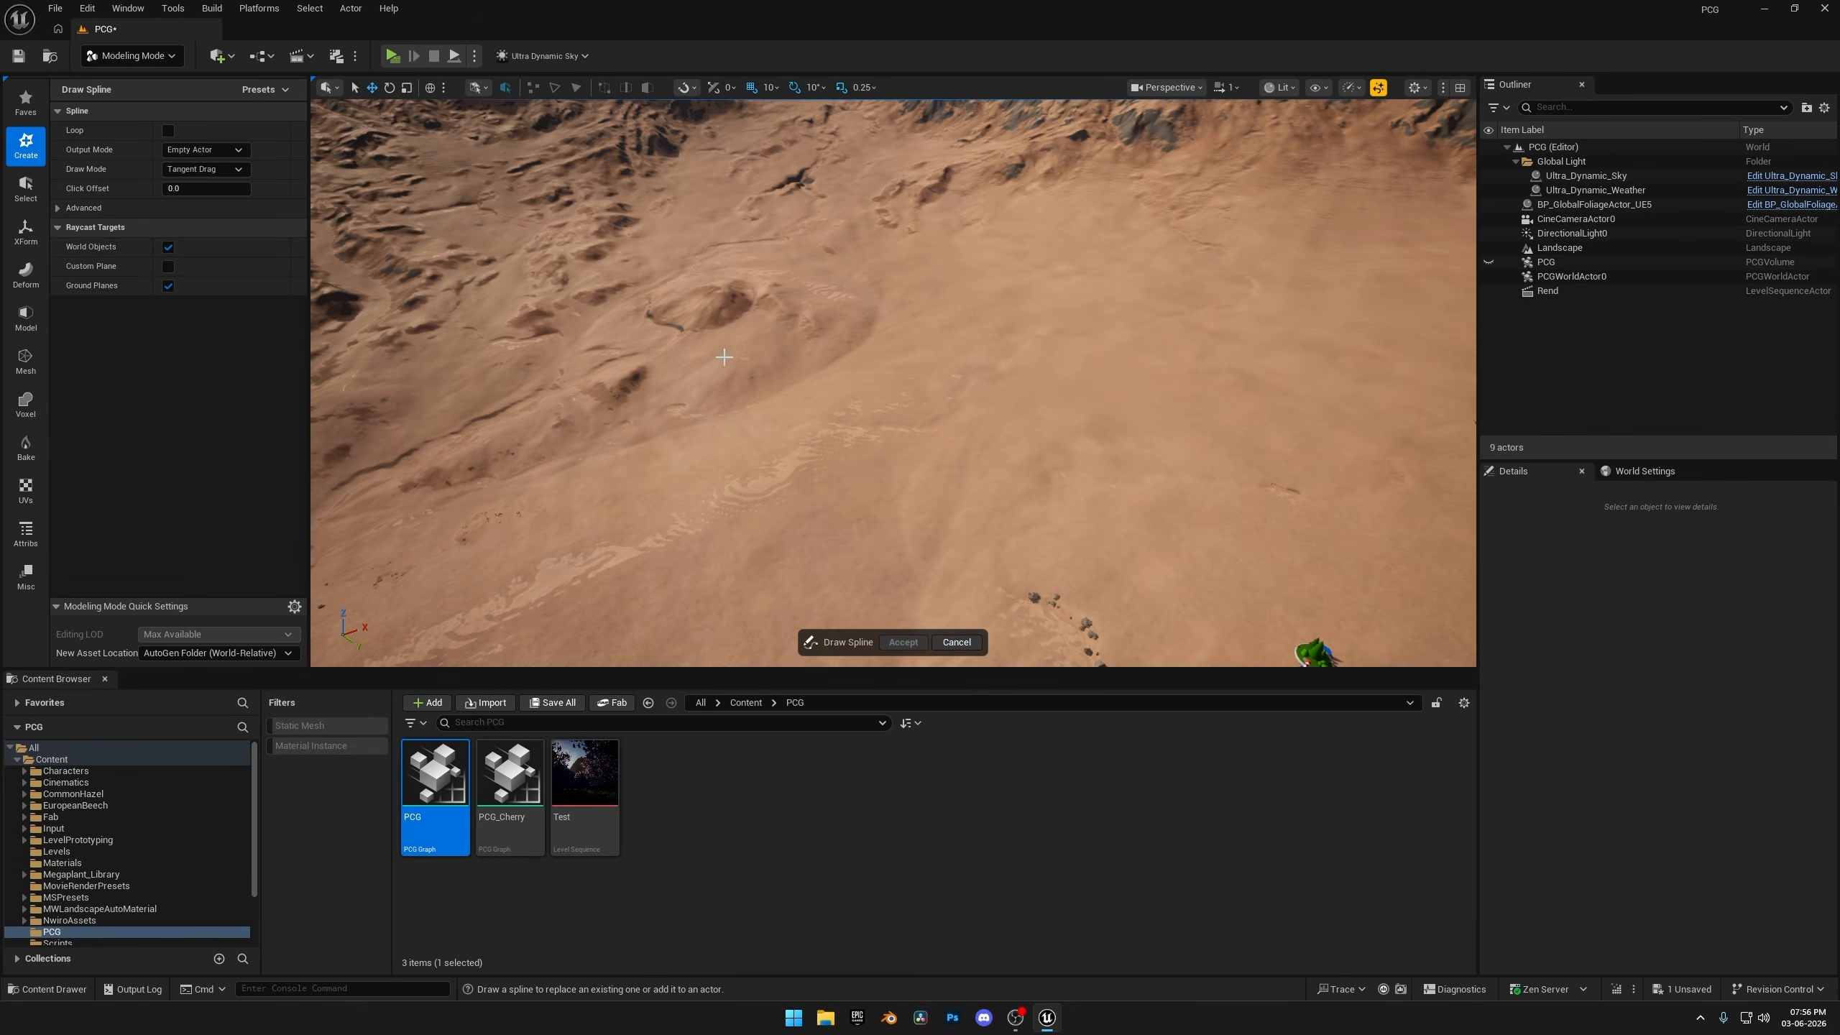
drag(1033, 438, 1043, 461)
right_drag(1121, 457, 1268, 457)
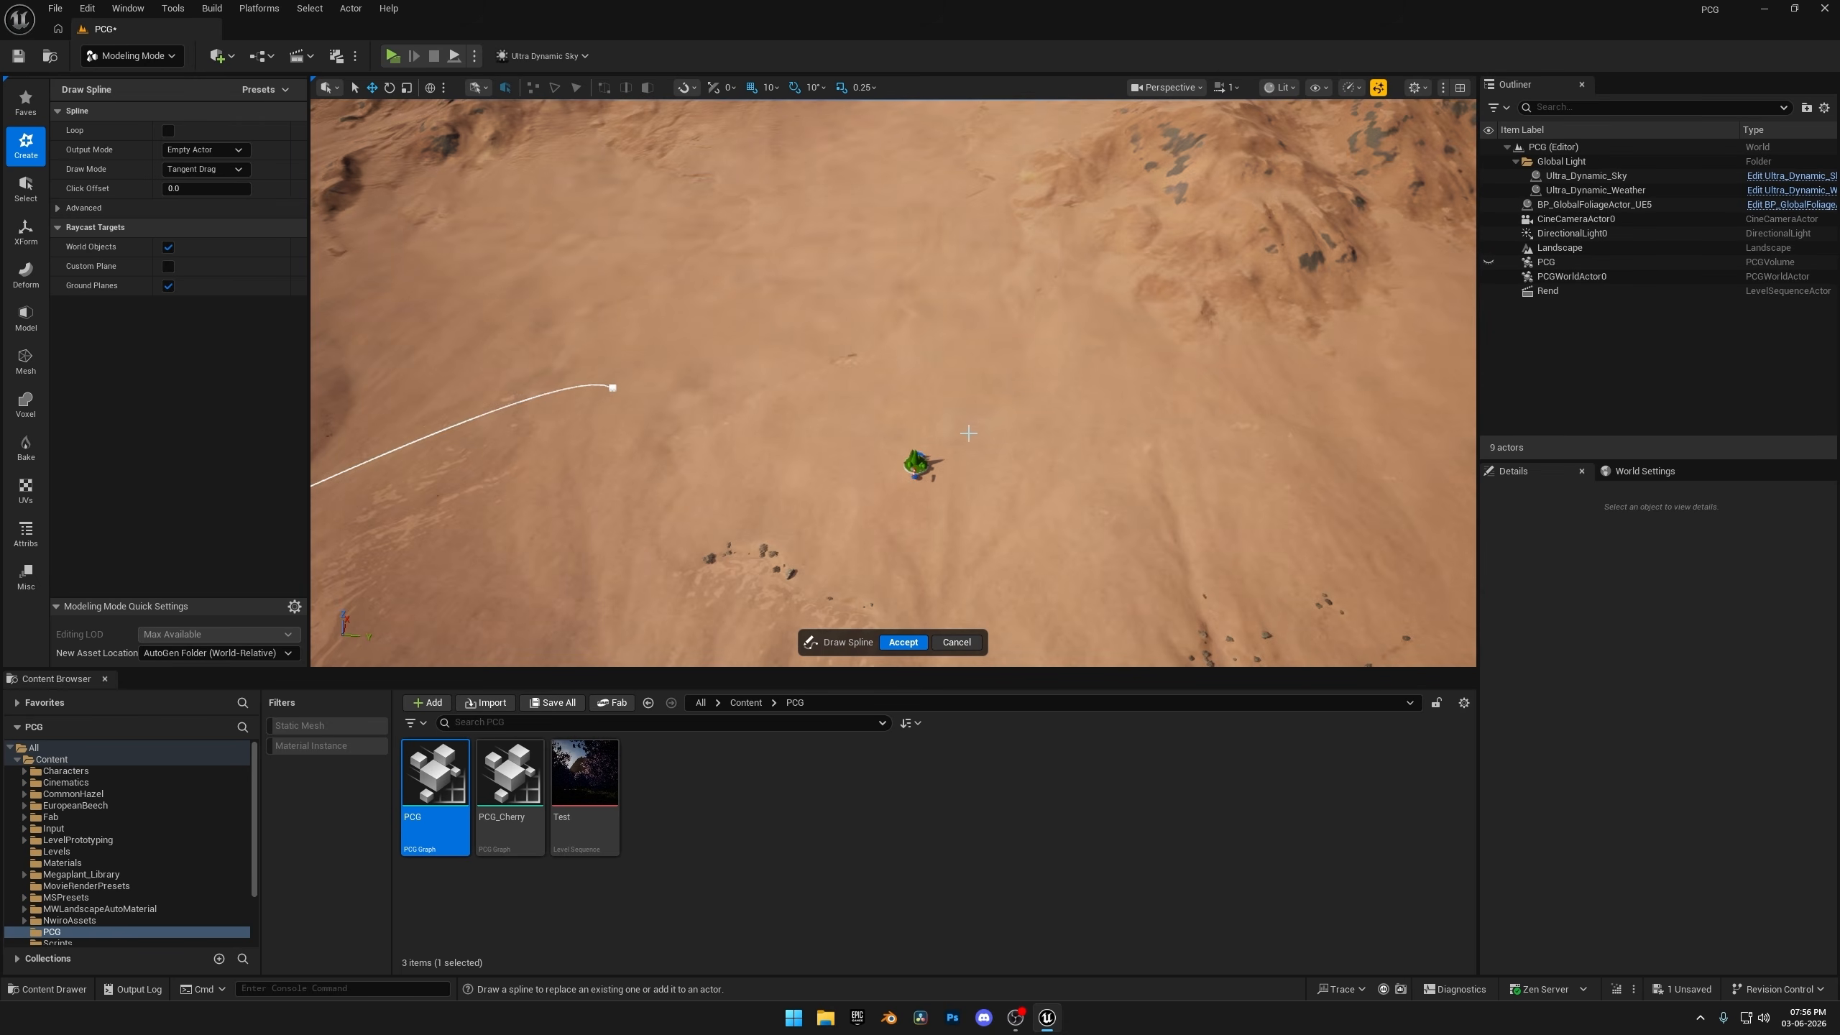
drag(974, 430, 1080, 425)
drag(1331, 381, 1514, 439)
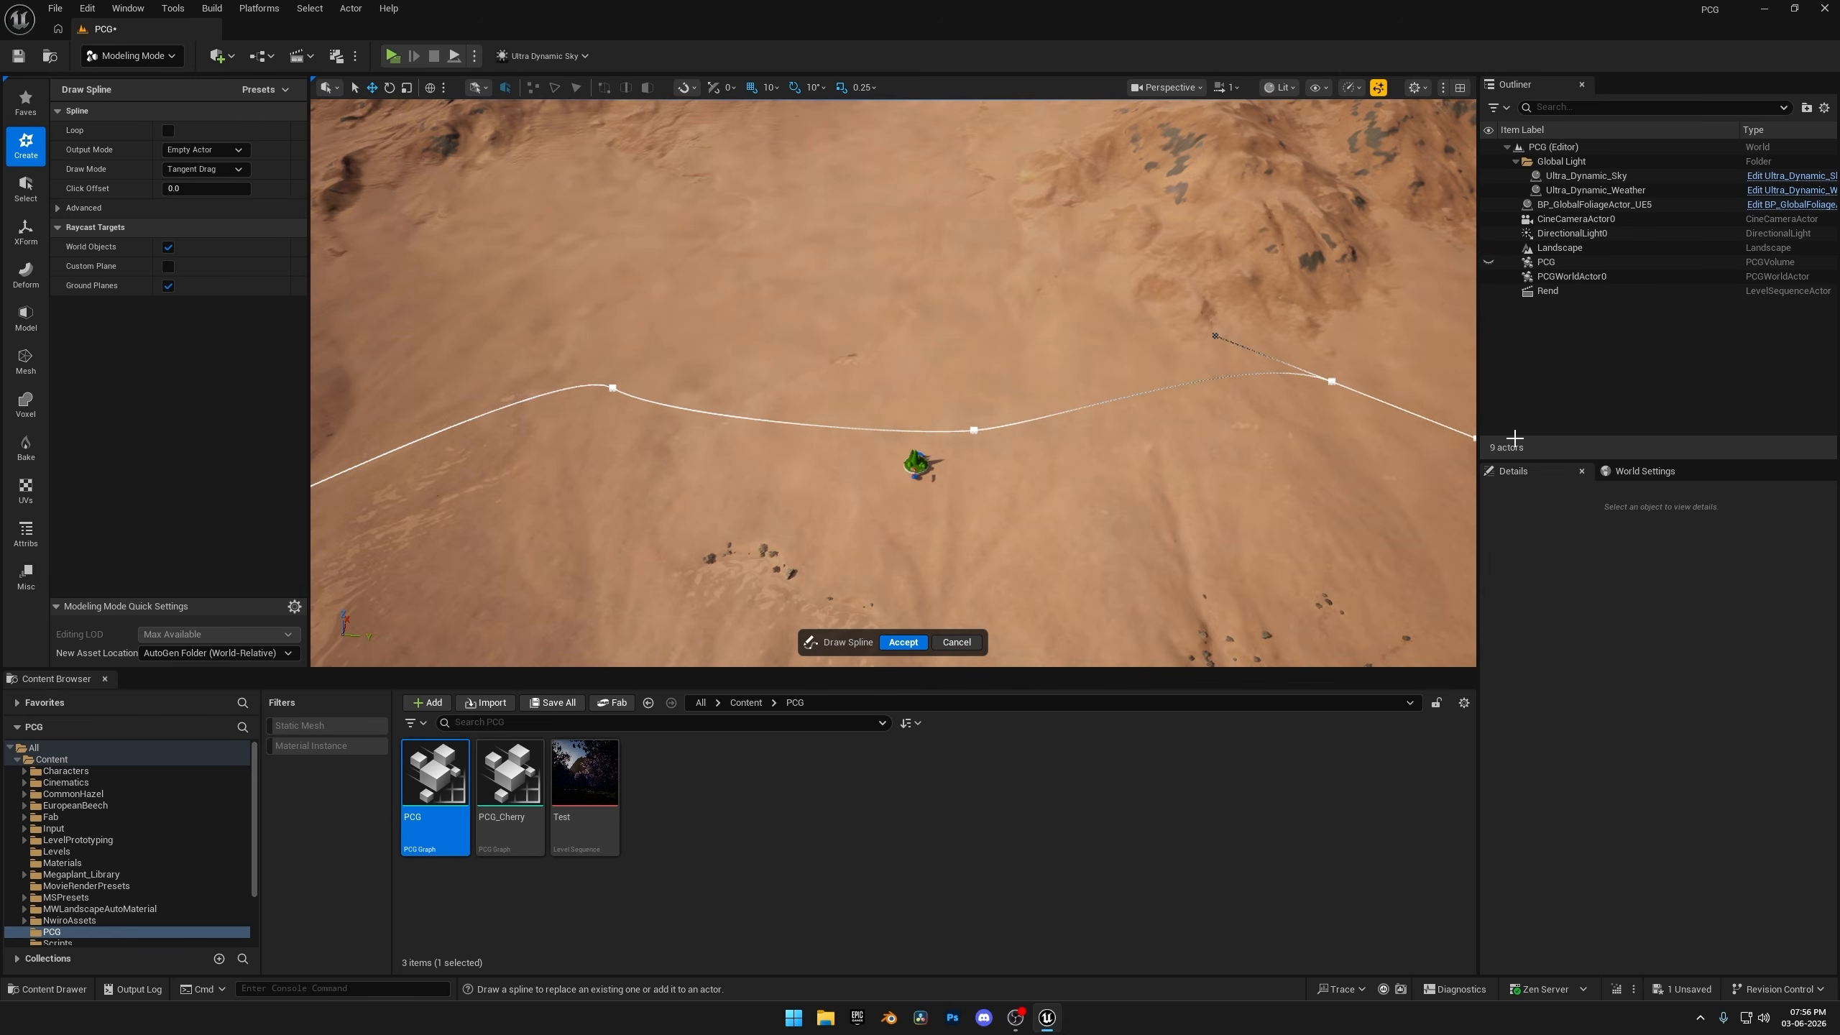
click(904, 642)
Switch to Selection Mode and add the actor tag Pathway to the spline actor.
click(130, 56)
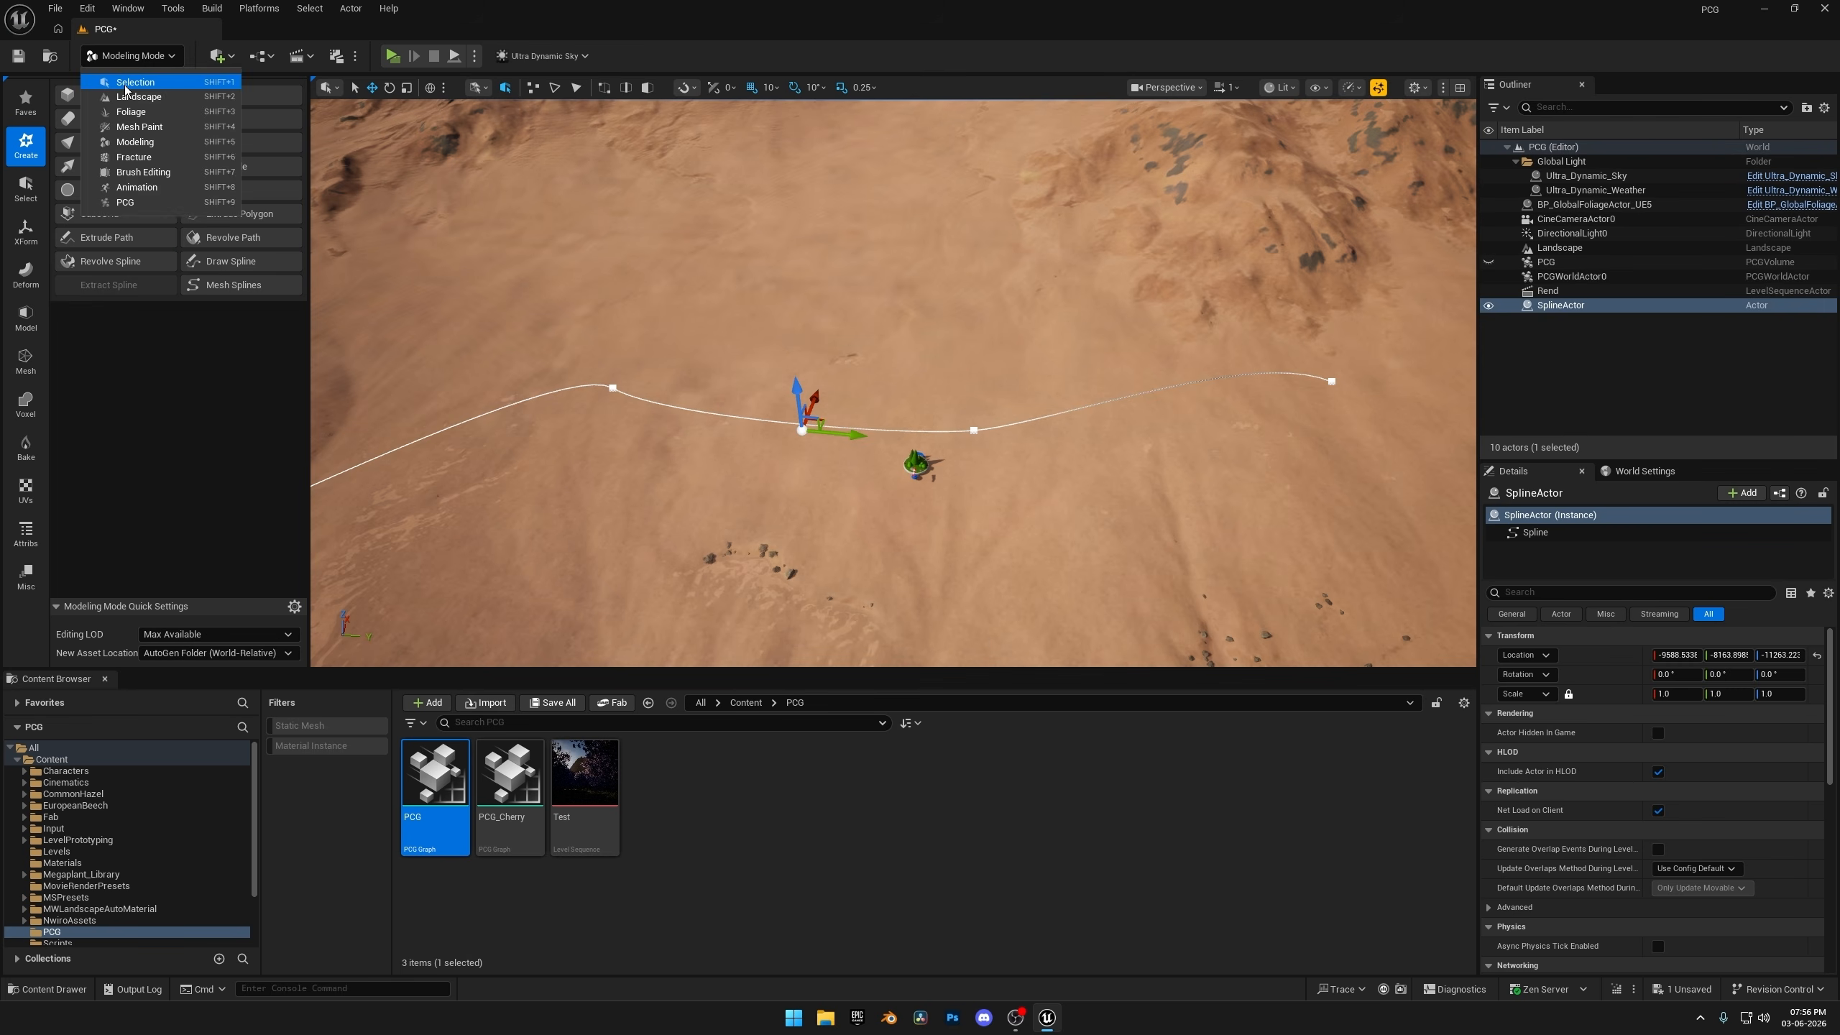
click(126, 83)
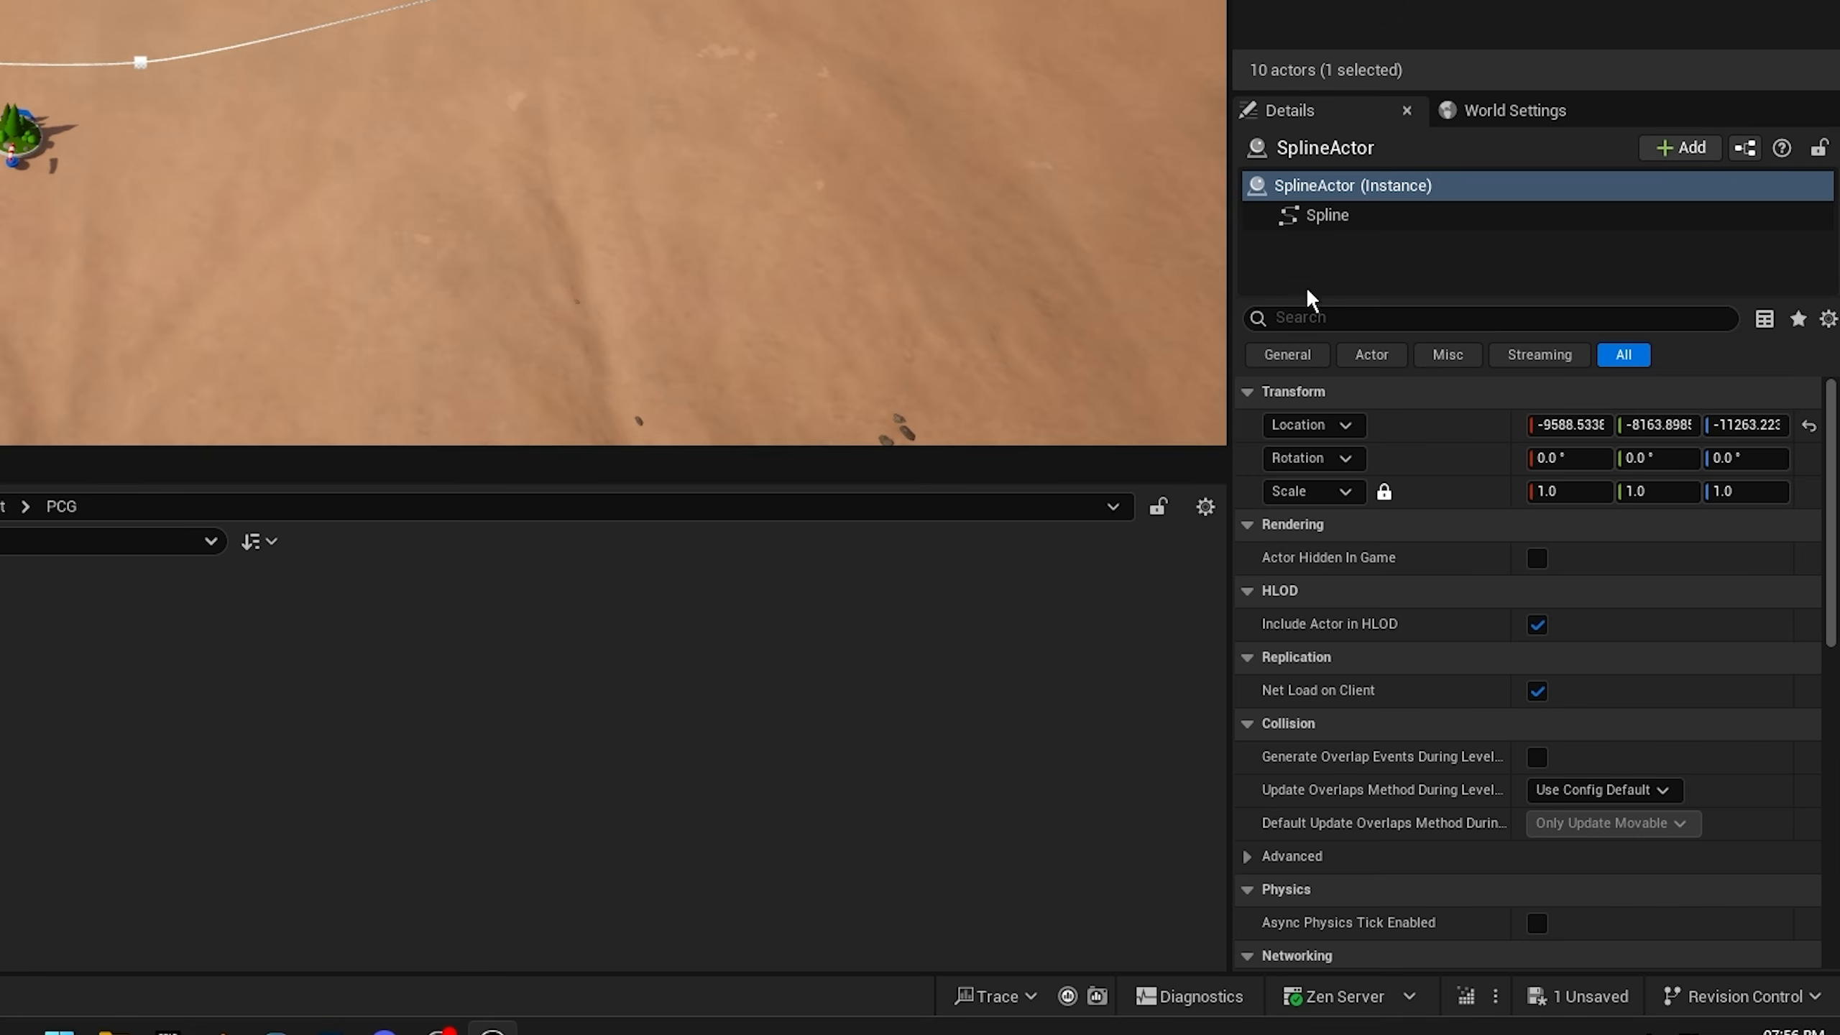
click(1535, 593)
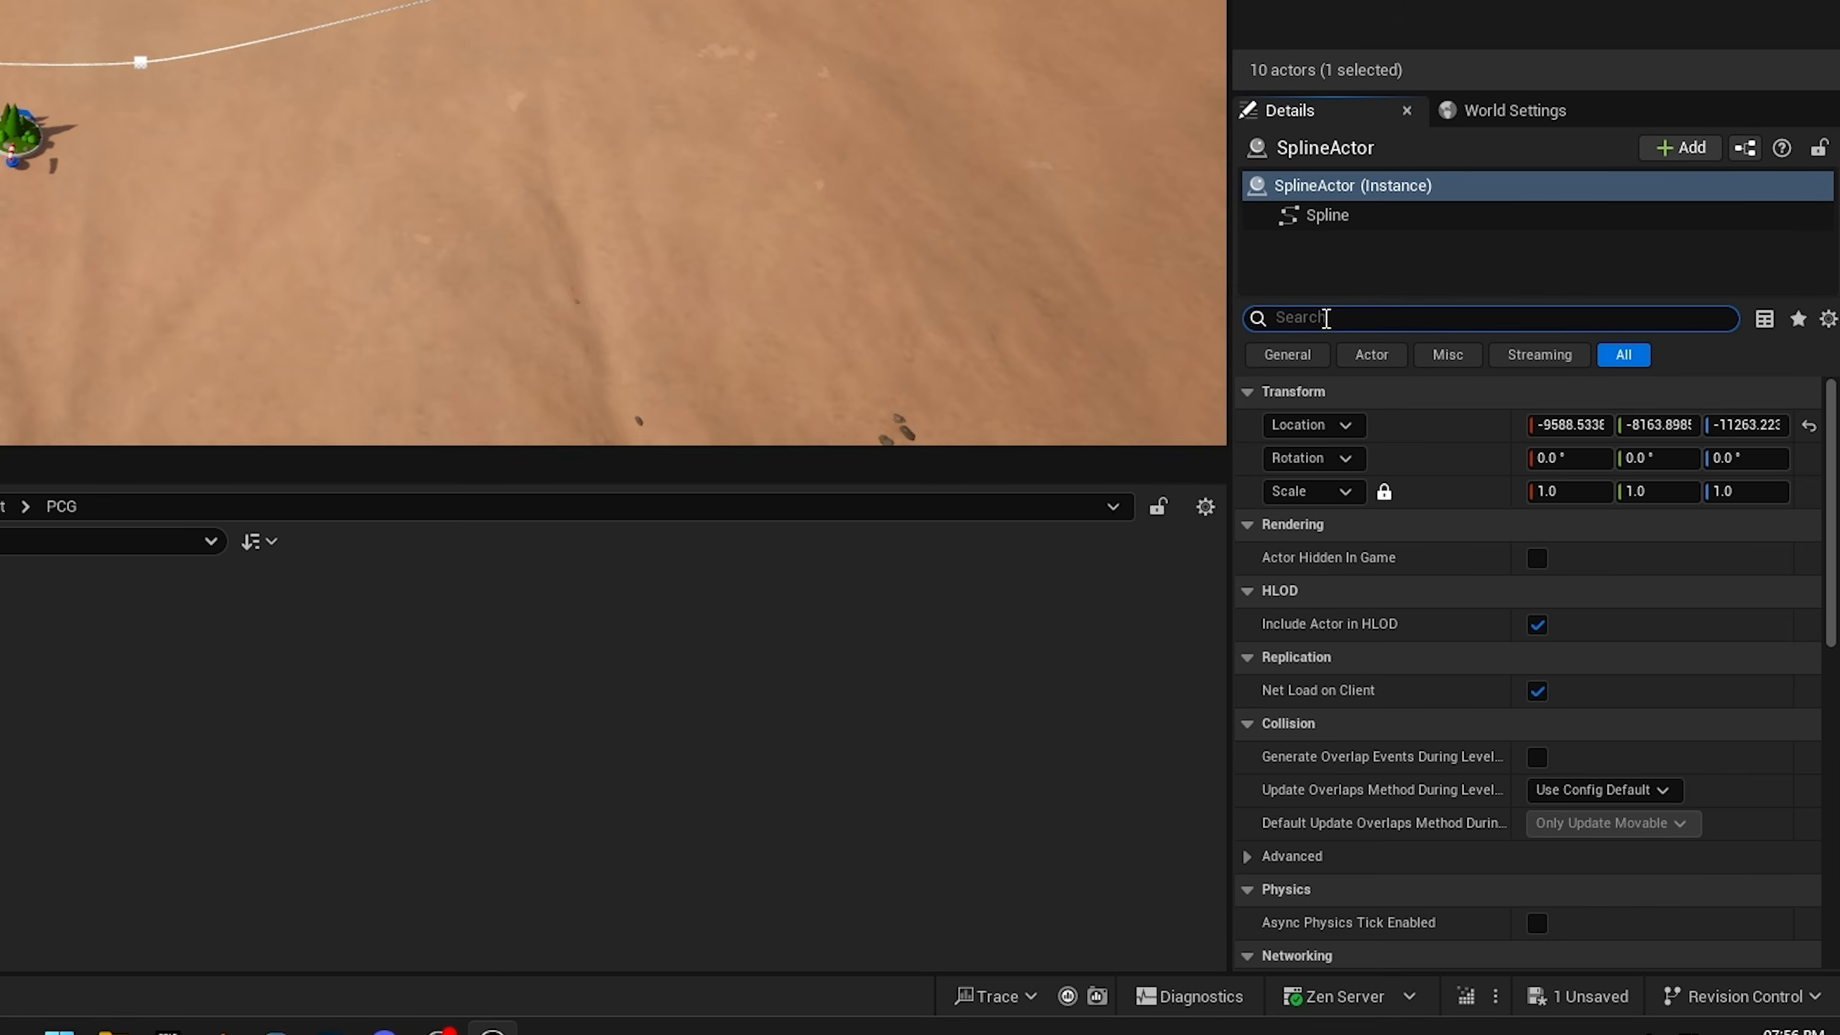
text(tag)
click(1697, 458)
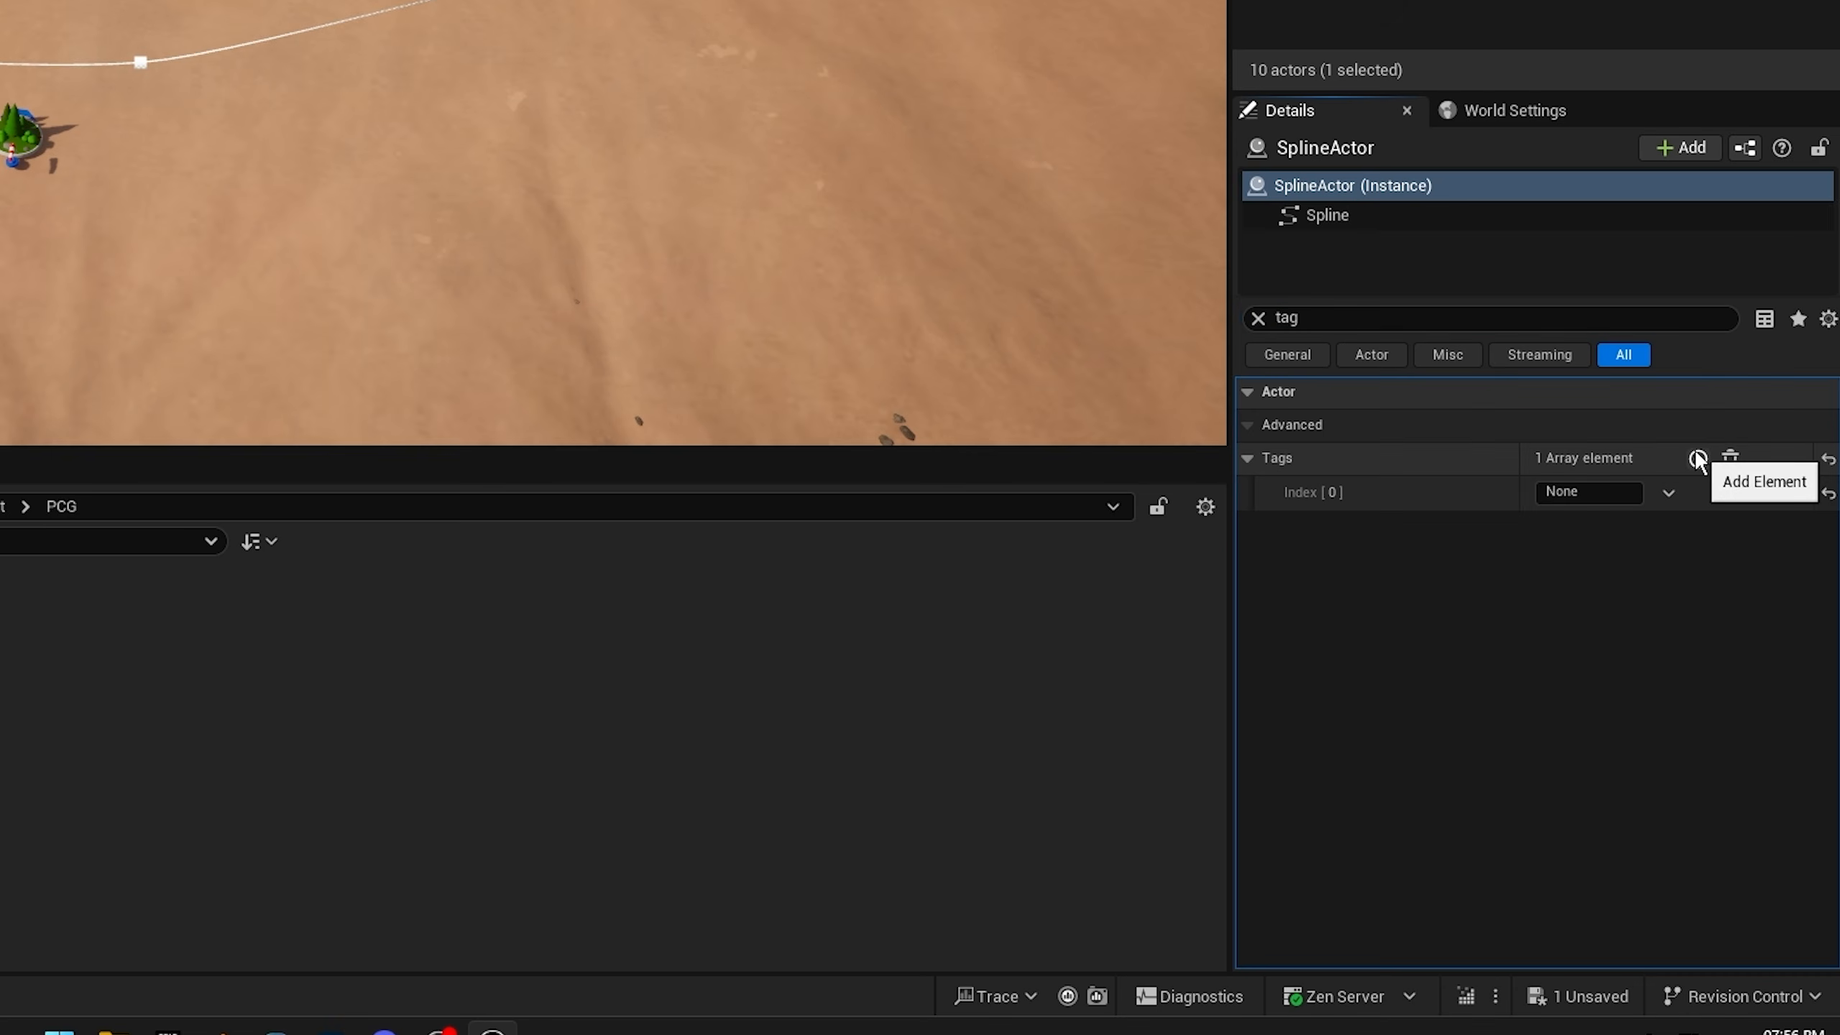
click(1617, 492)
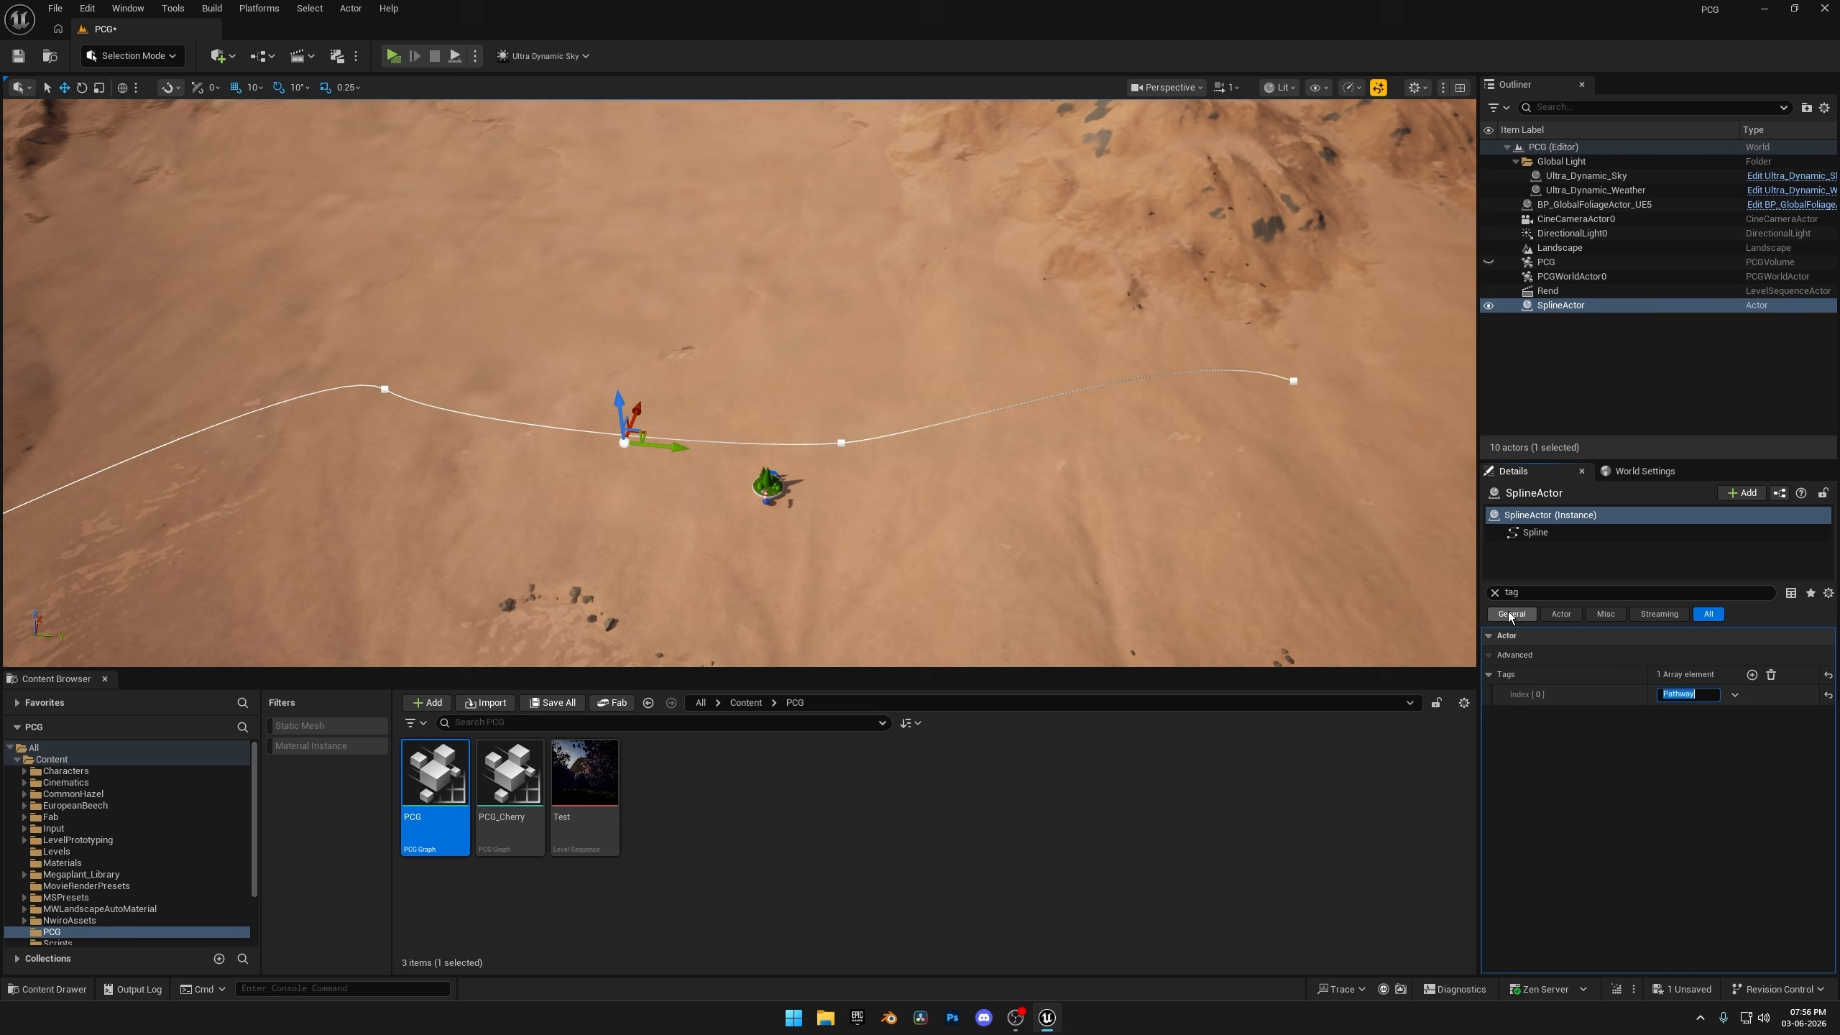
click(1259, 319)
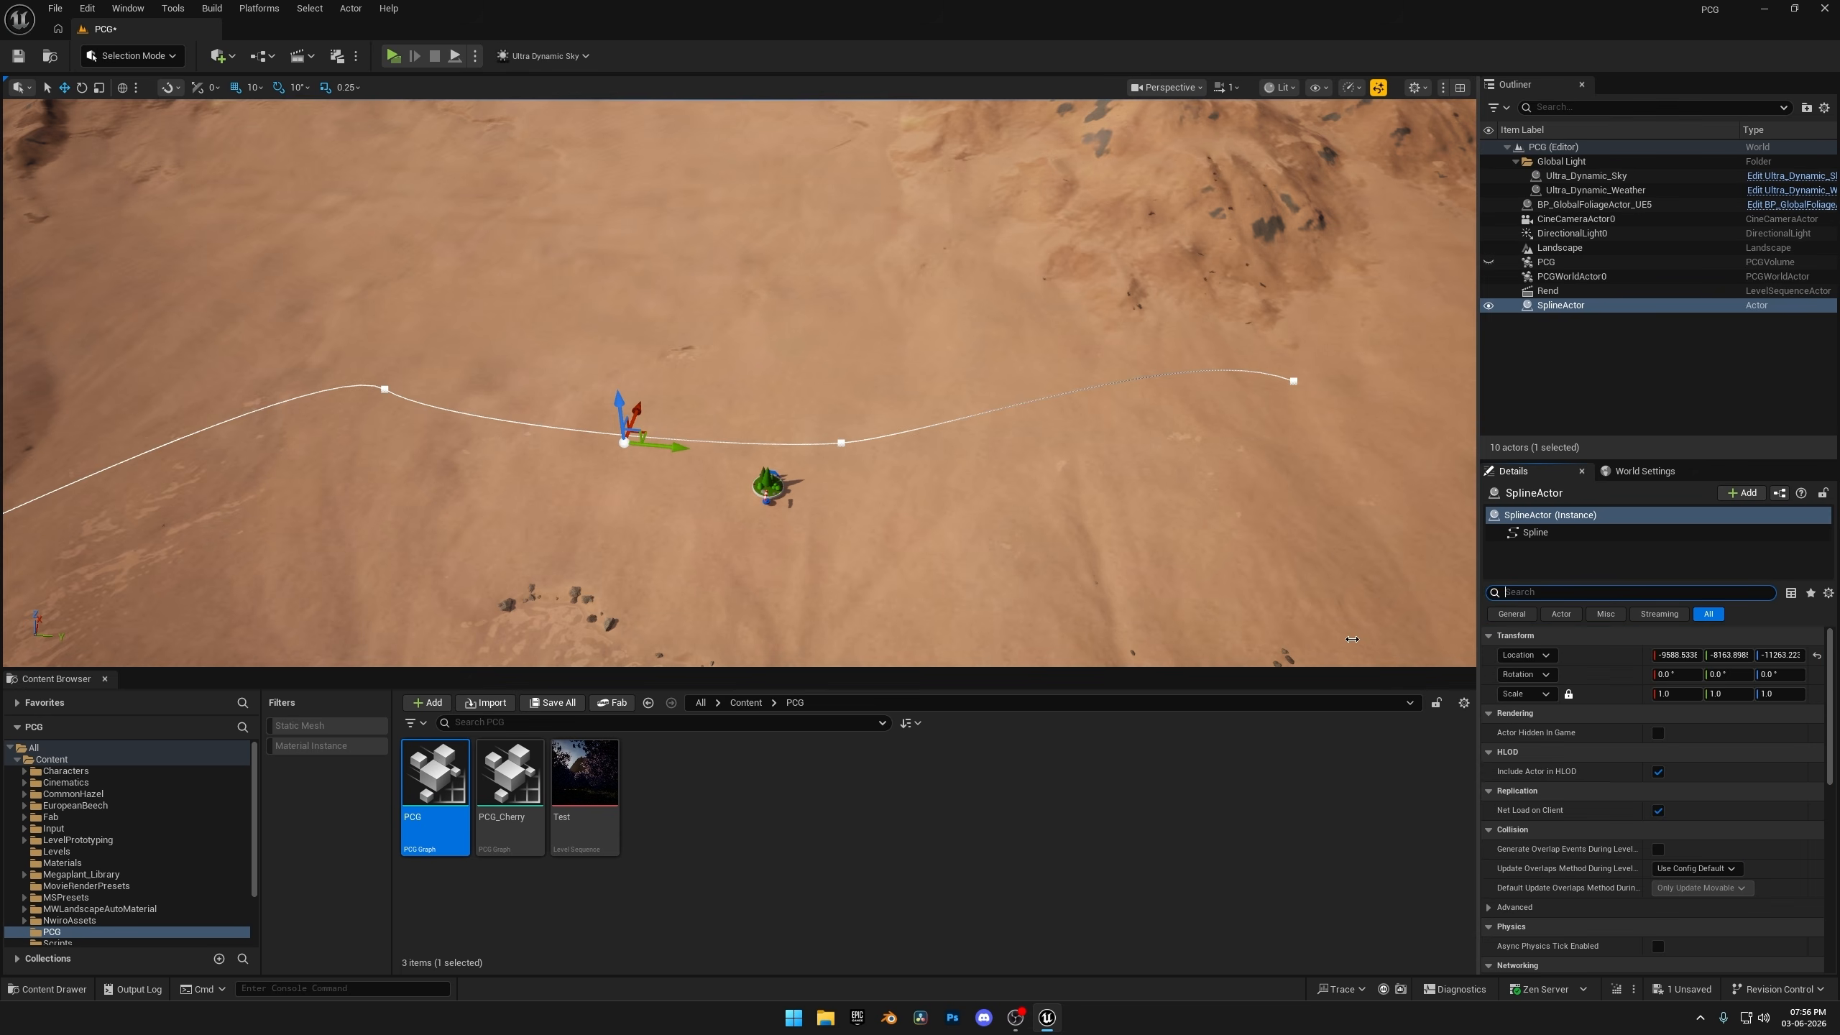
Open the PCG graph and move the Grass comment group further down to leave room below the Trees group.
double_click(513, 797)
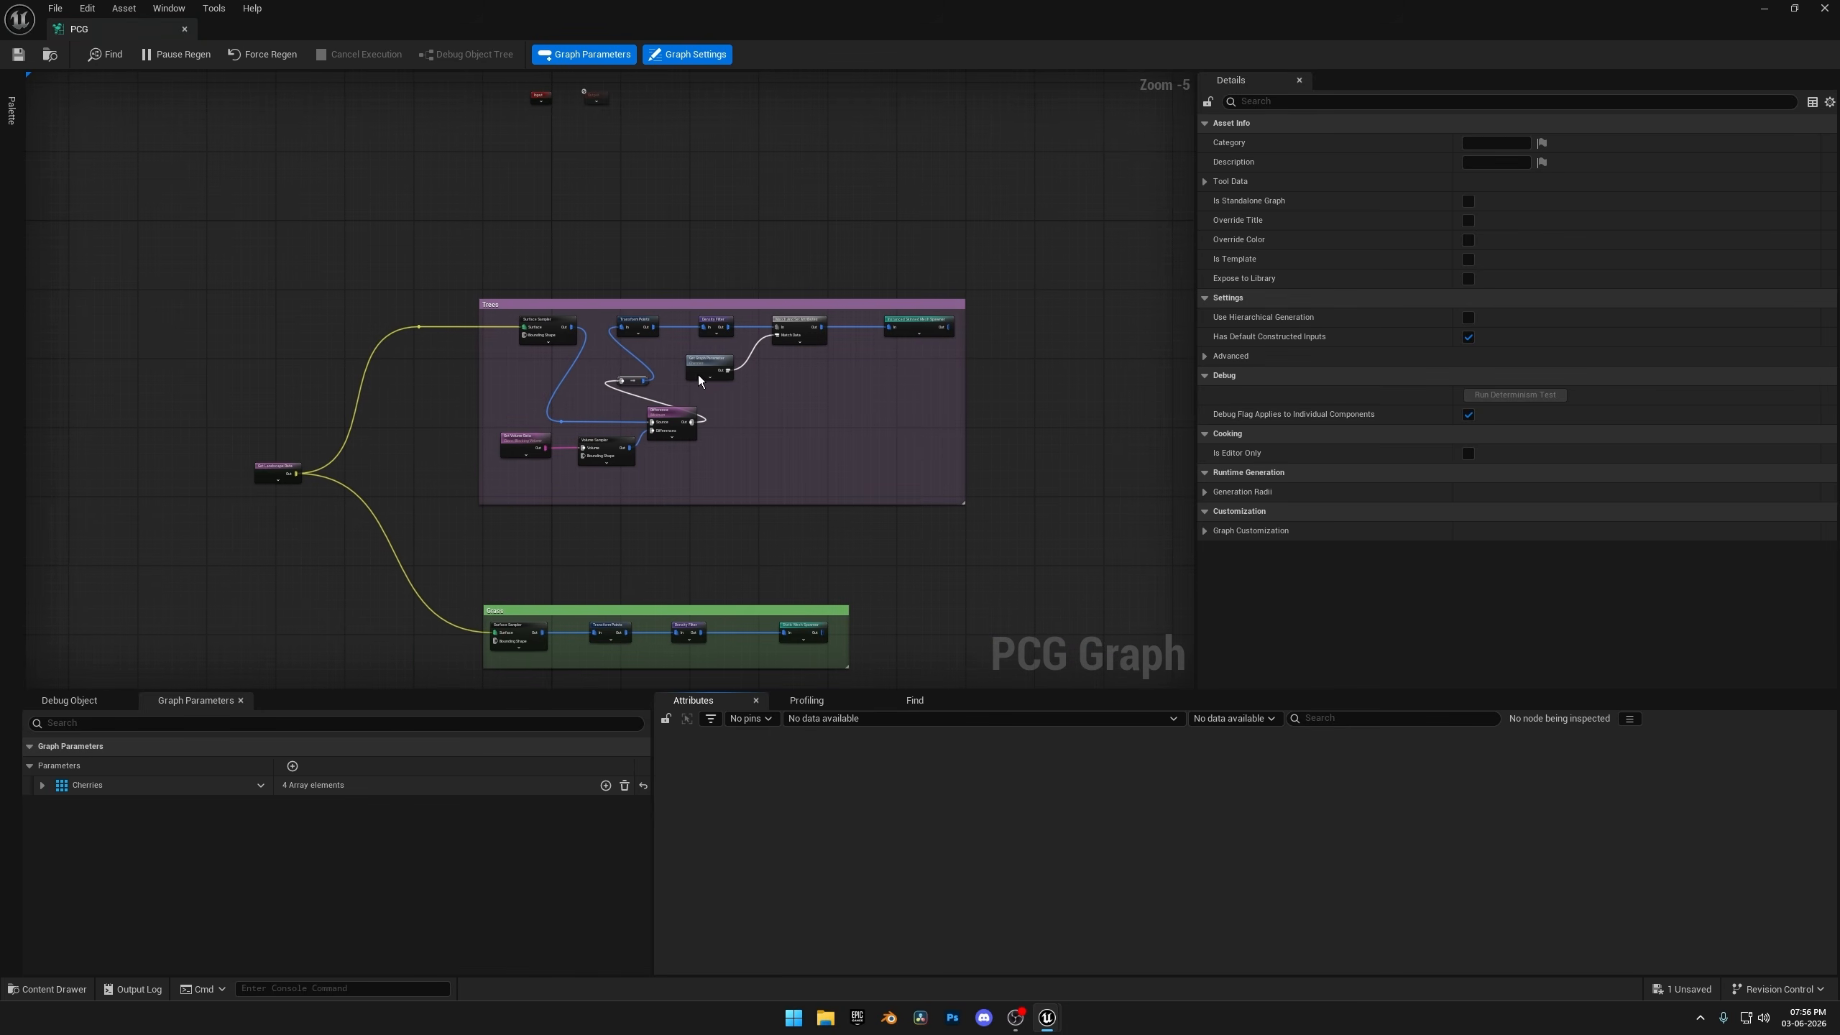
right_drag(727, 517, 820, 241)
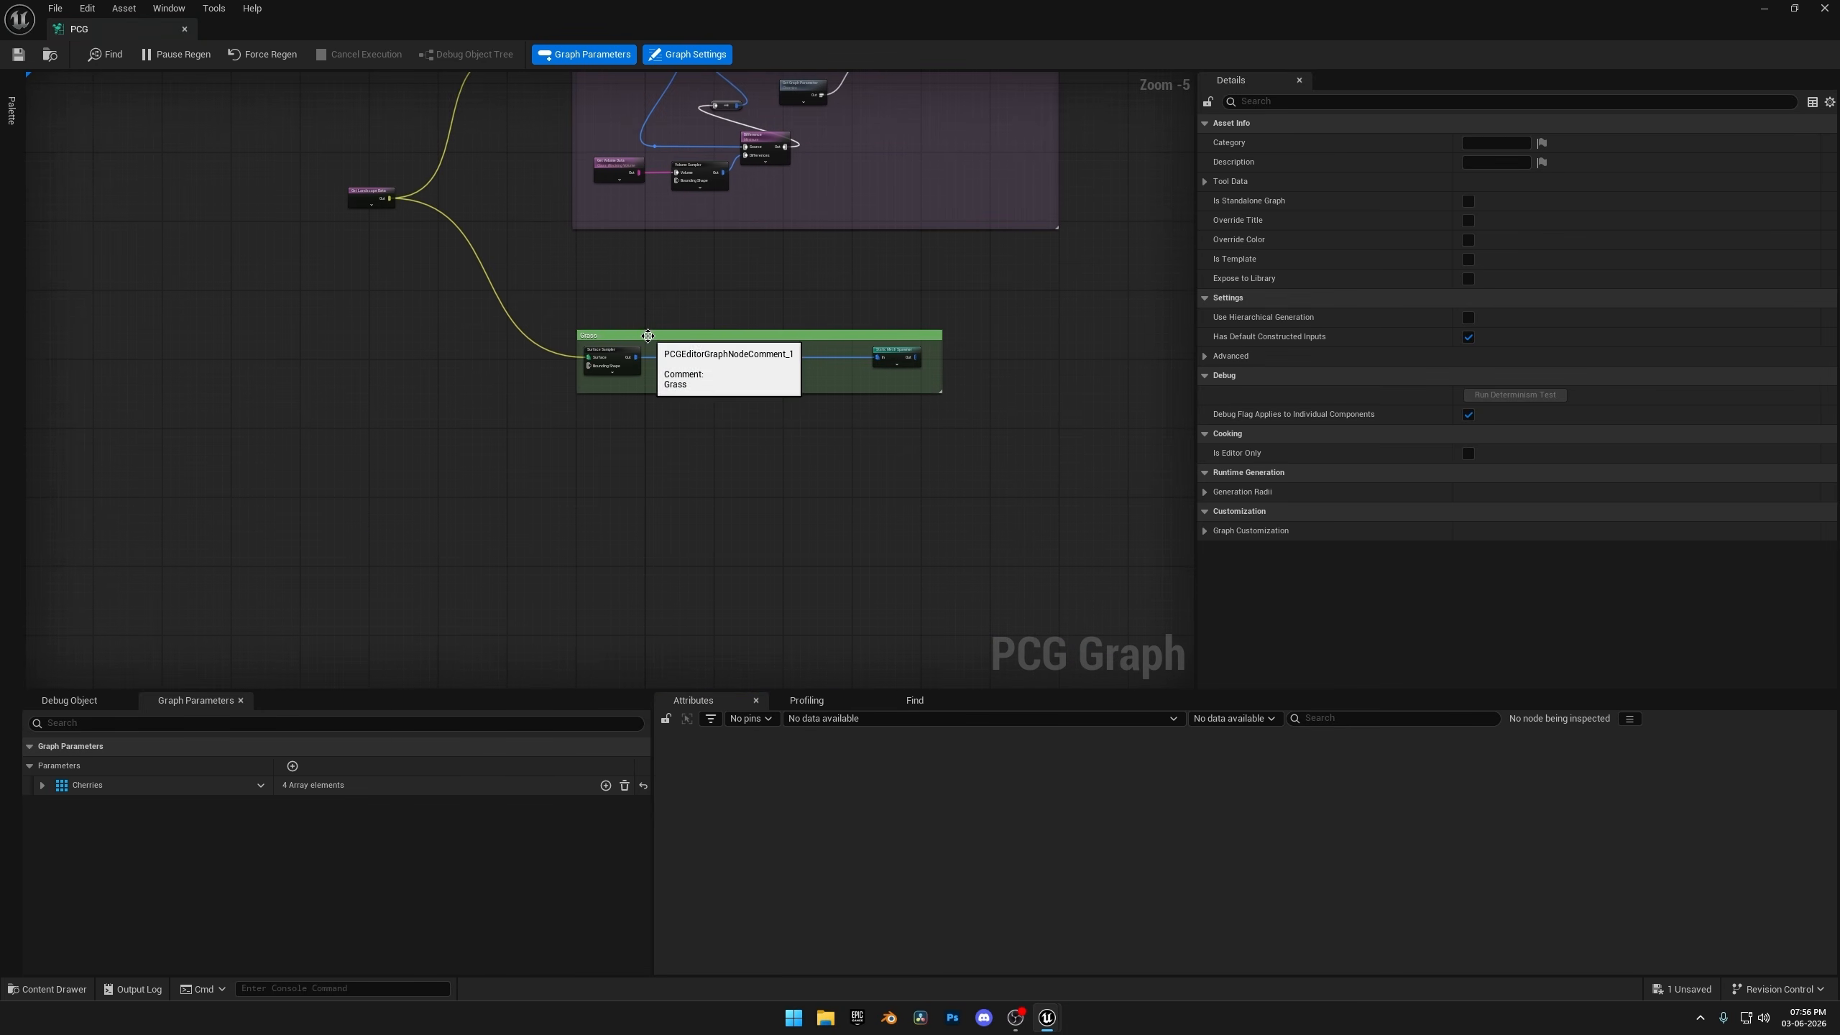
drag(642, 333, 653, 471)
right_drag(653, 470, 603, 355)
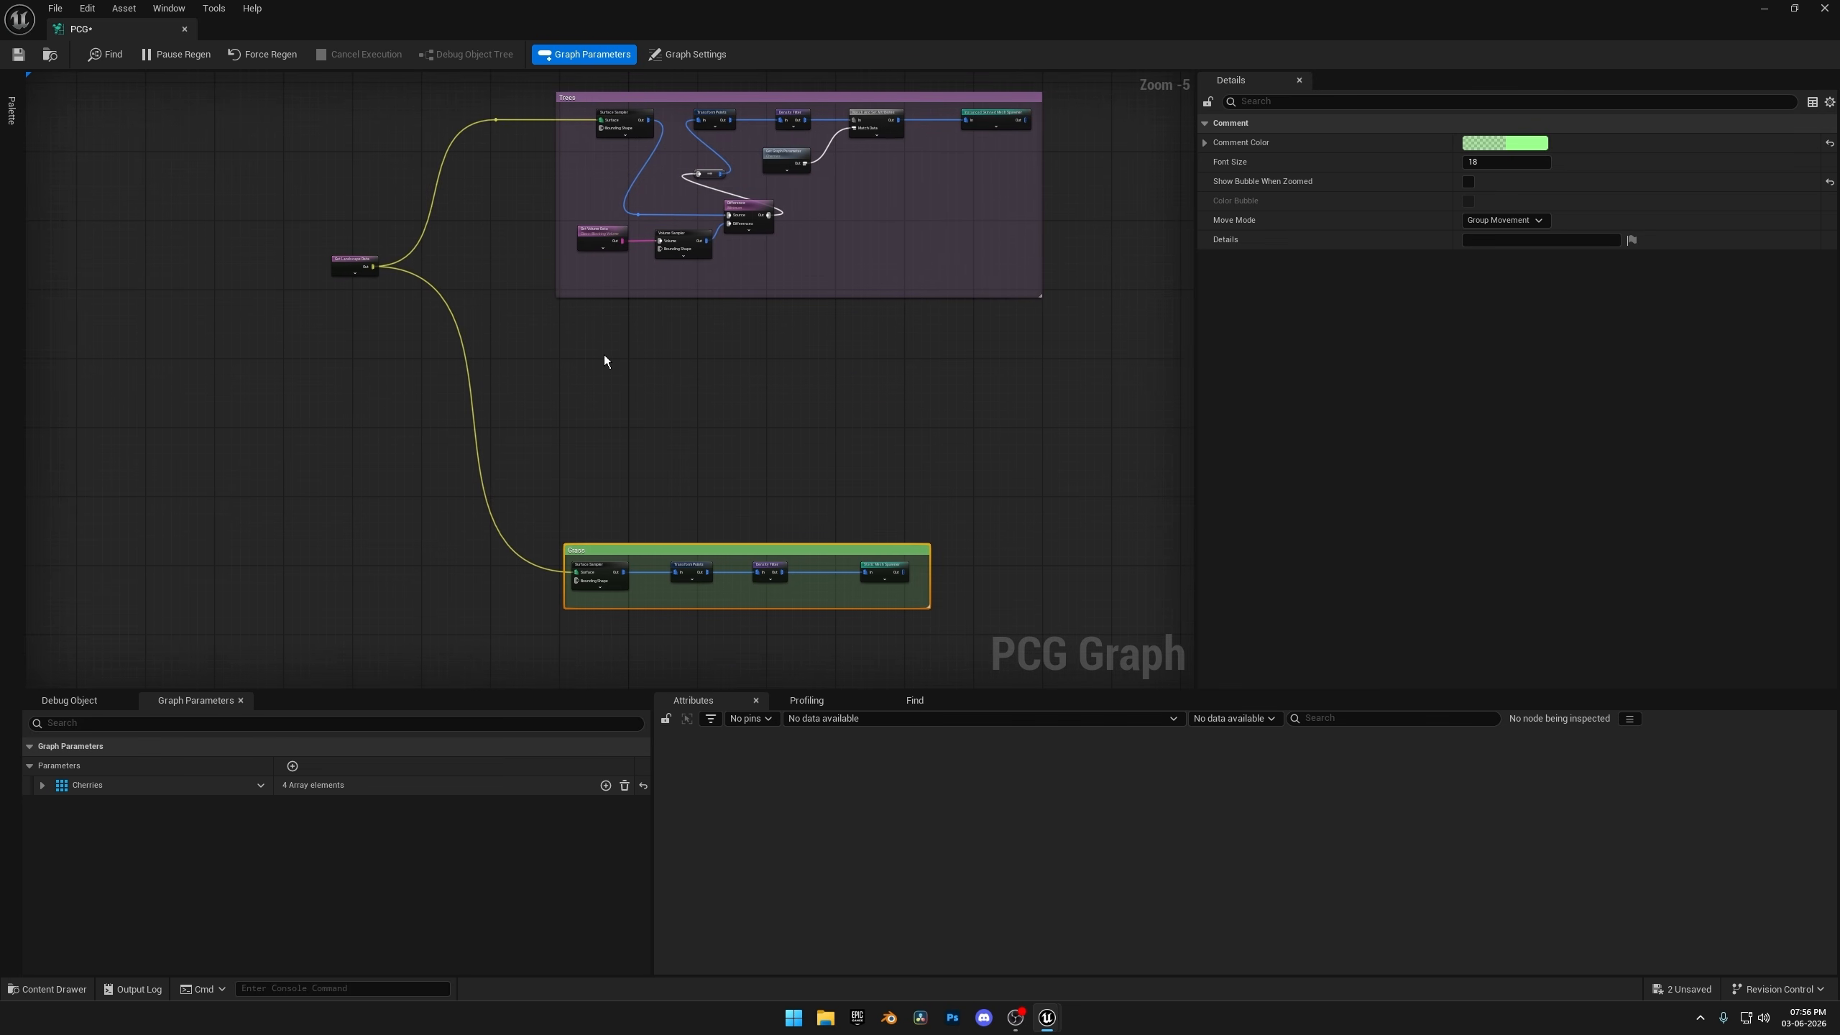
double_click(598, 549)
click(650, 496)
right_drag(649, 496, 621, 606)
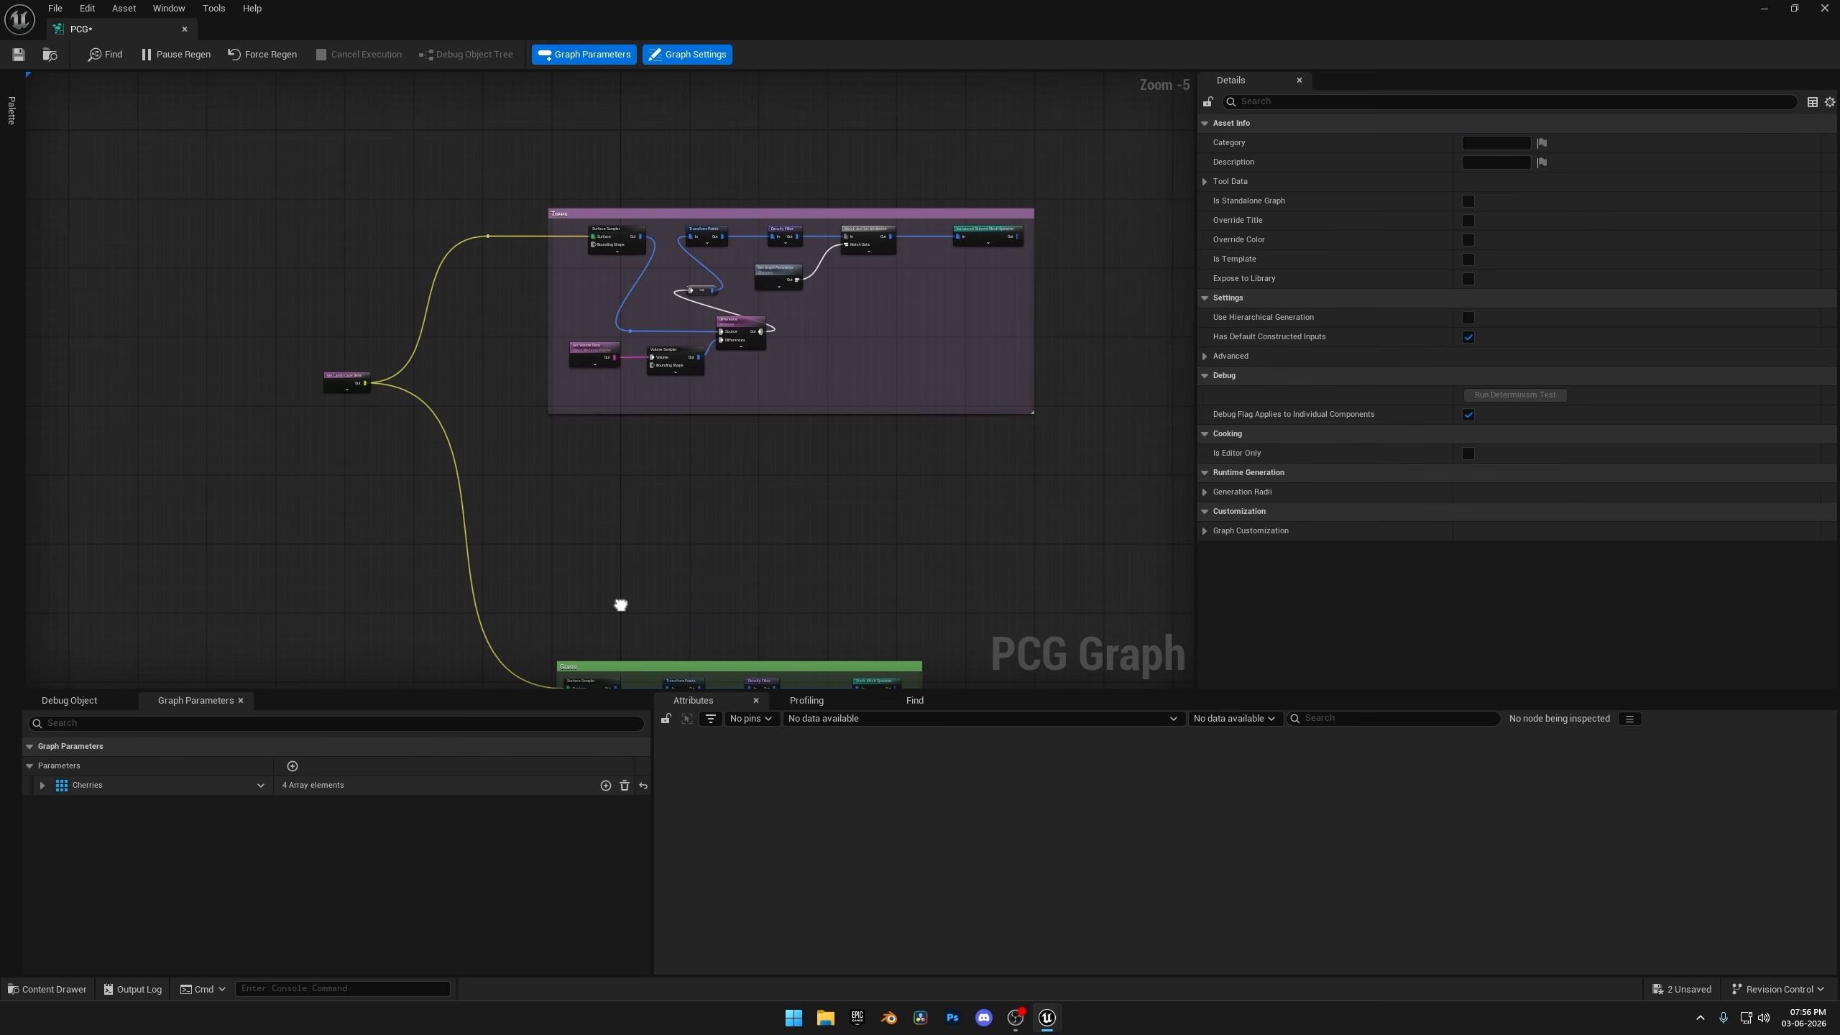
Add a Get Spline Data node in the empty space between the Trees and Grass groups.
right_drag(538, 535, 613, 411)
scroll(613, 412, up, 2)
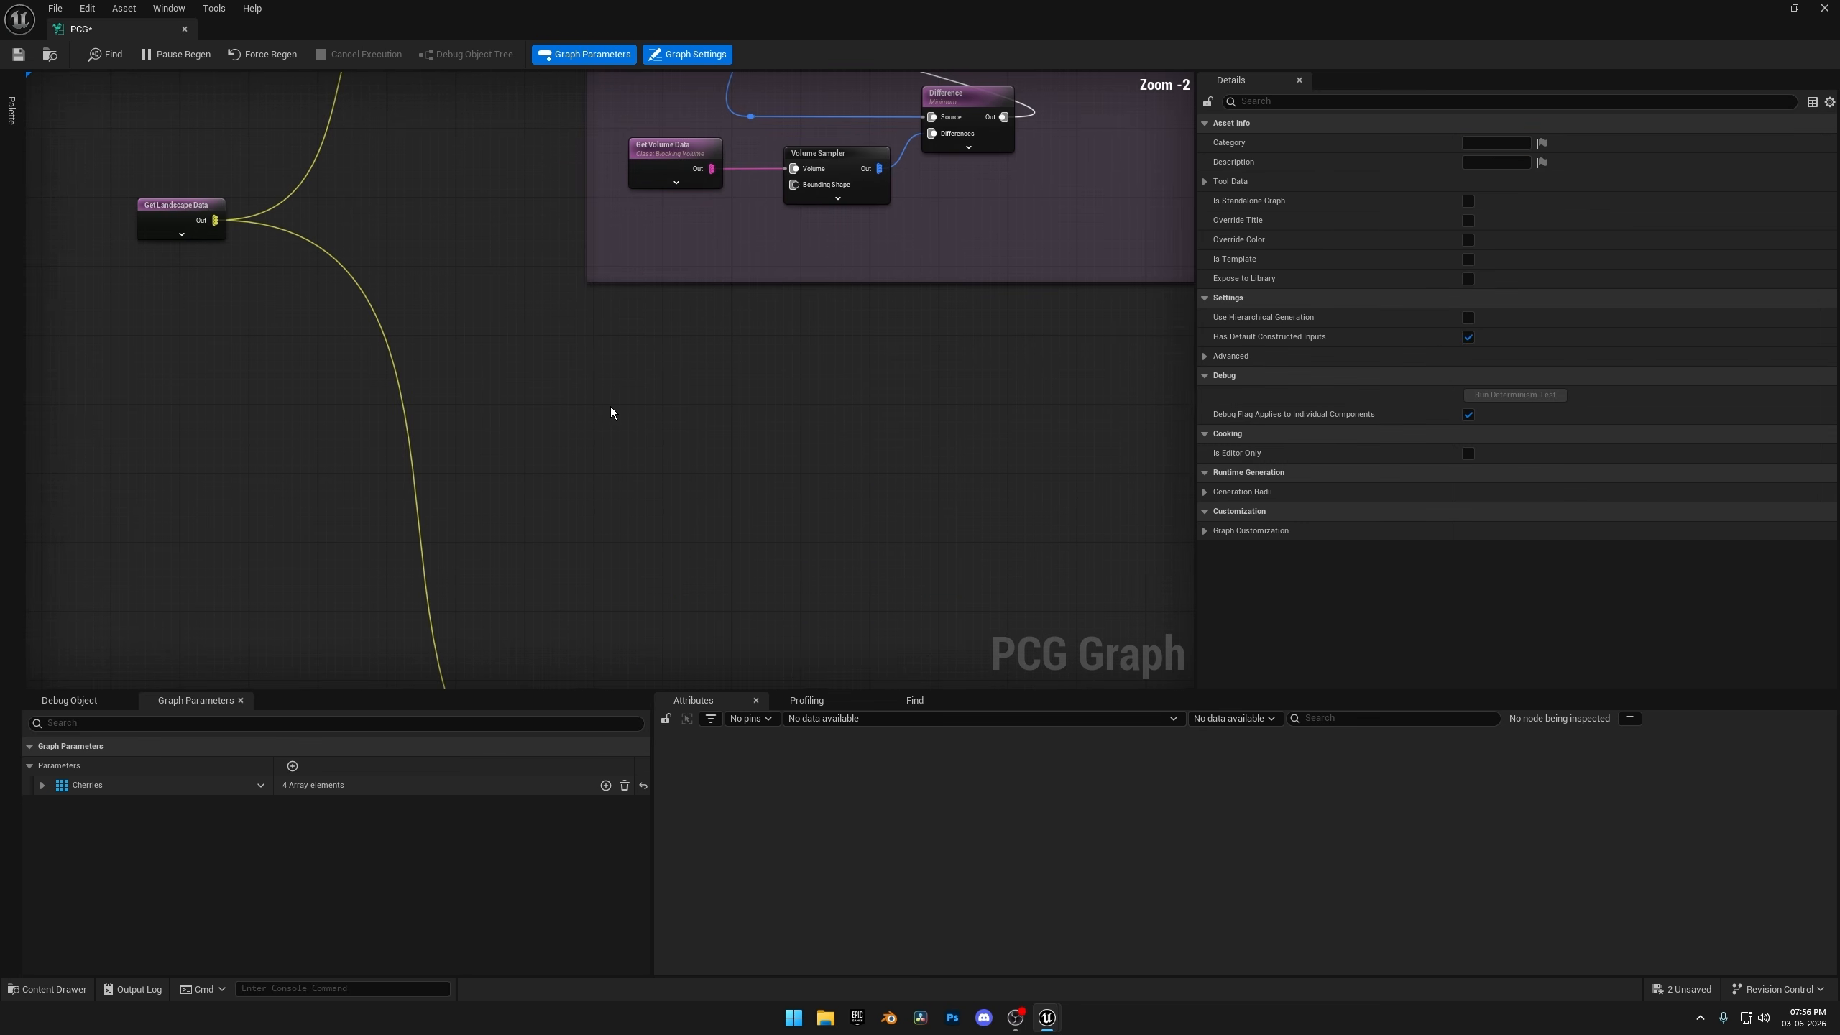
right_click(620, 420)
text(get)
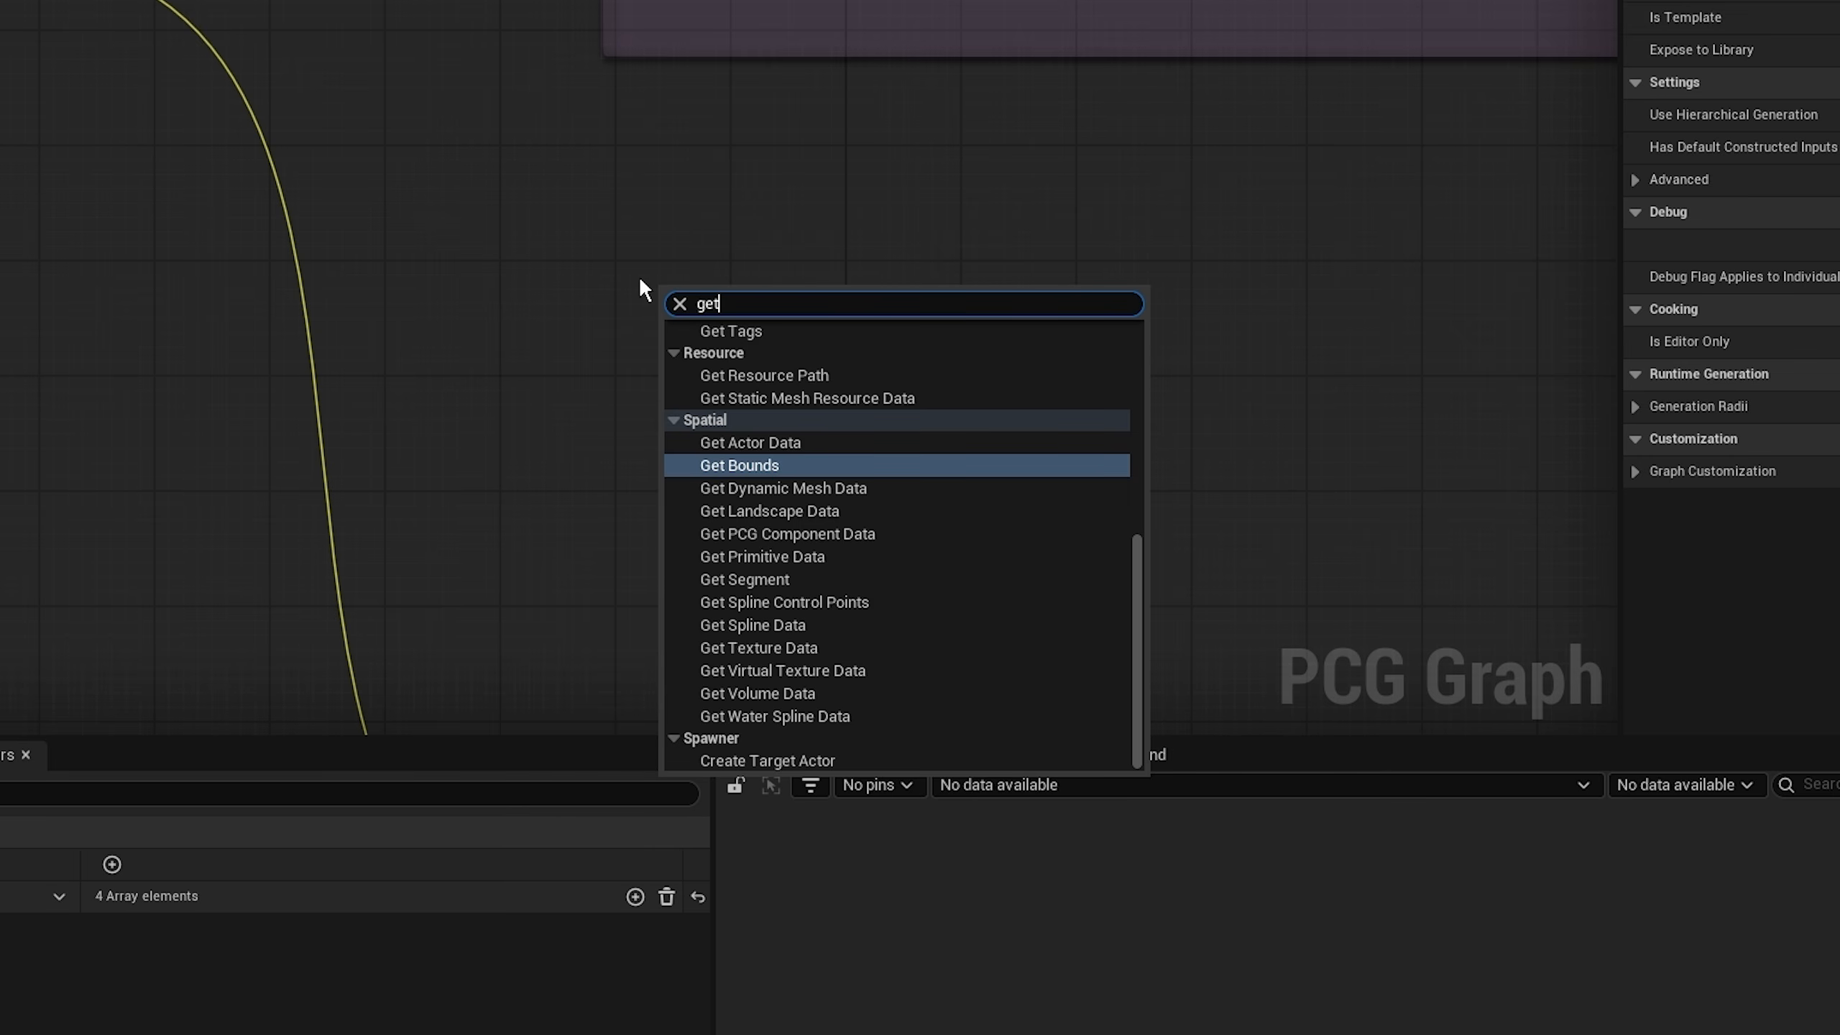
key(BackSpace)
key(BackSpace)
key(BackSpace)
text(get spil)
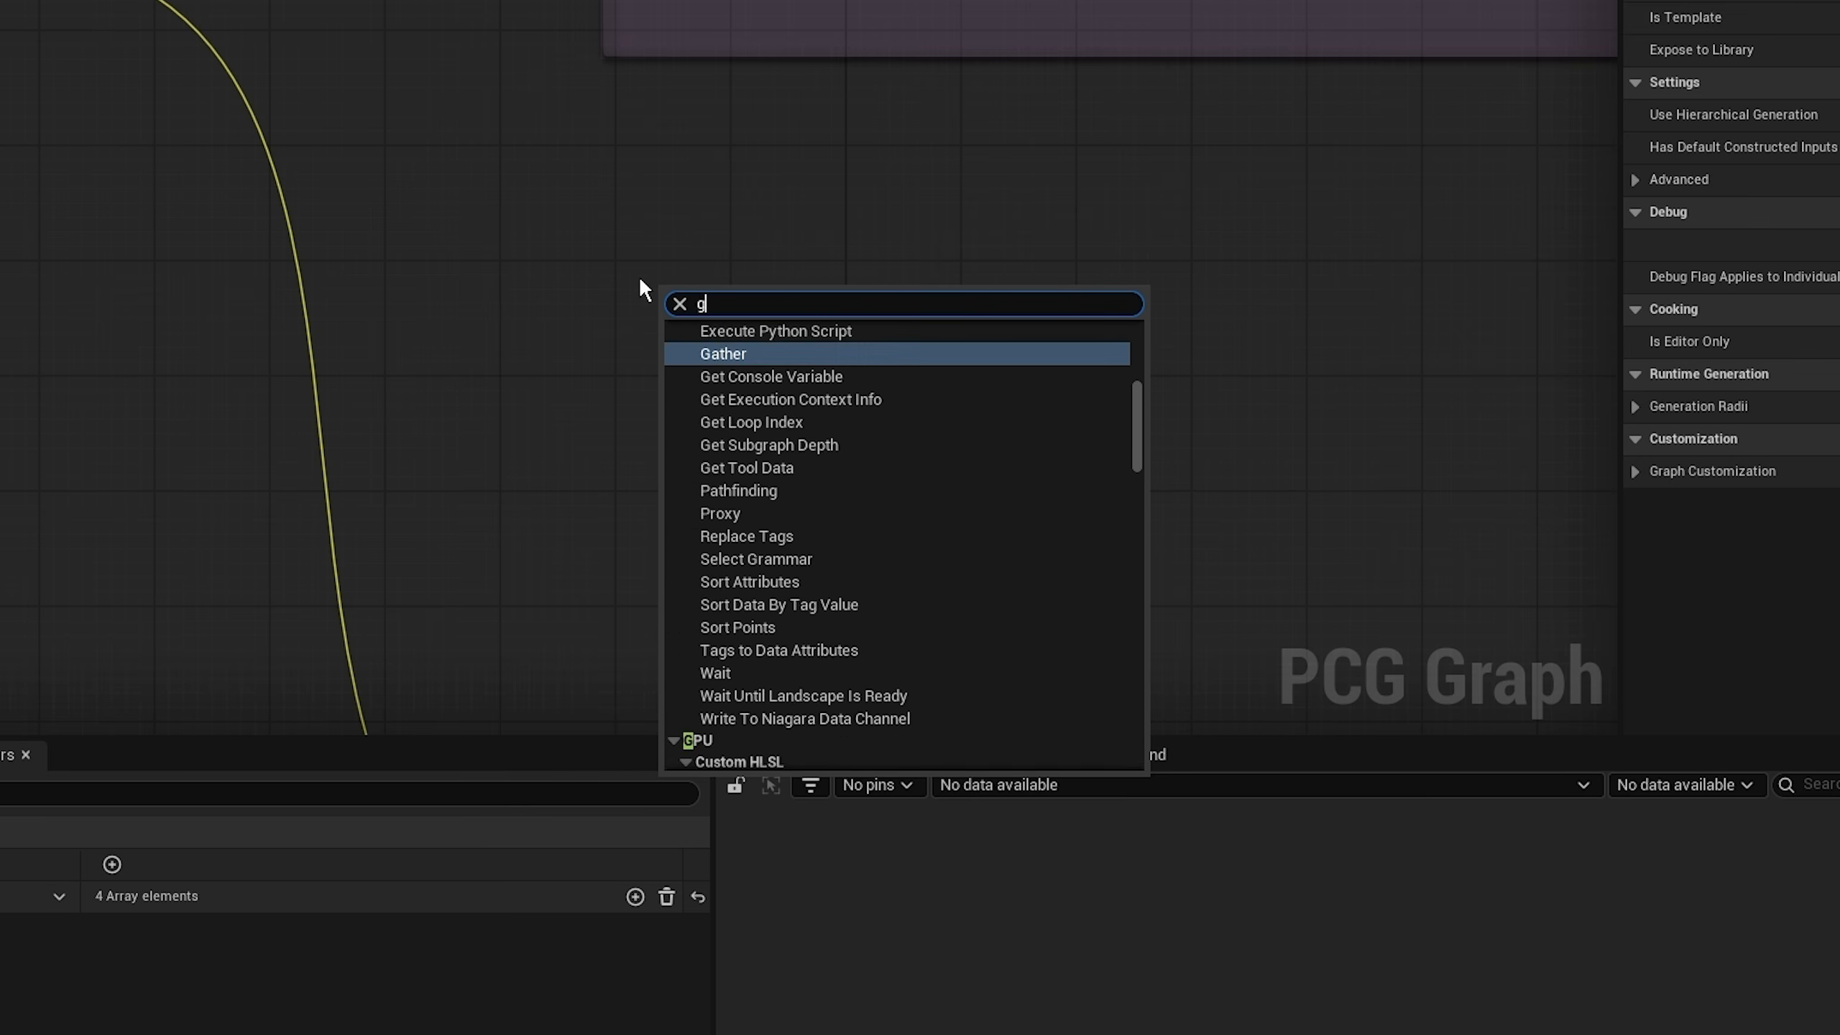
key(BackSpace)
key(BackSpace)
text(li)
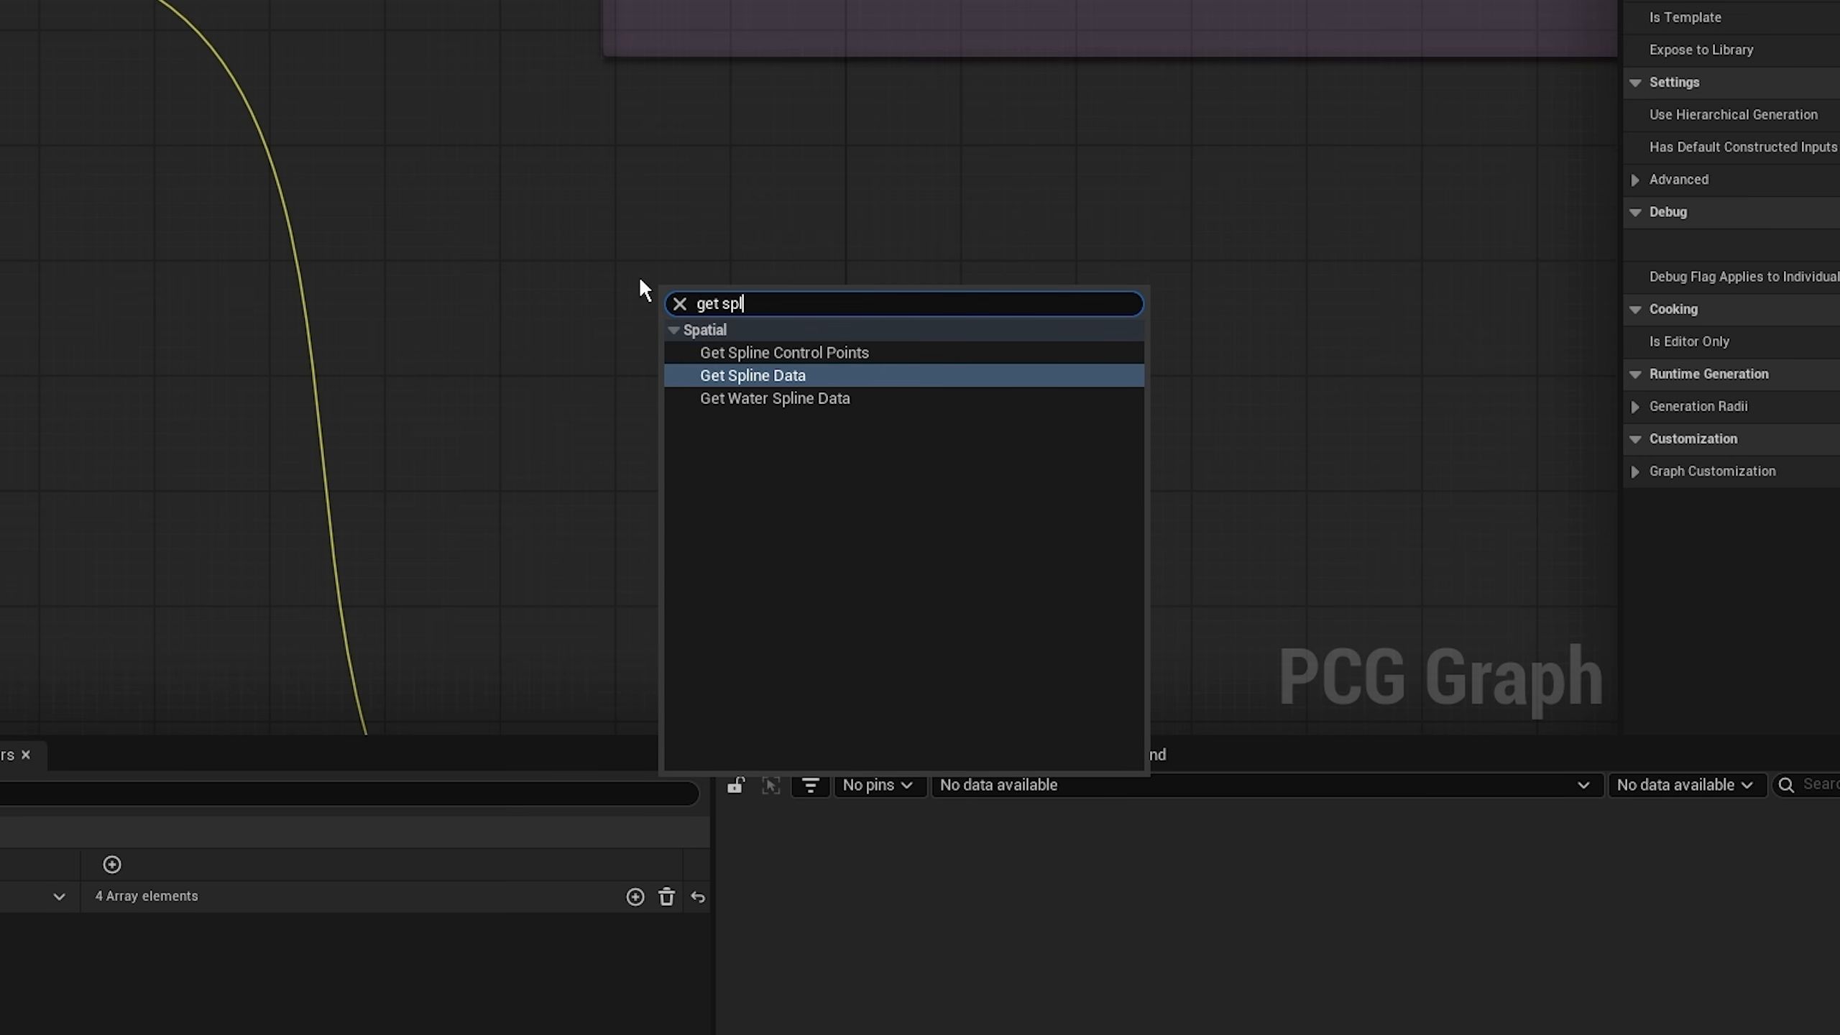
key(Return)
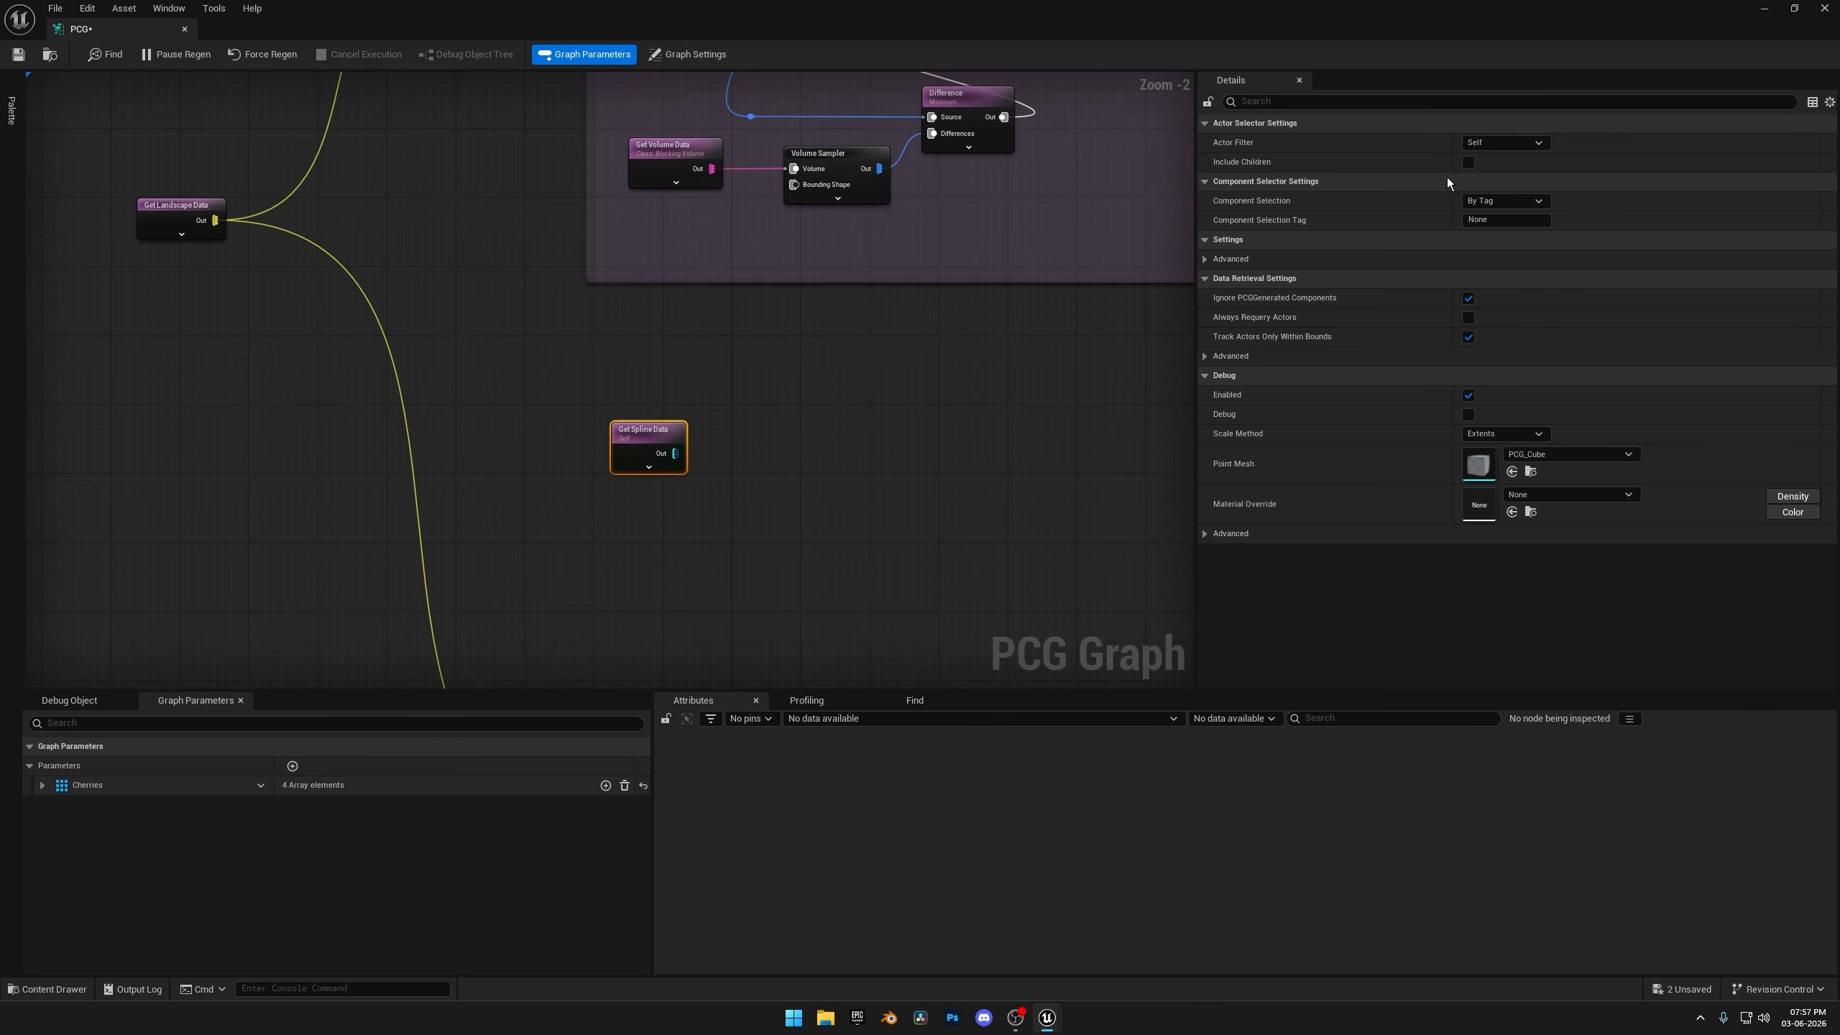
Set Get Spline Data to search All World Actors by the tag Pathway, with Select Multiple enabled.
click(1524, 145)
click(1506, 199)
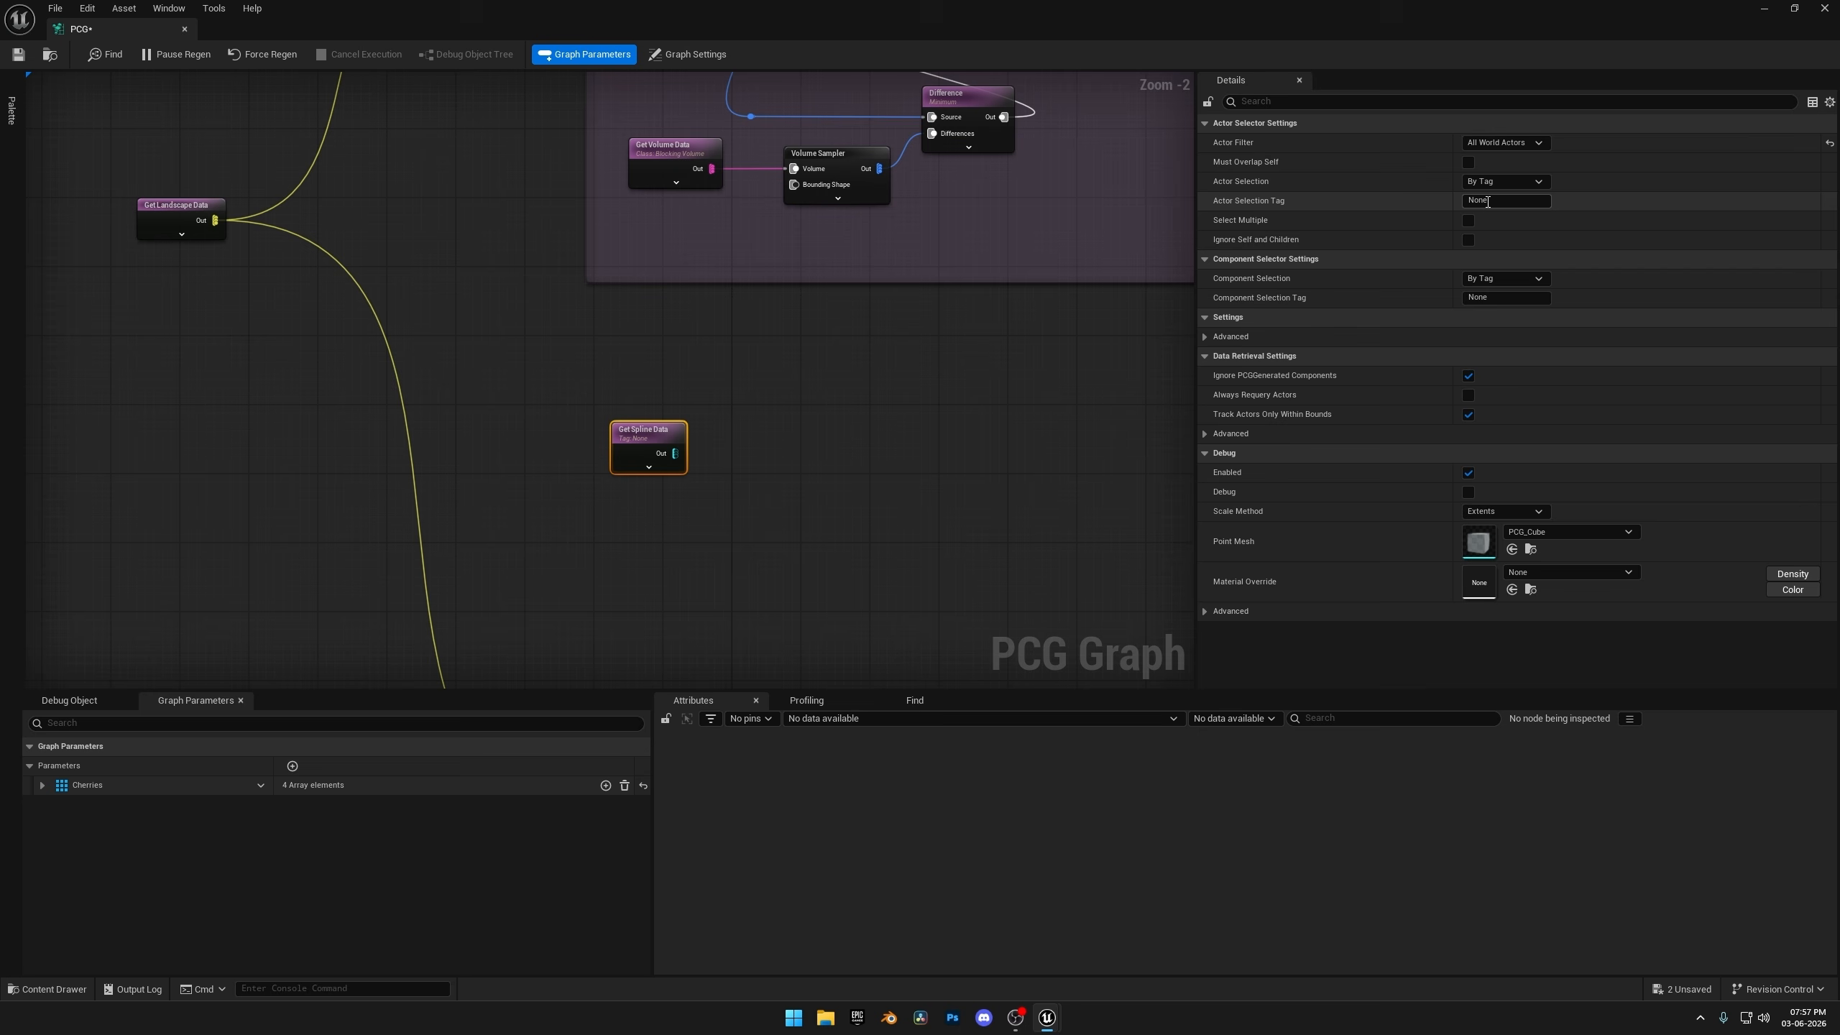
key(Return)
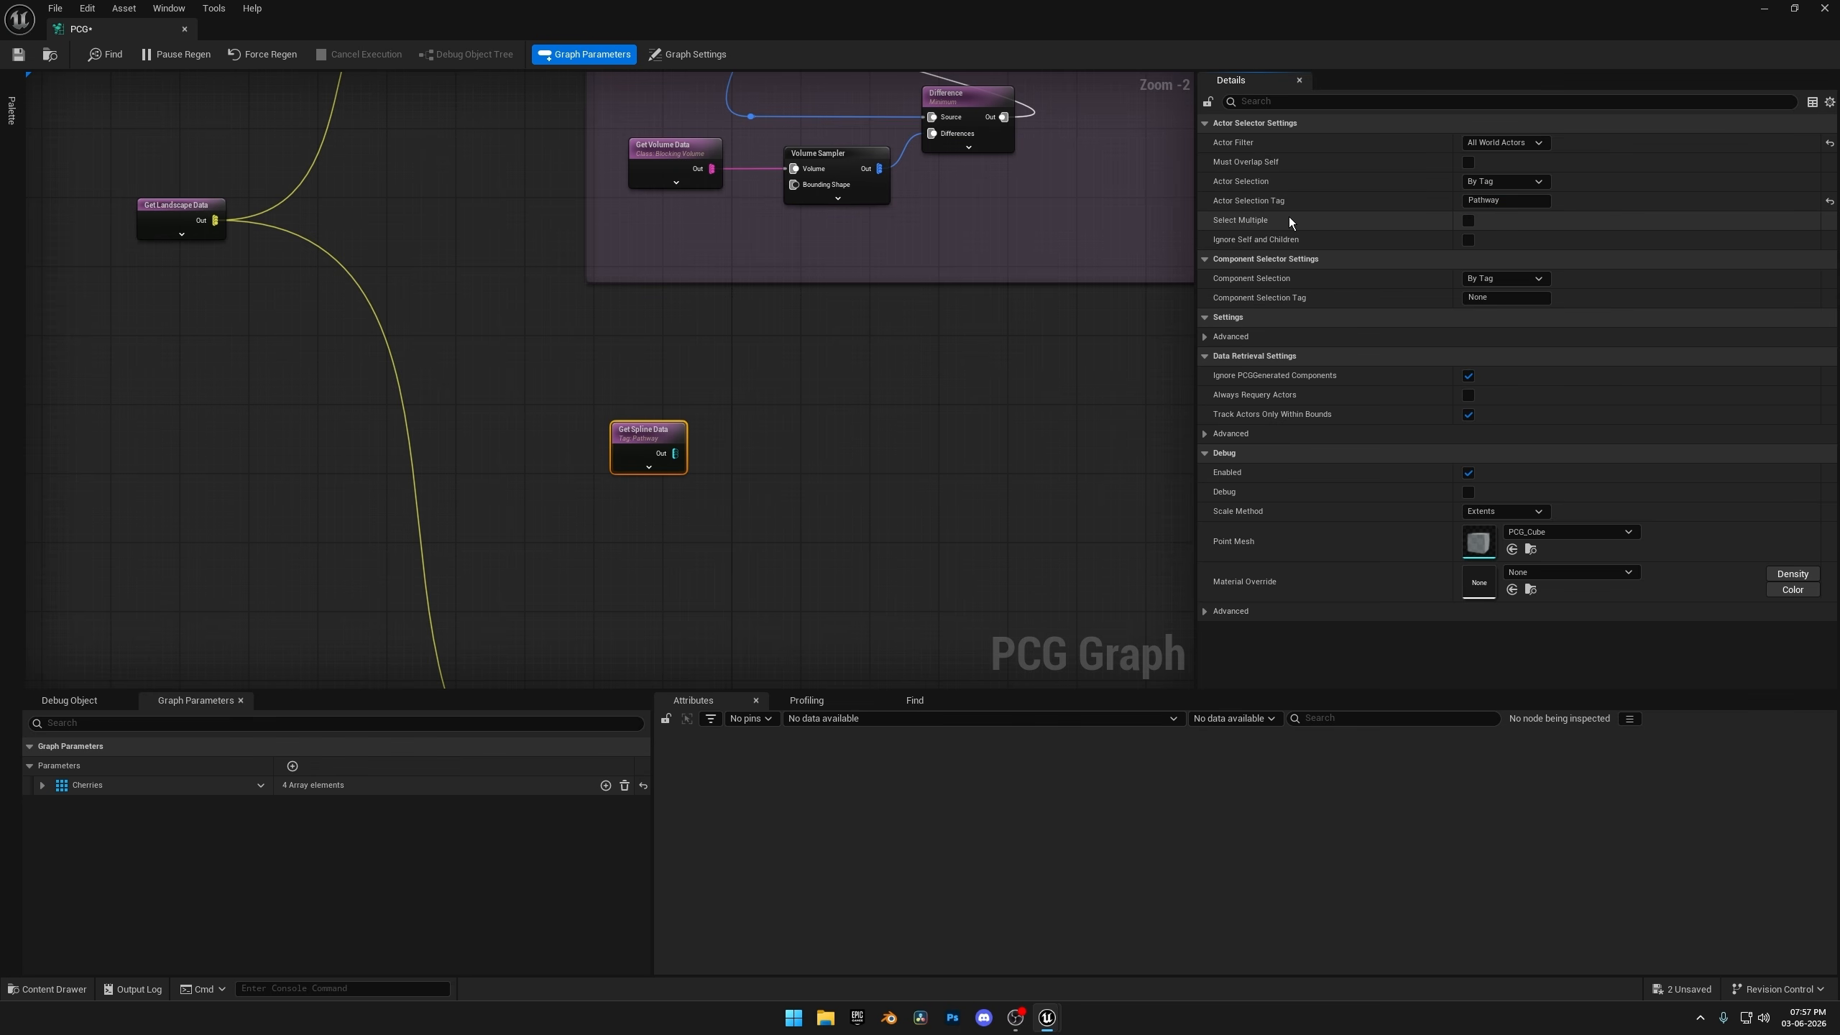
click(1468, 221)
Add a Spline Sampler node fed by the Get Spline Data output and place it close beside that node.
right_drag(729, 478, 607, 493)
drag(554, 466, 701, 433)
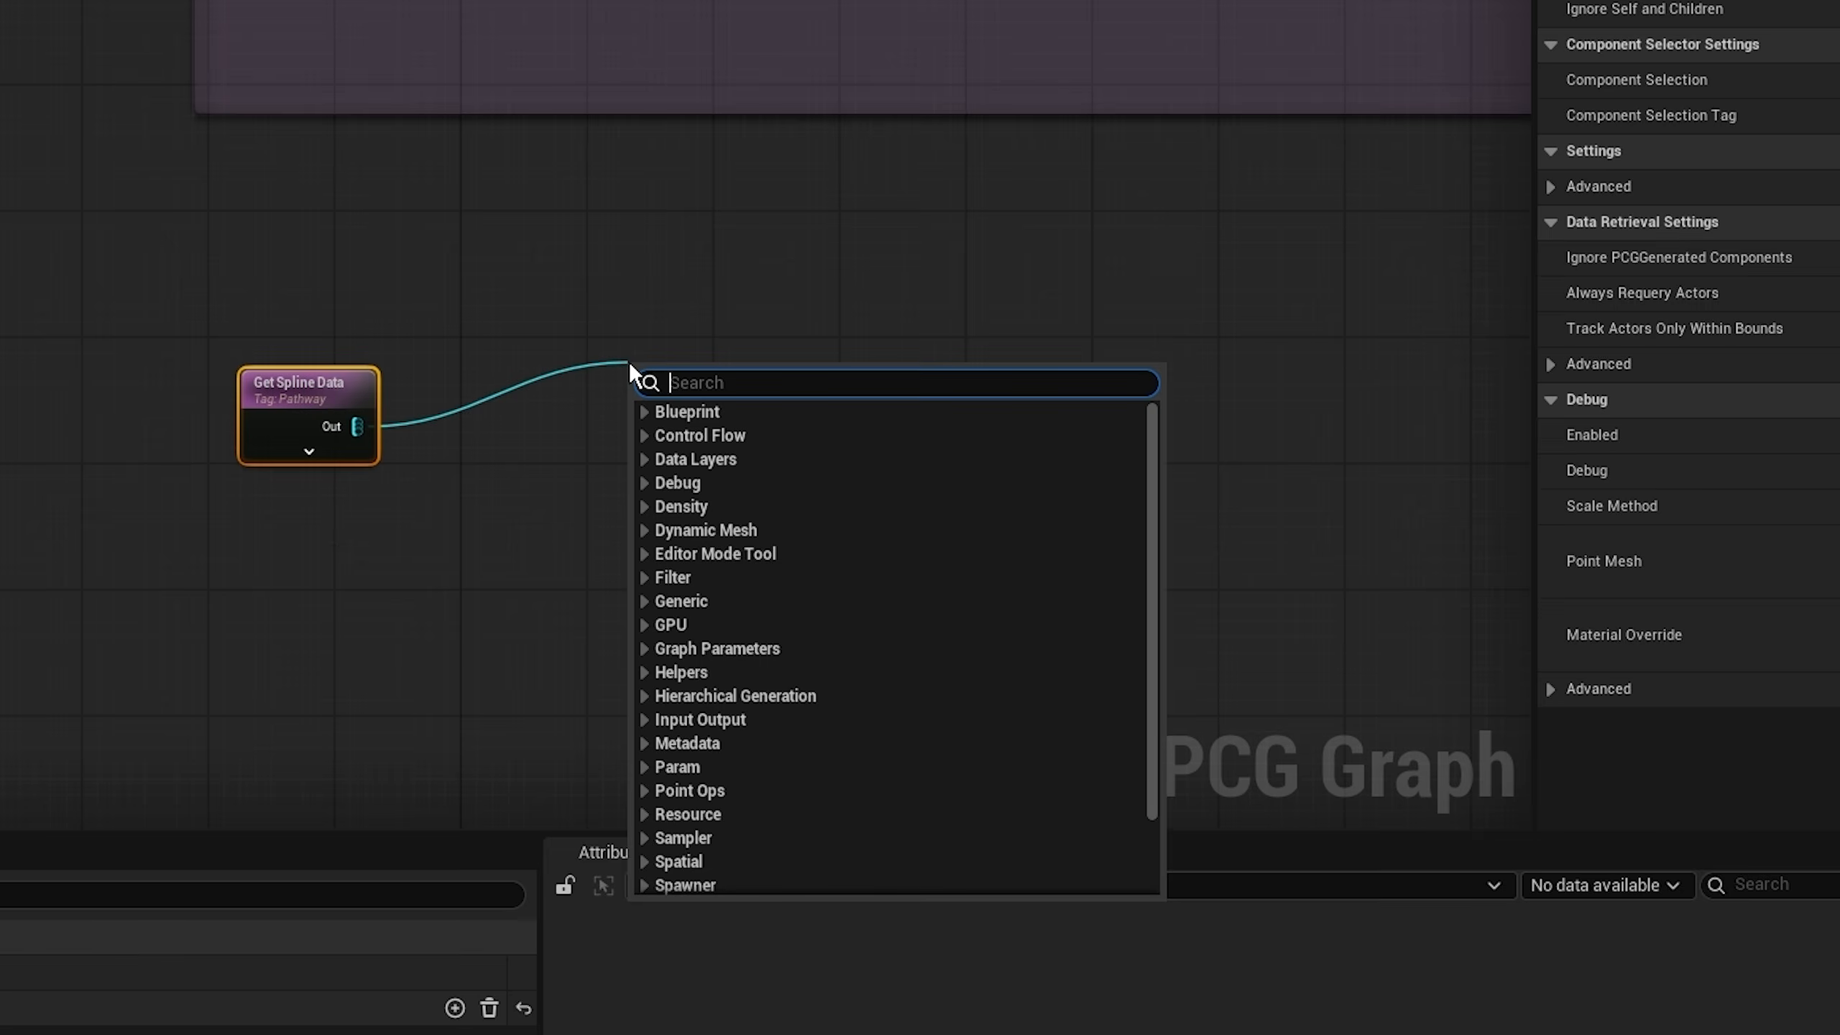
text(spline sa)
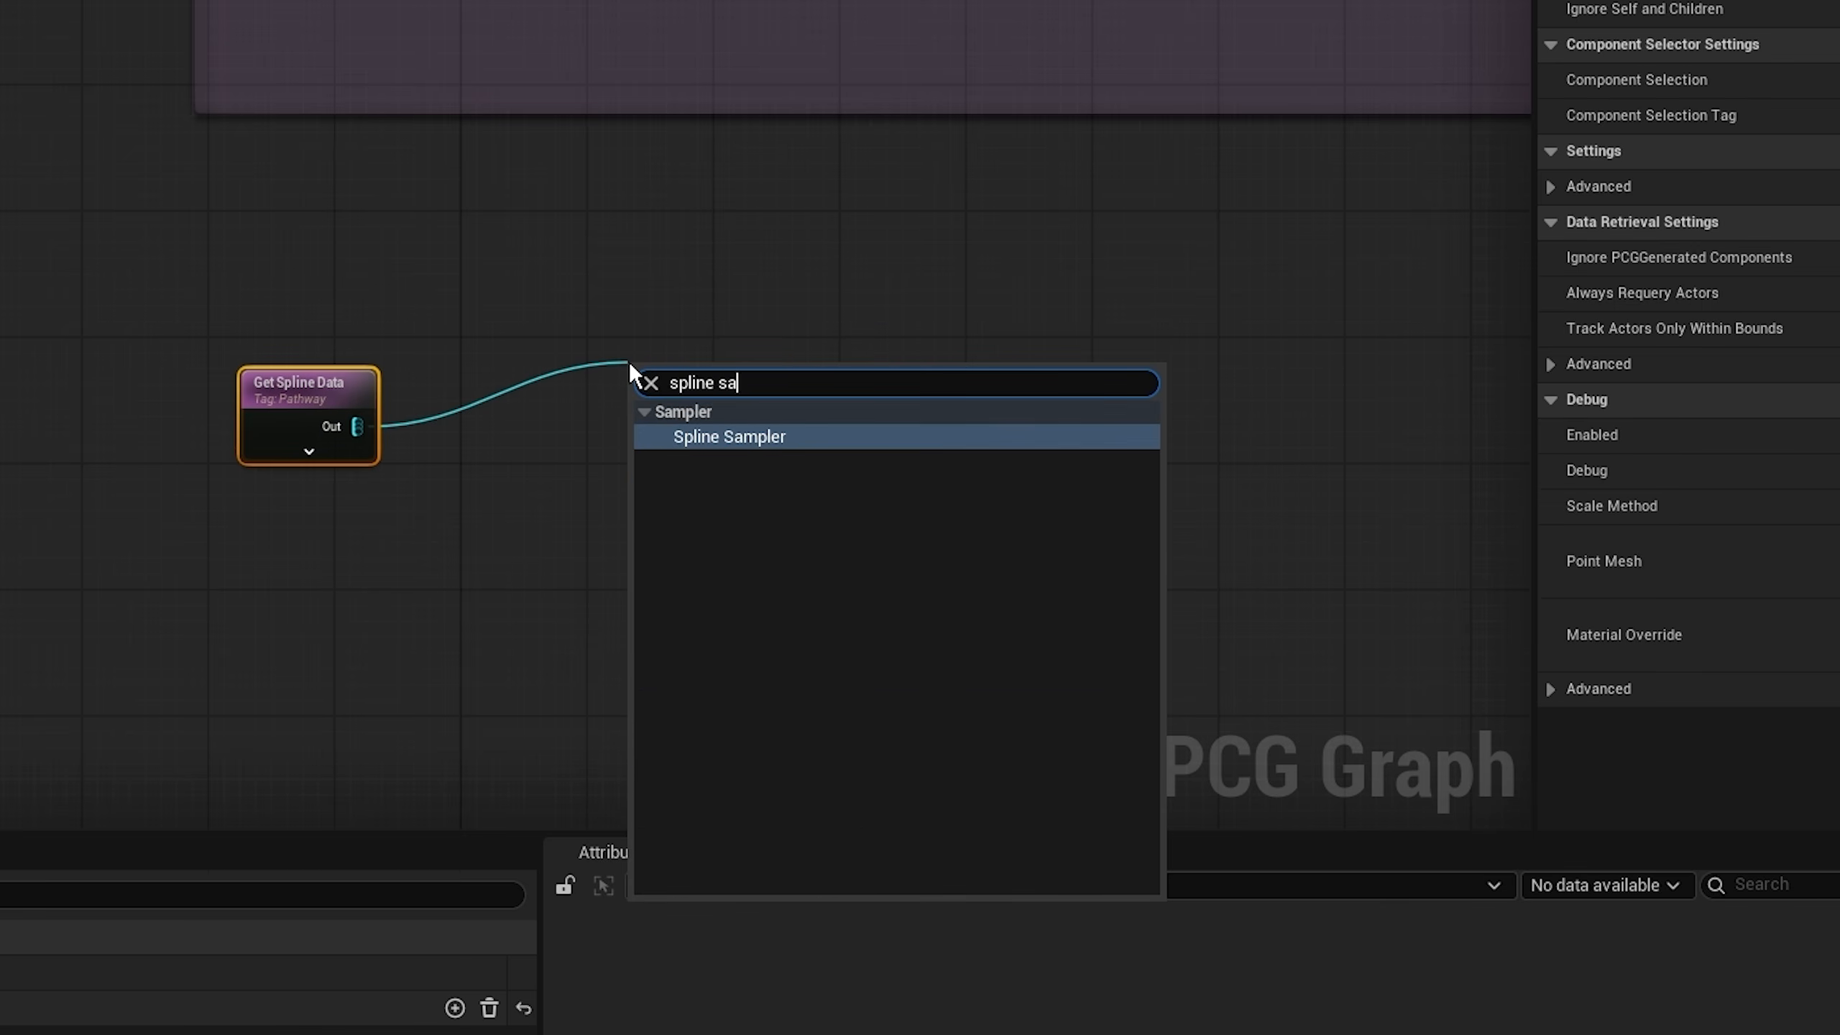
click(756, 437)
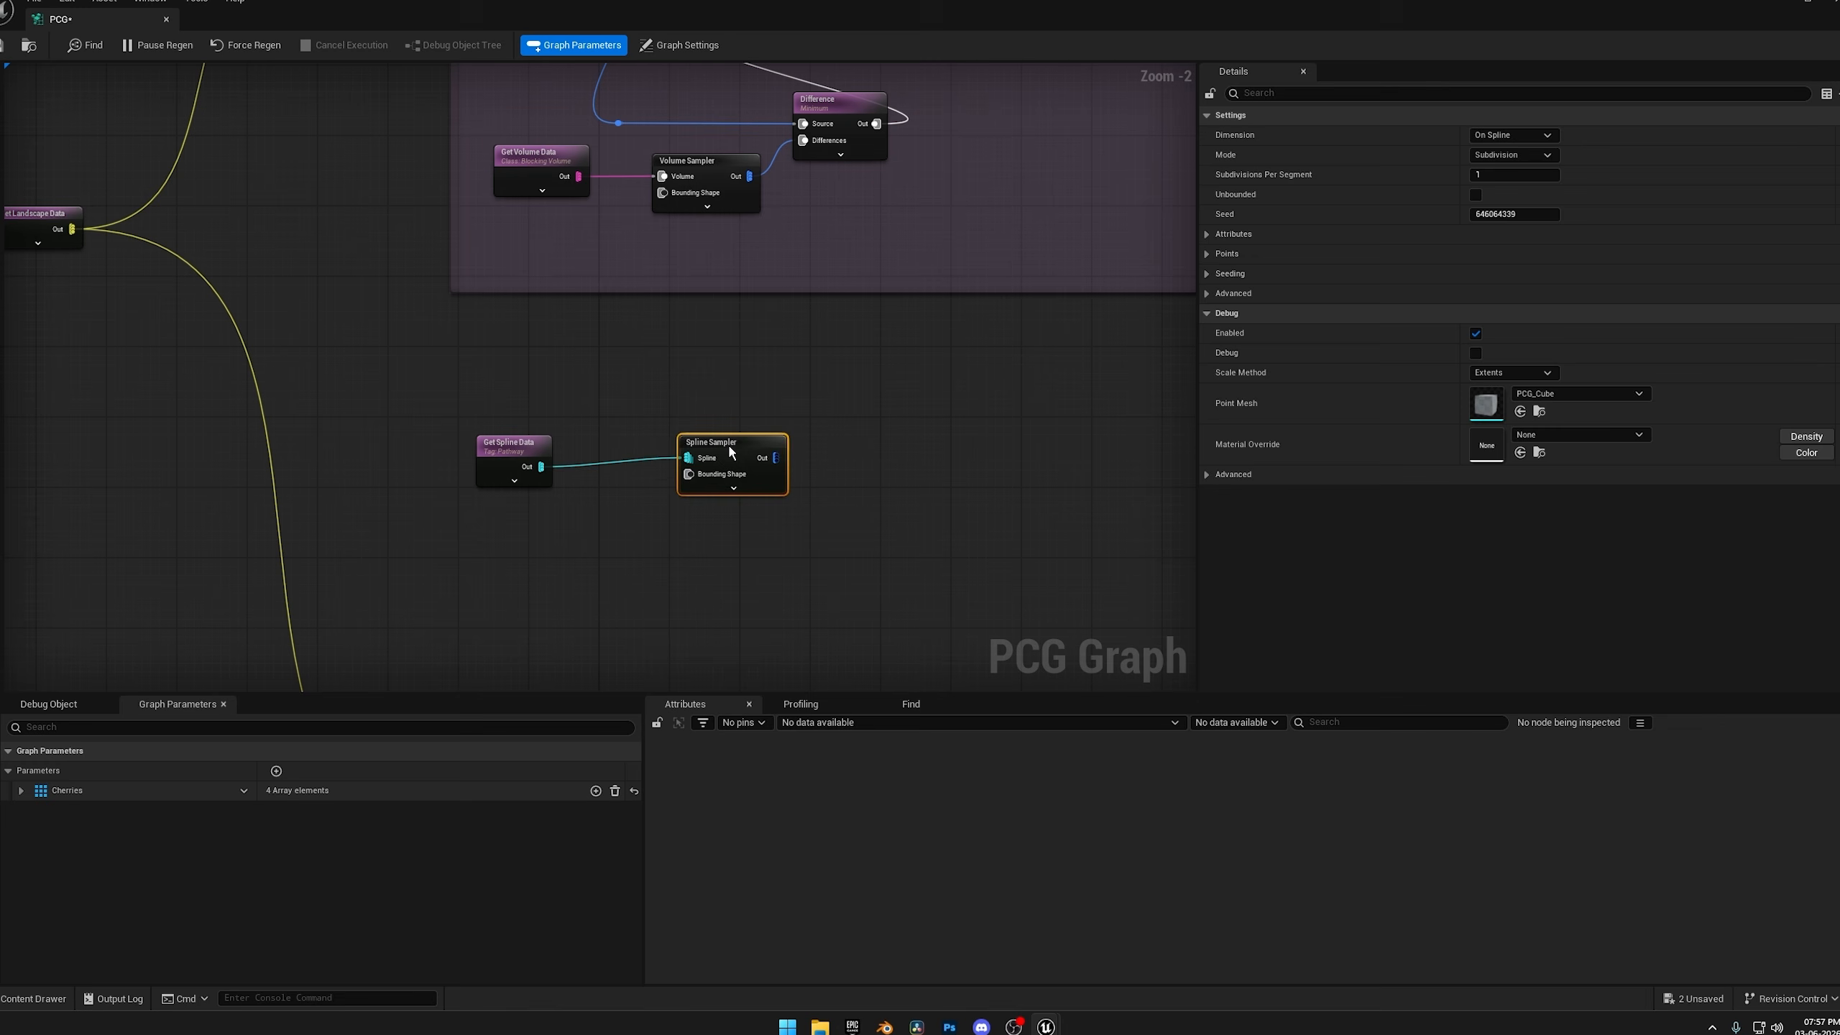
right_drag(901, 467, 798, 483)
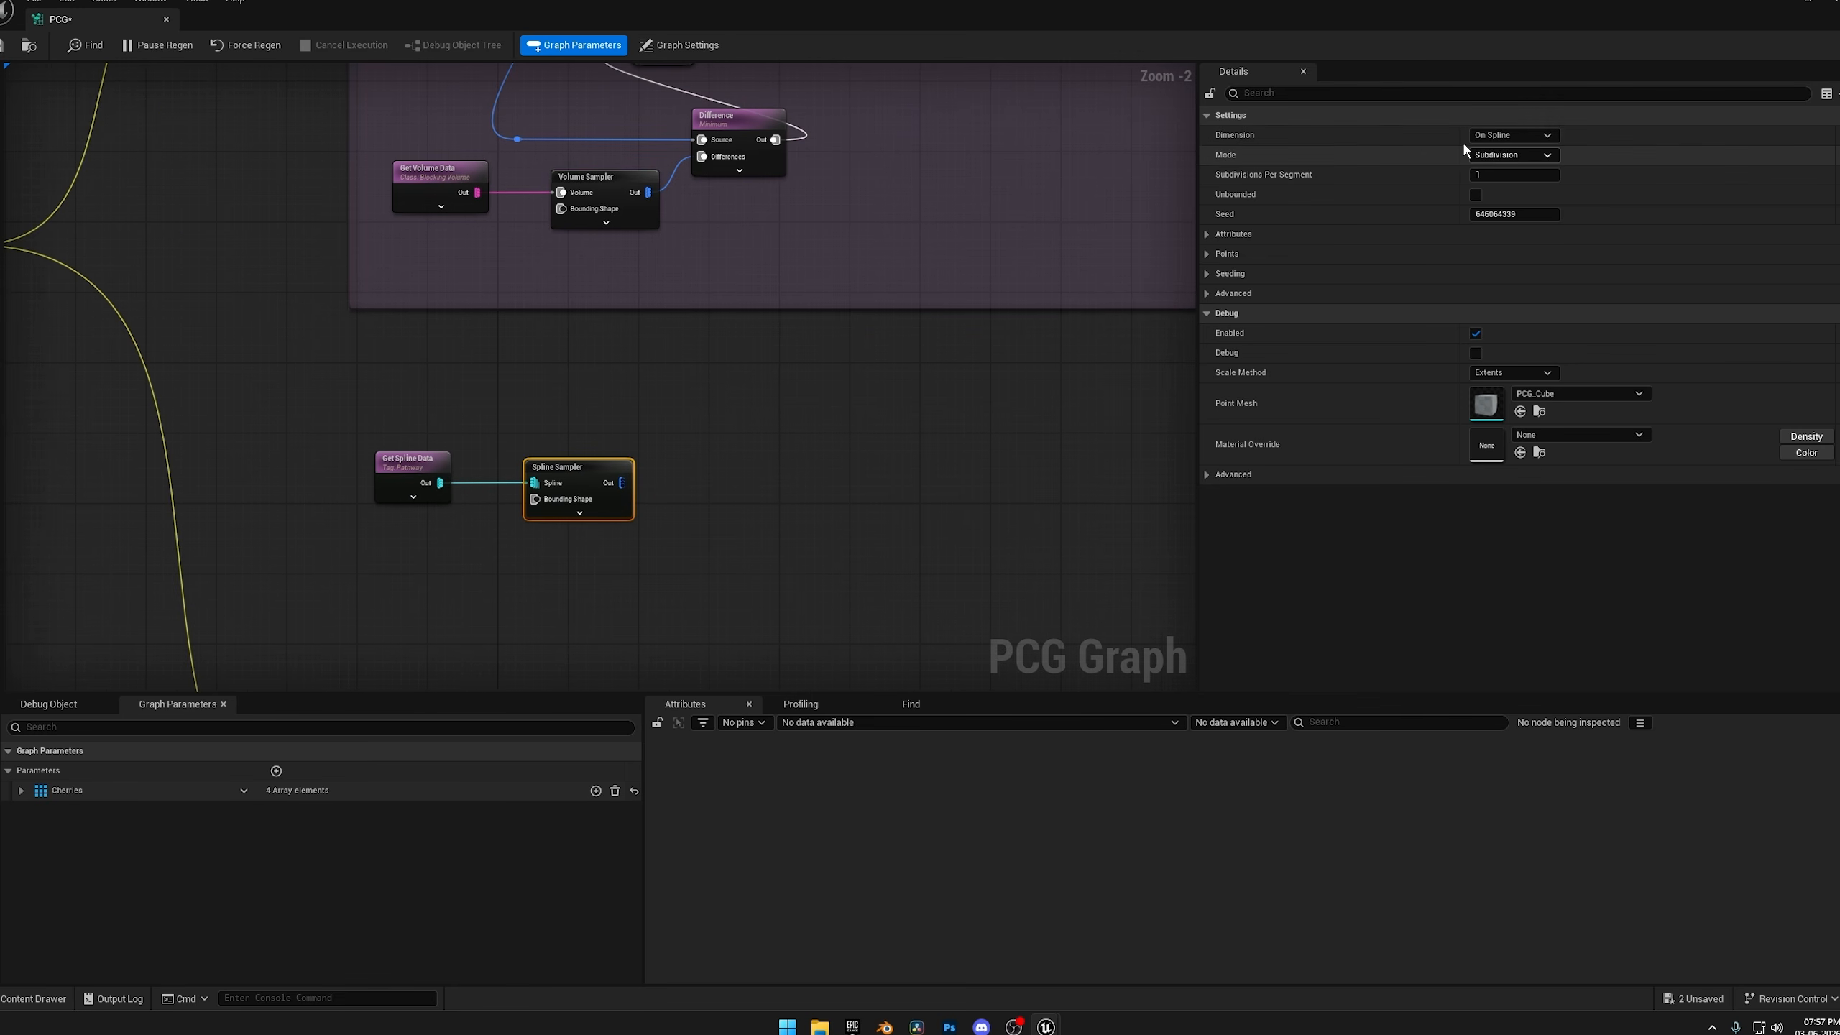
Keep the Spline Sampler's dimension at On Spline and set its mode to Distance.
click(1500, 138)
click(1501, 149)
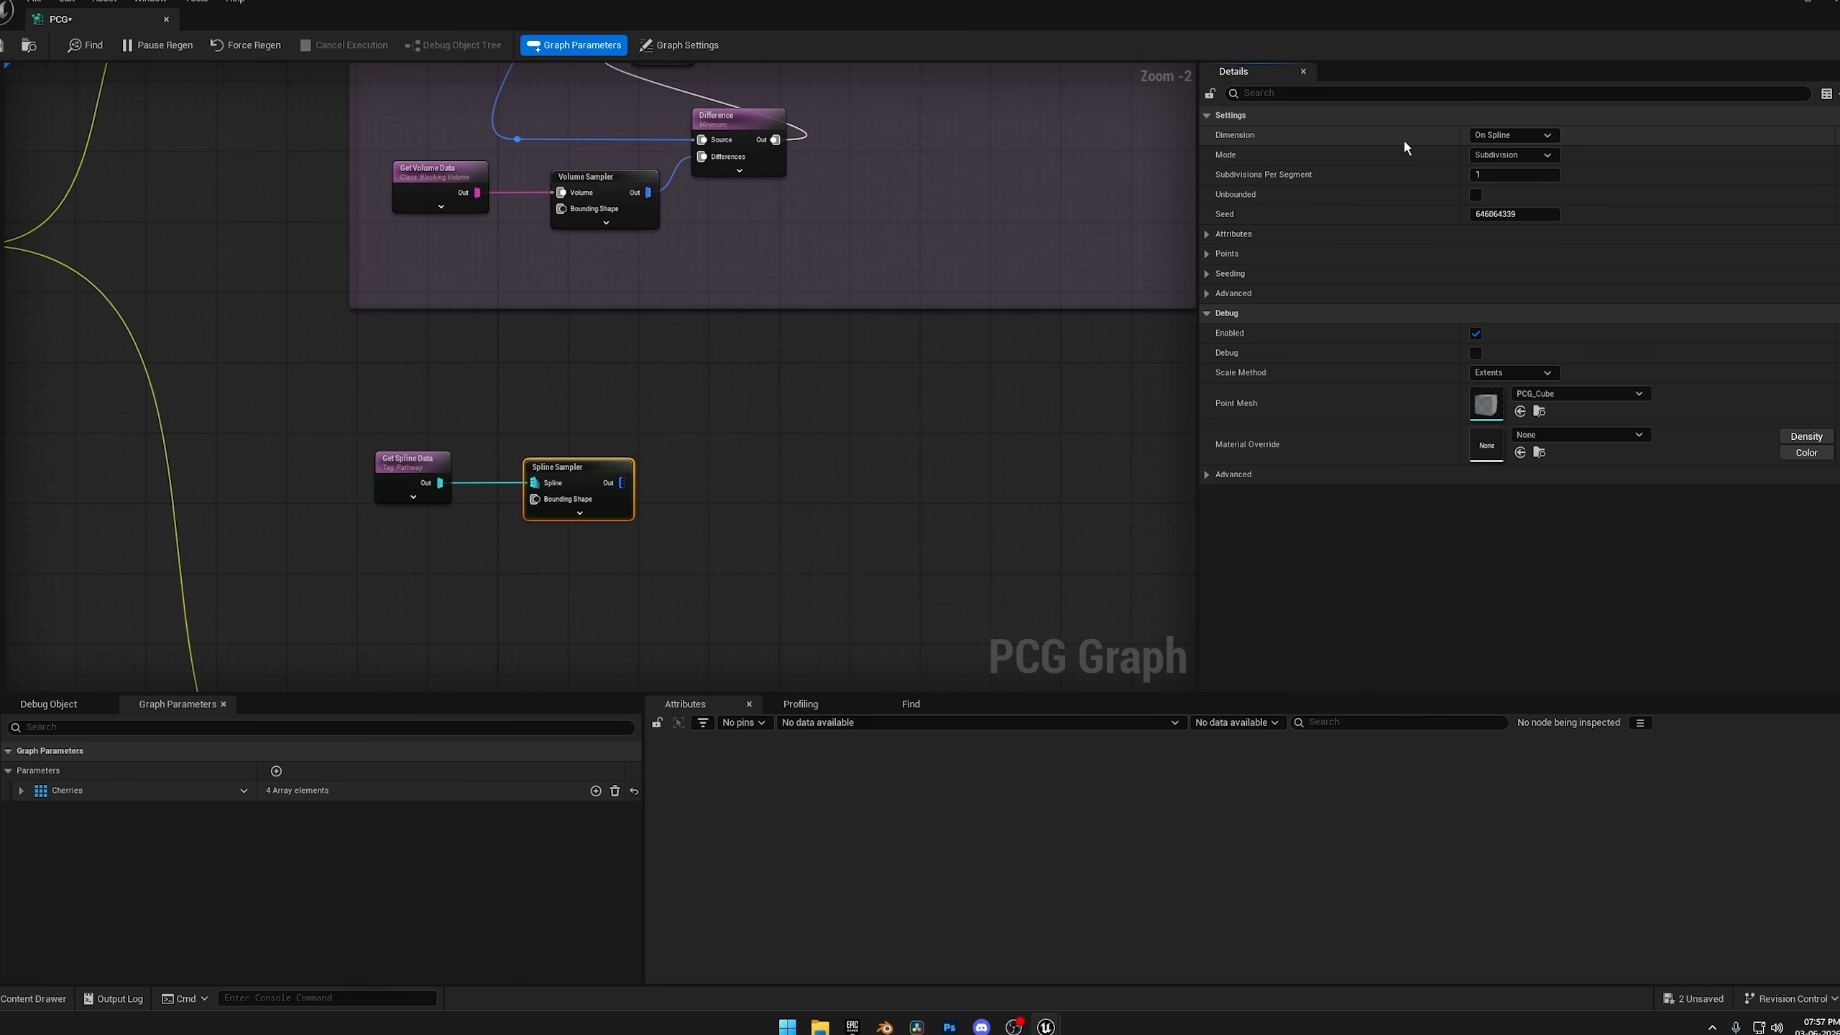
click(1507, 156)
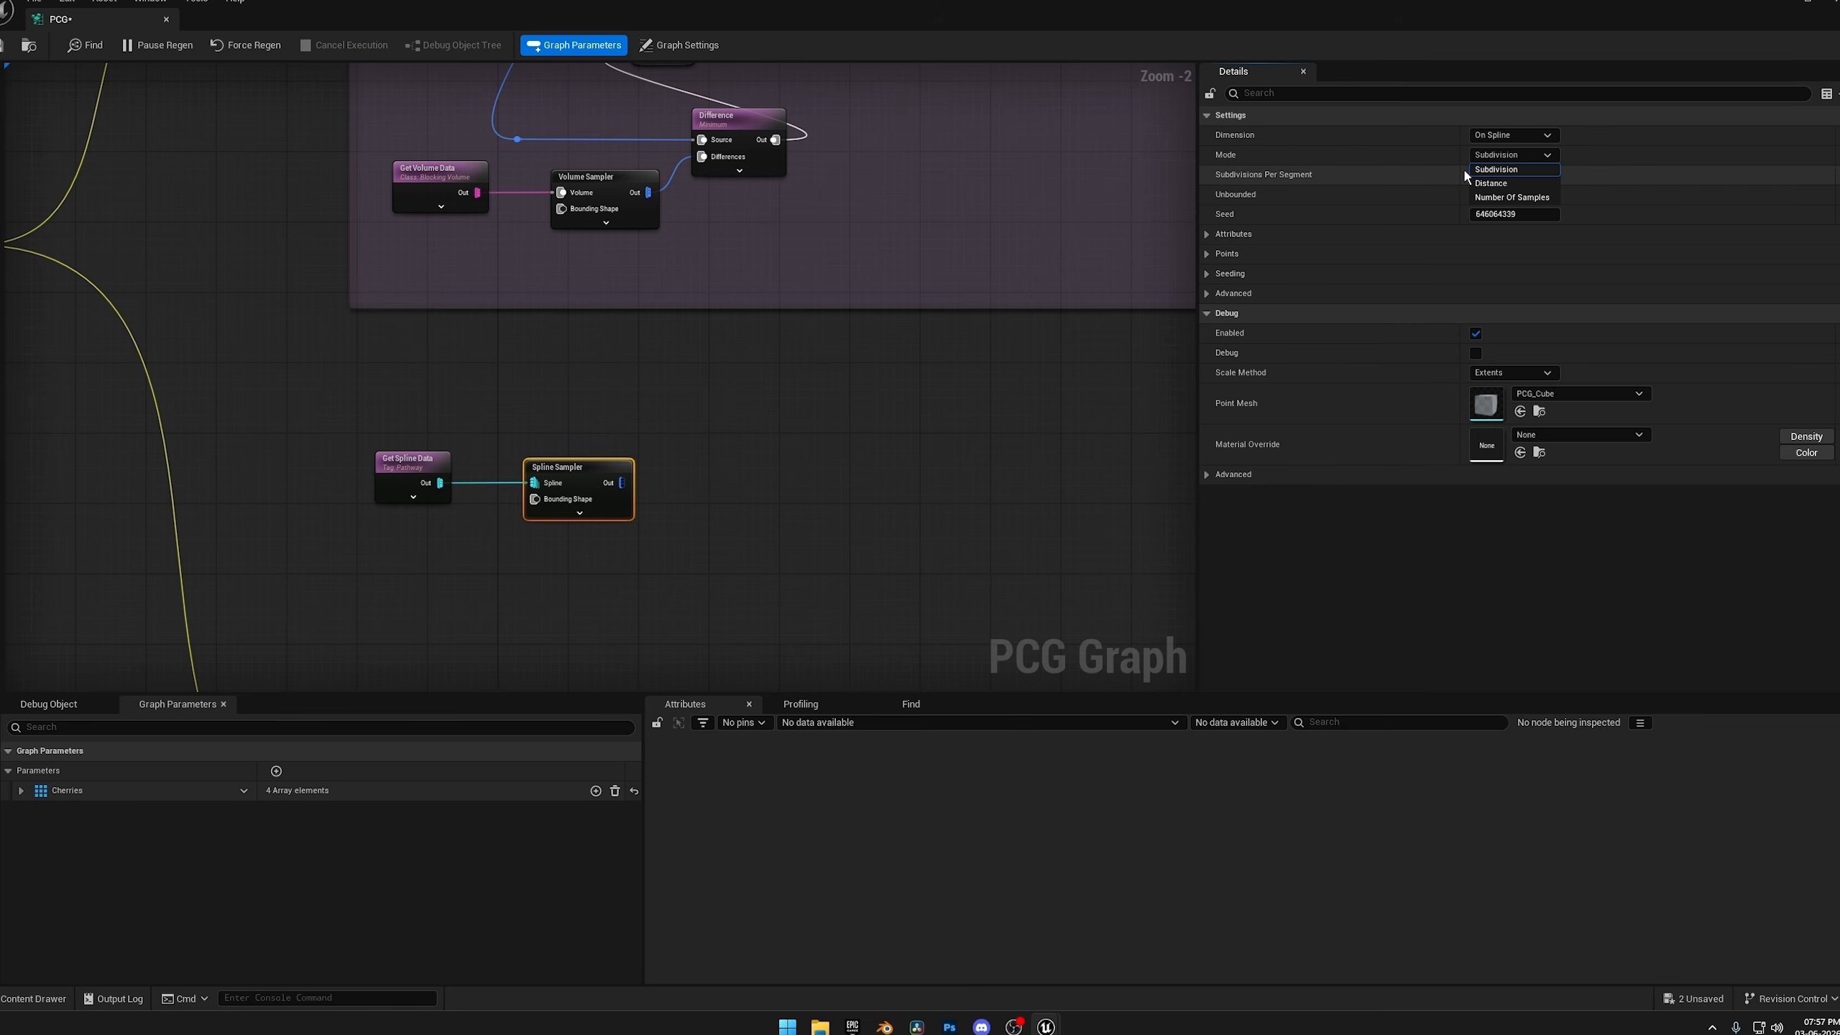
click(1493, 174)
Add a Projection node fed by the Spline Sampler's output.
right_drag(798, 378, 841, 374)
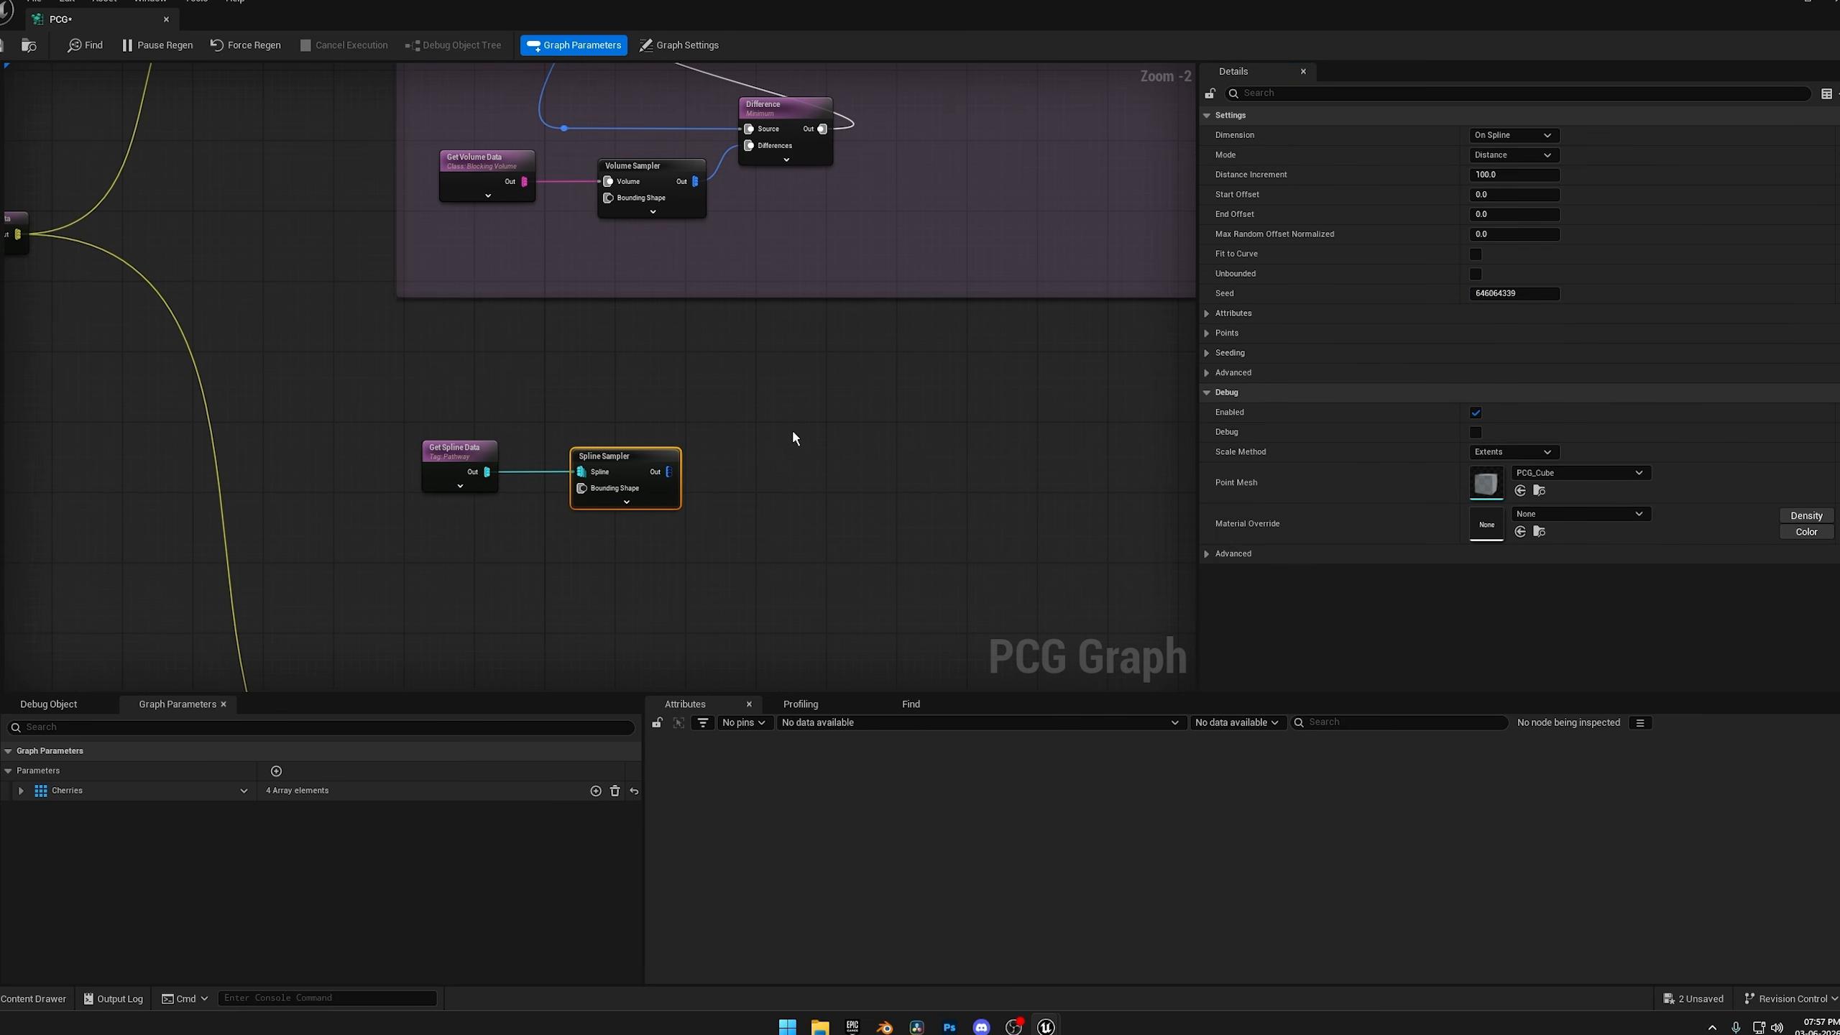
click(793, 436)
drag(668, 472, 820, 424)
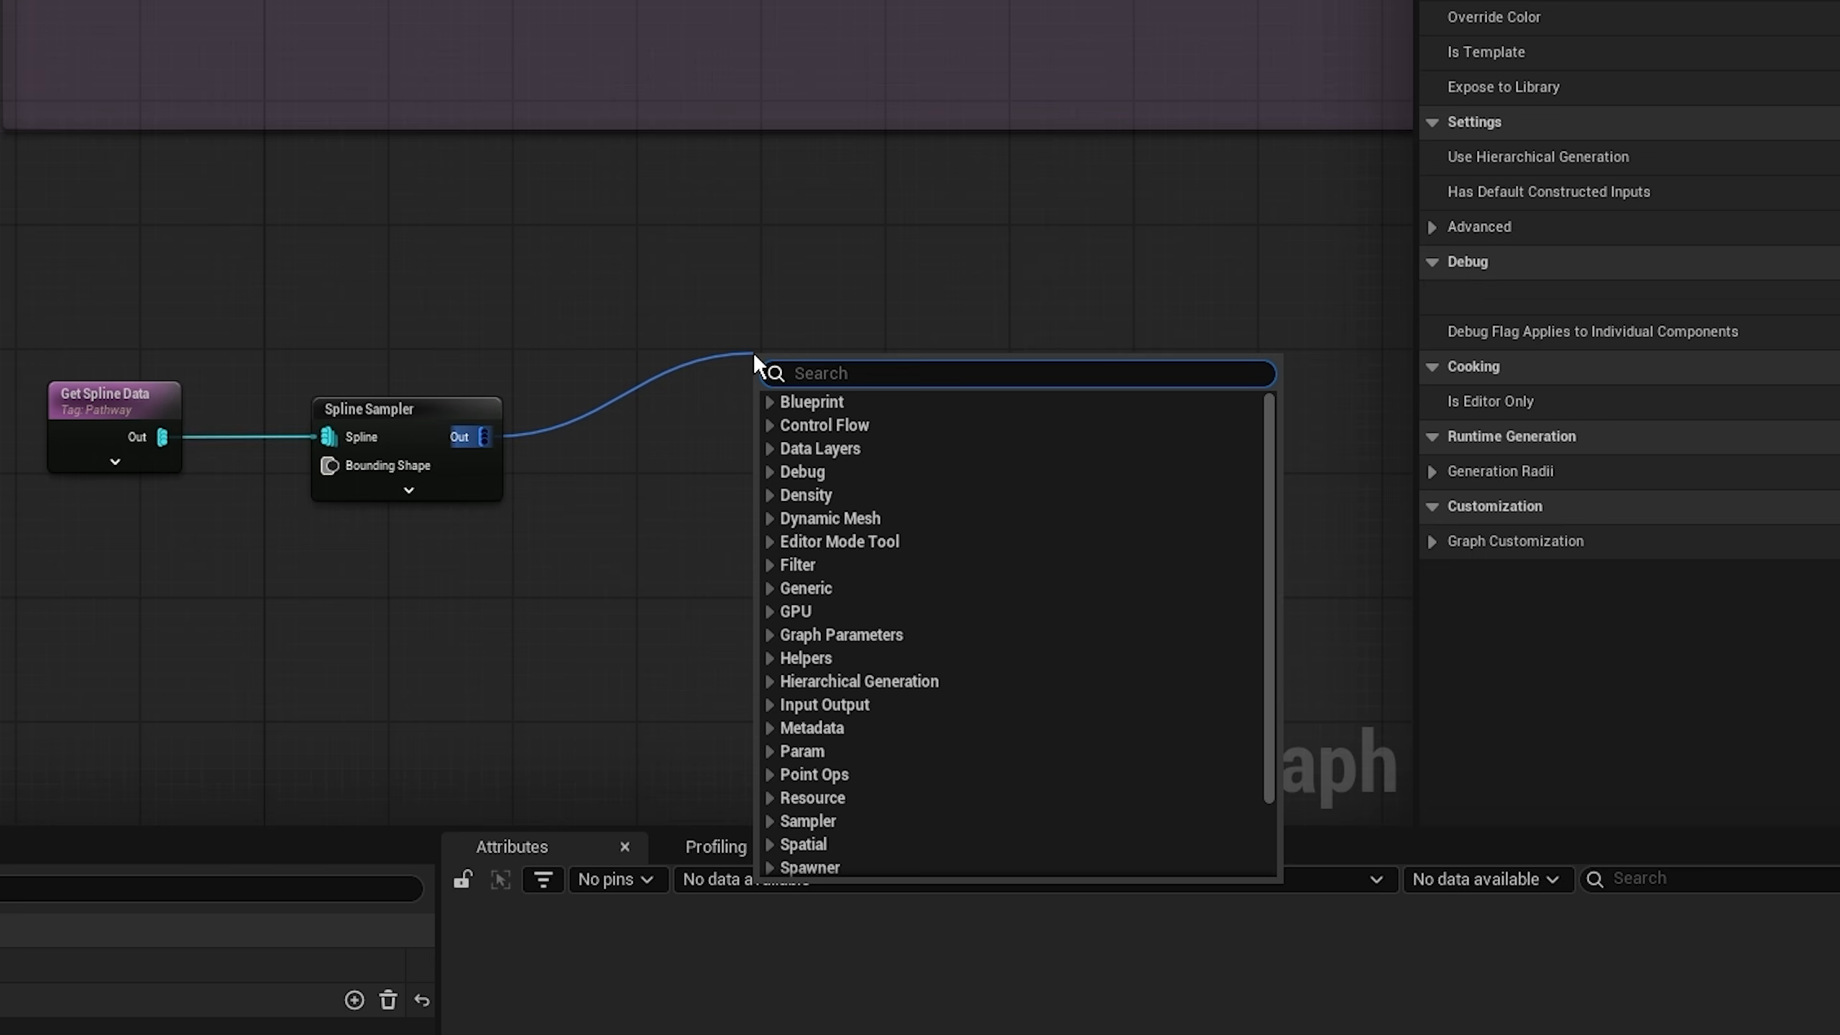
text(projec)
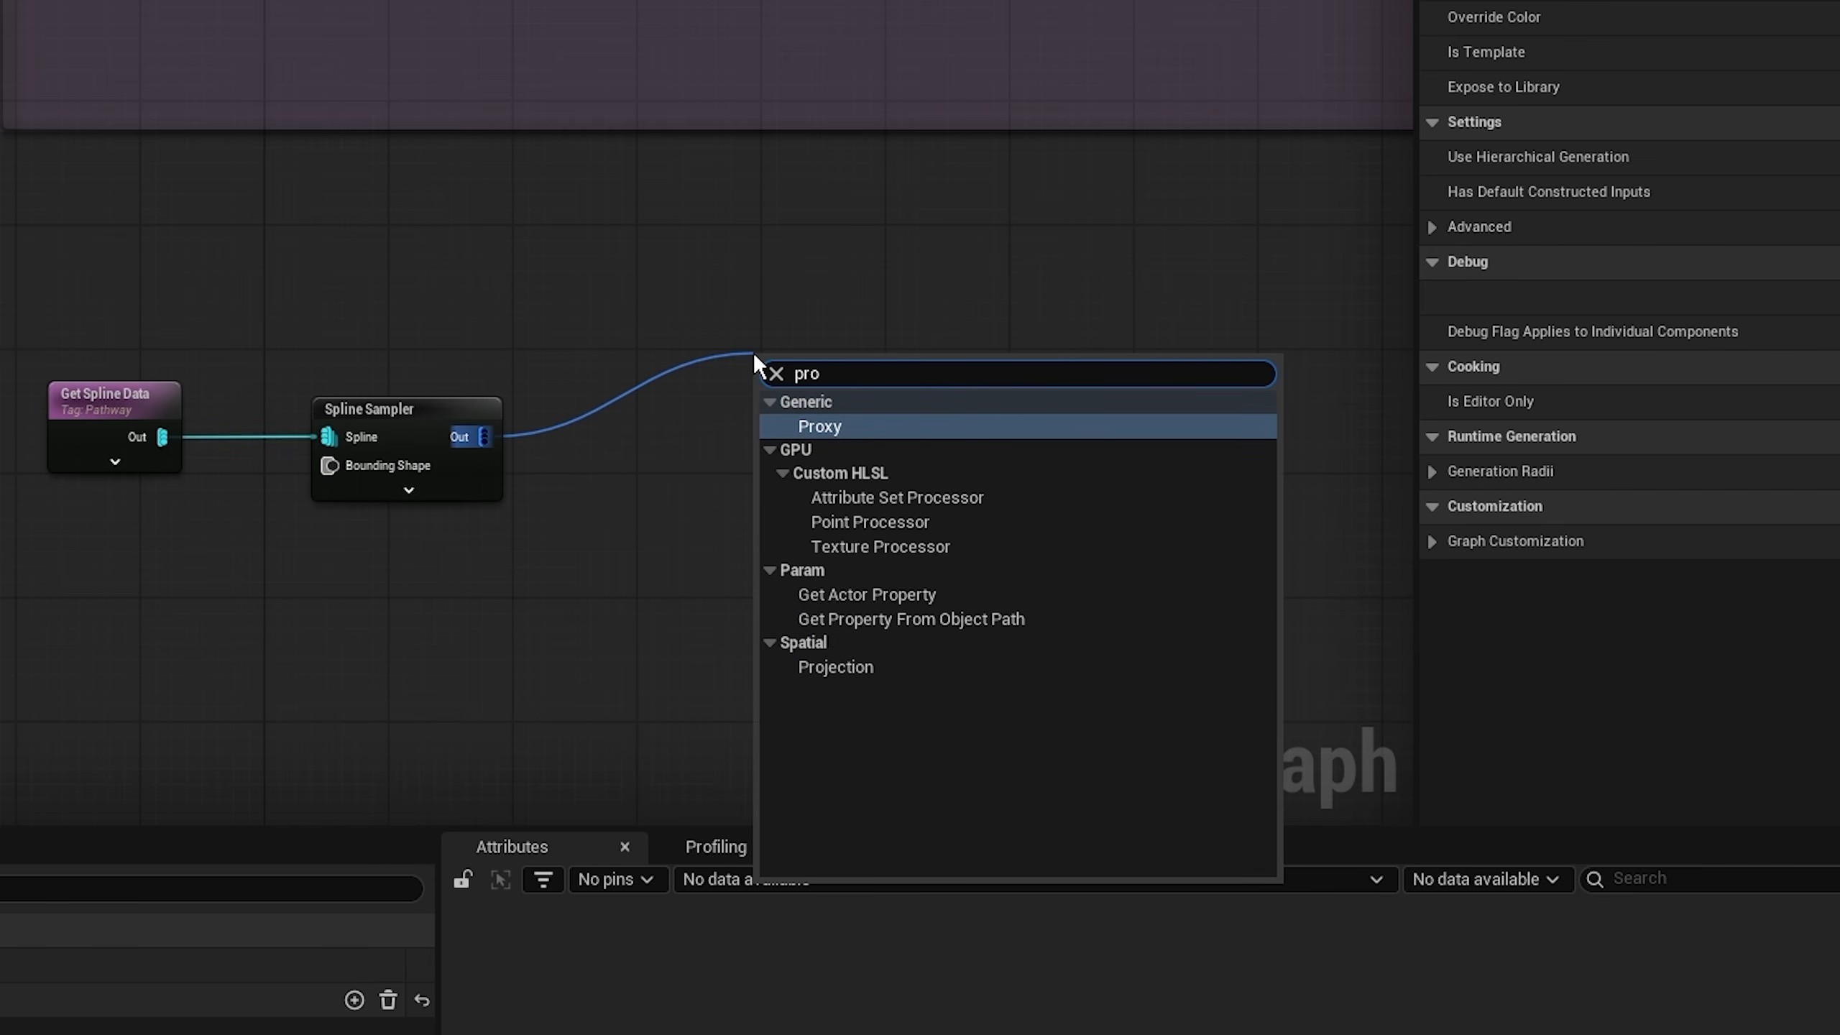
click(835, 428)
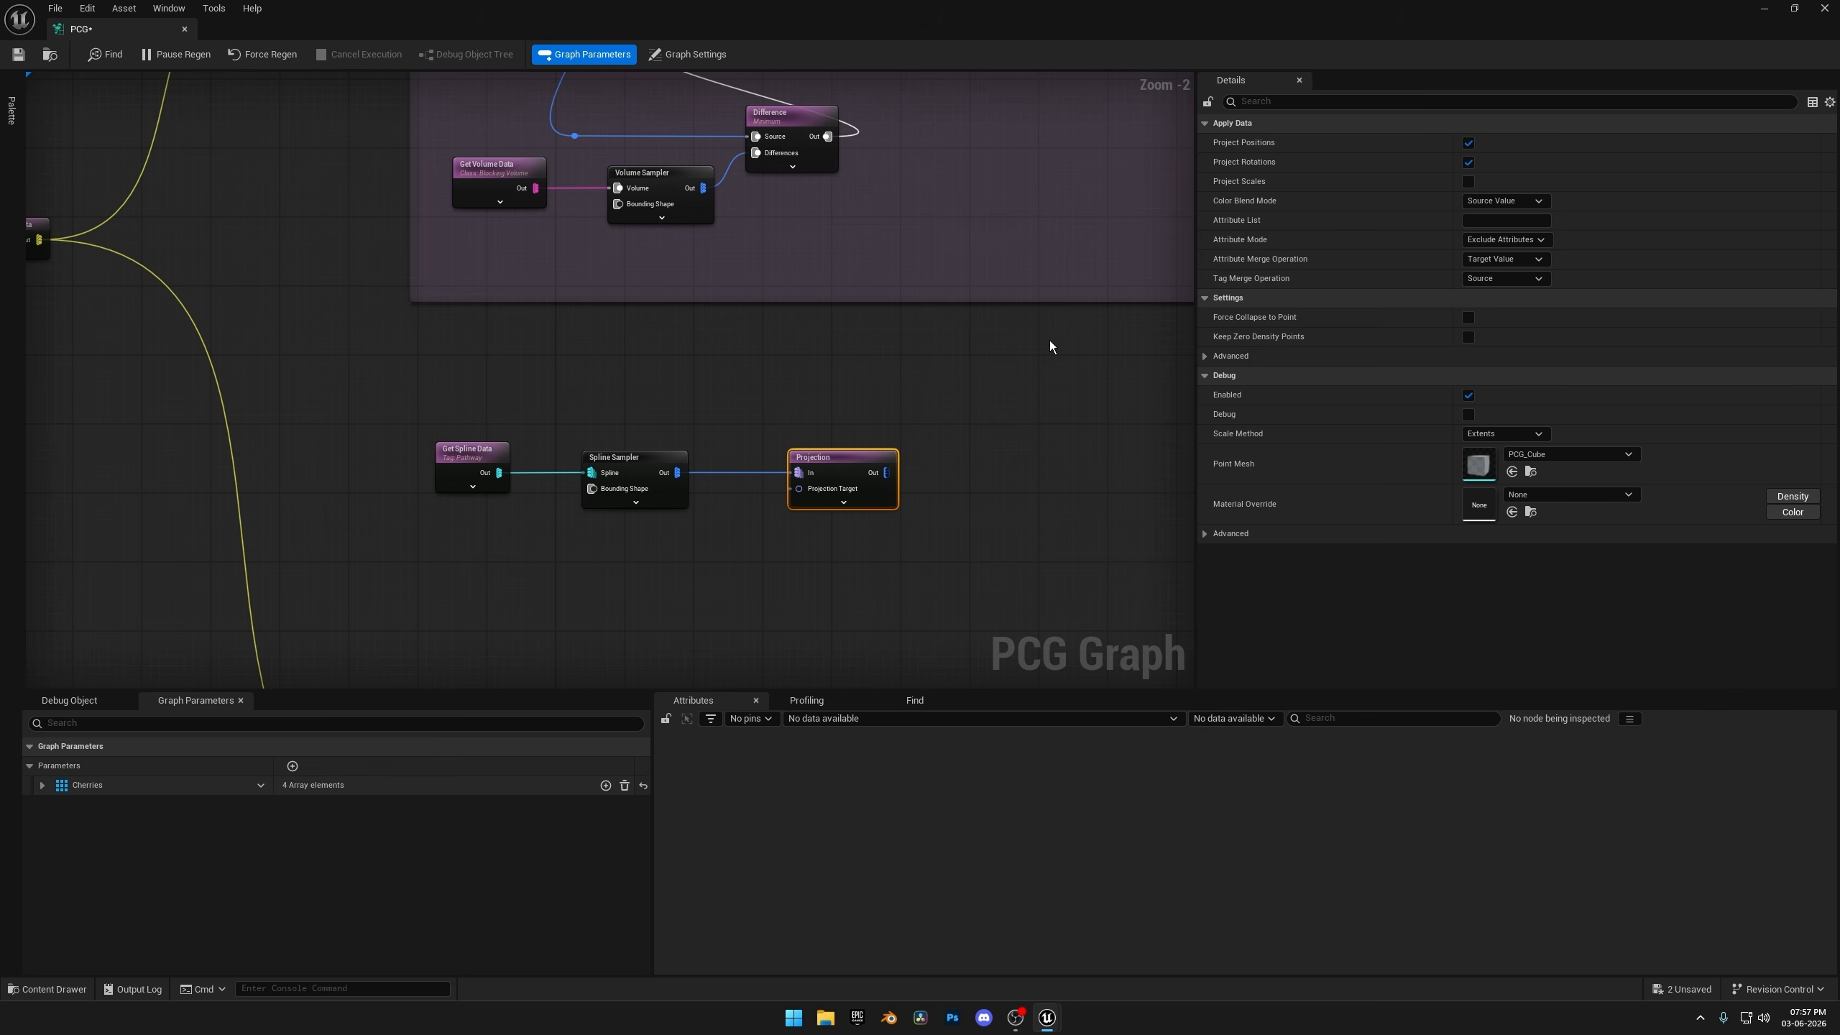
Connect Get Landscape Data to the Projection Target input and route the wire through a reroute node beside Get Spline Data.
right_drag(875, 365, 1064, 280)
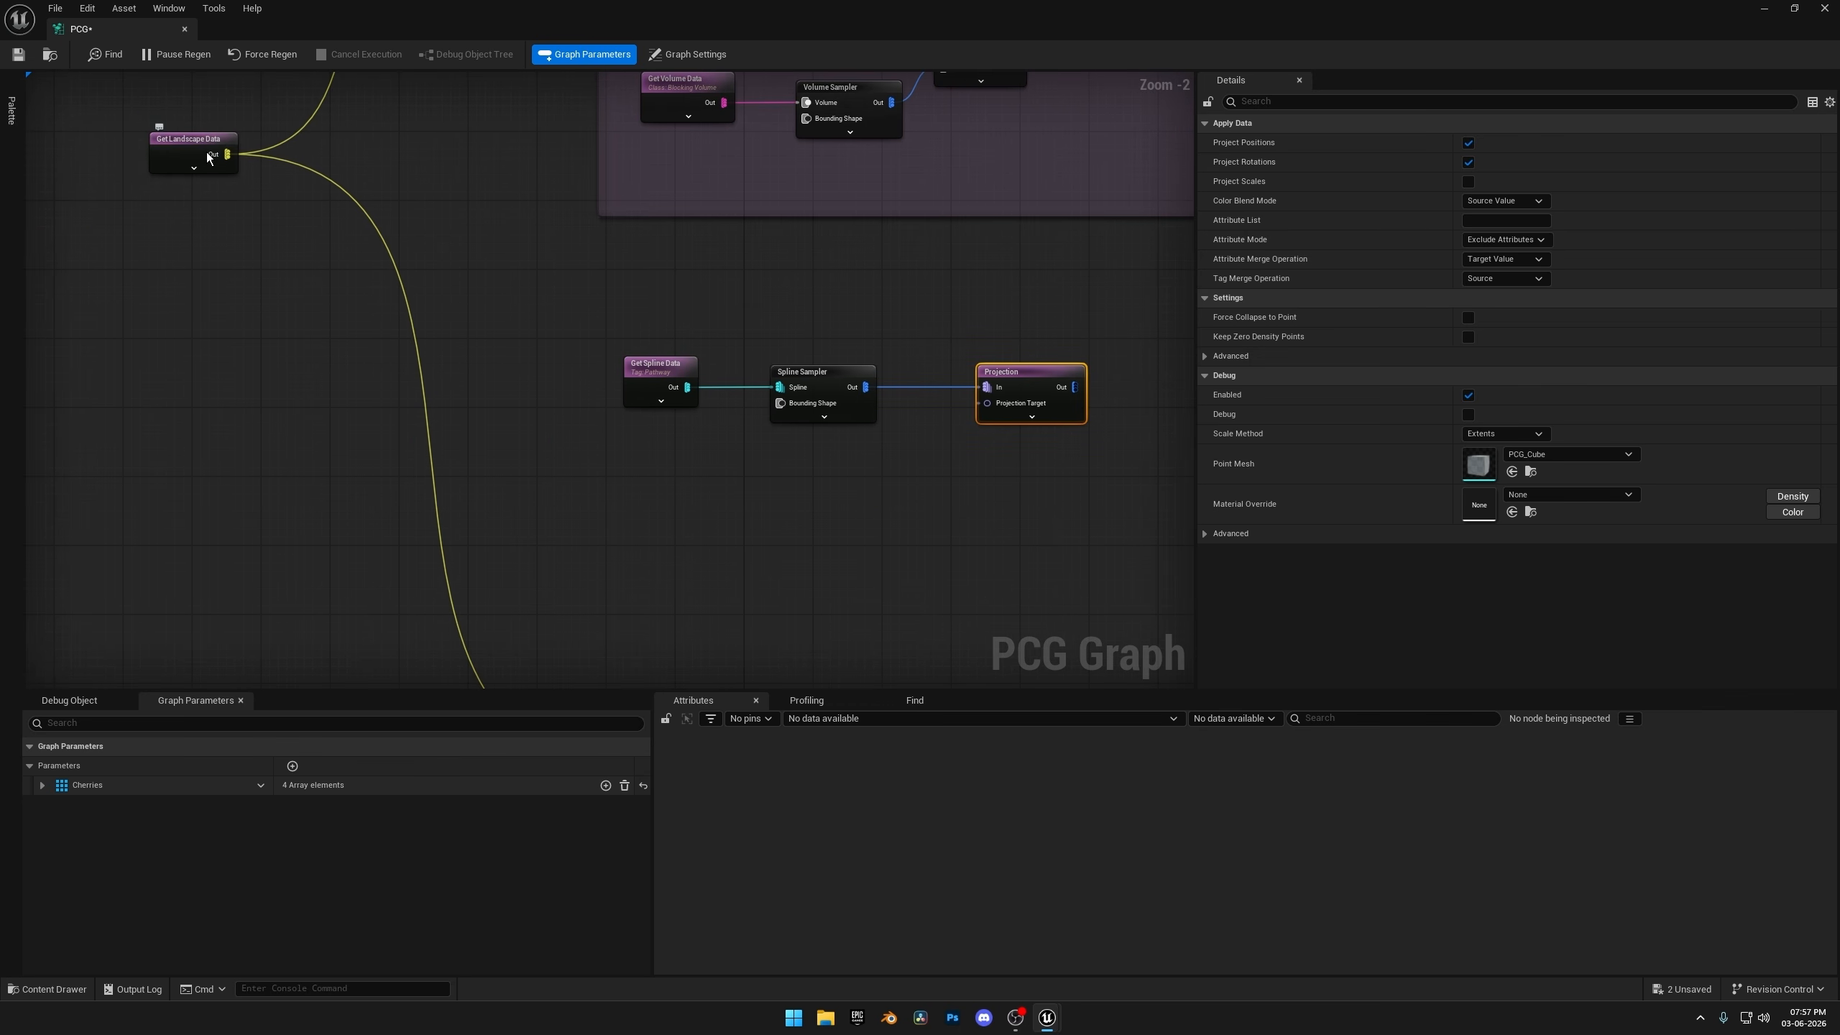
drag(224, 155, 1012, 410)
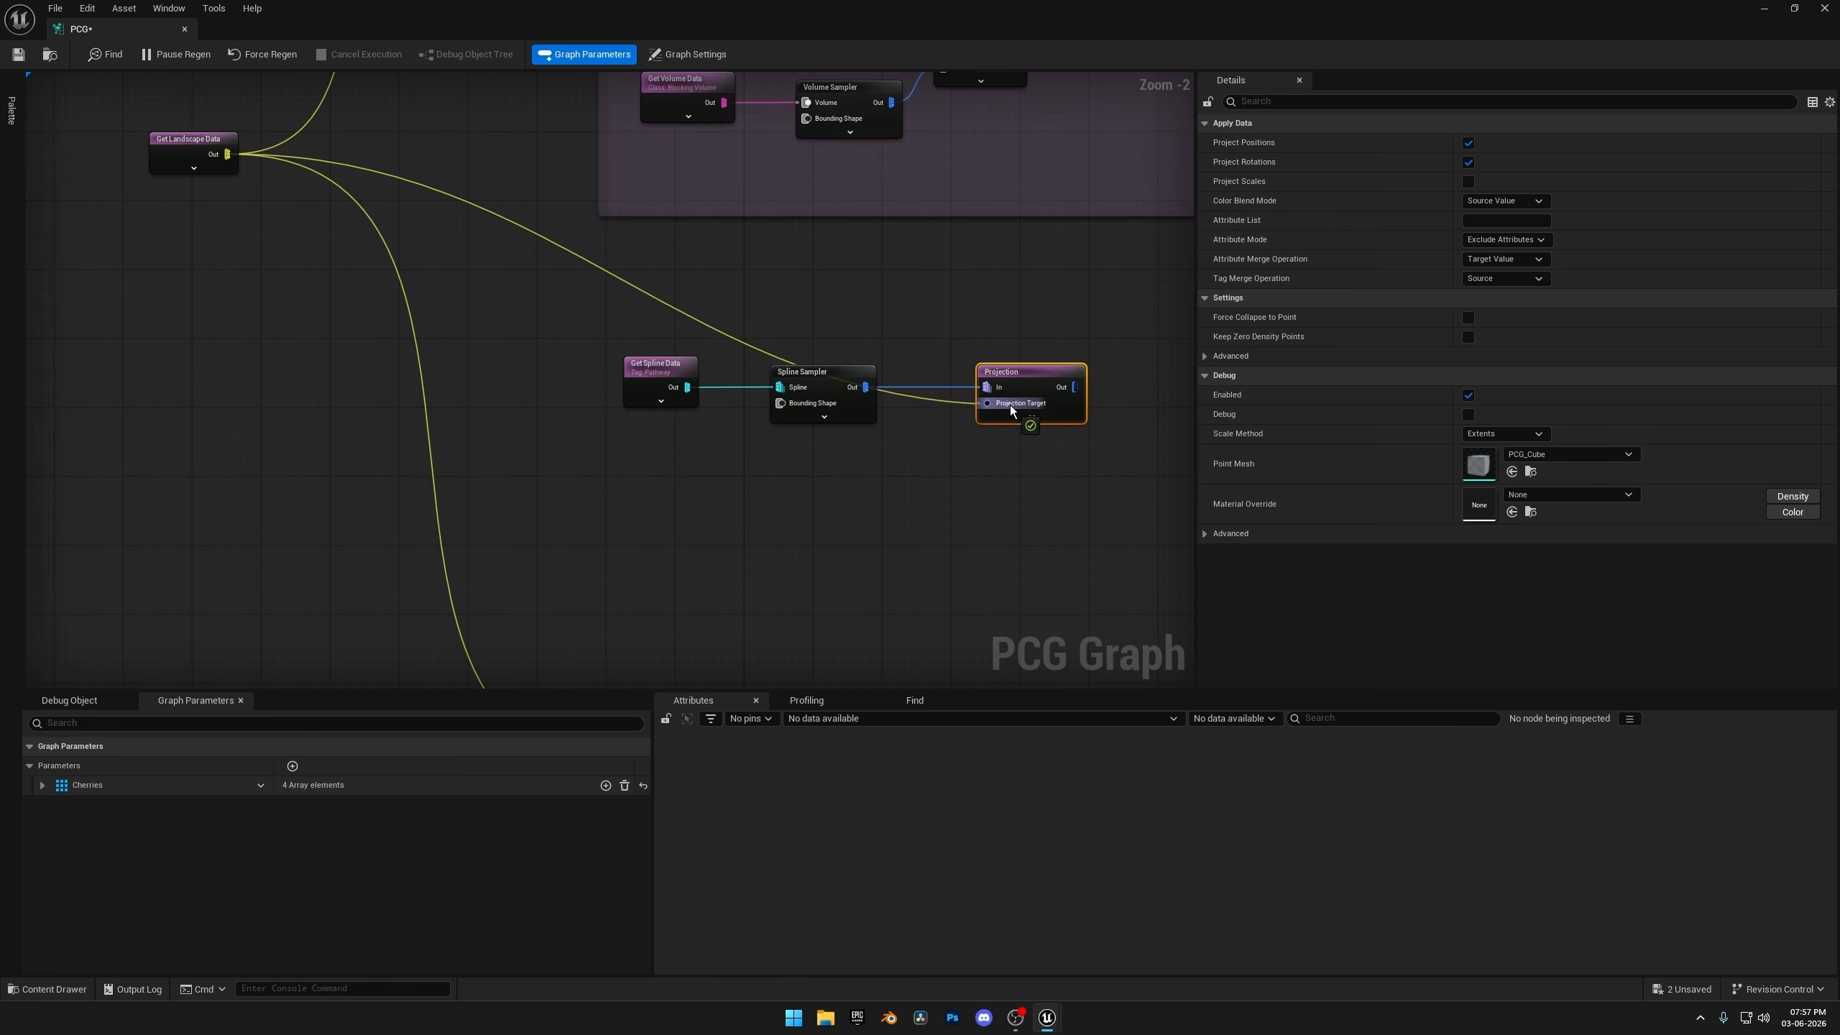
double_click(563, 256)
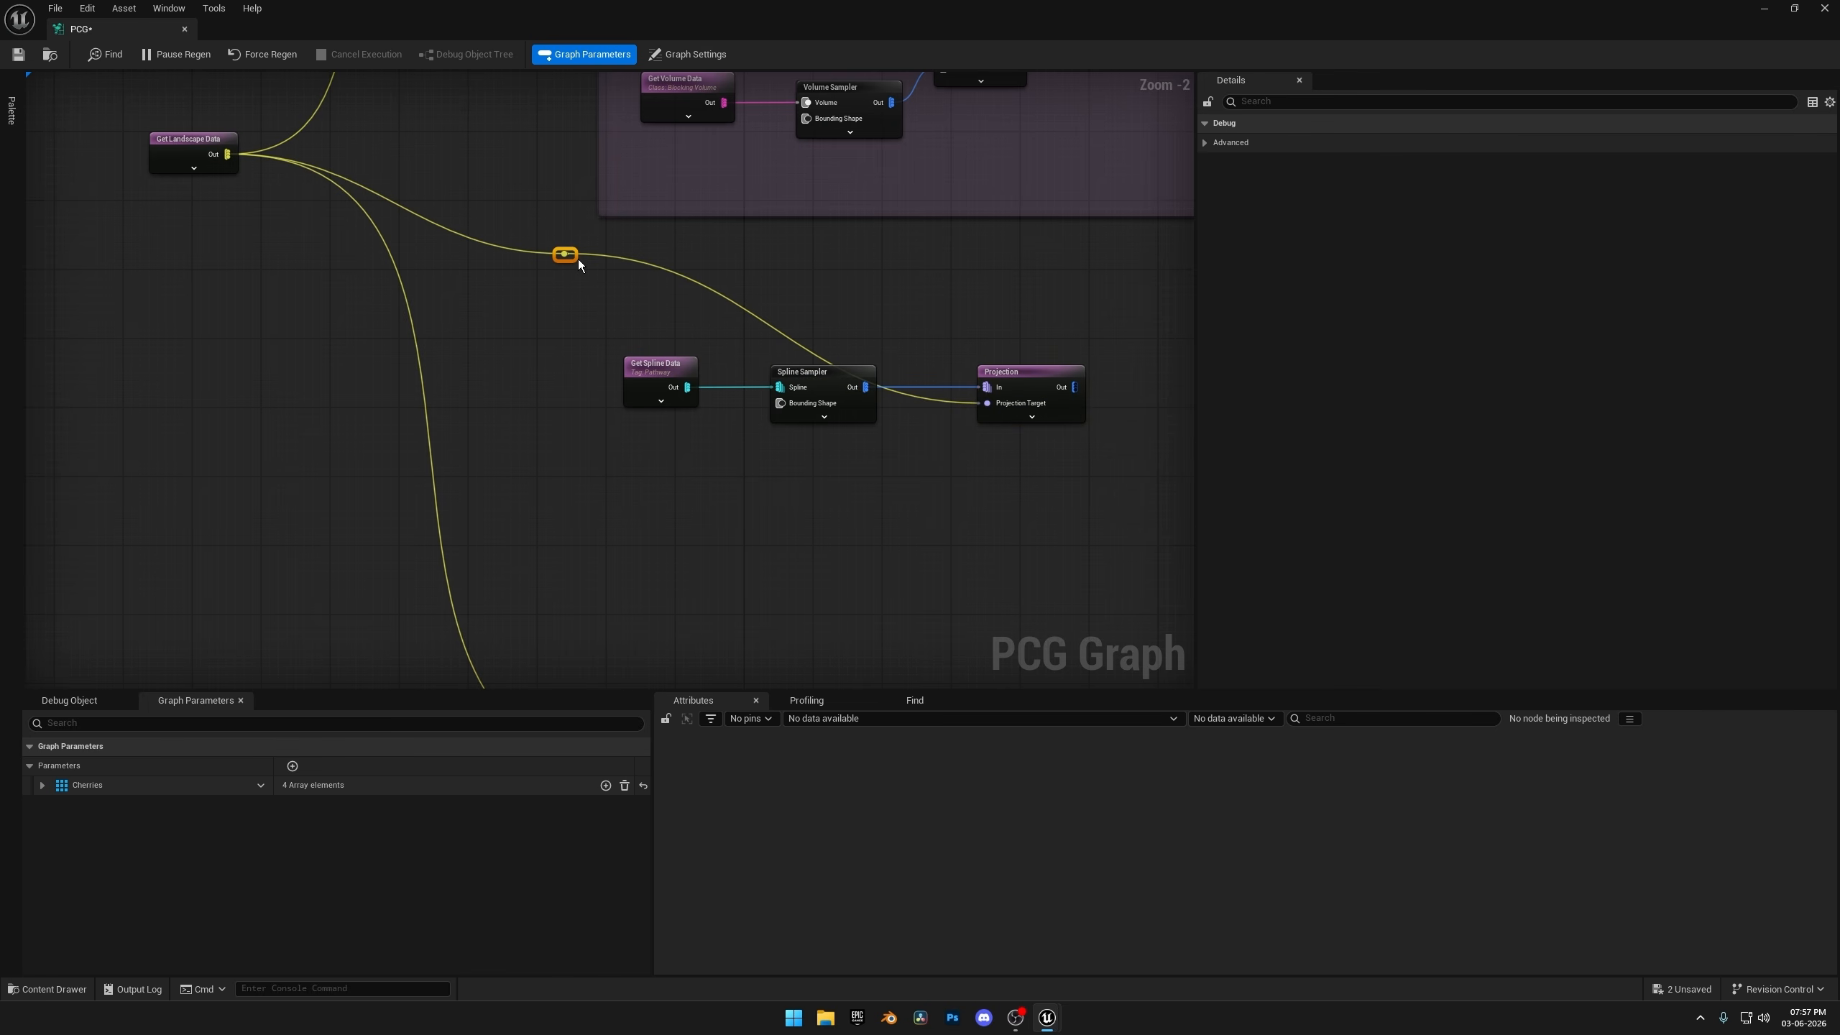
drag(572, 256, 585, 409)
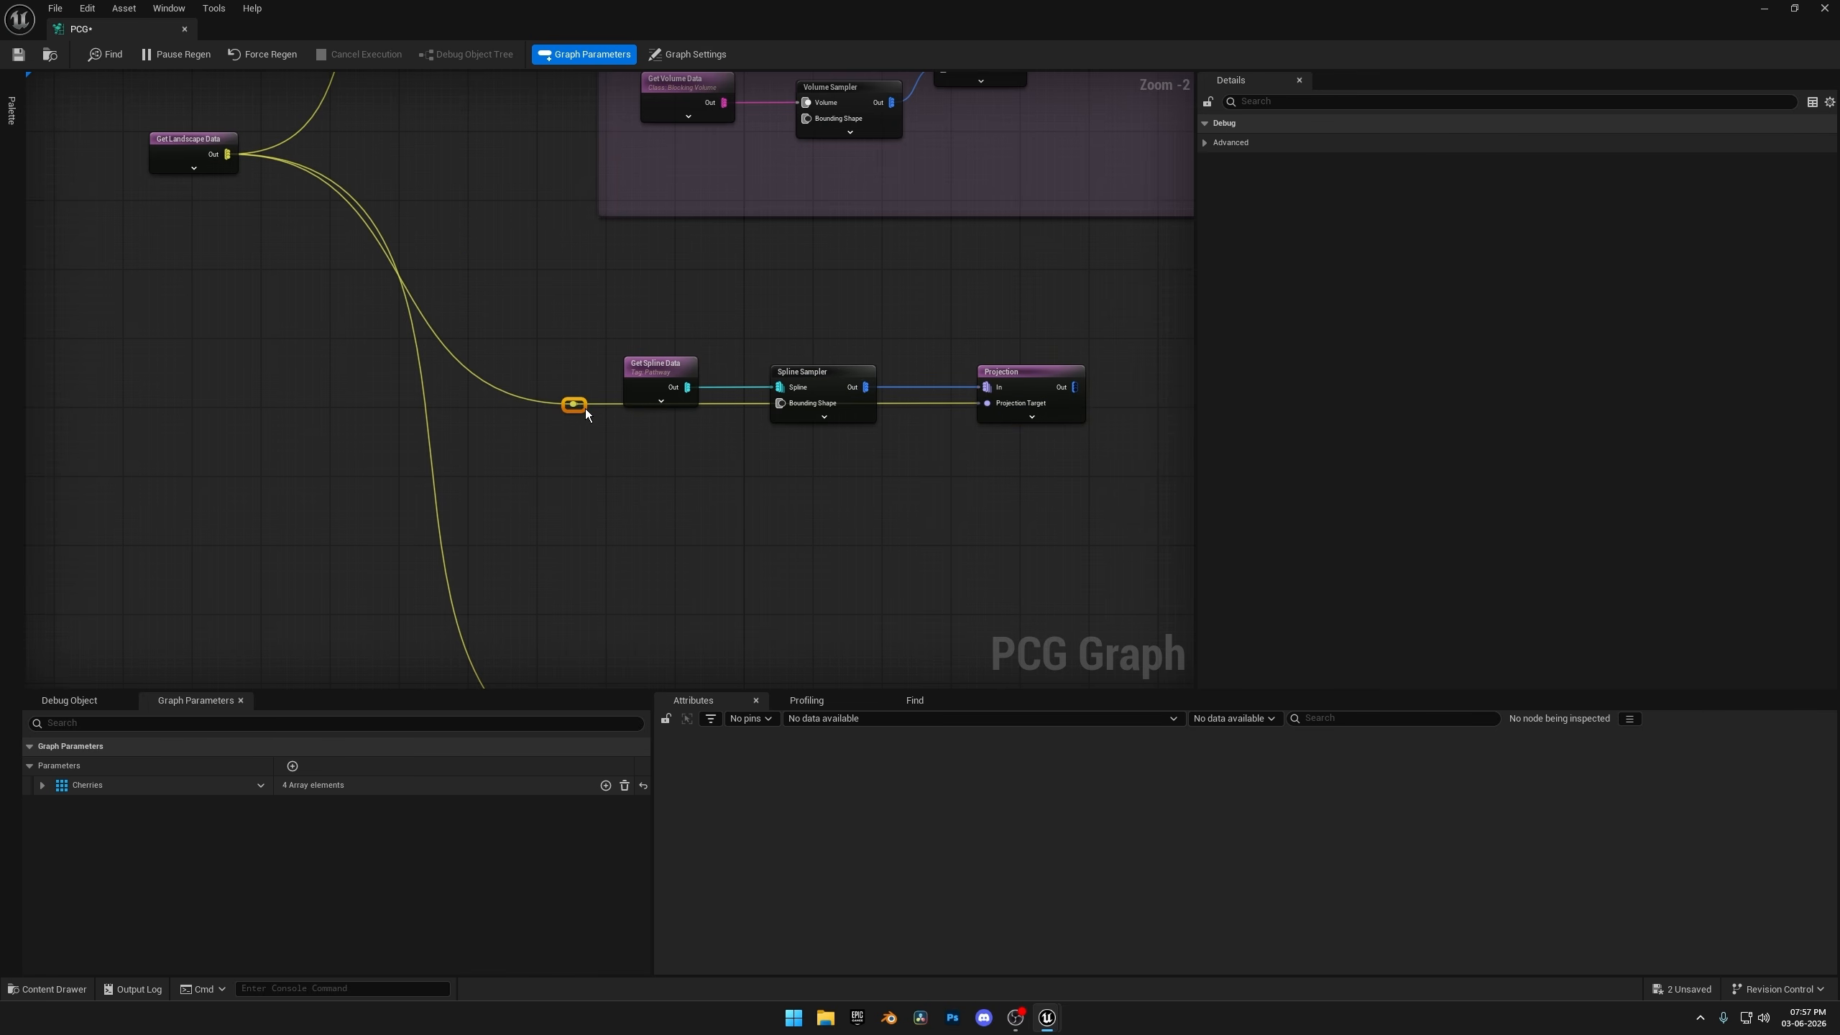
right_drag(599, 324, 581, 365)
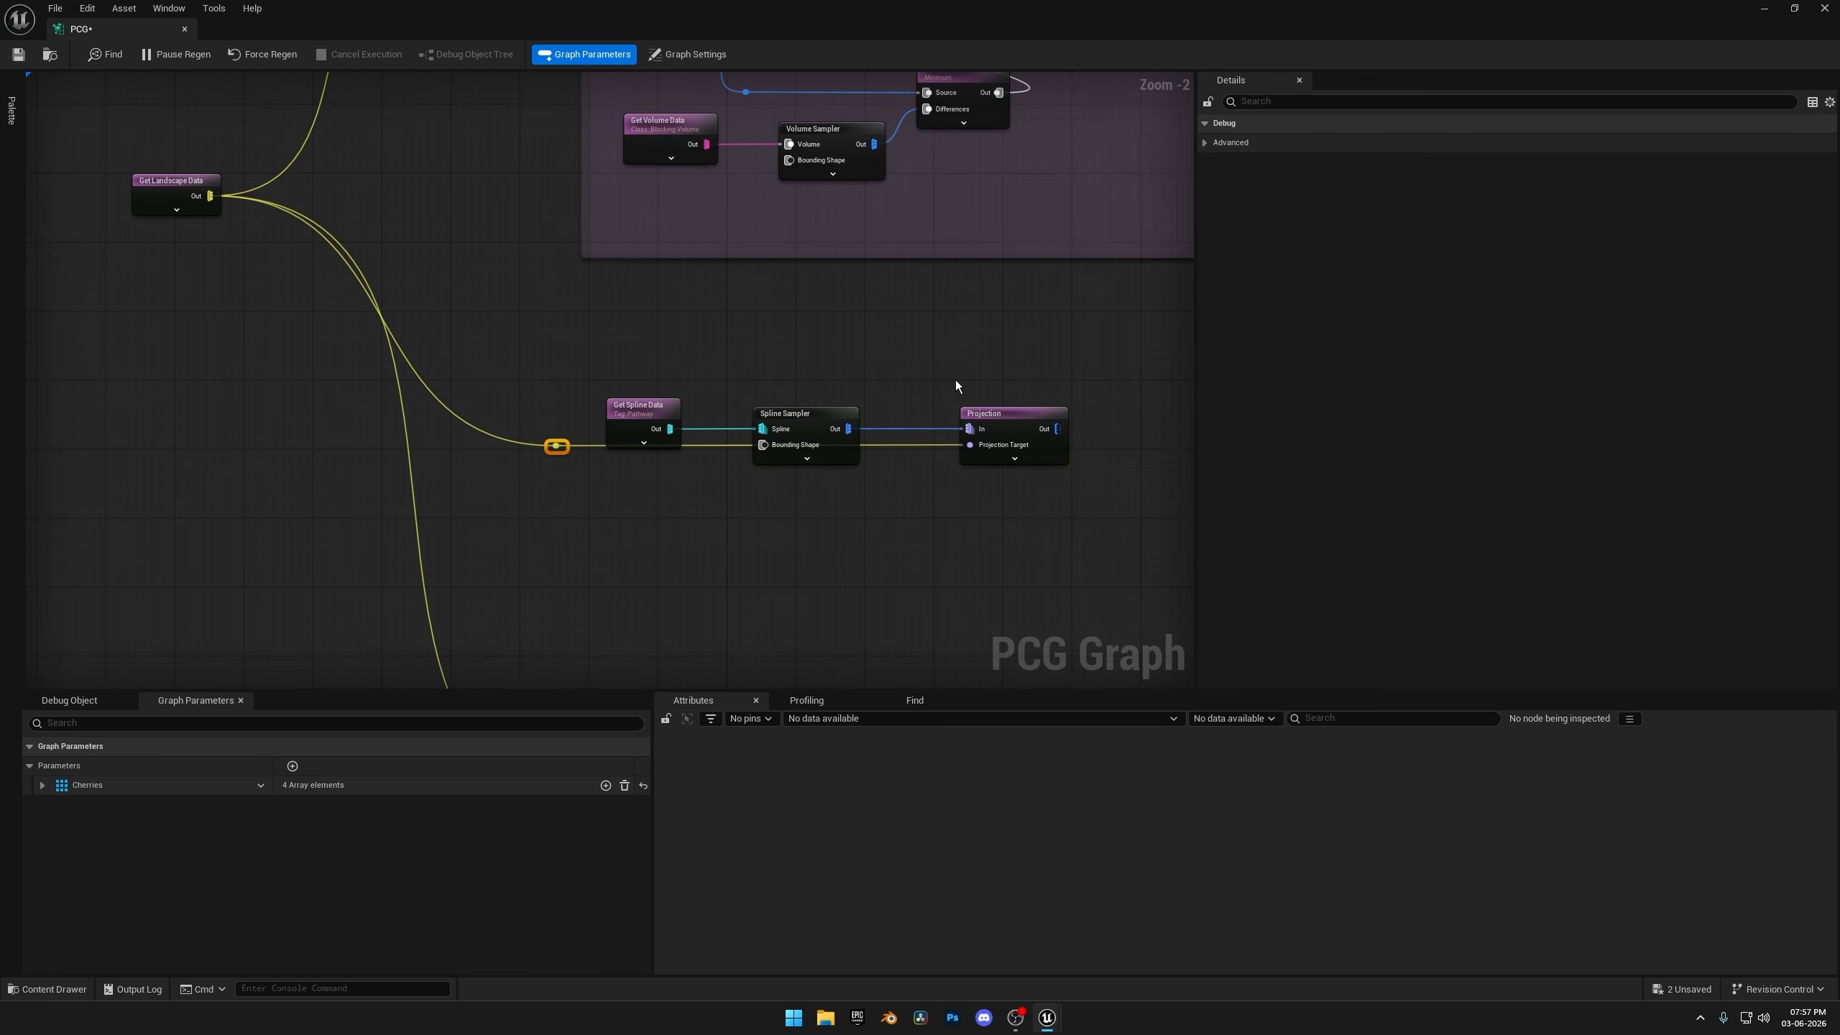
Add a Bounds Modifier node fed by the Projection's output and enable its debug display.
right_drag(955, 384, 560, 404)
click(634, 440)
drag(663, 448, 750, 436)
text(bounds)
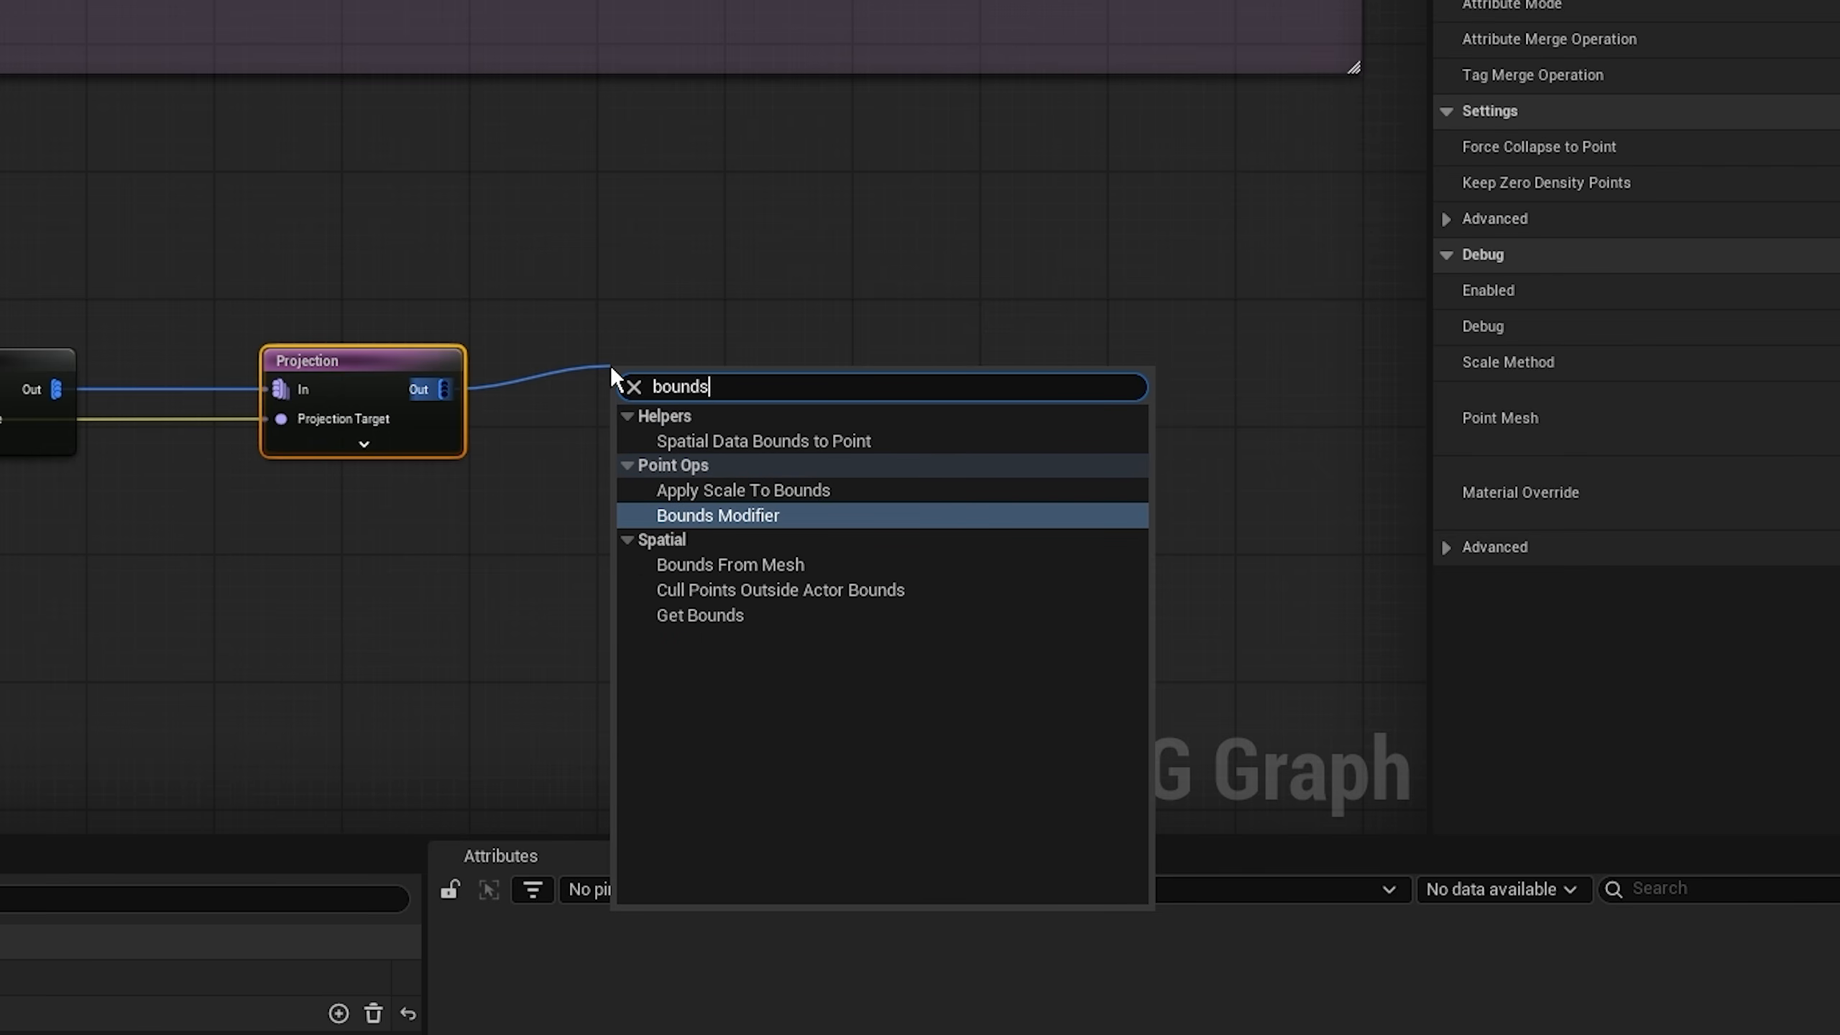
click(696, 516)
drag(685, 370, 684, 357)
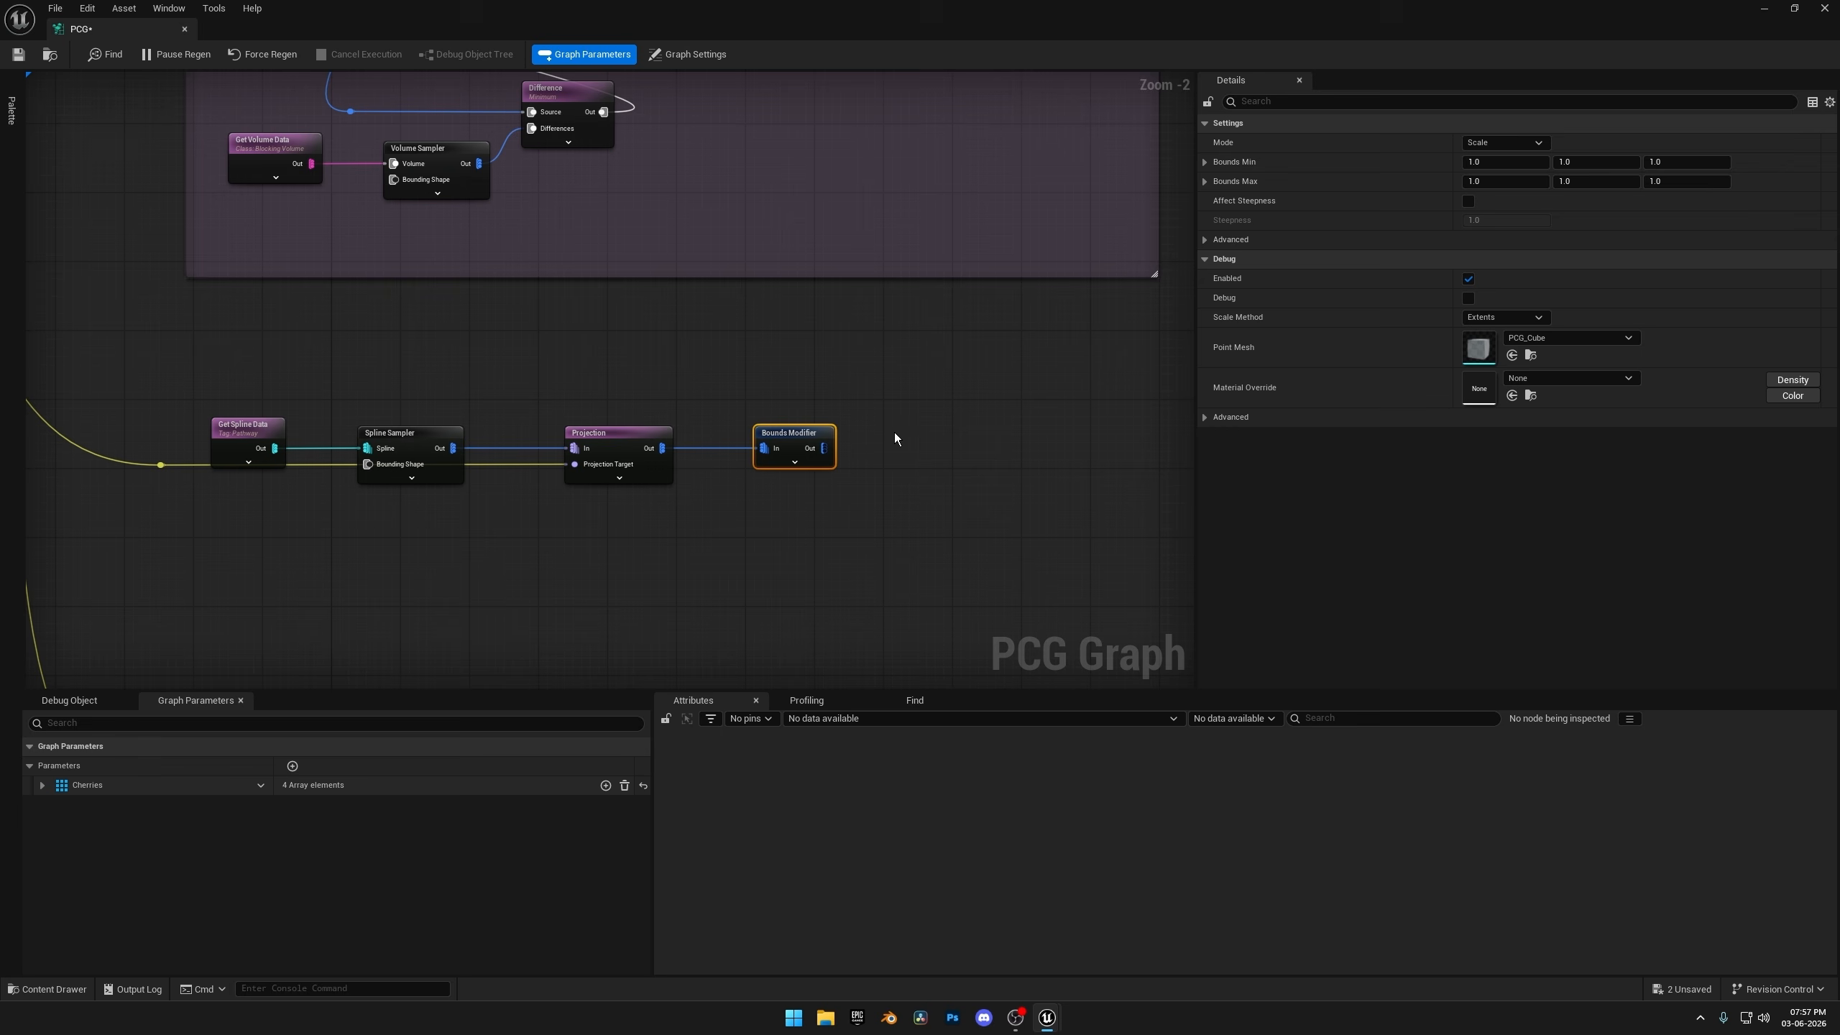
right_drag(894, 431, 834, 567)
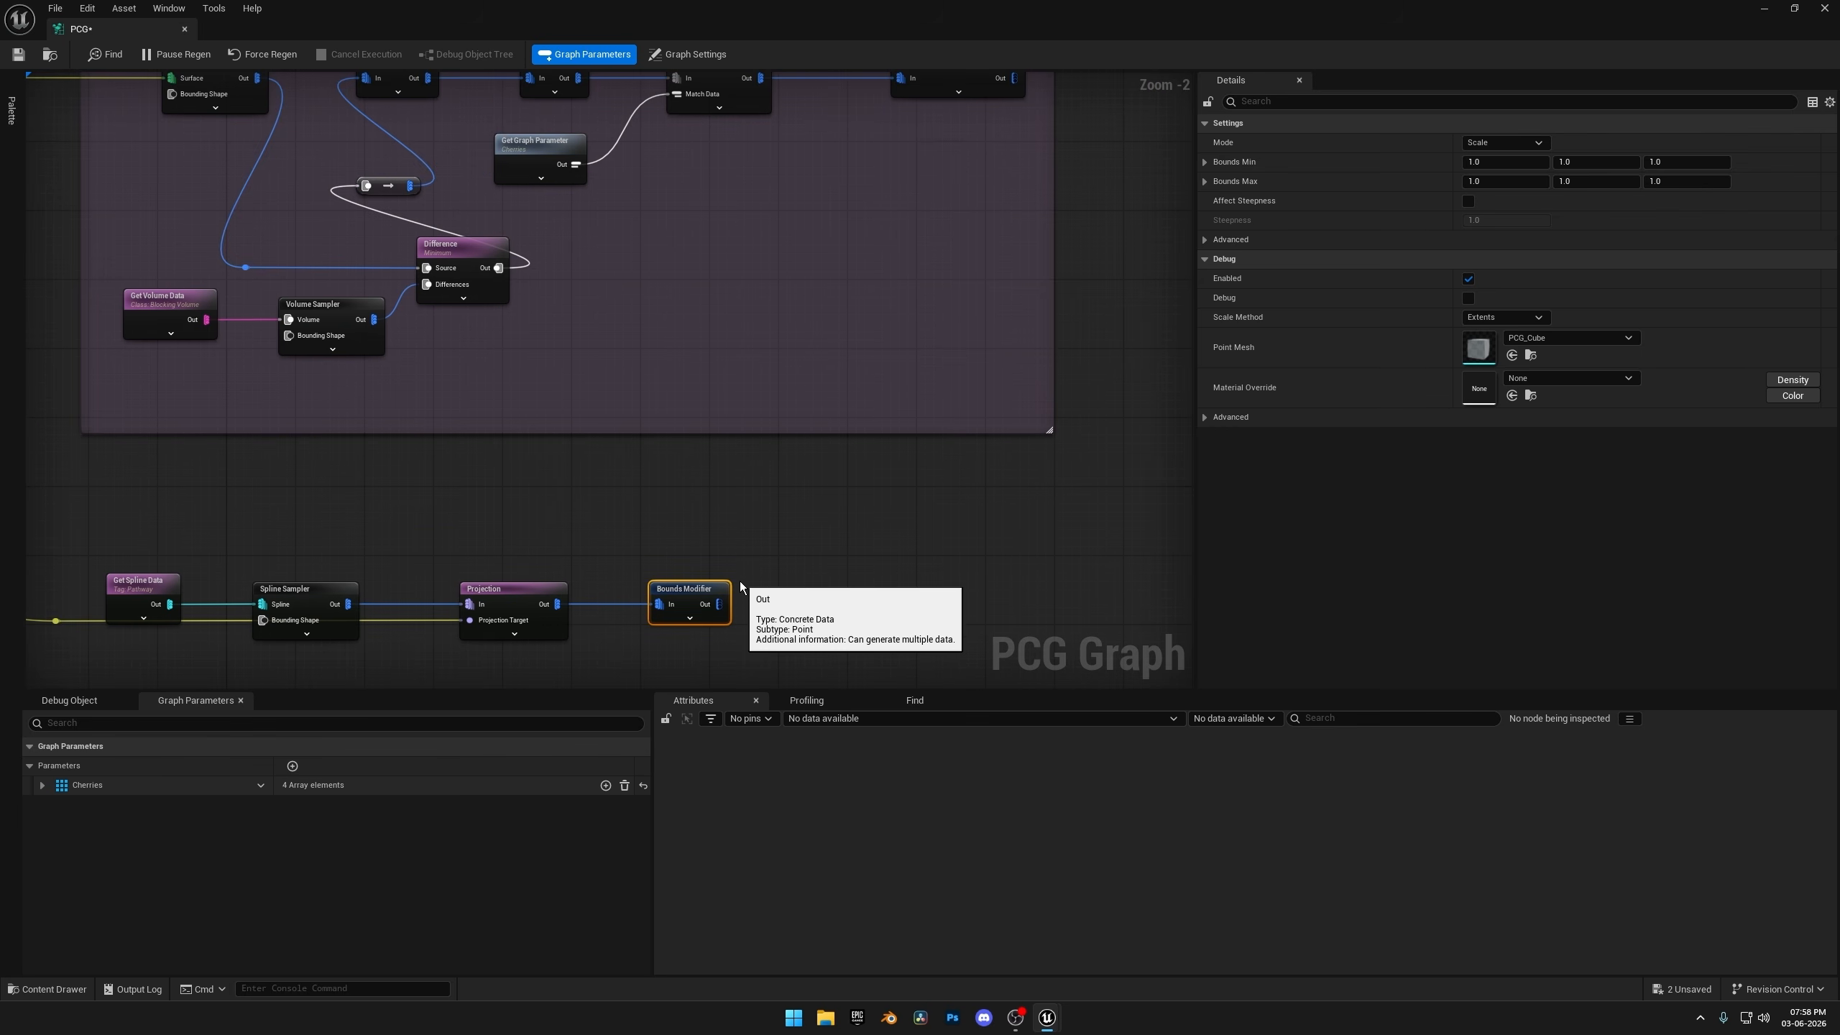
click(1469, 298)
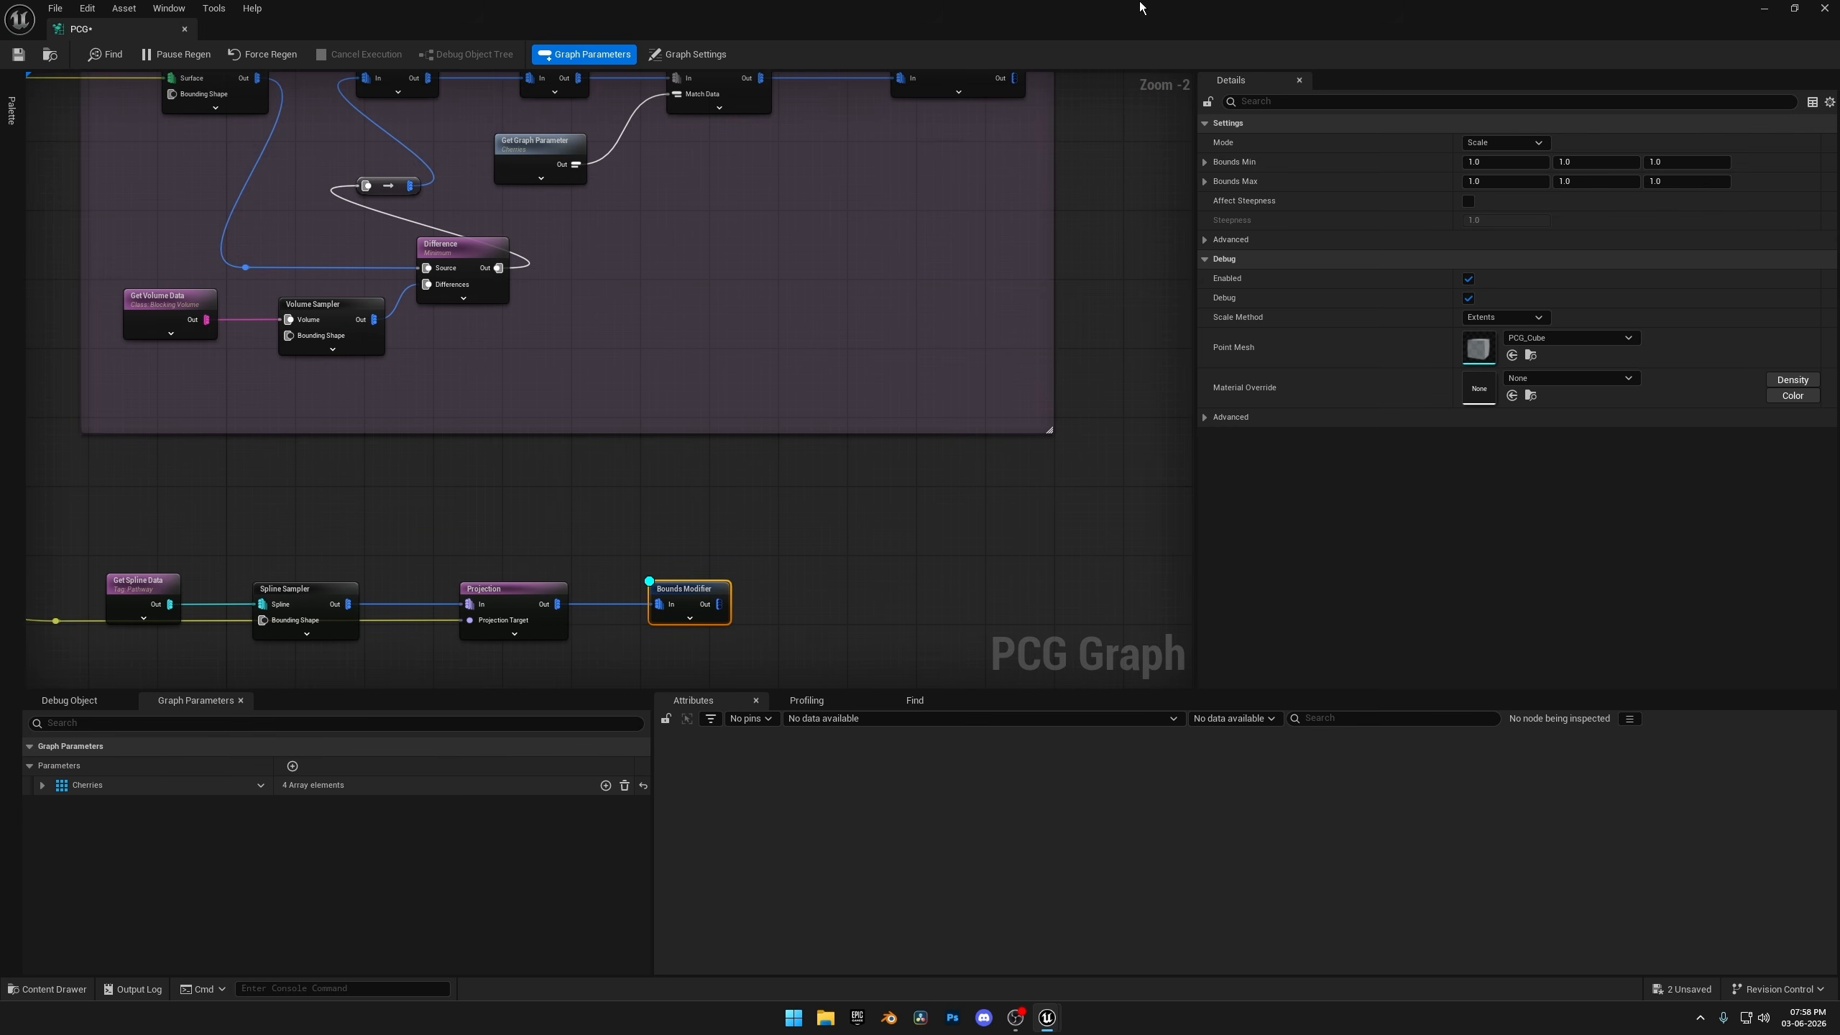
Shrink the PCG graph editor to a floating window over the level viewport, widen it for its settings, and unhide the PCG volume.
drag(1682, 5, 1323, 113)
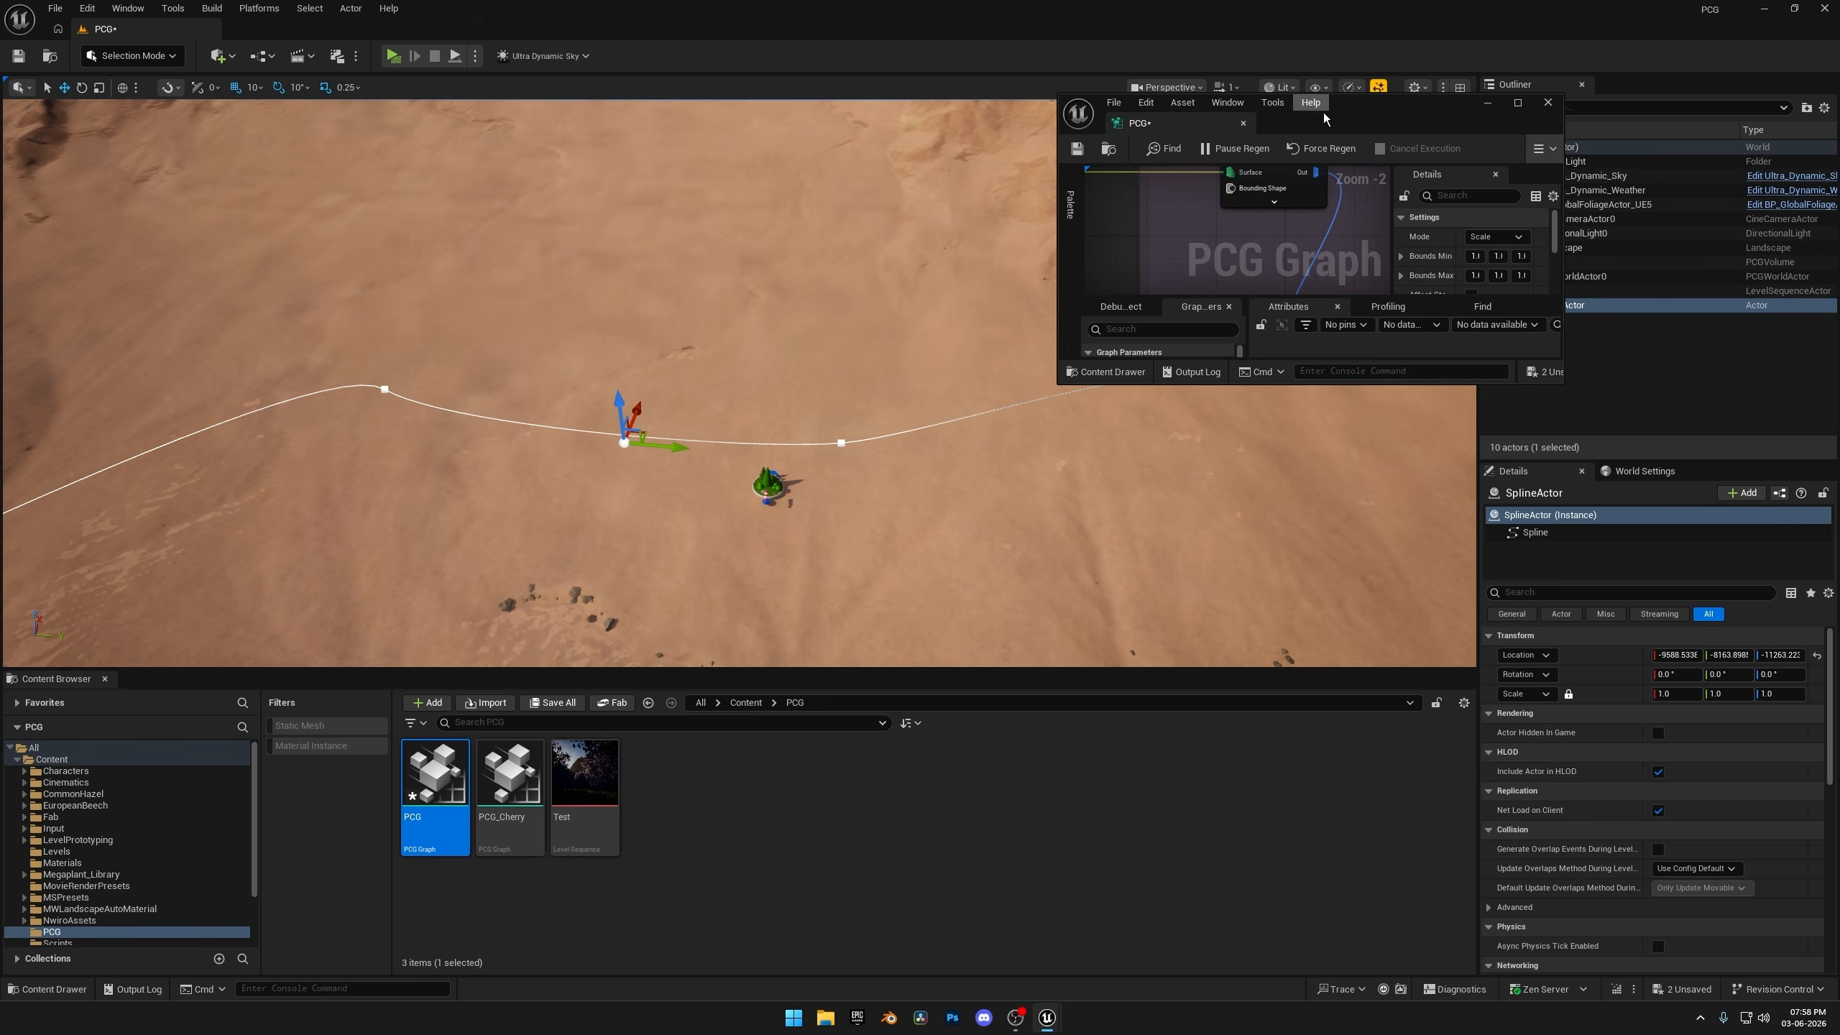
drag(1565, 392, 1655, 728)
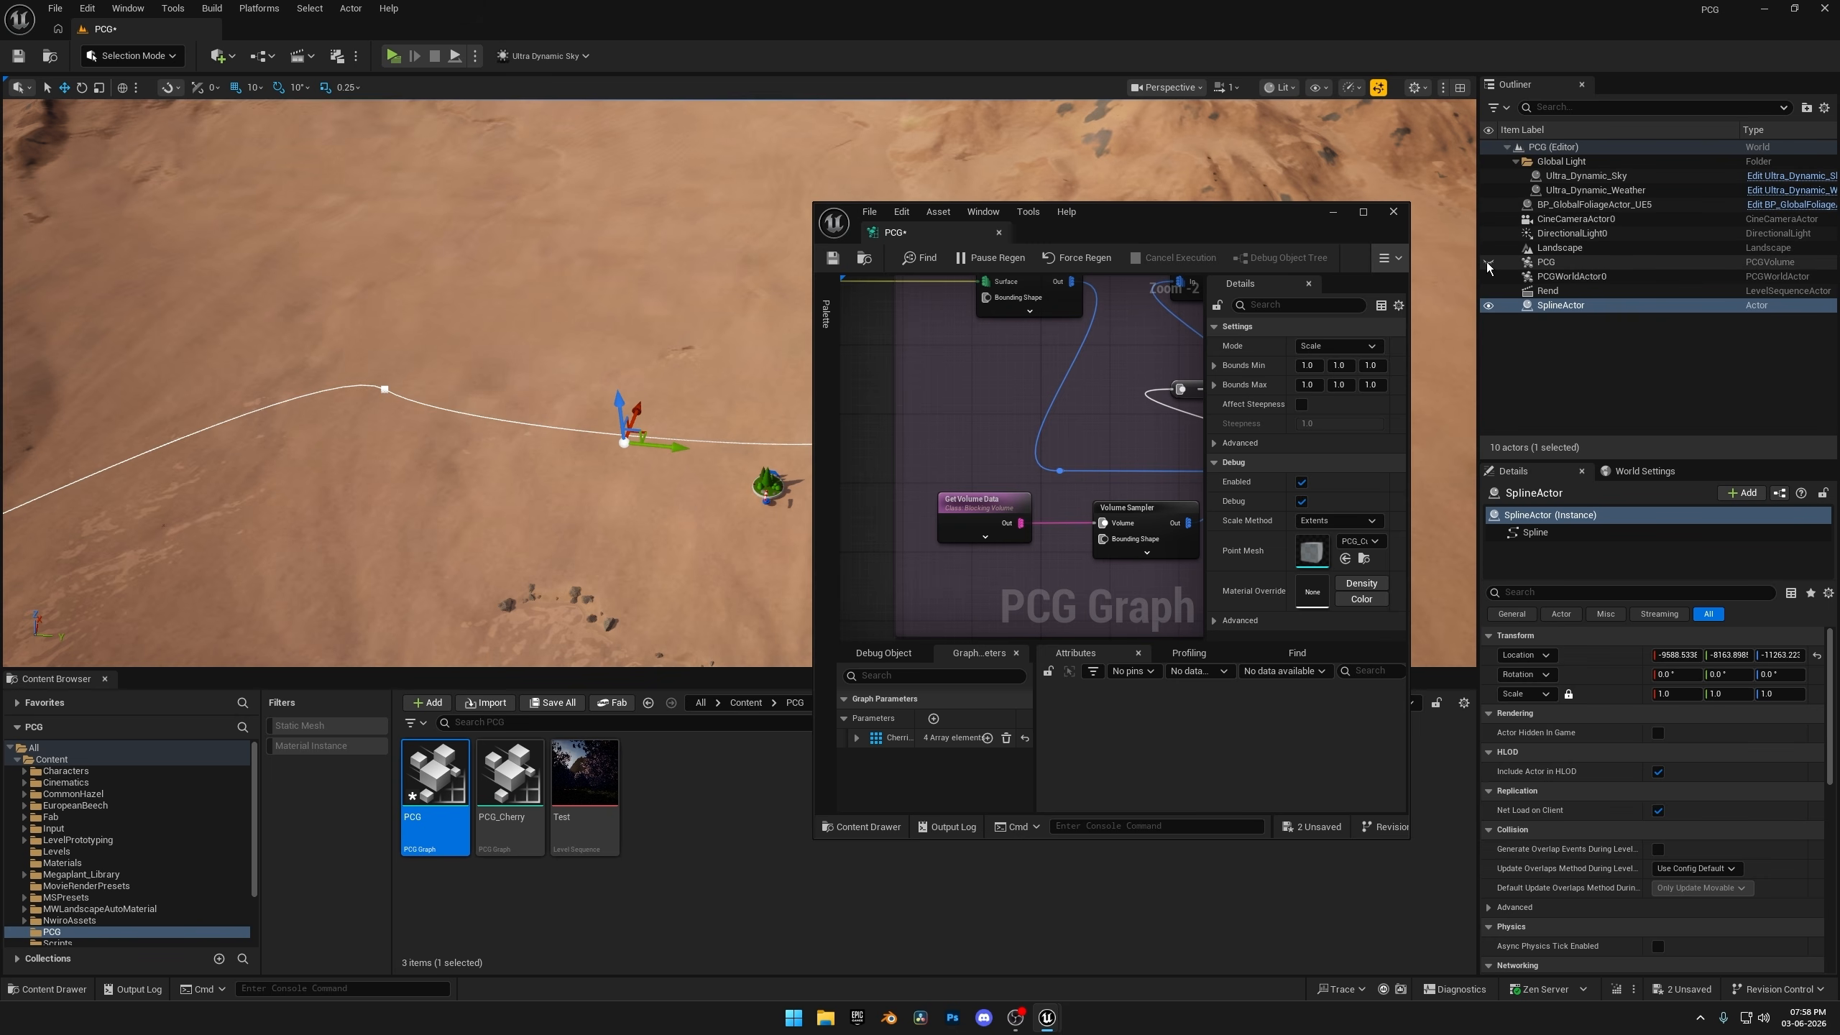
drag(1177, 233, 1212, 175)
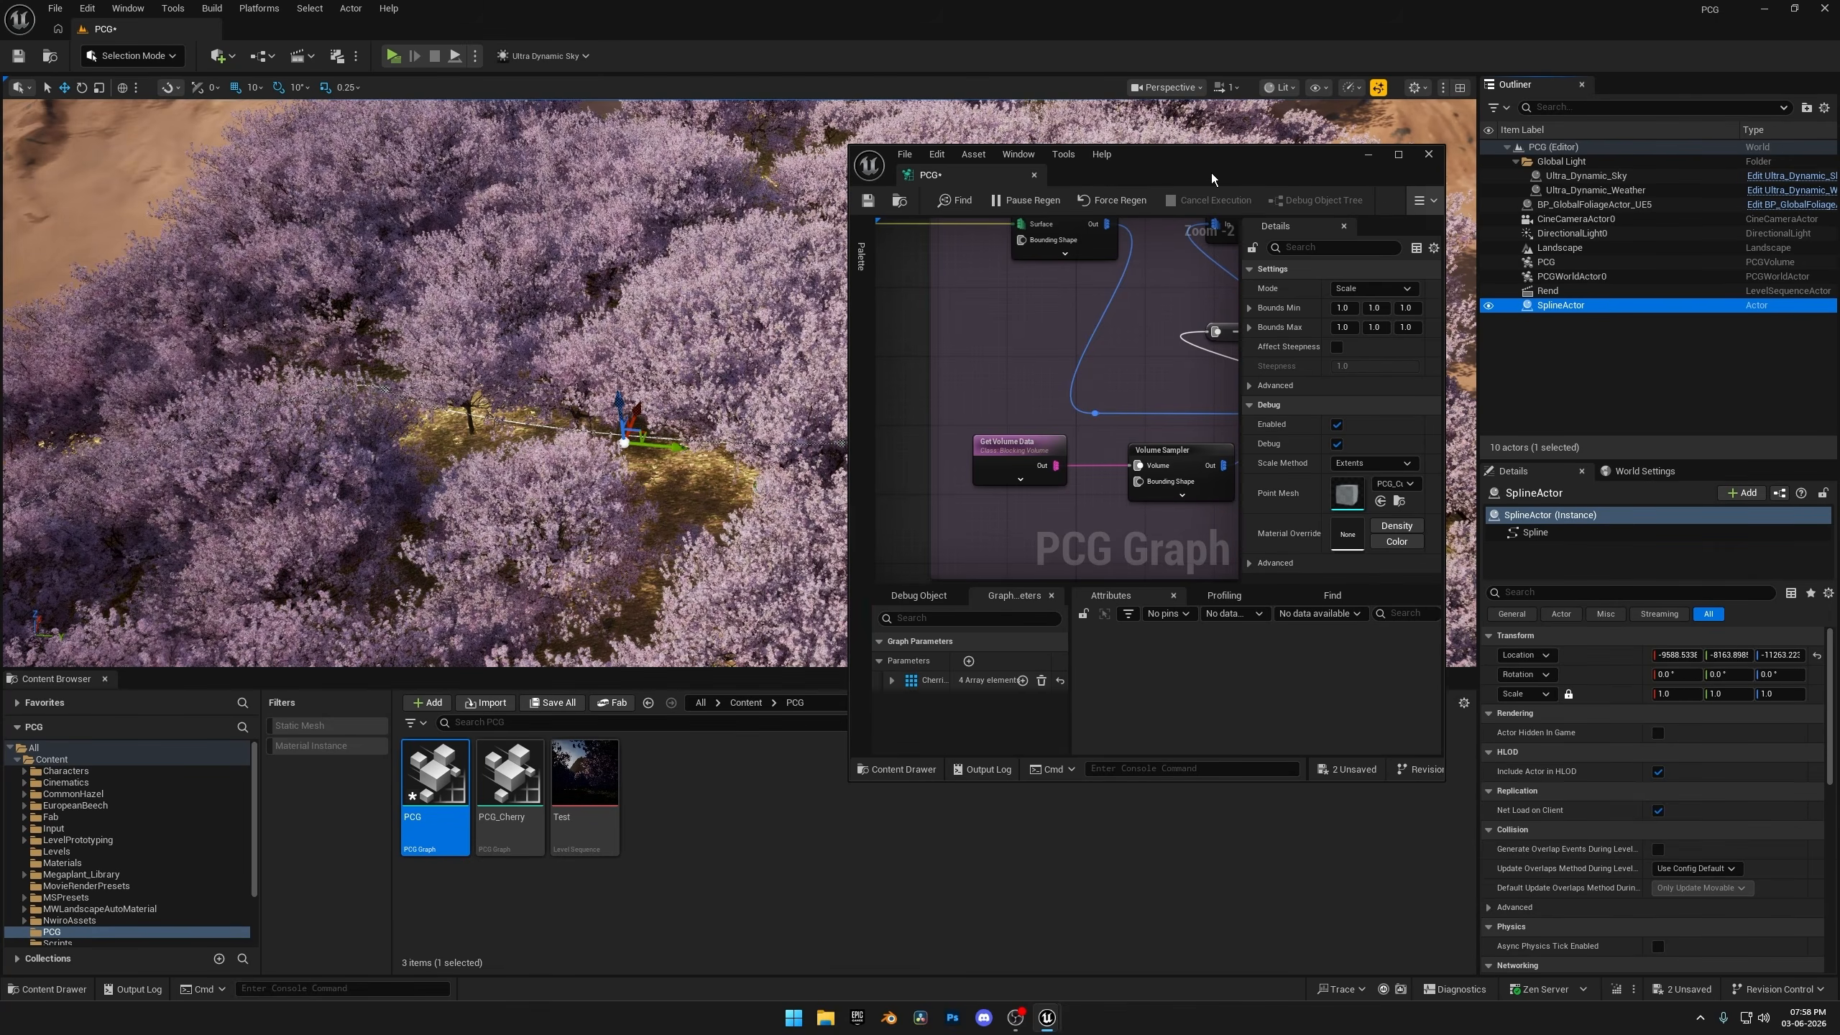
drag(1447, 392, 1665, 393)
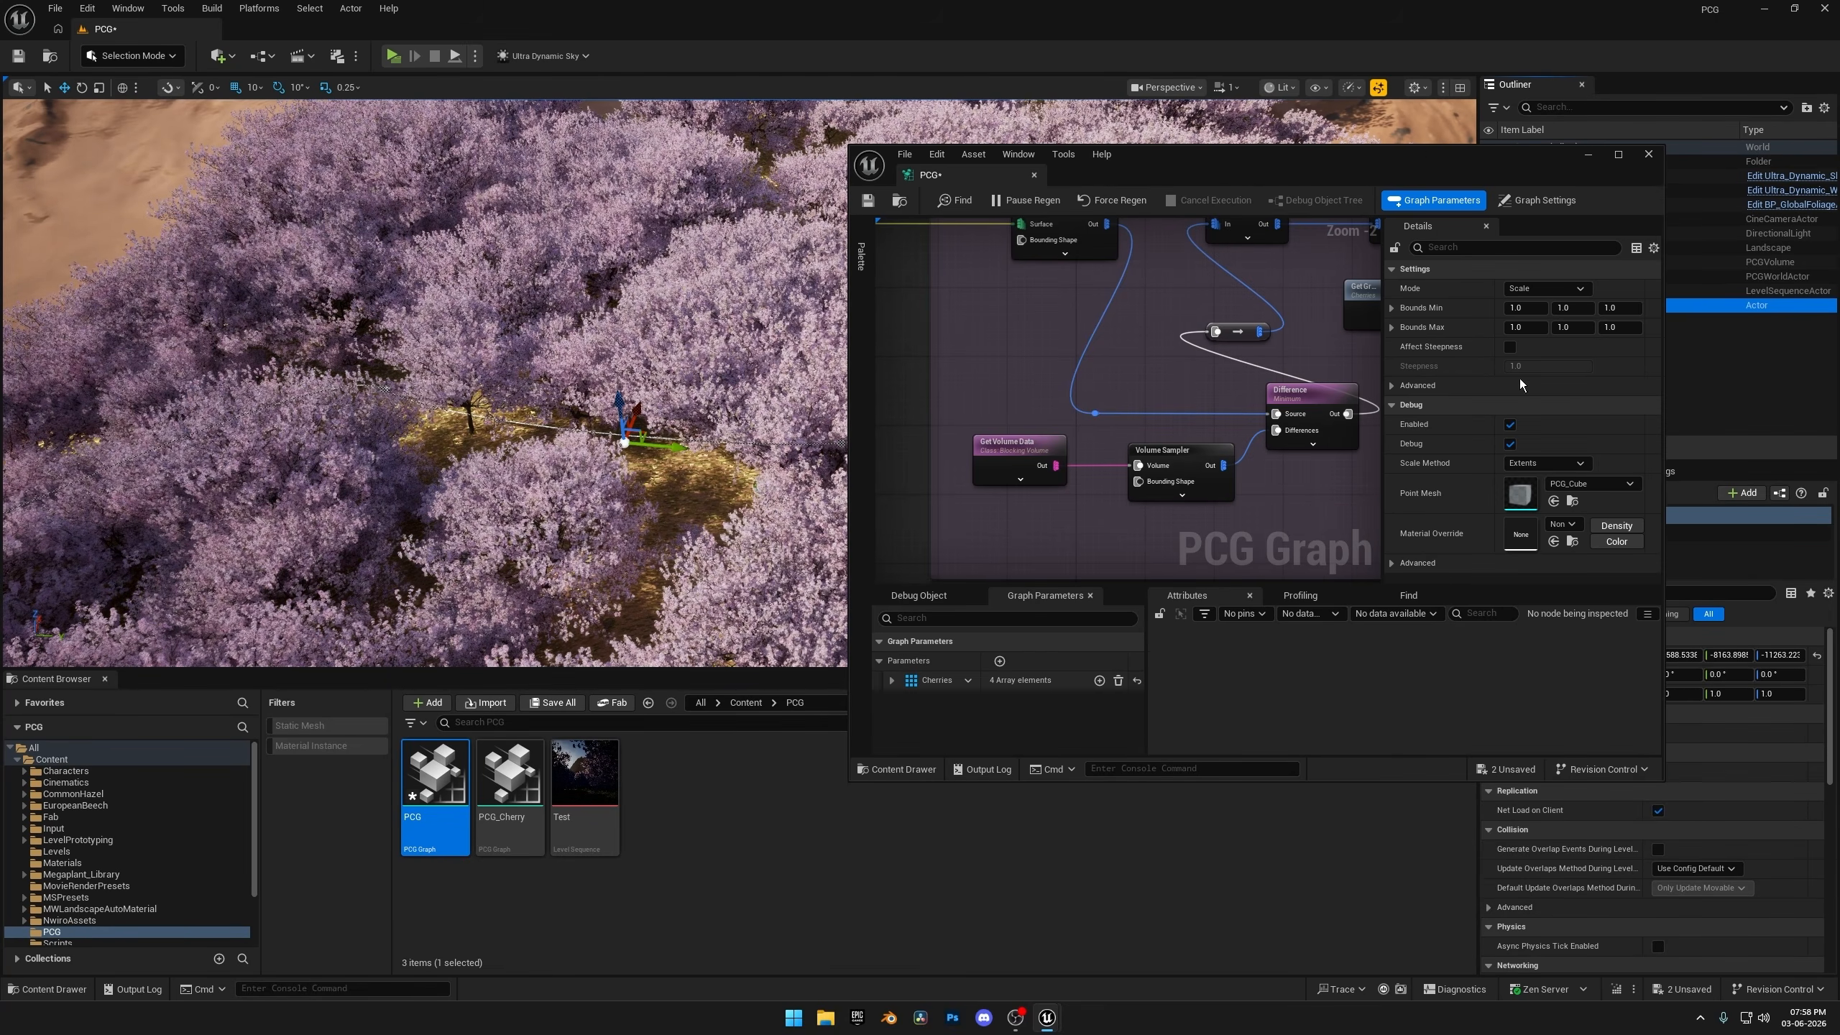
Set the Bounds Modifier's Y value to 400 for both Bounds Max and Bounds Min.
click(1571, 328)
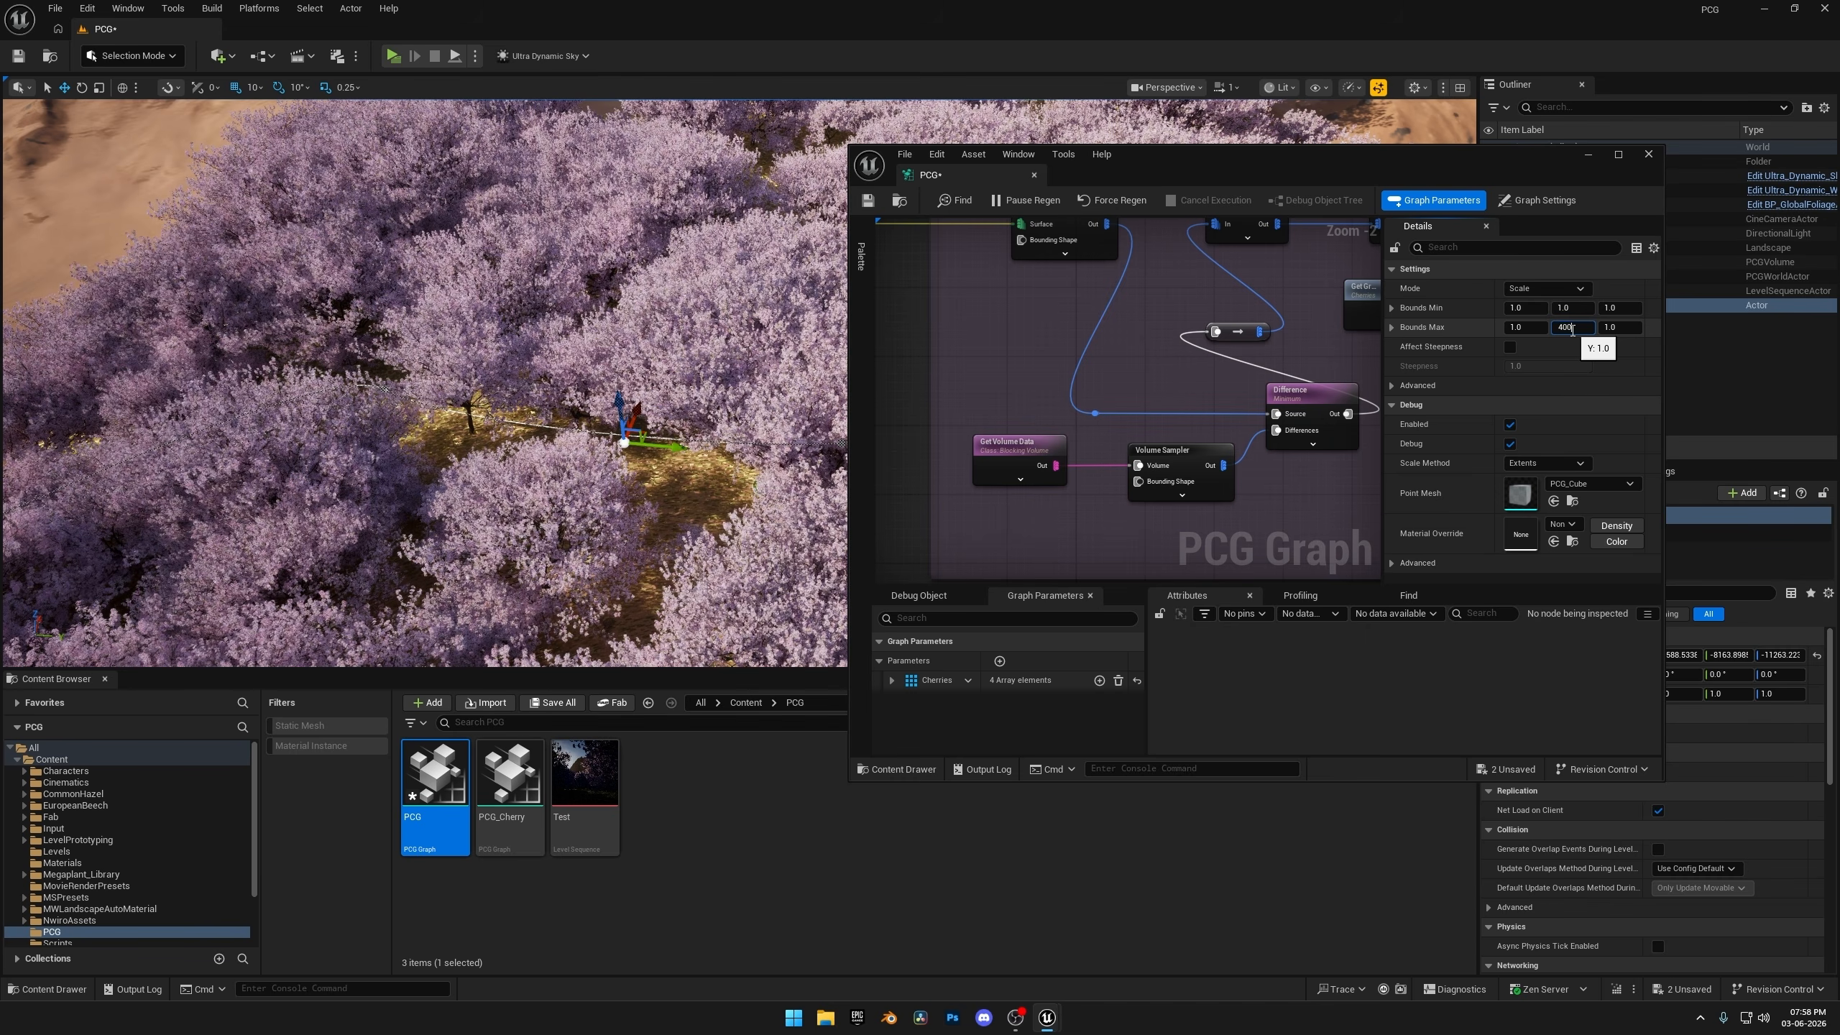
text(400)
key(Return)
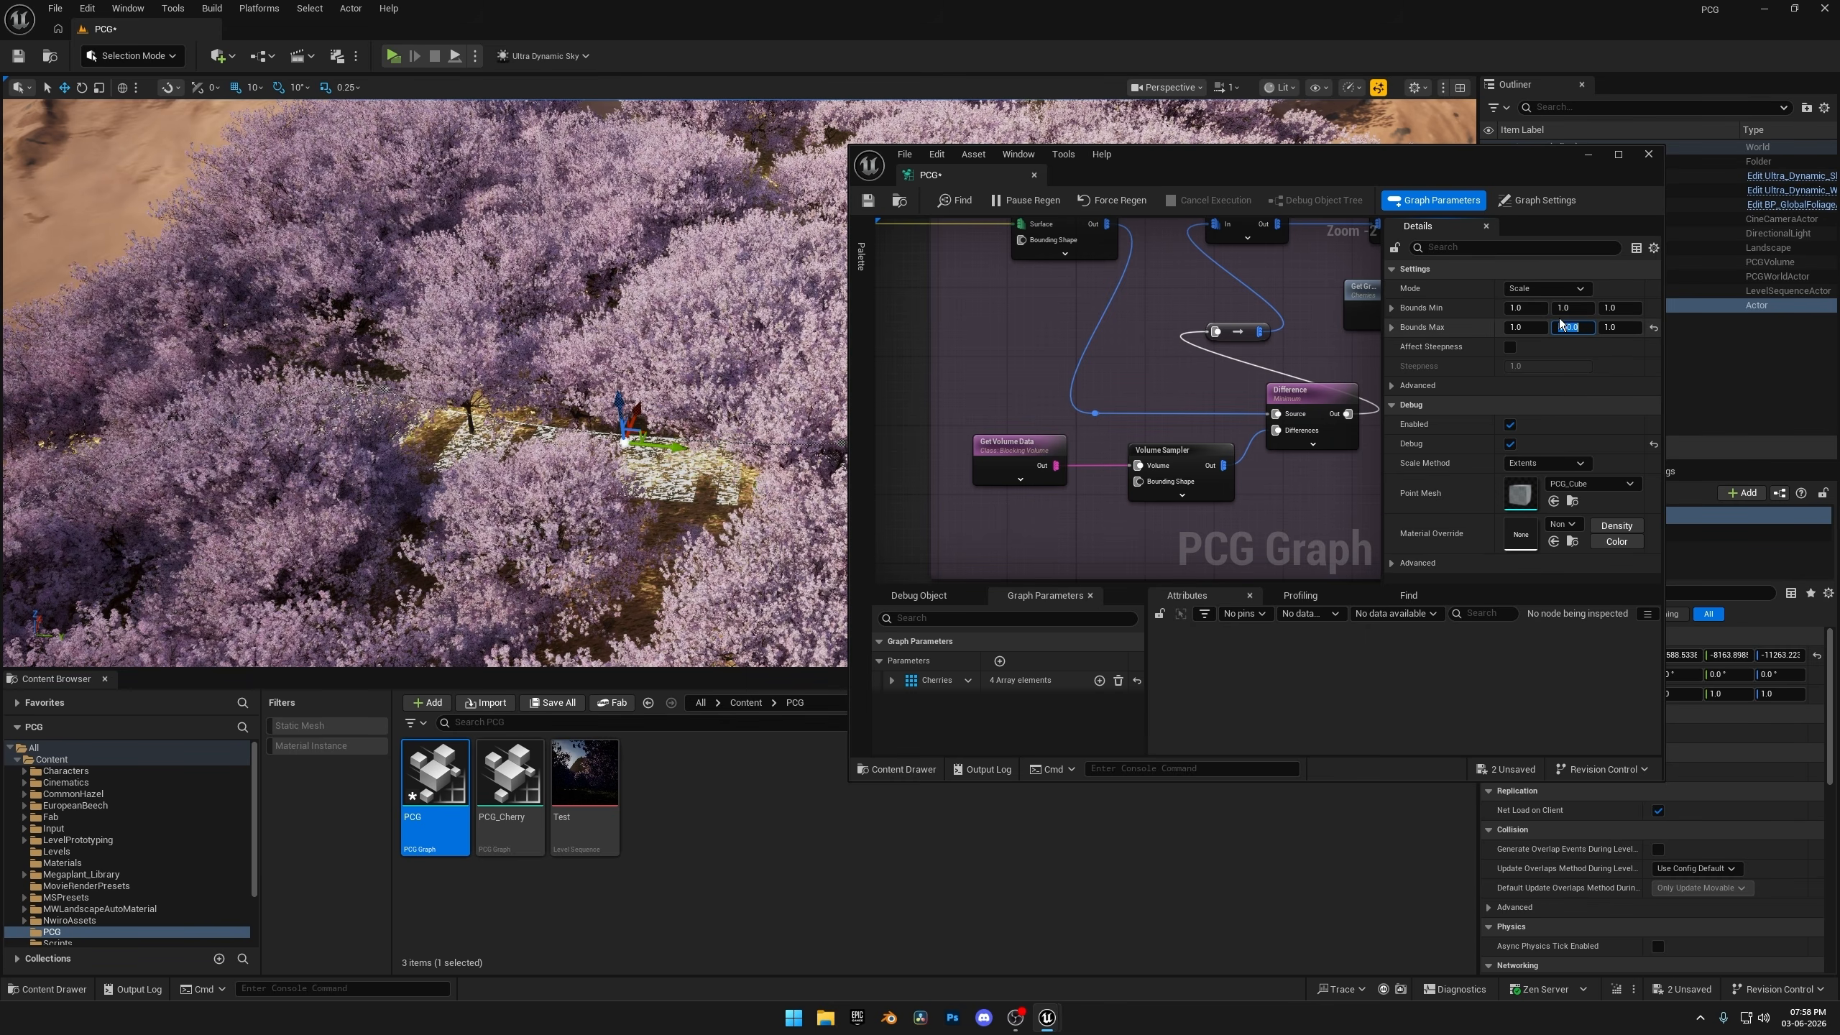
click(1571, 308)
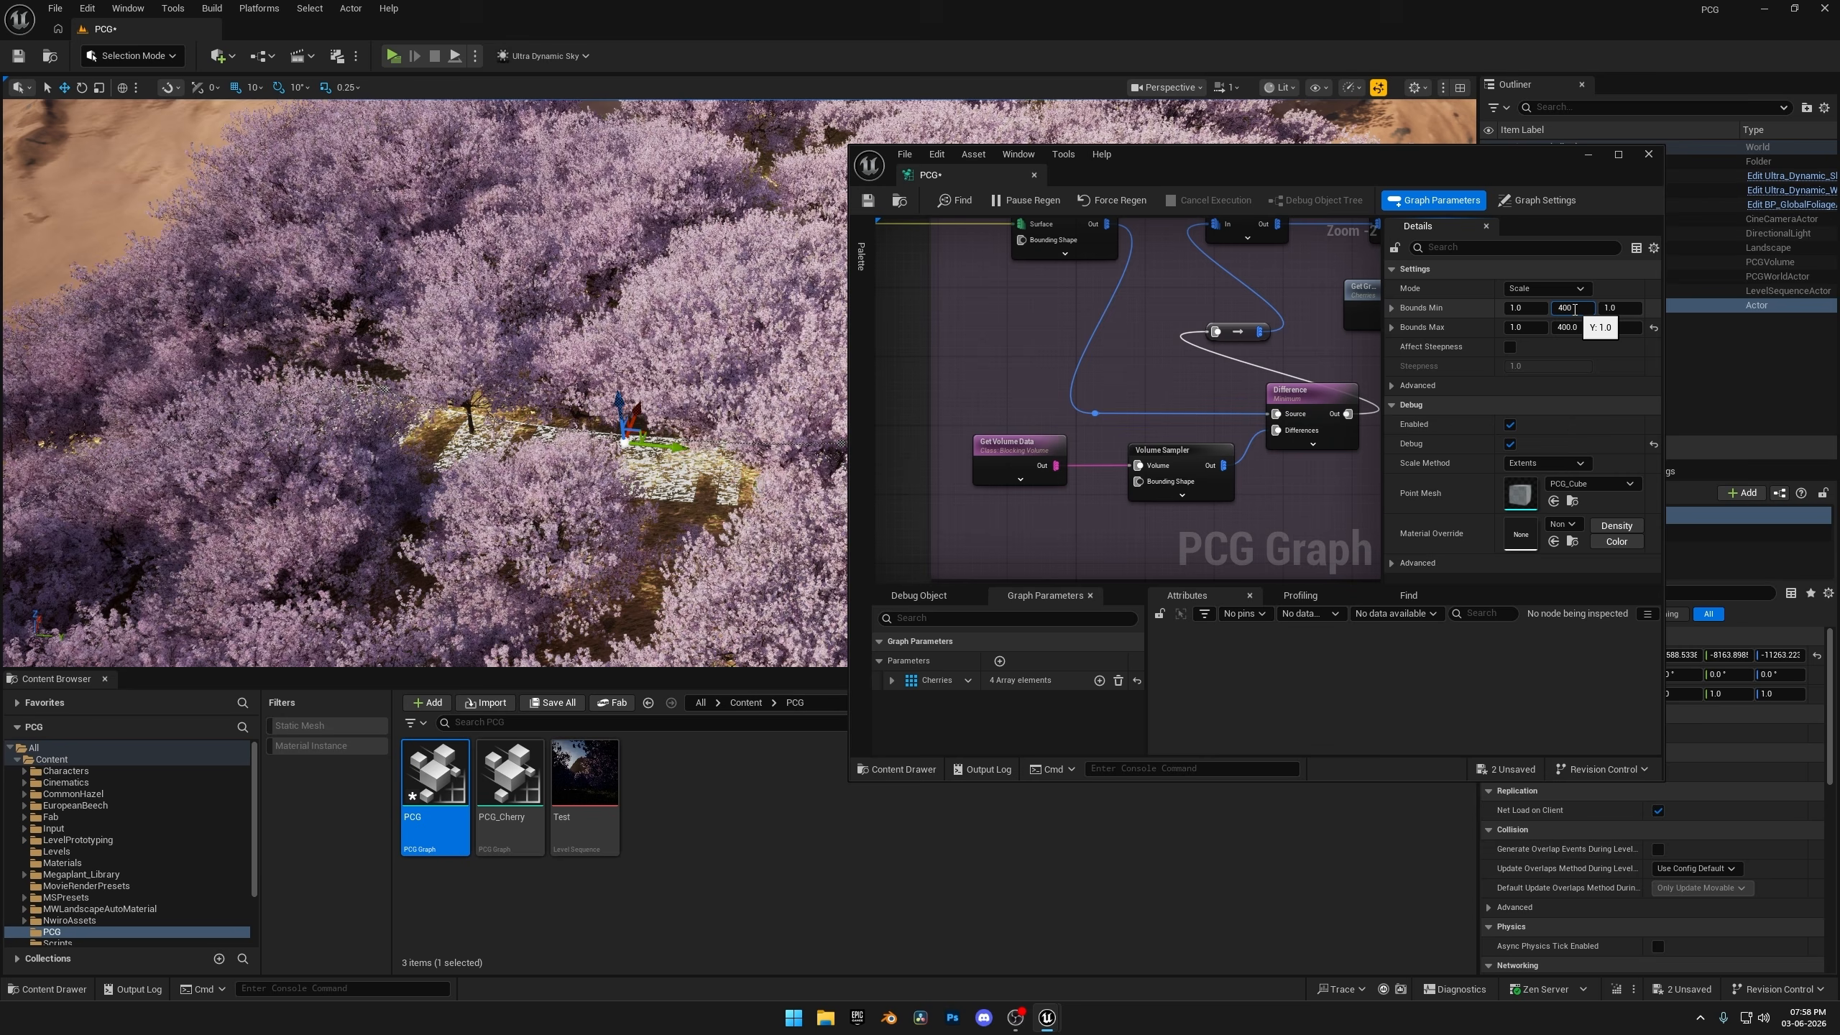
text(400)
key(Return)
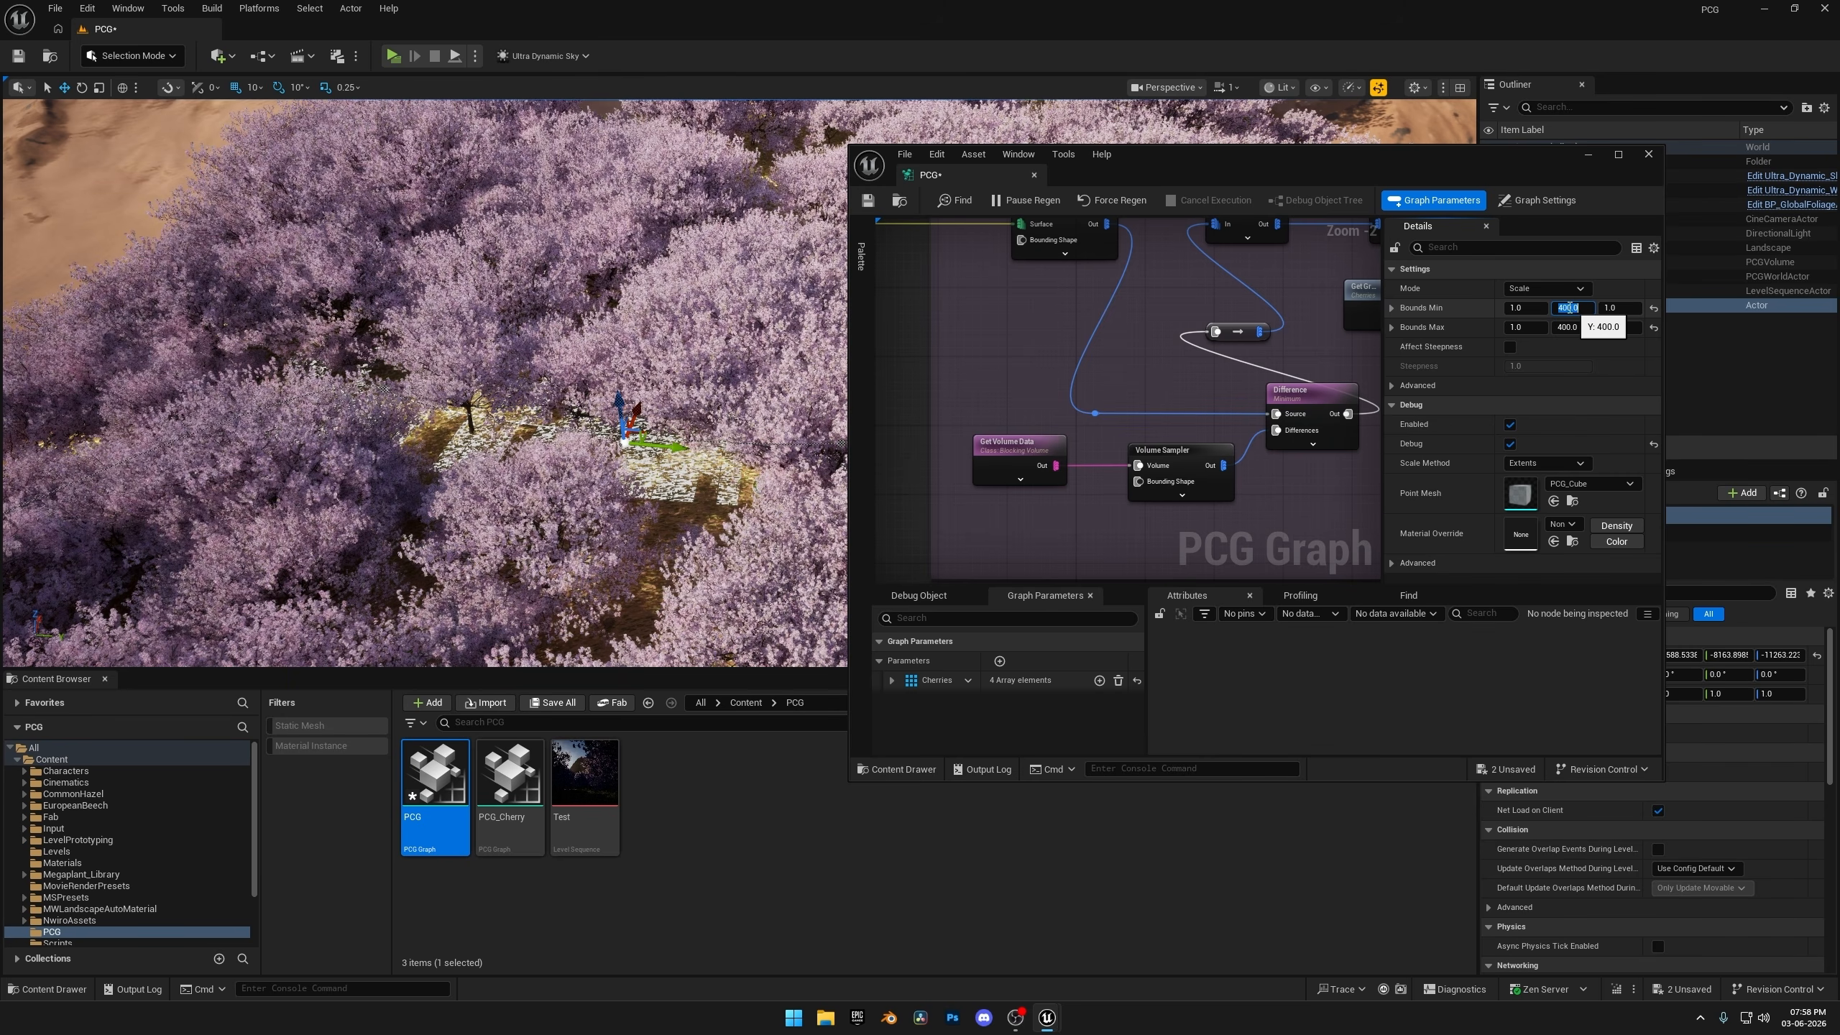
Try -400 for the Bounds Min Y value, then set it back to 400.
click(1610, 309)
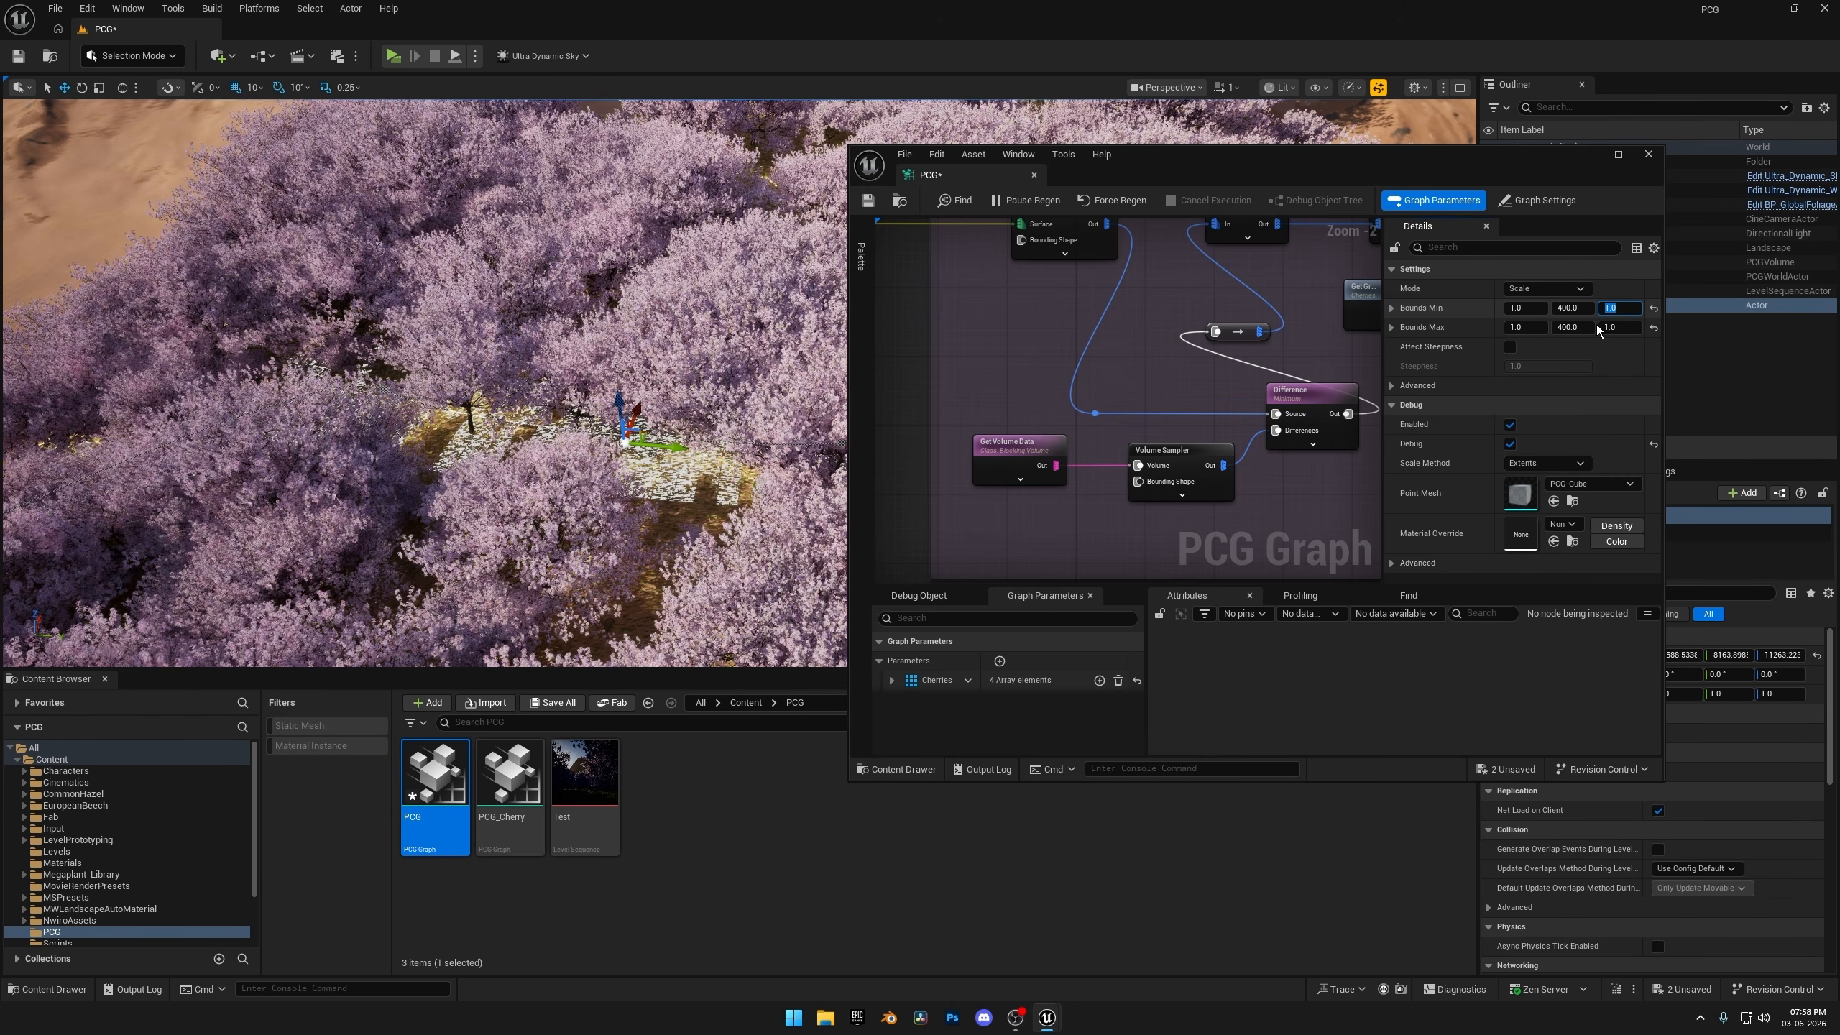
click(1569, 310)
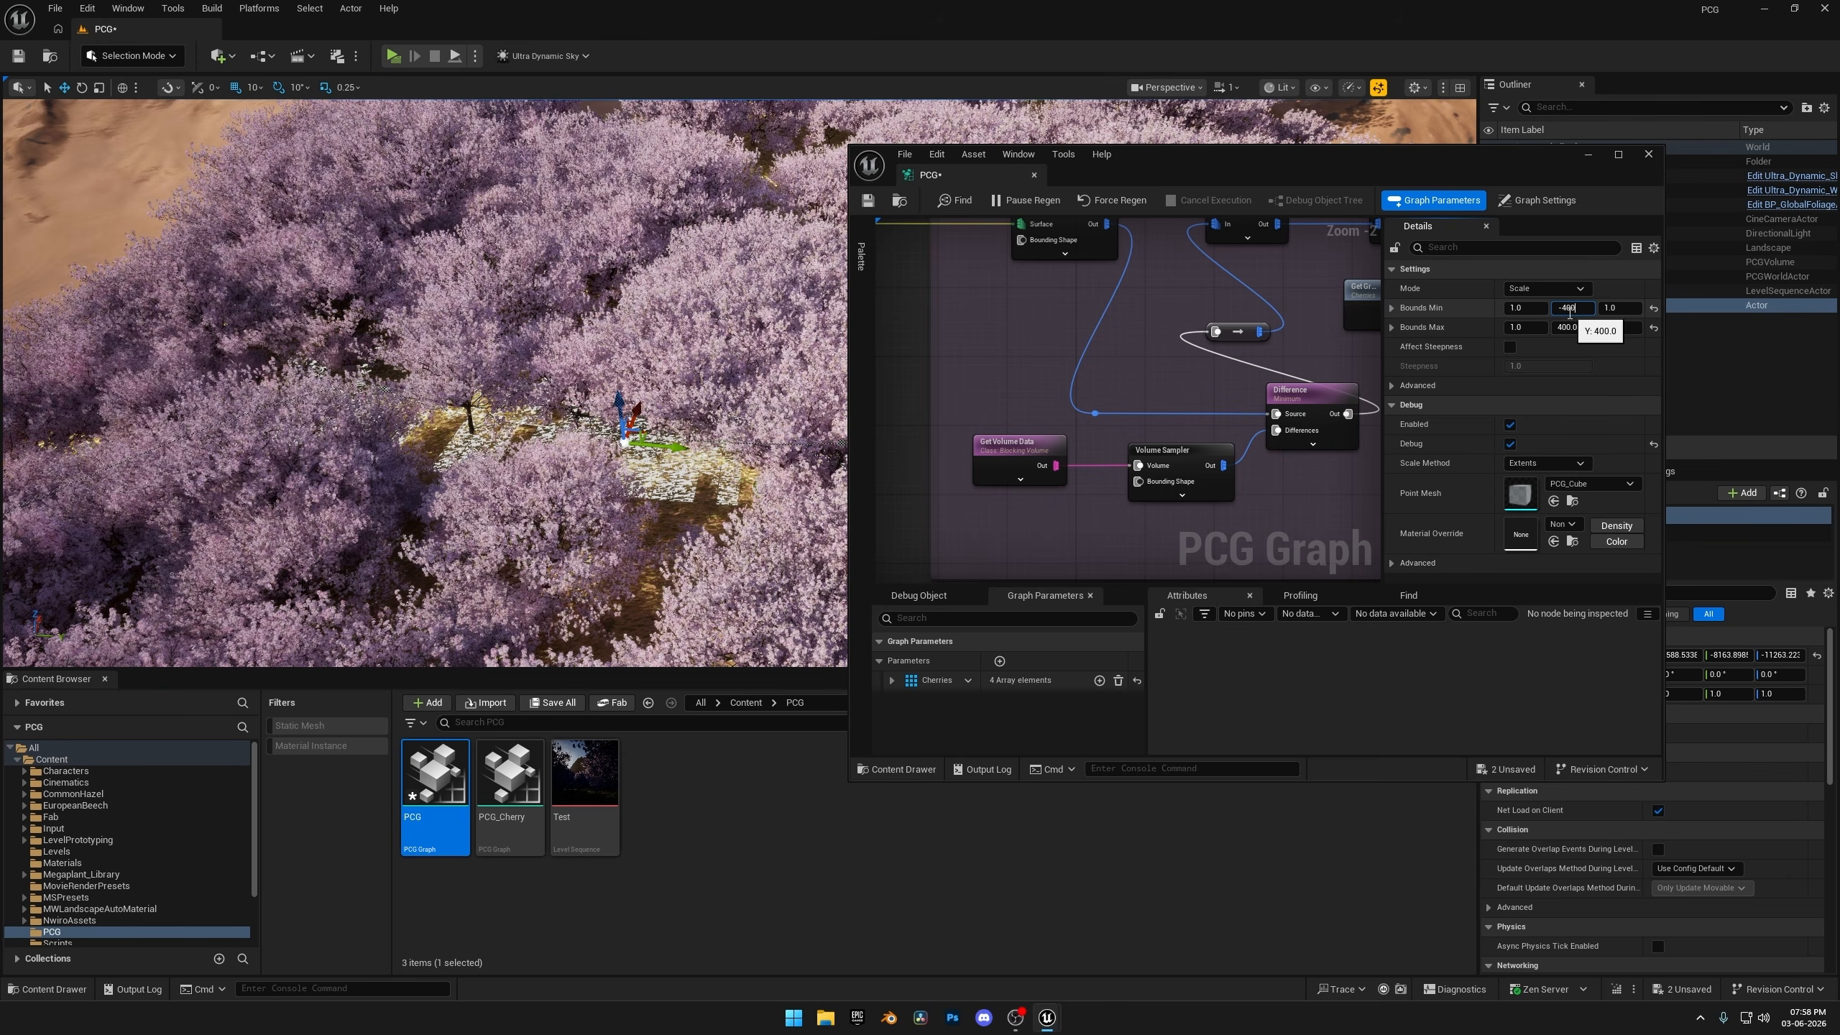
key(Return)
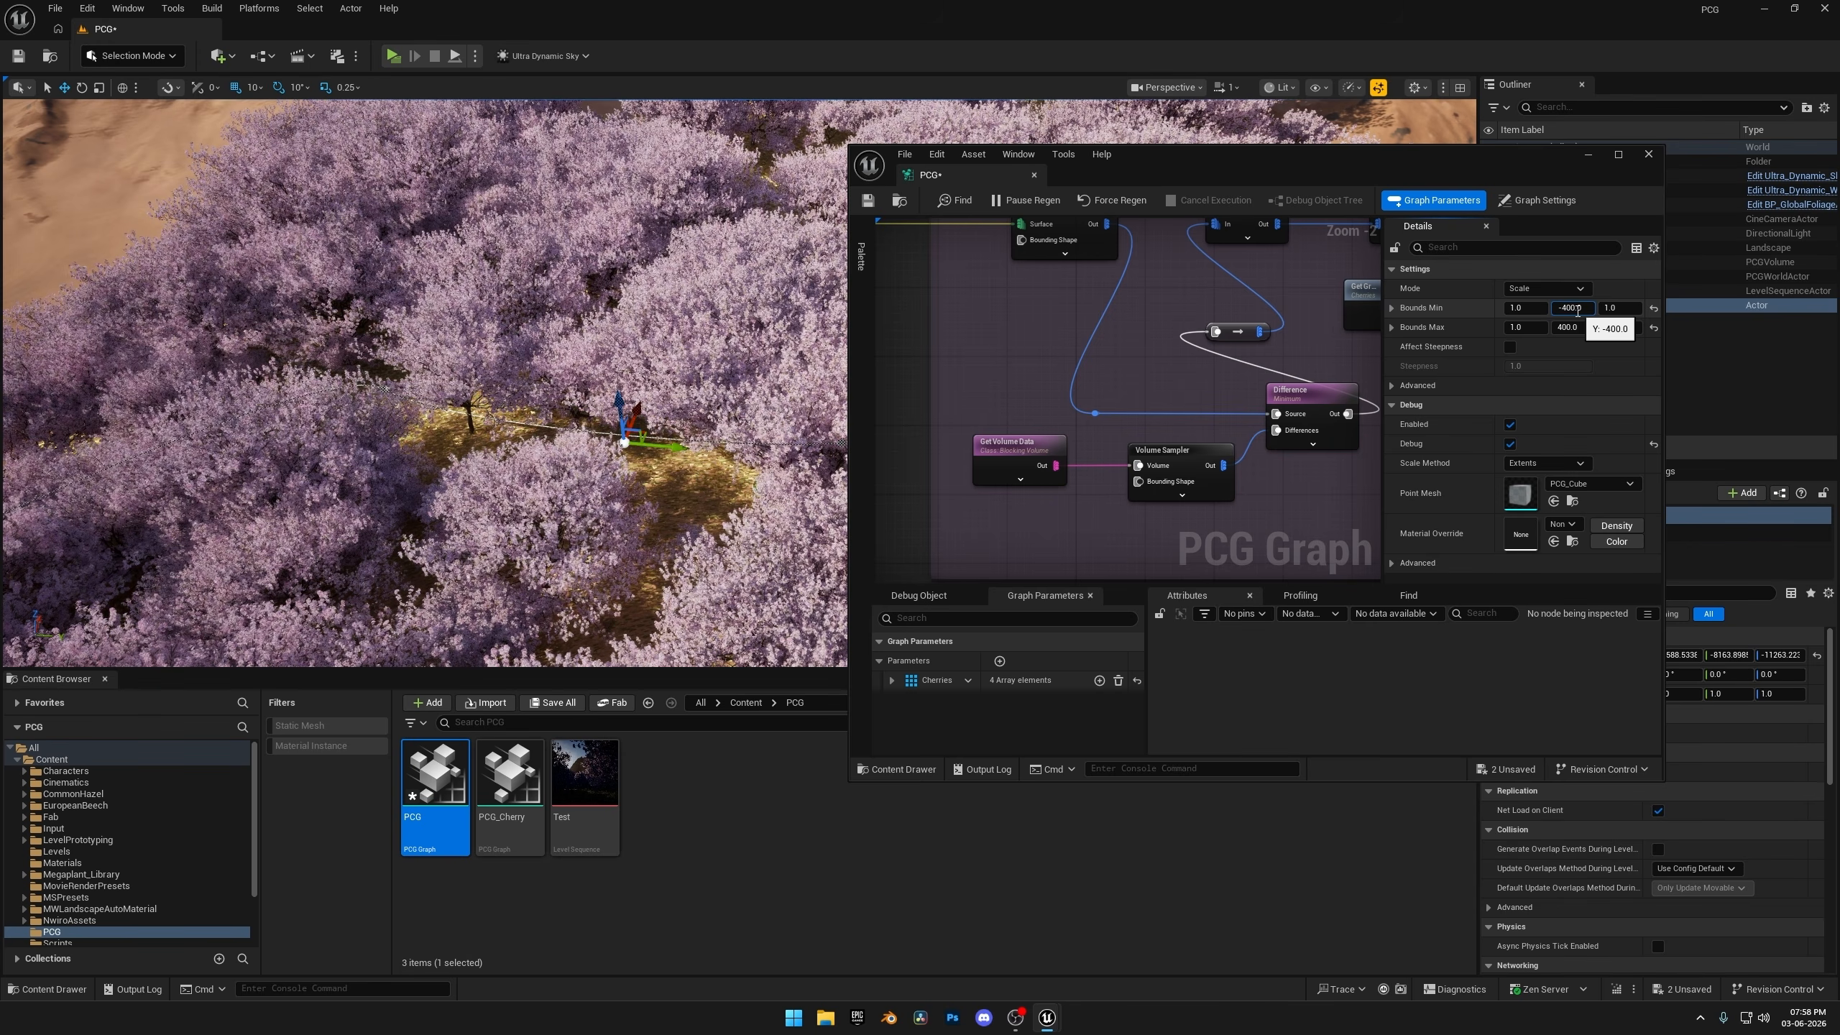
drag(1588, 311, 1537, 310)
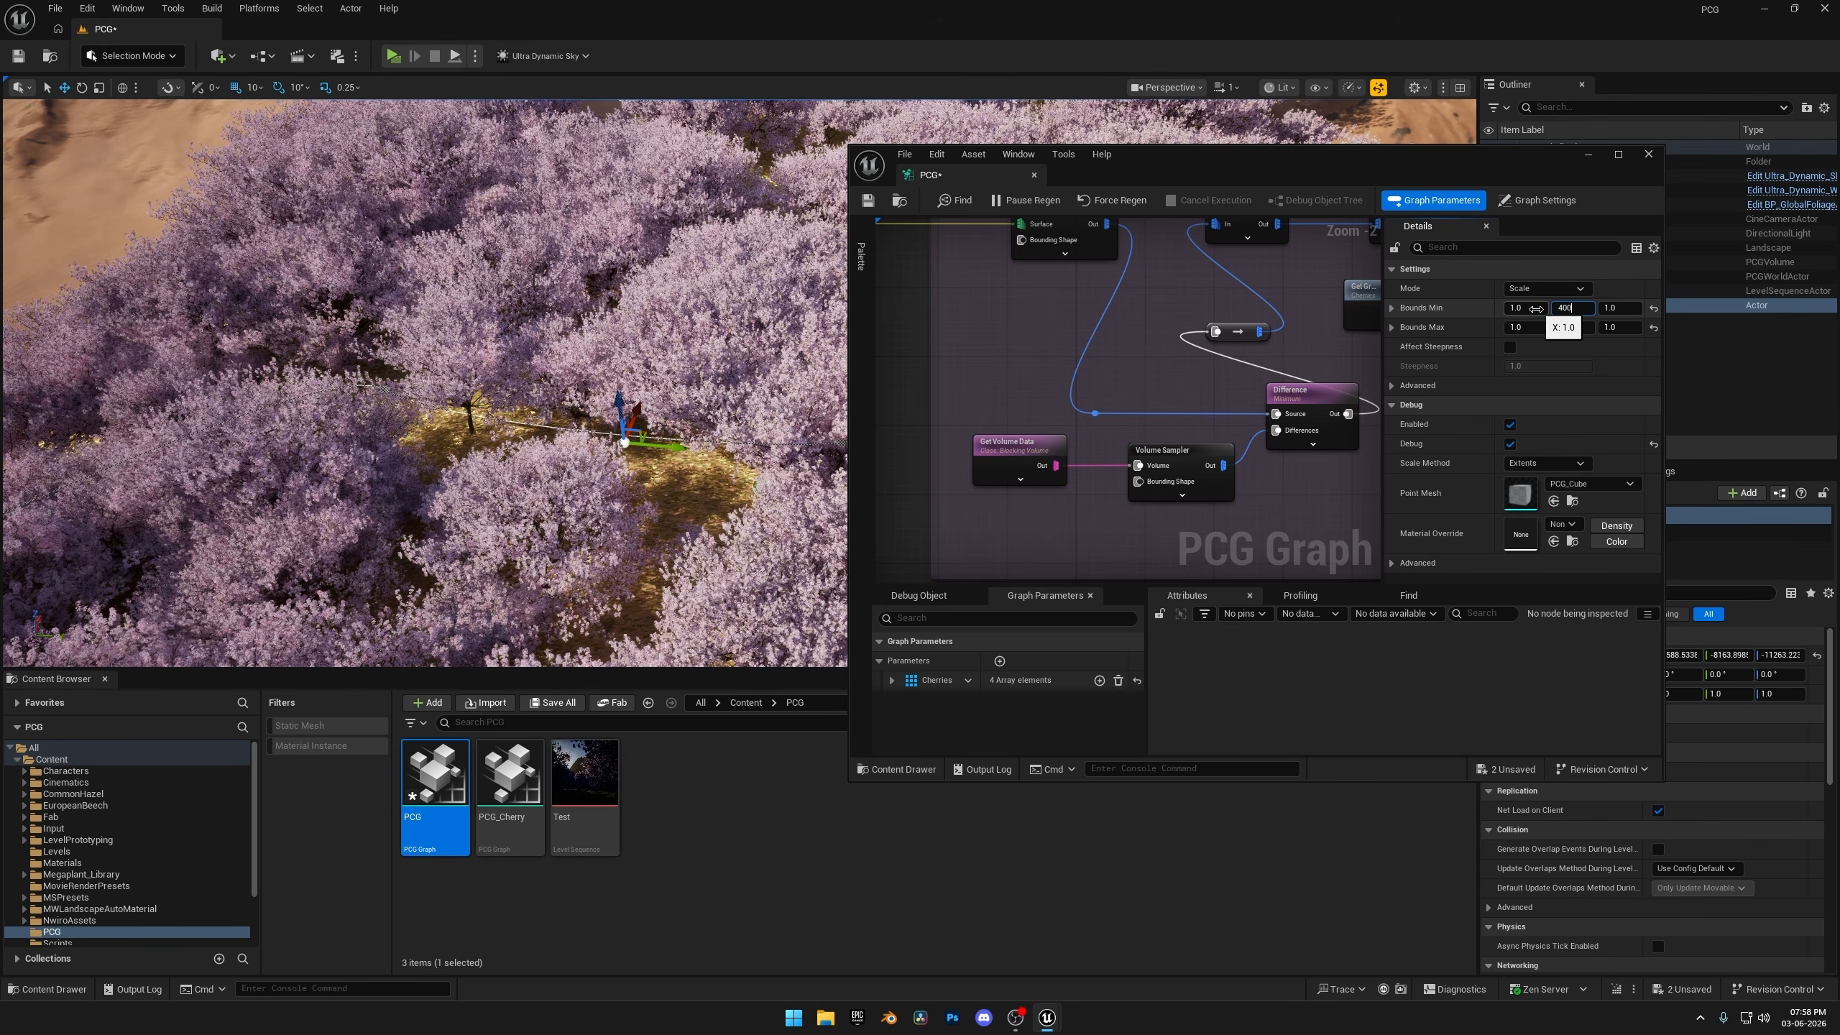
text(400)
Set the Bounds Modifier's Bounds Min Z to 100 and Bounds Max Z to 600.
click(1616, 309)
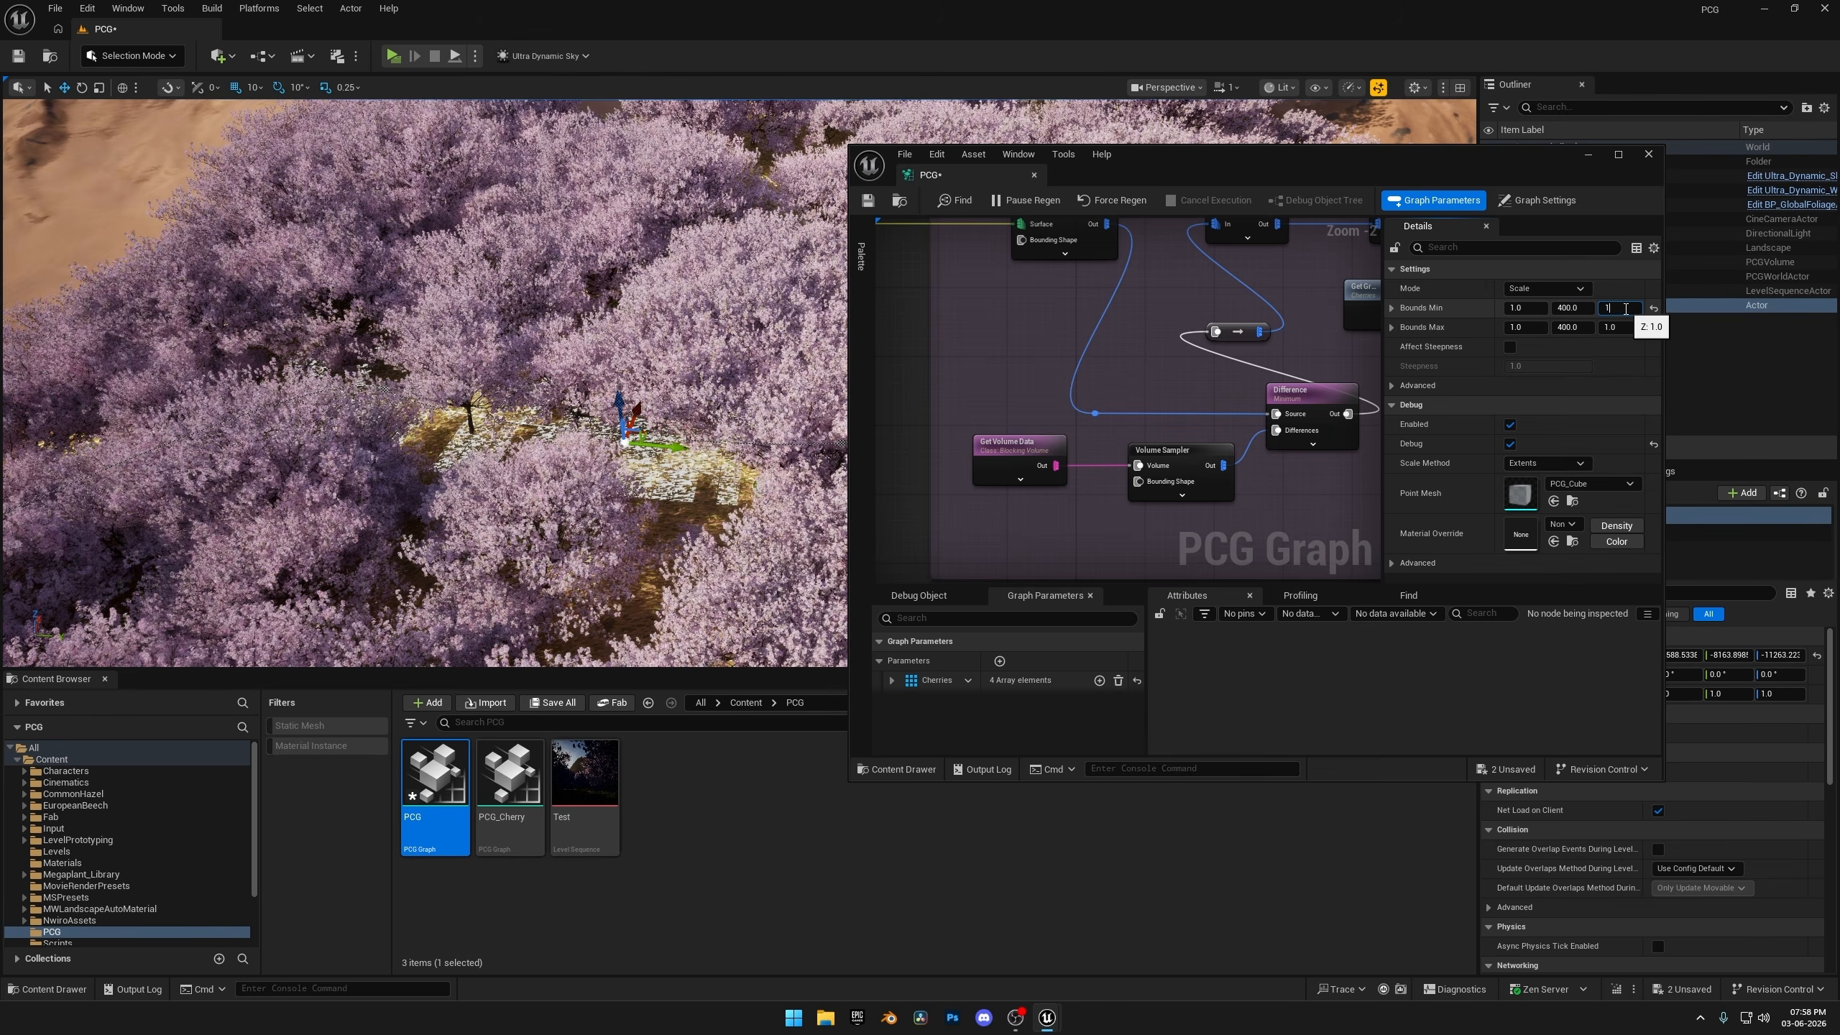
text(100)
click(1616, 327)
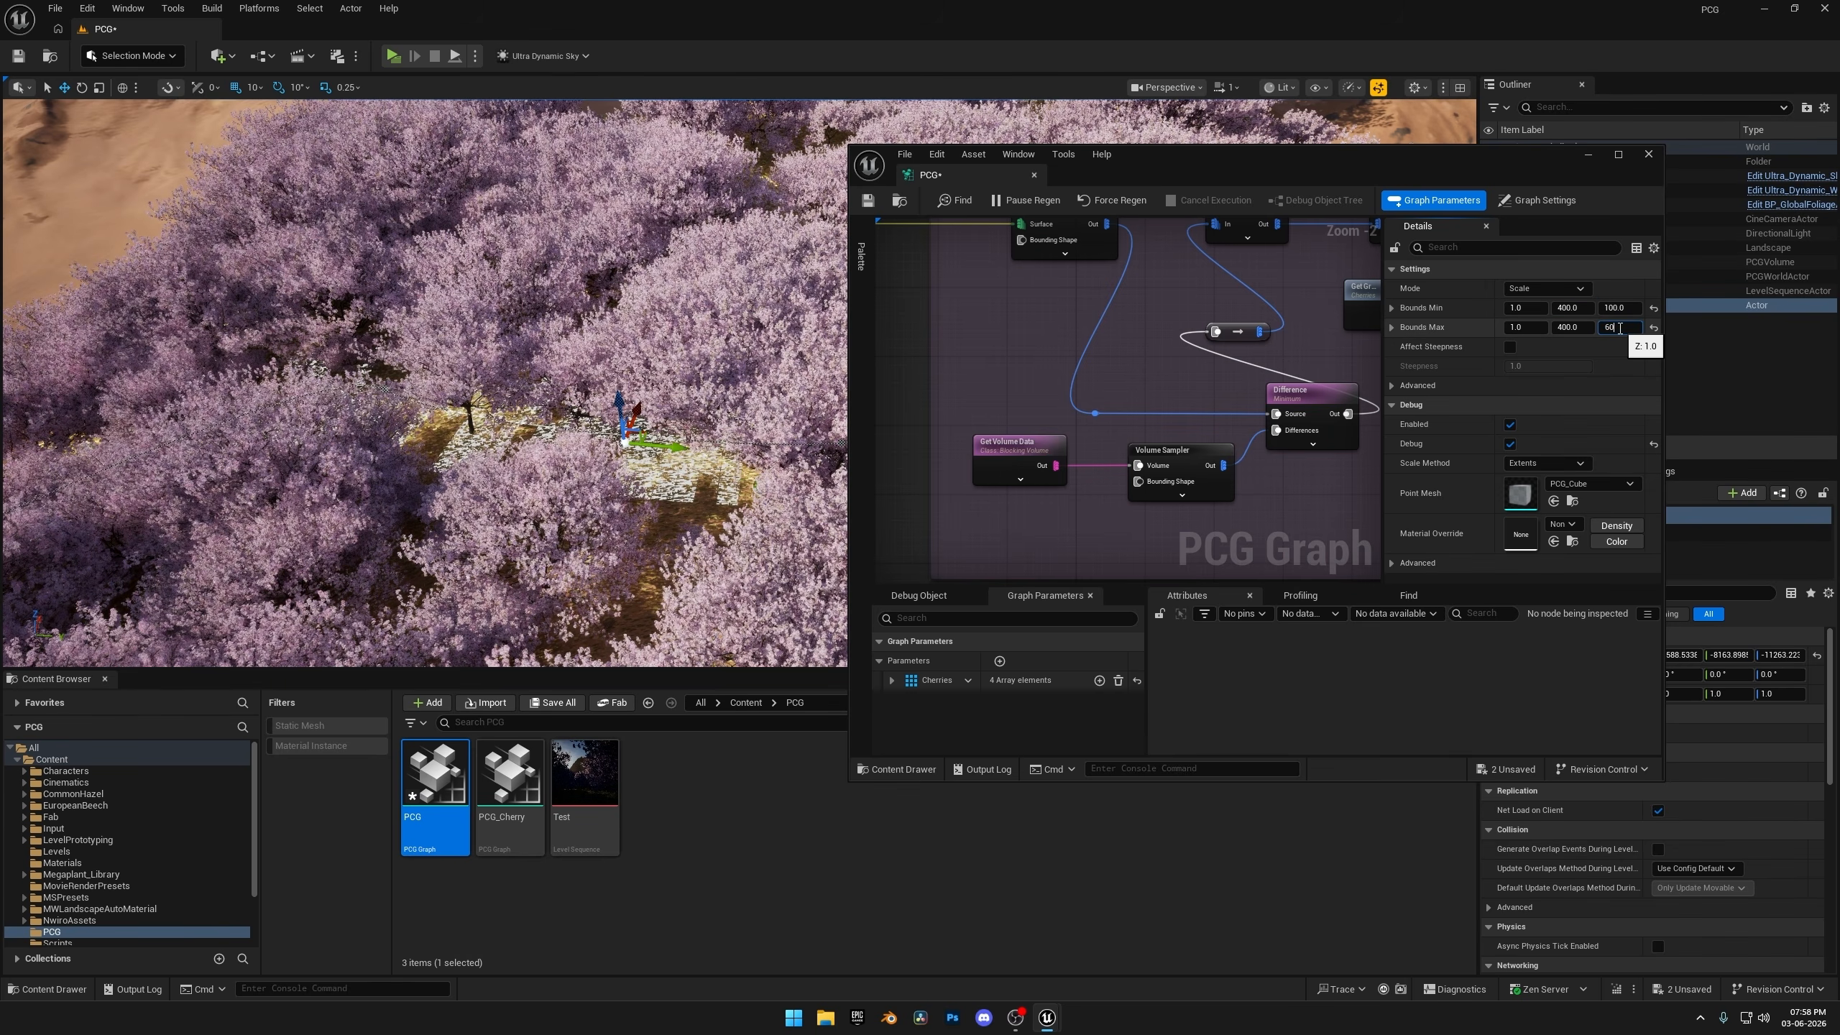
text(600)
key(Return)
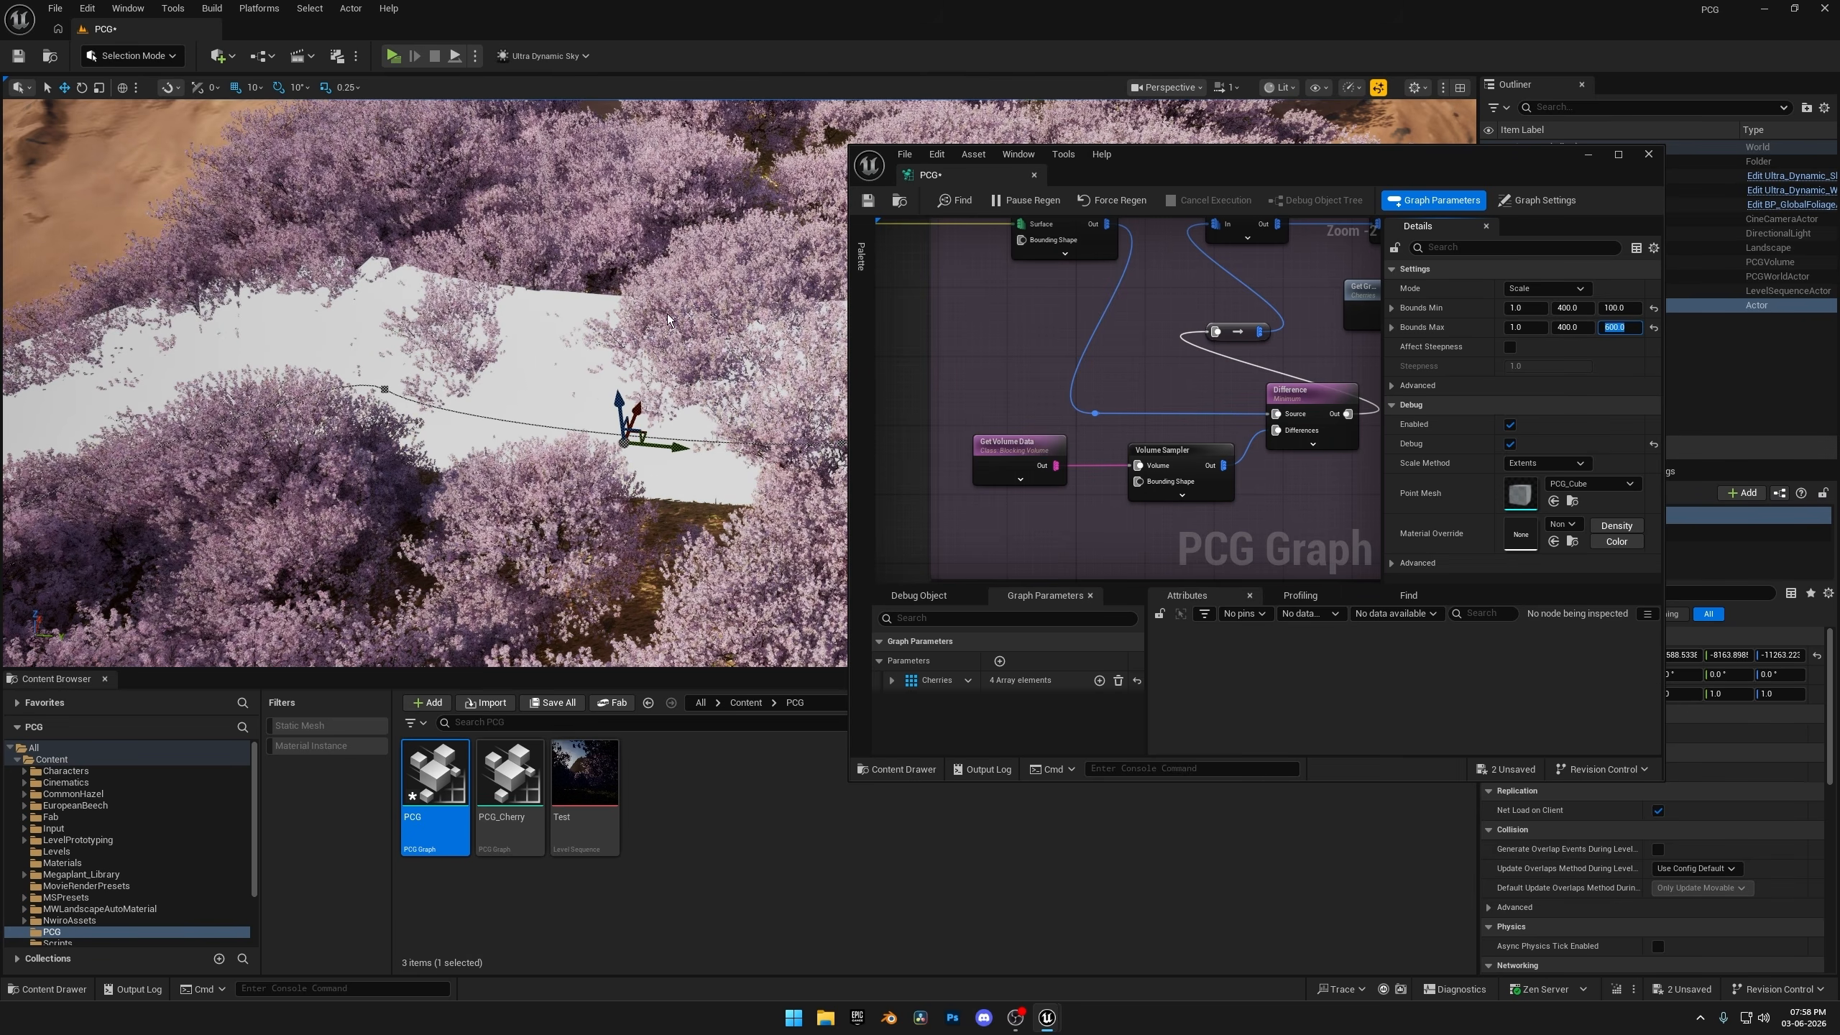
Connect the Bounds Modifier's output to the Differences input of the Difference node in the foliage section.
right_drag(435, 377, 594, 366)
right_drag(434, 390, 458, 356)
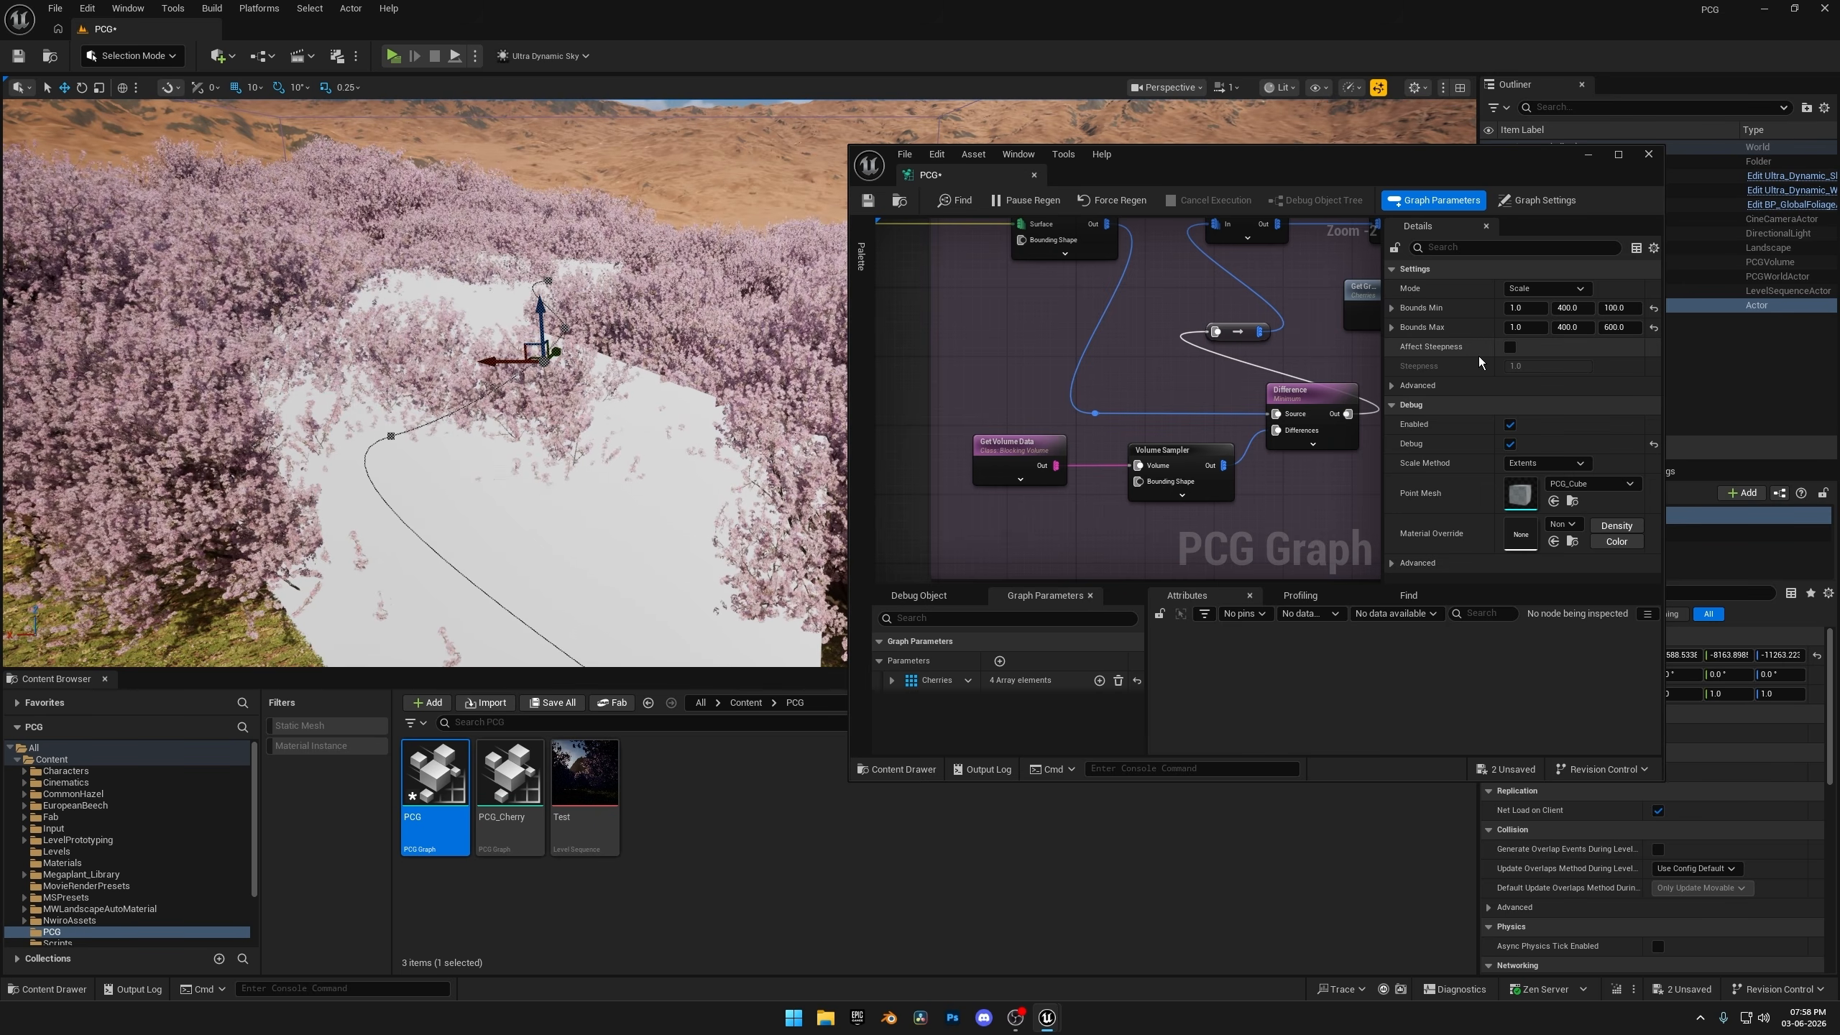
right_drag(1160, 376, 1036, 325)
drag(1129, 404, 1029, 400)
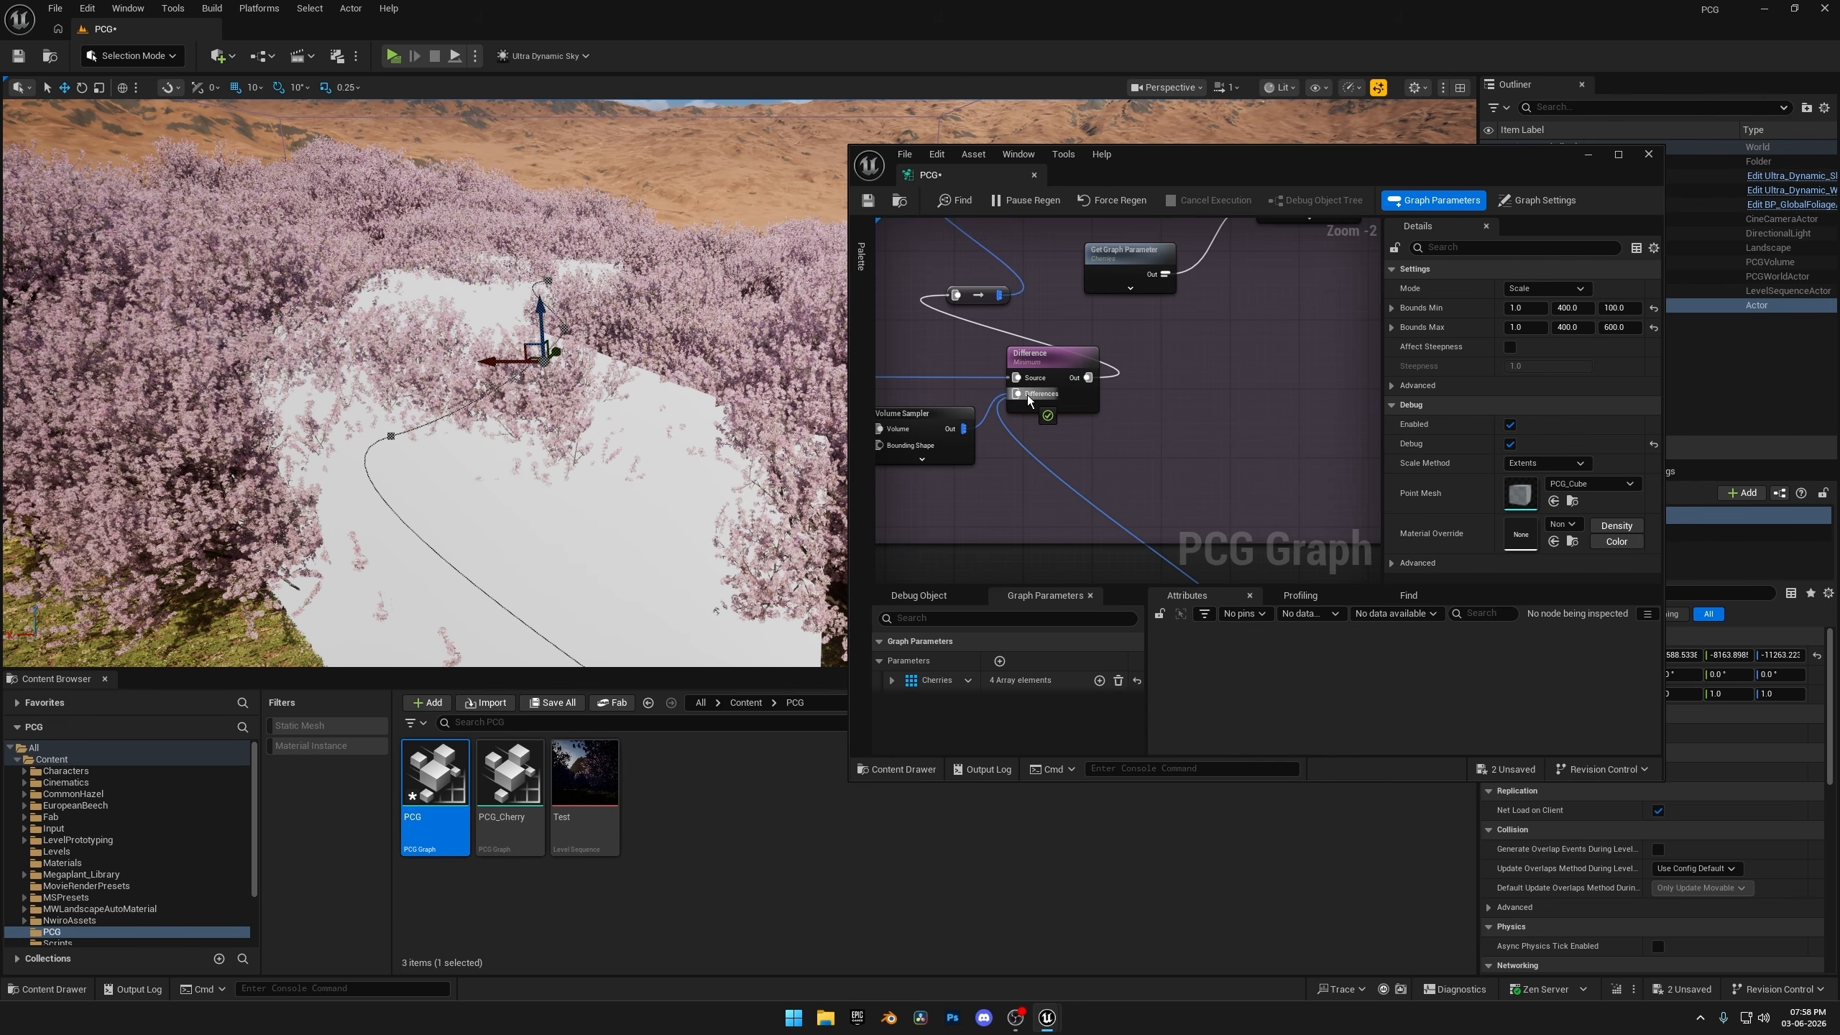
right_drag(1073, 445, 1152, 375)
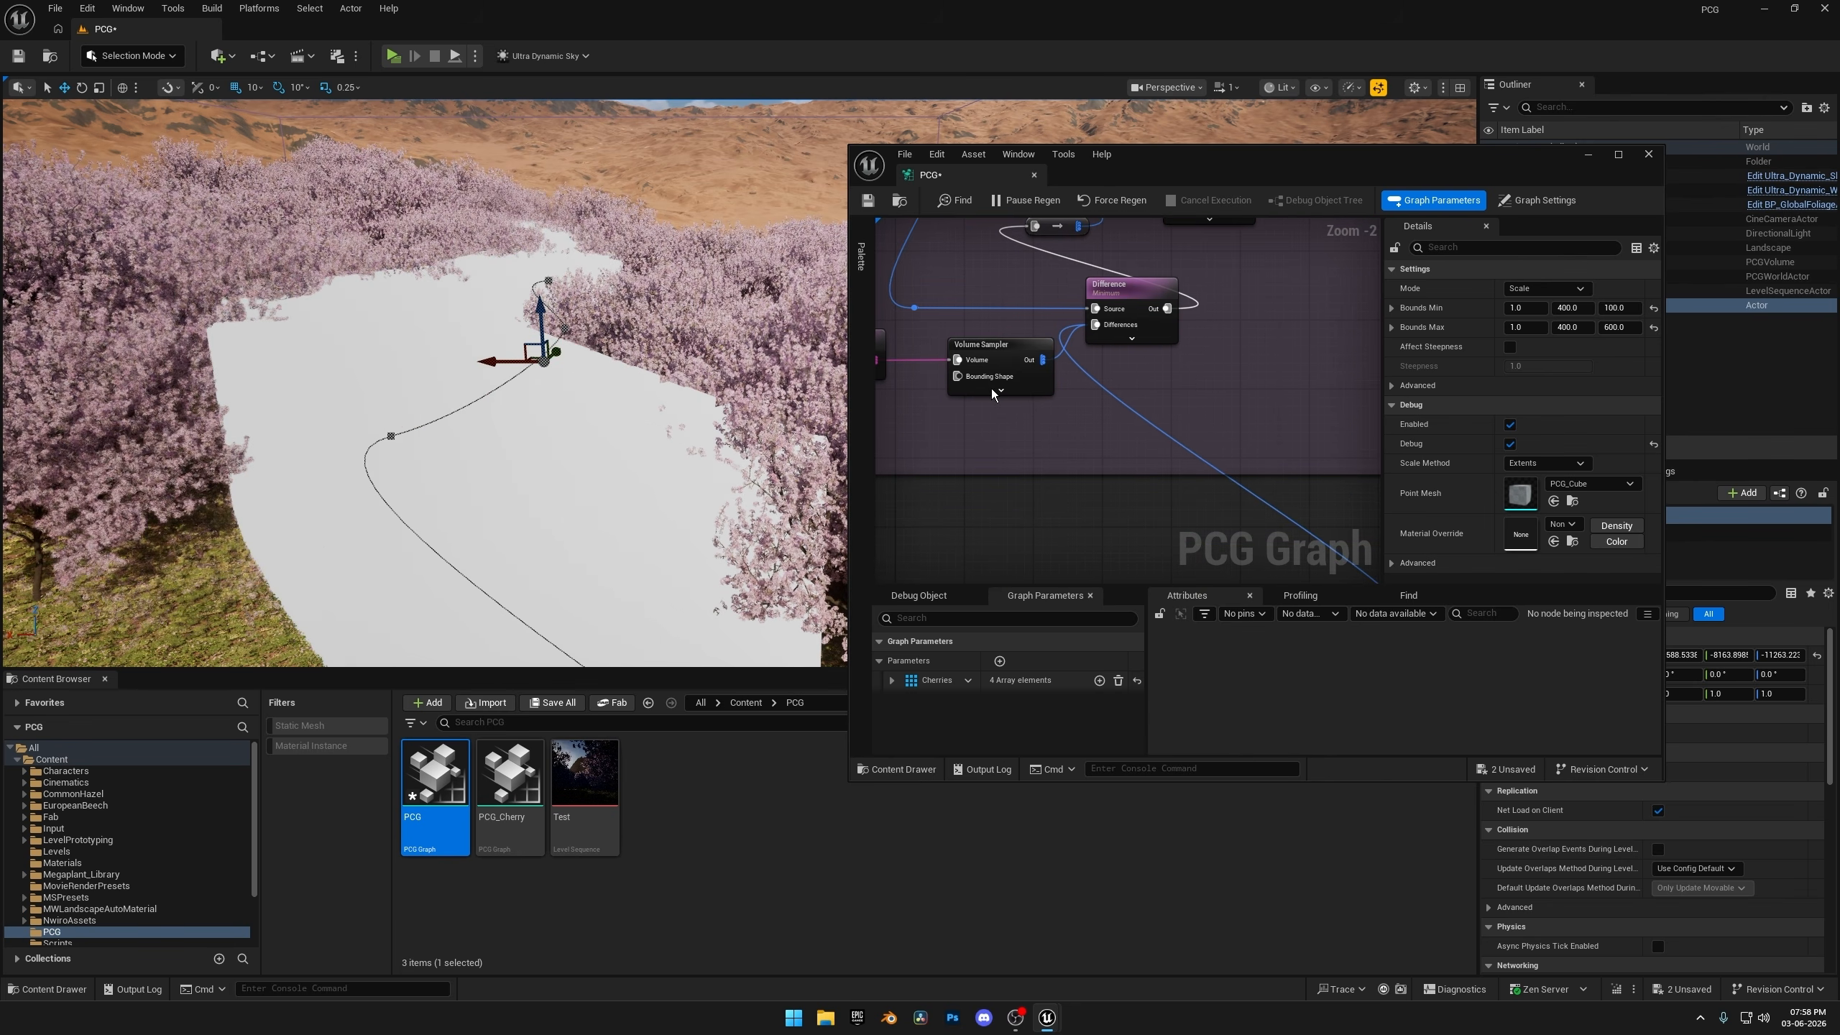
Turn off the Bounds Modifier's debug display and view the spline pathway through the cherry trees in the viewport.
right_drag(1067, 502, 878, 220)
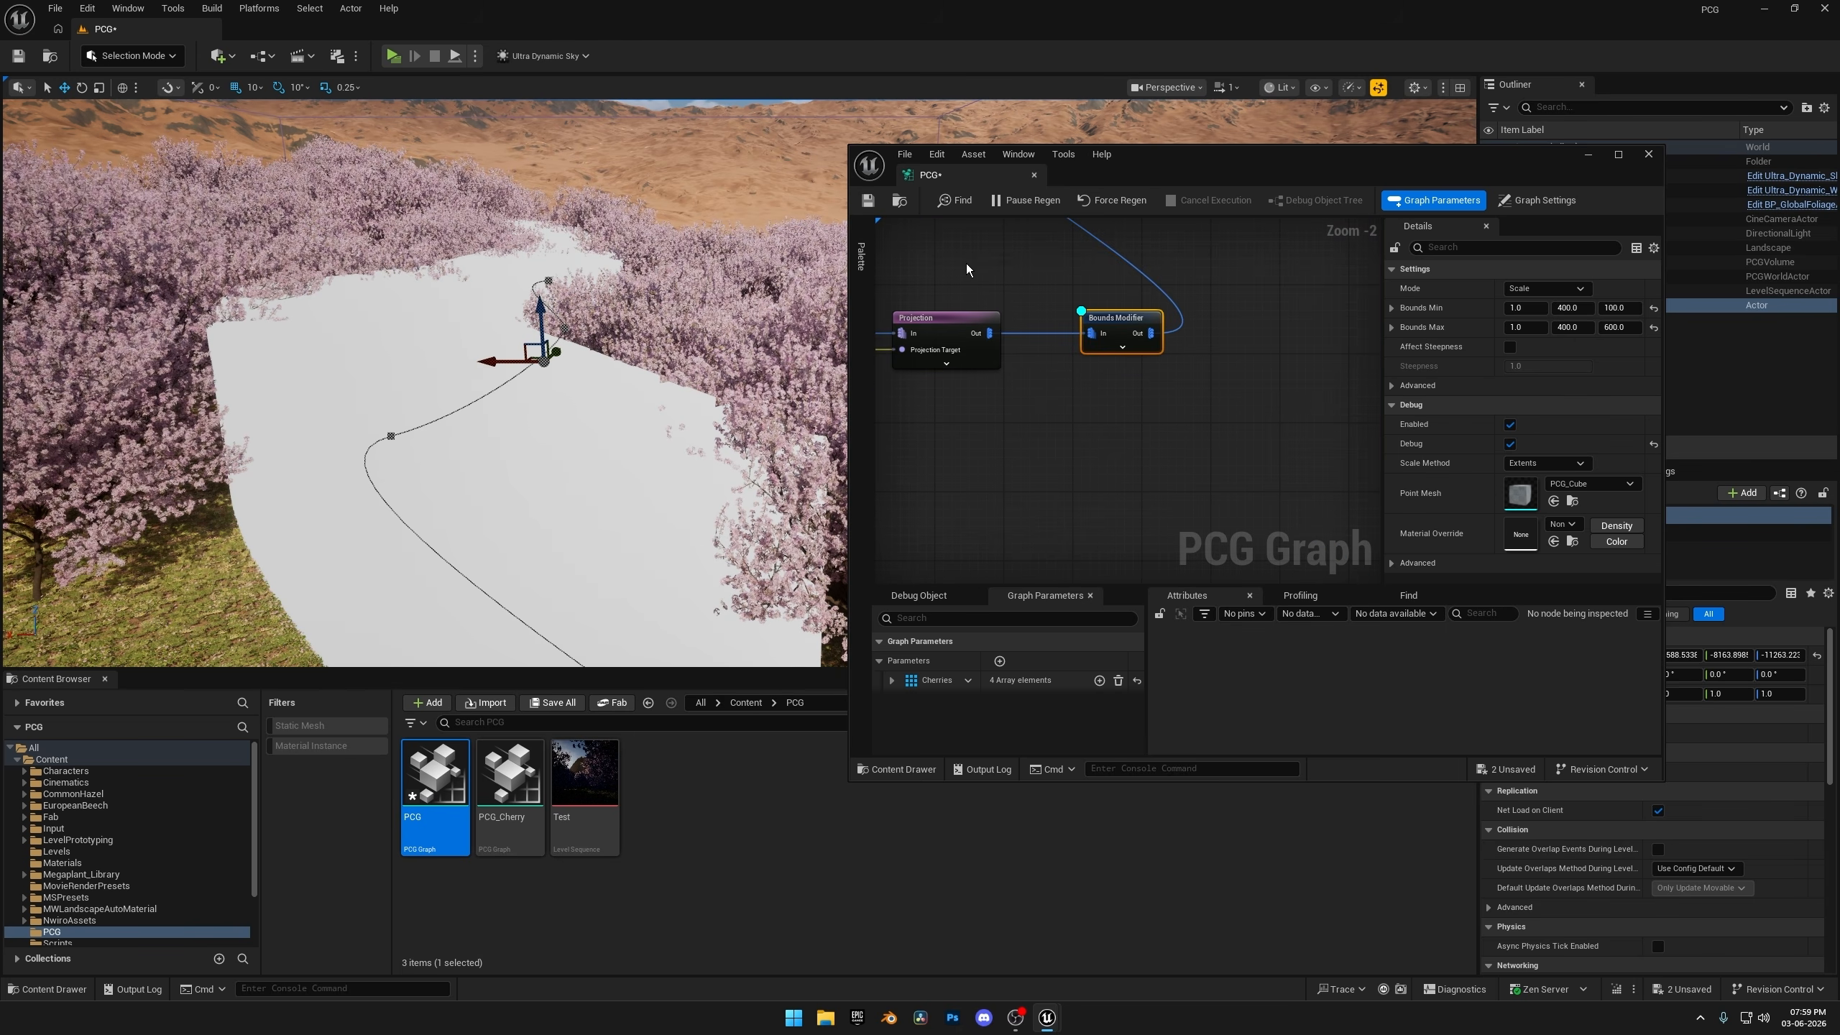
key(d)
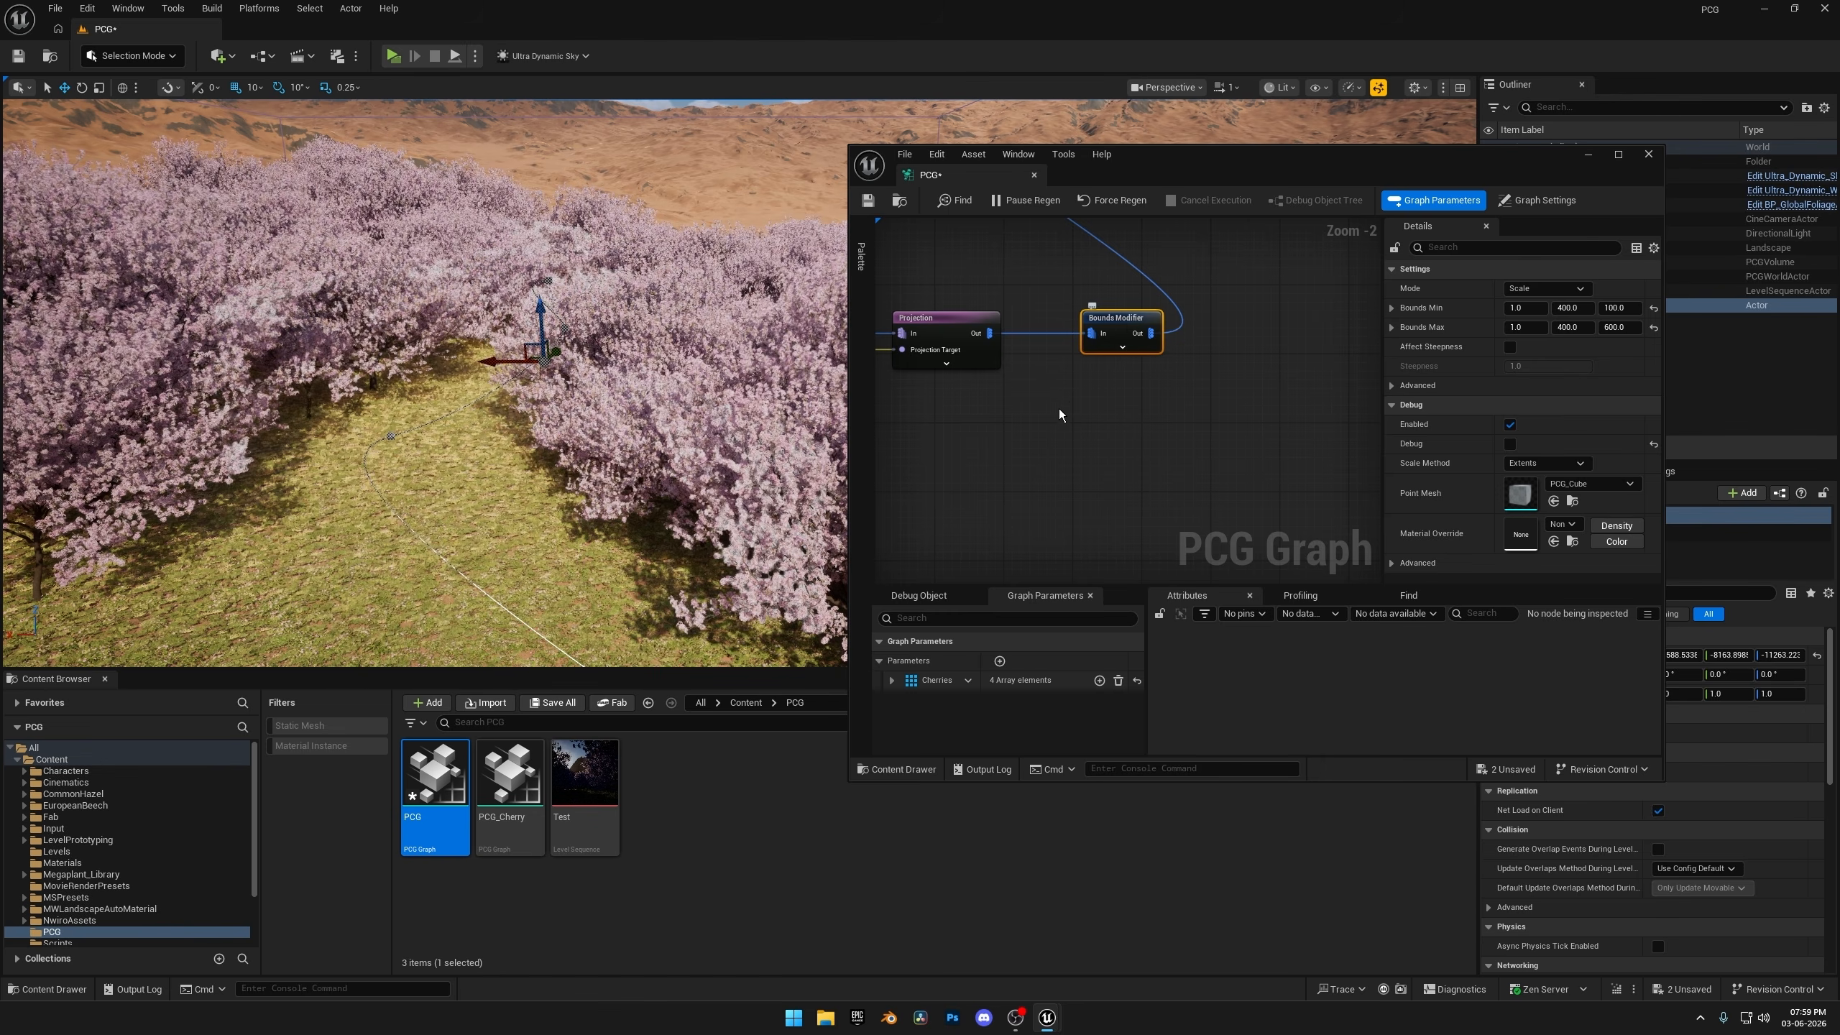
right_drag(609, 377, 612, 283)
key(w)
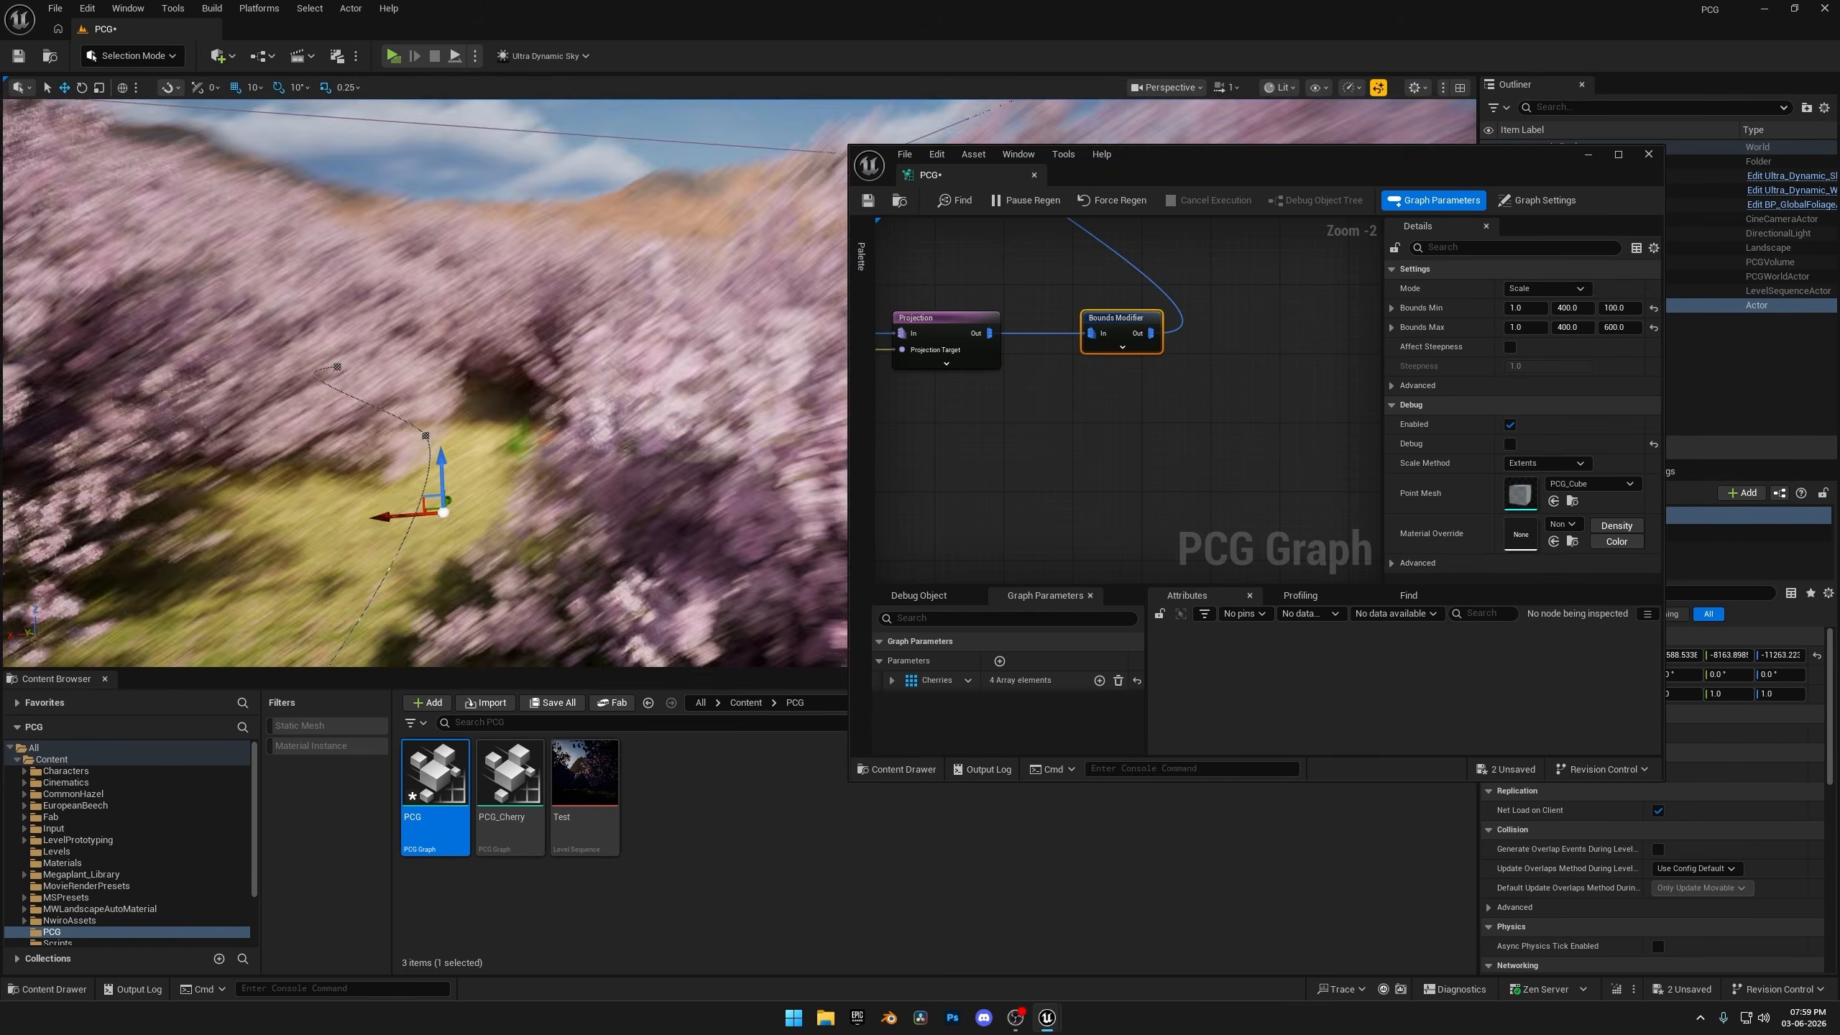